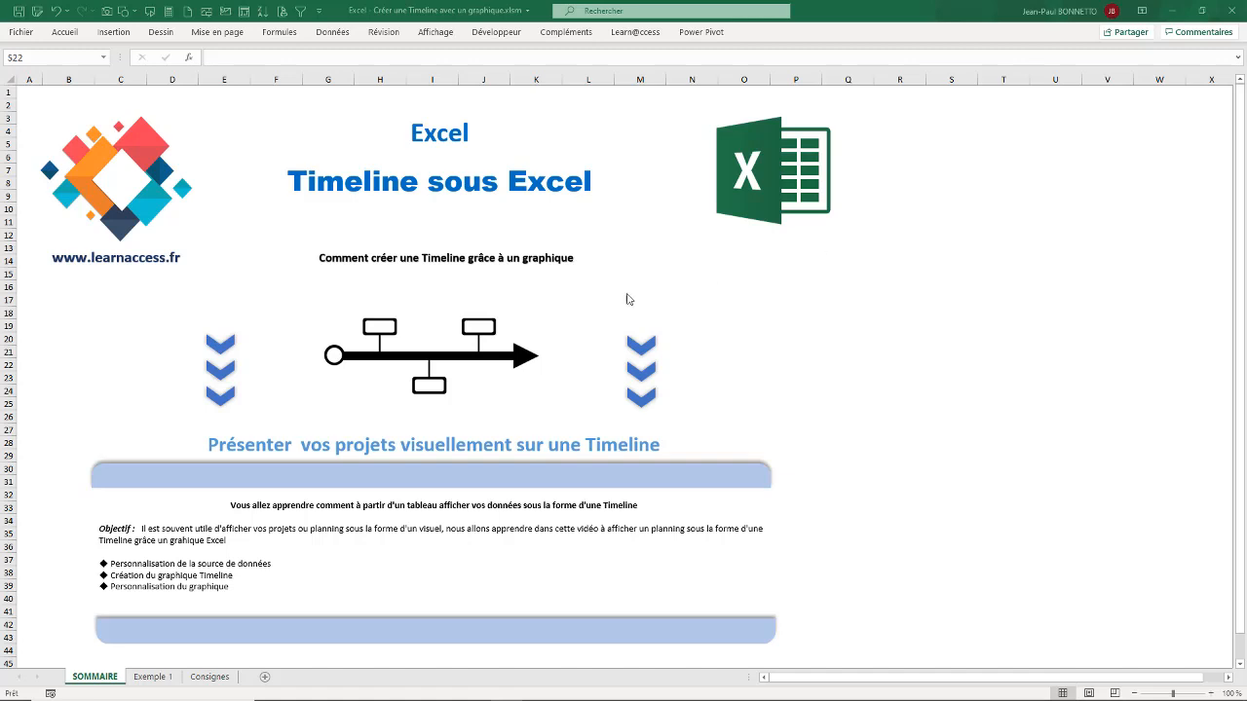
left_click(440, 368)
left_click_drag(439, 368, 441, 371)
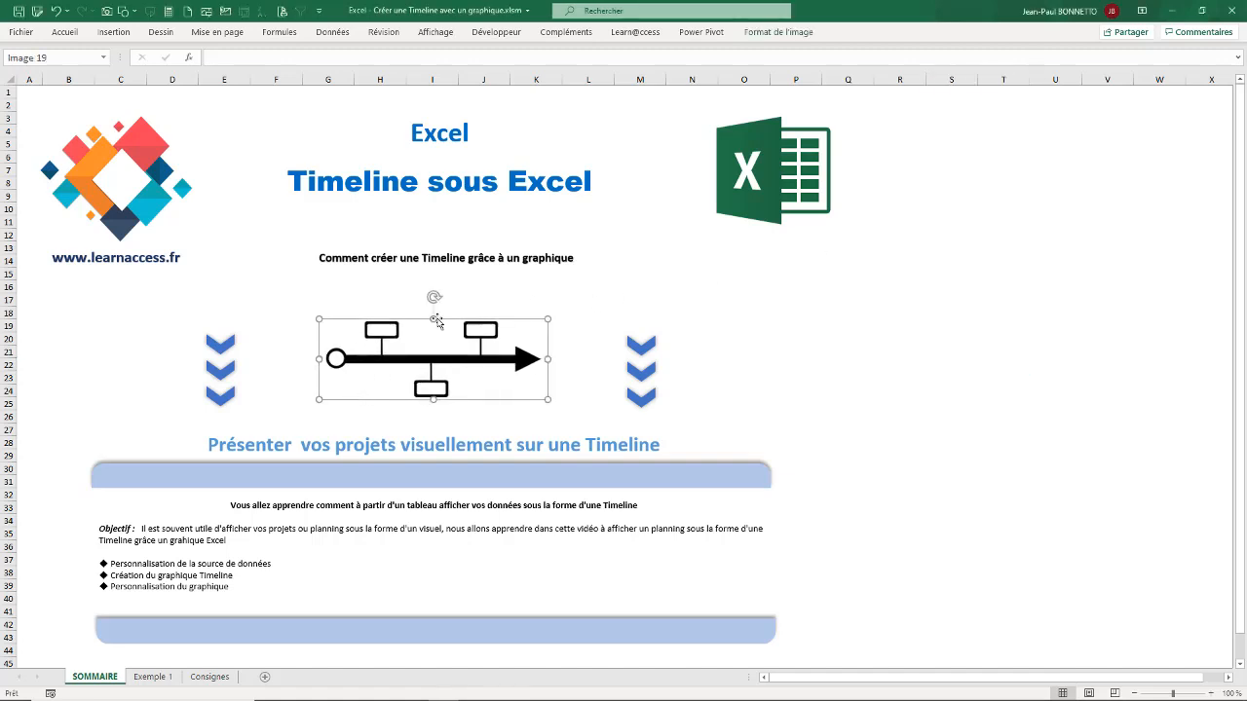
left_click_drag(419, 378, 418, 372)
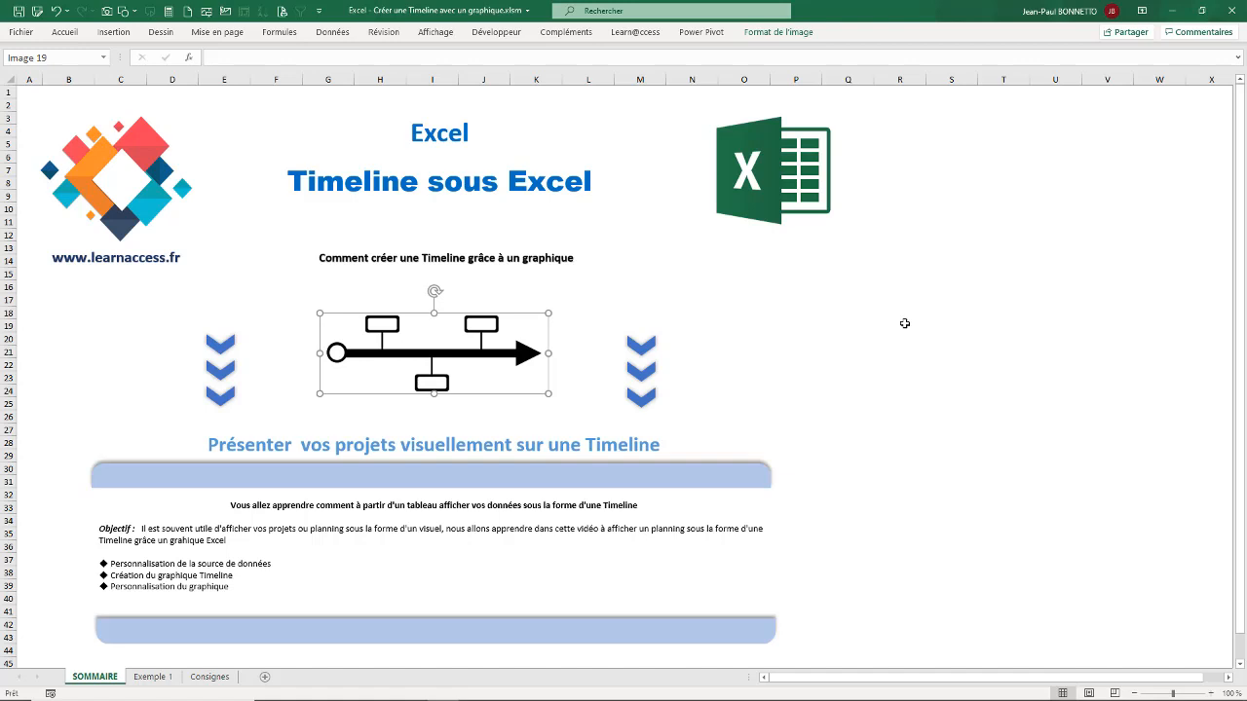
left_click(817, 338)
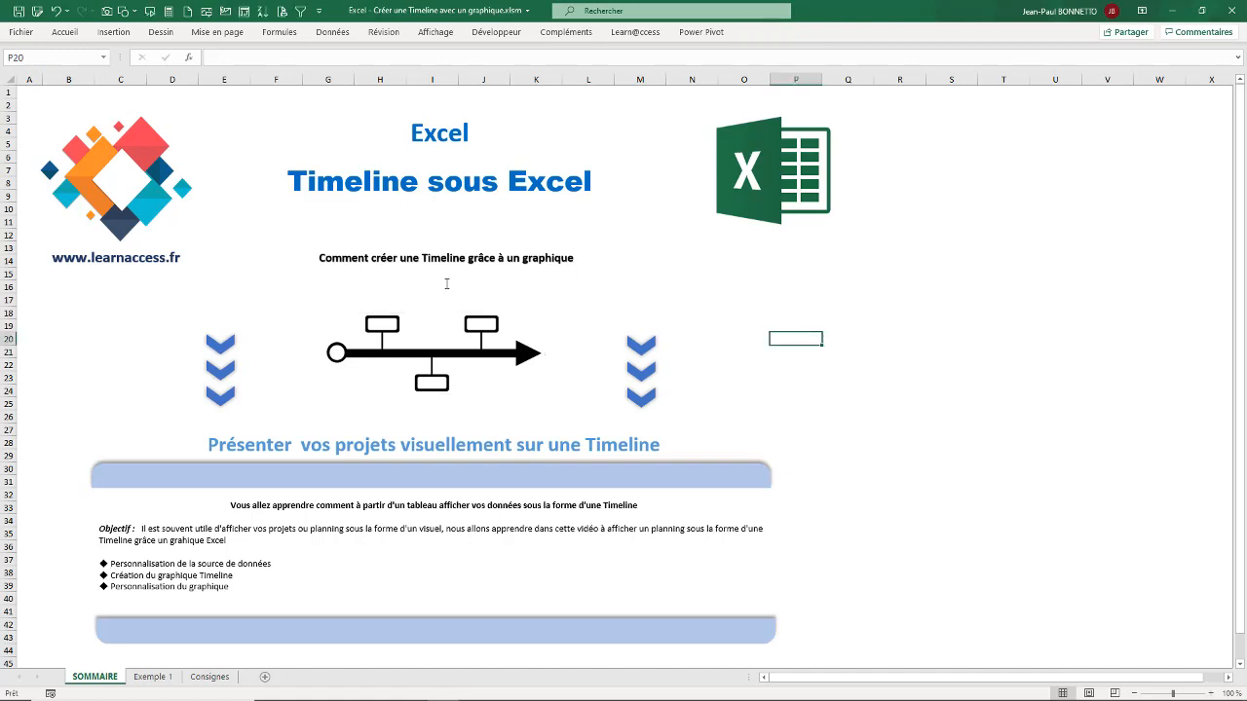
left_click_drag(433, 356, 432, 364)
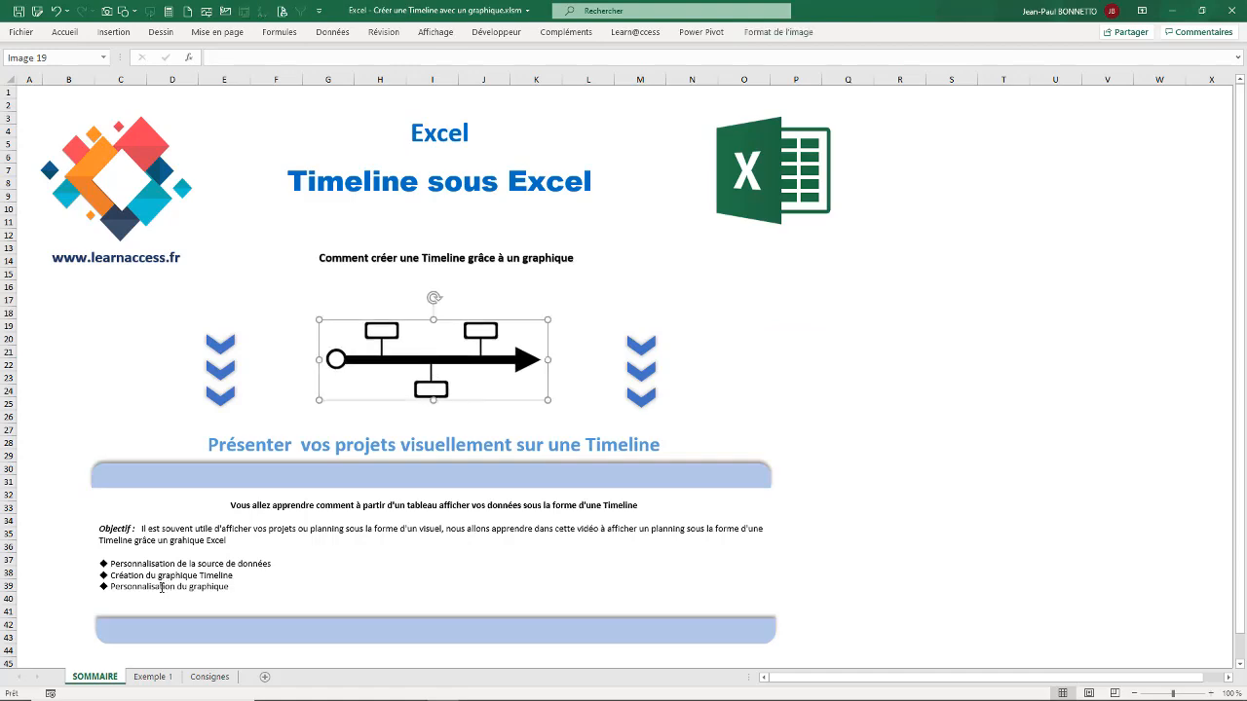
Step: Open the Exemple 1 sheet and examine the finished Suivi Business Plan timeline and its source table
left_click(153, 676)
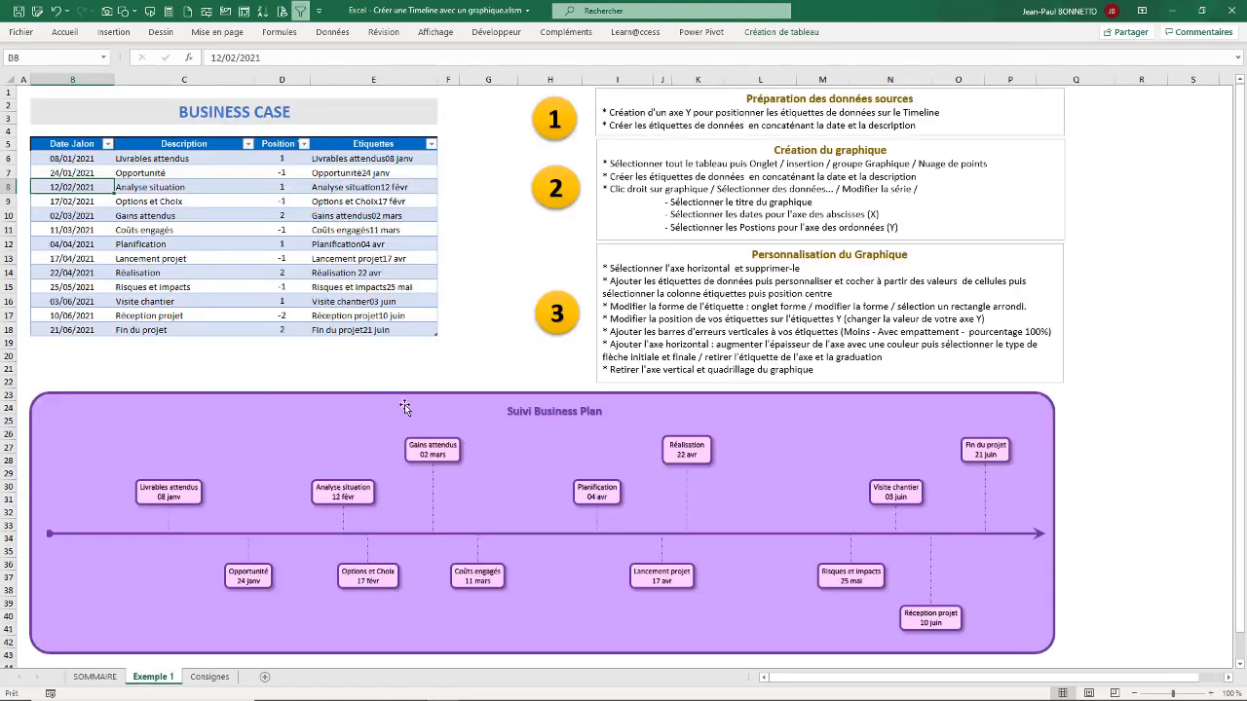
left_click(403, 404)
mouse_move(411, 388)
left_mouse_down()
mouse_move(427, 447)
mouse_move(409, 397)
left_mouse_up()
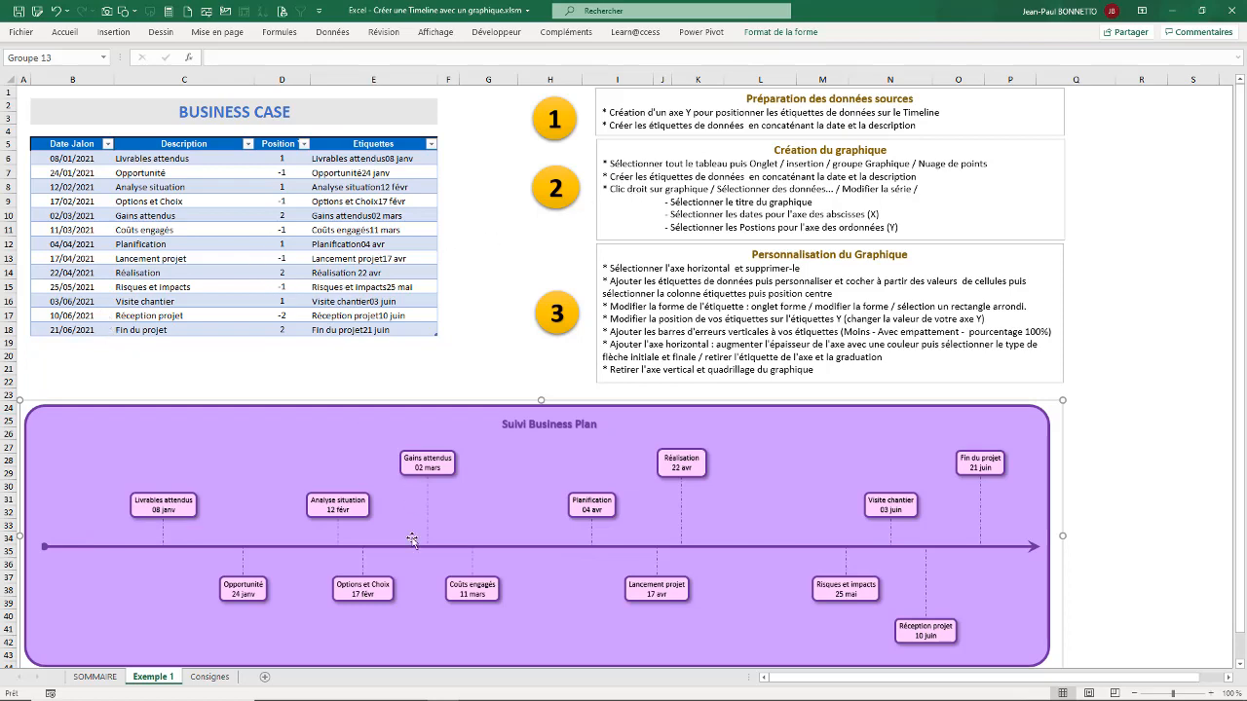
Step: Open the Consignes sheet and review the Date Jalon and Description columns of its source table
left_click(221, 677)
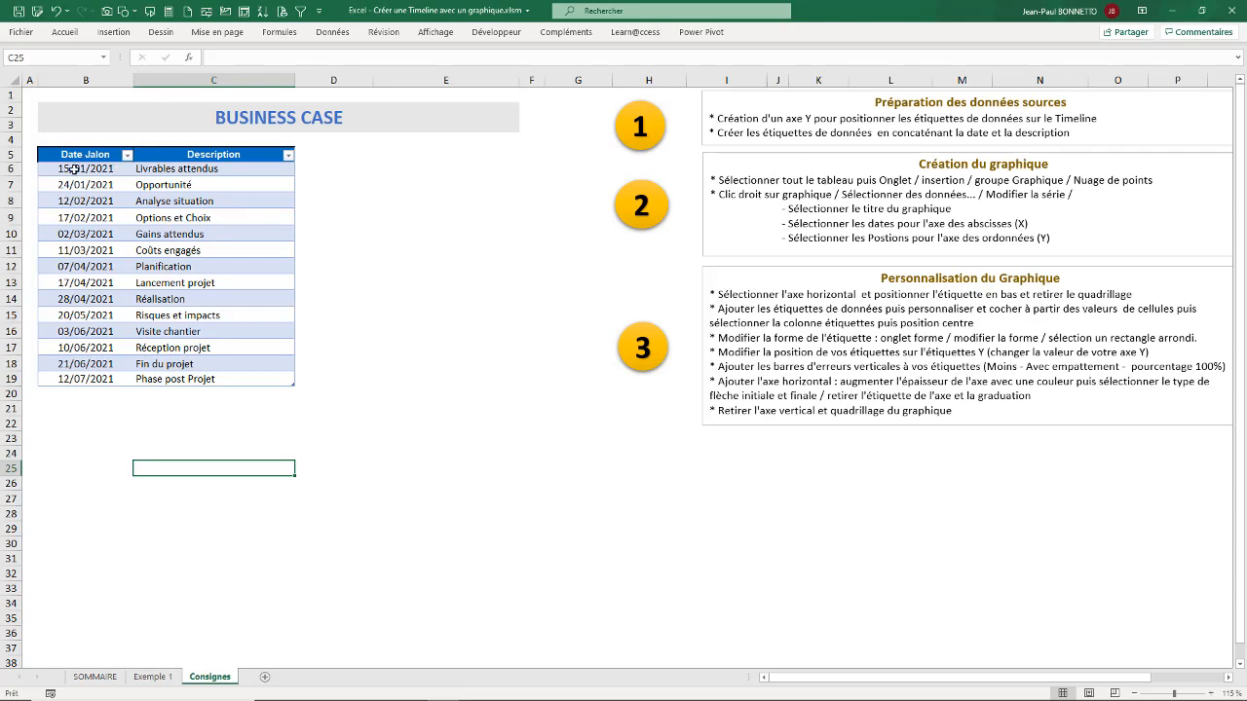
left_click_drag(73, 169, 90, 380)
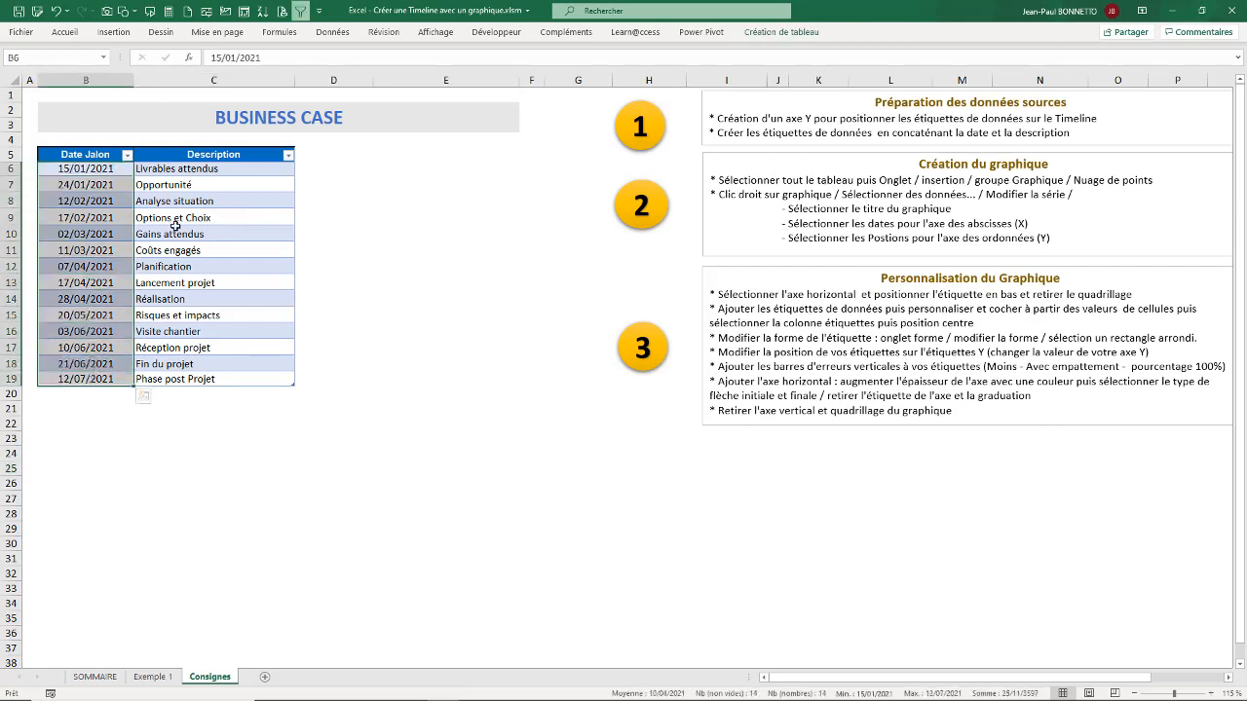
left_click_drag(206, 172, 201, 252)
left_click_drag(195, 336, 196, 346)
left_click_drag(202, 247, 202, 235)
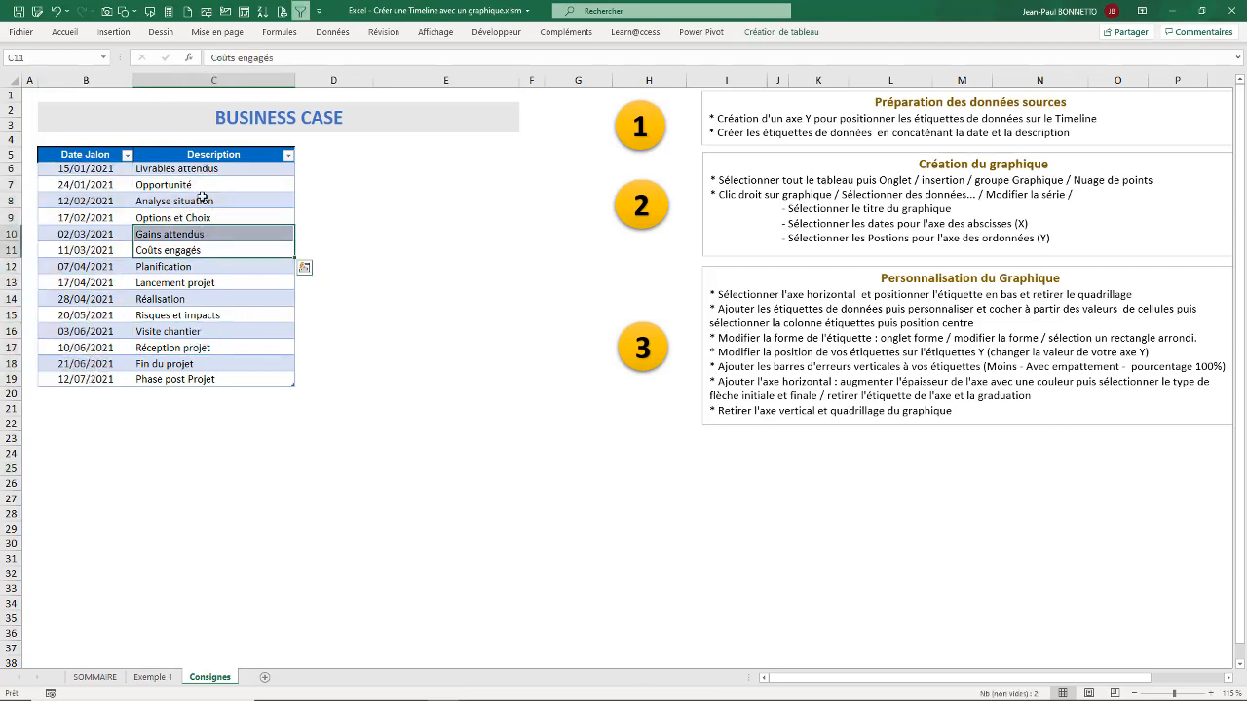
left_click(202, 197)
left_click(196, 250)
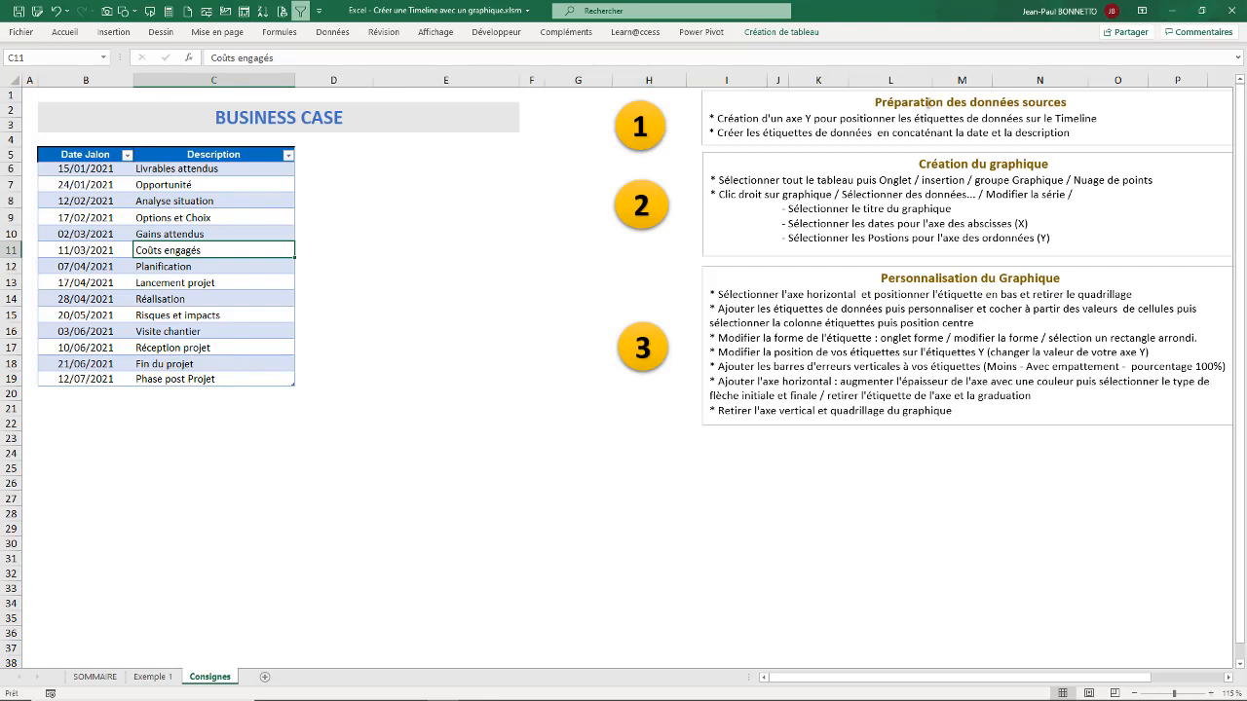
Step: Review the headings of the three instruction blocks and the first instruction about creating a Y axis to position the labels
left_click_drag(874, 101, 1126, 92)
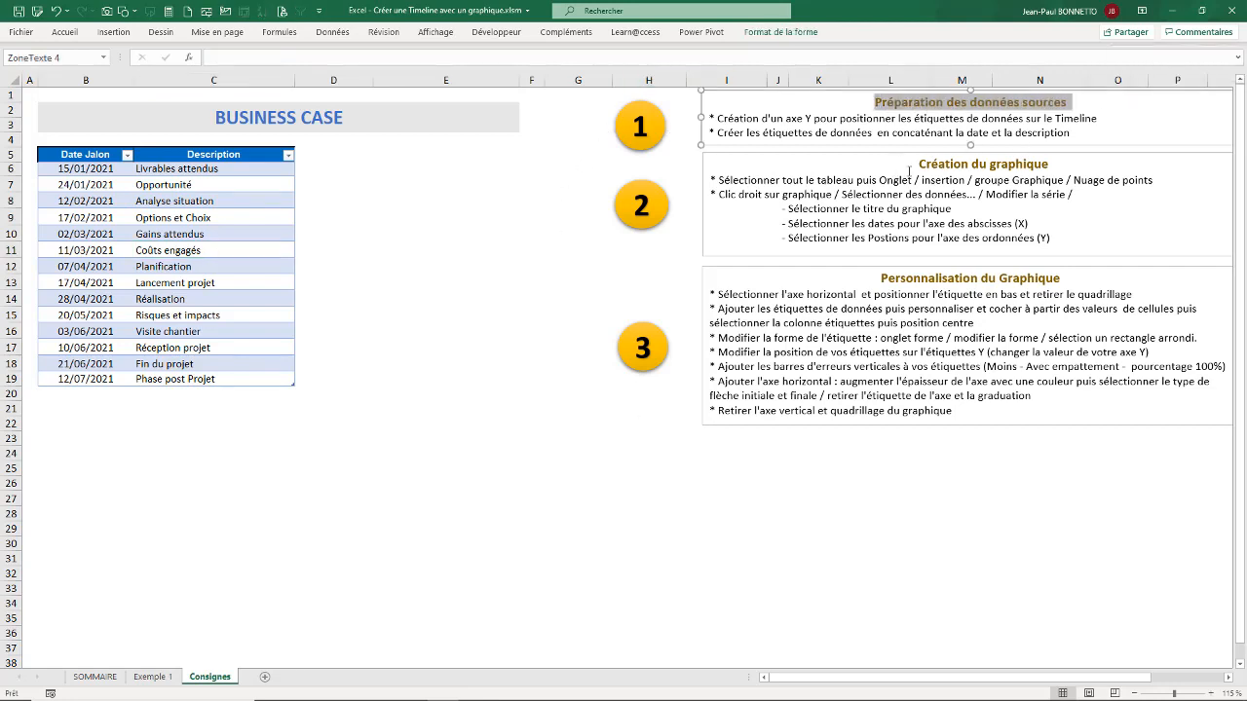
triple_click(987, 163)
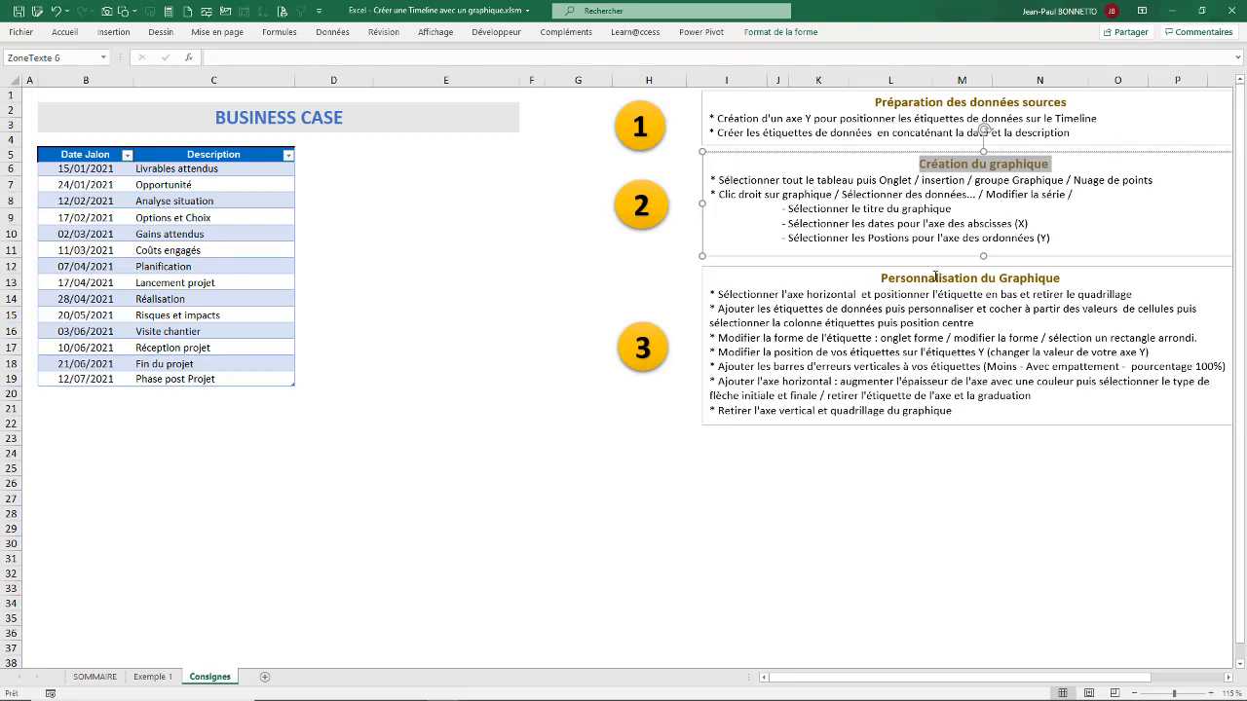
triple_click(935, 276)
key("Escape")
key("Escape")
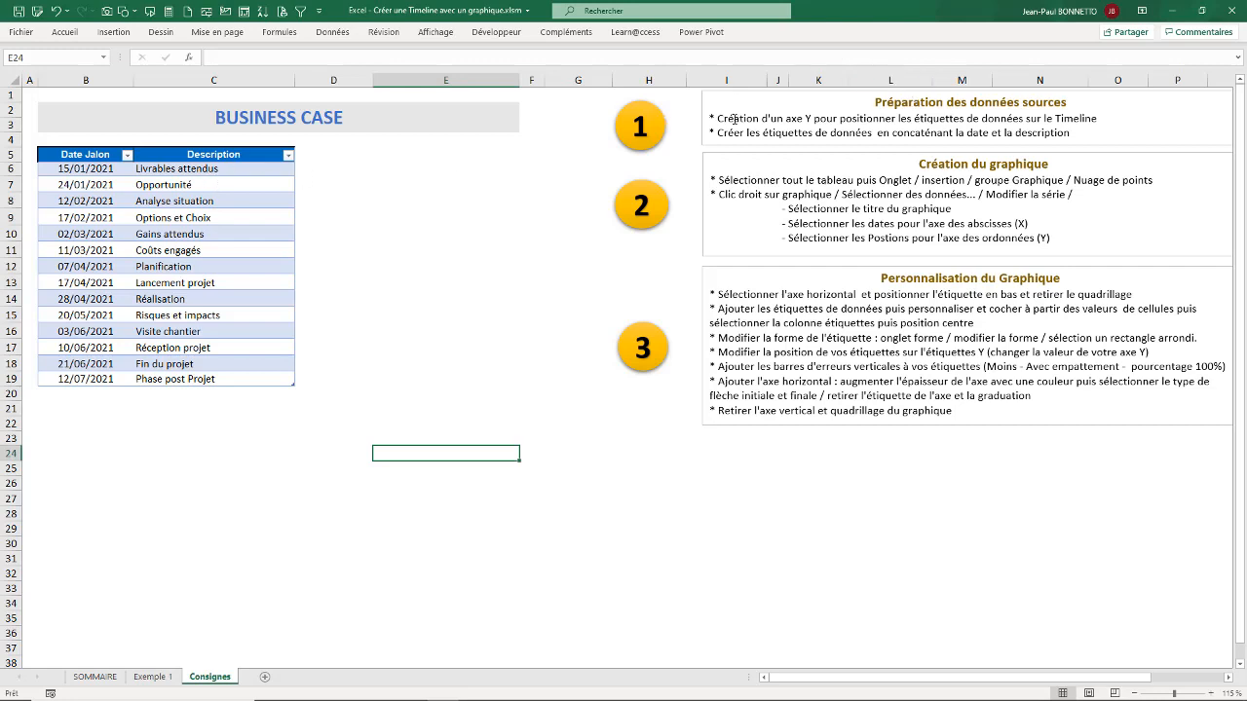
triple_click(1109, 121)
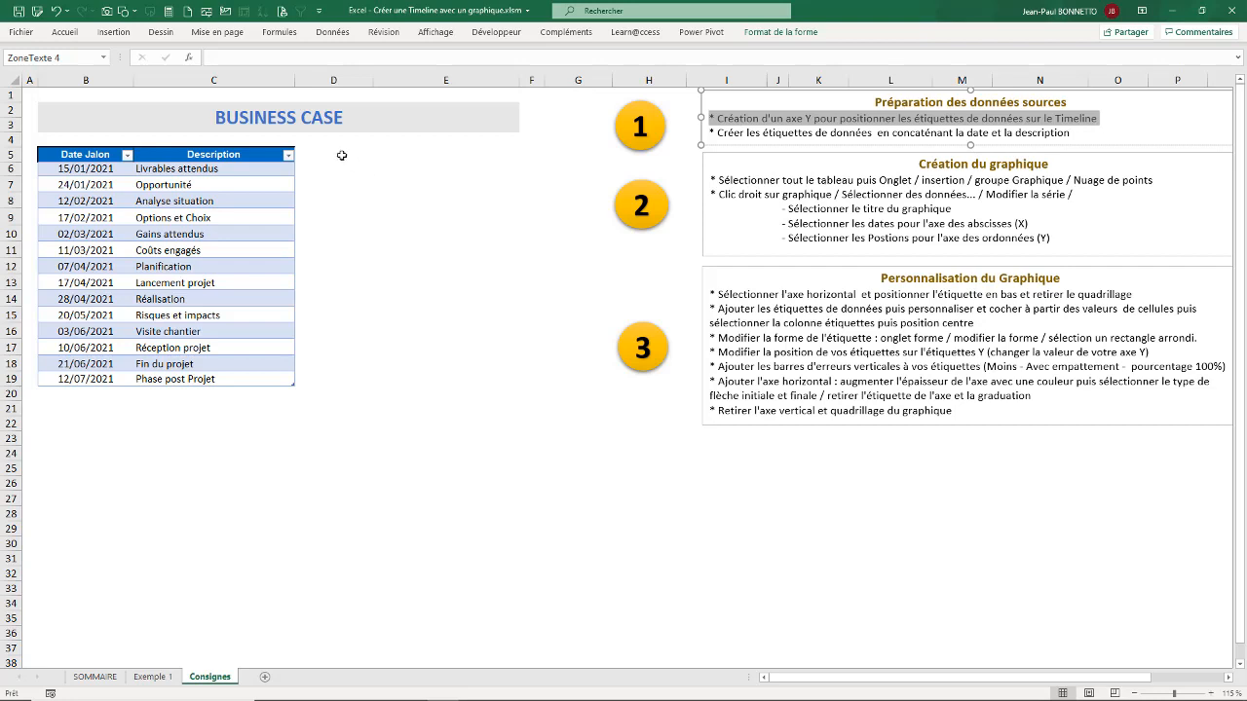
left_click(402, 455)
left_click(869, 118)
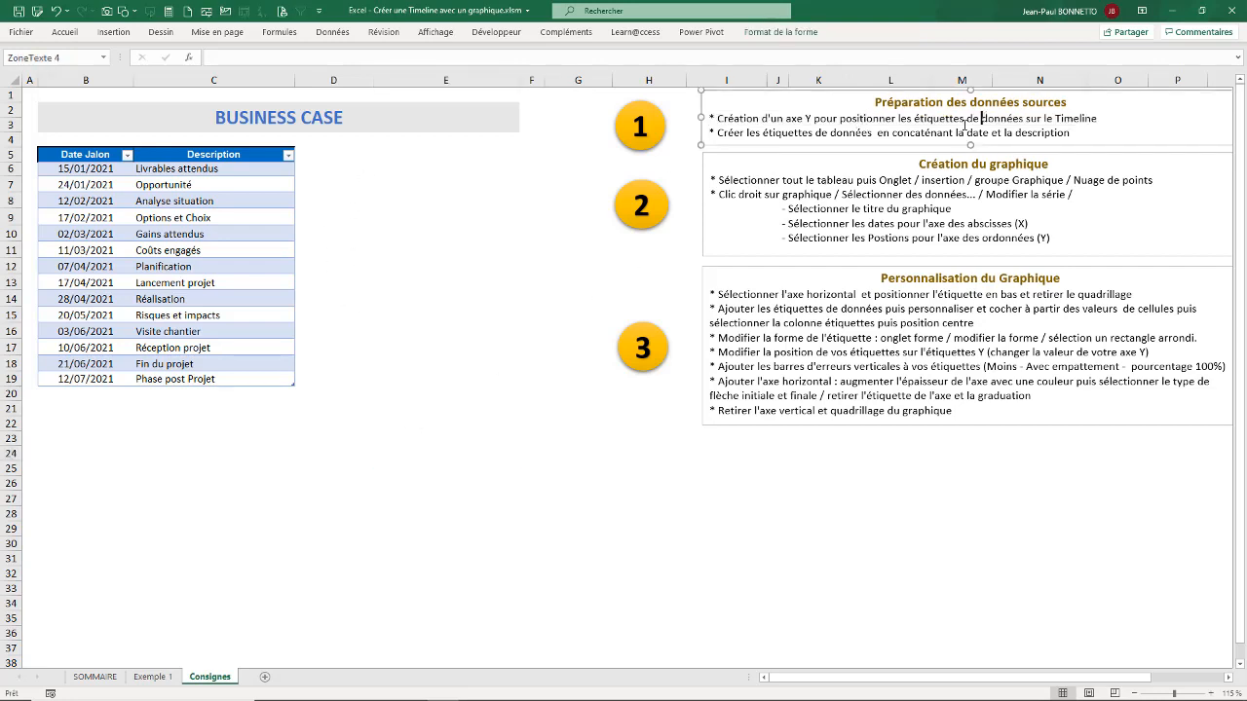
left_click(330, 367)
Step: Check the Position column and timeline on the Exemple 1 sheet and return to the Consignes sheet
left_click(152, 676)
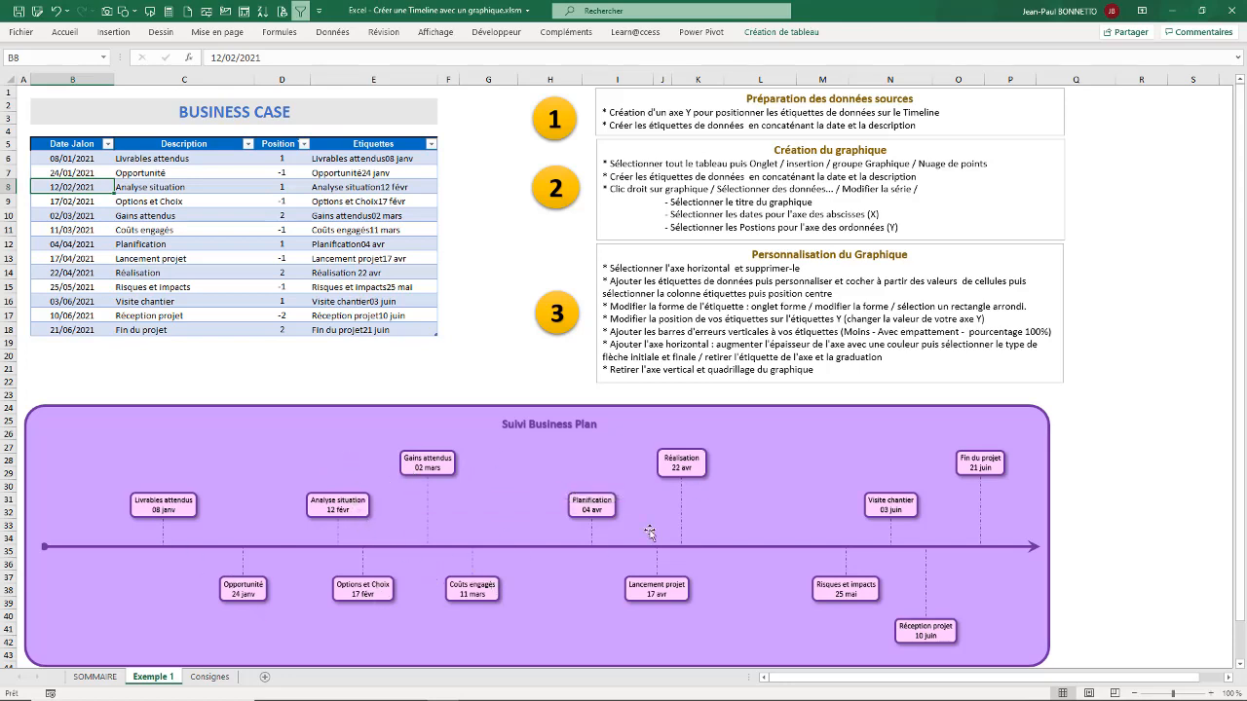
left_click(248, 375)
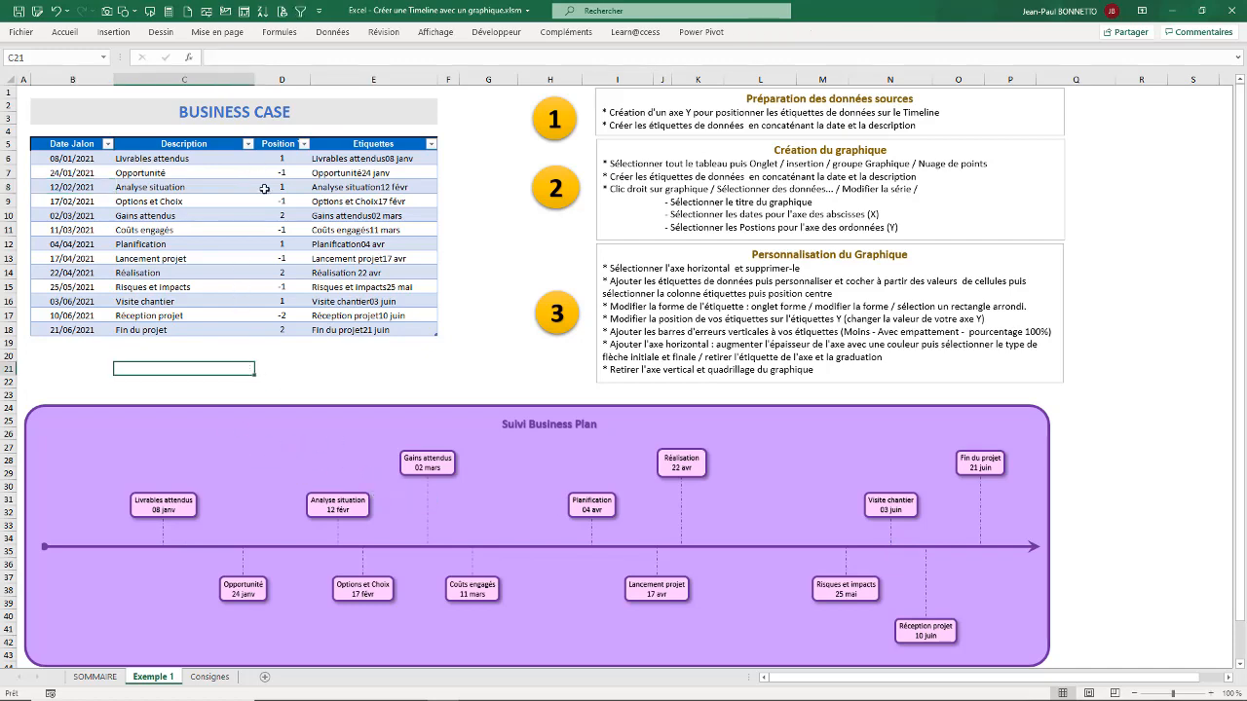
left_click(210, 677)
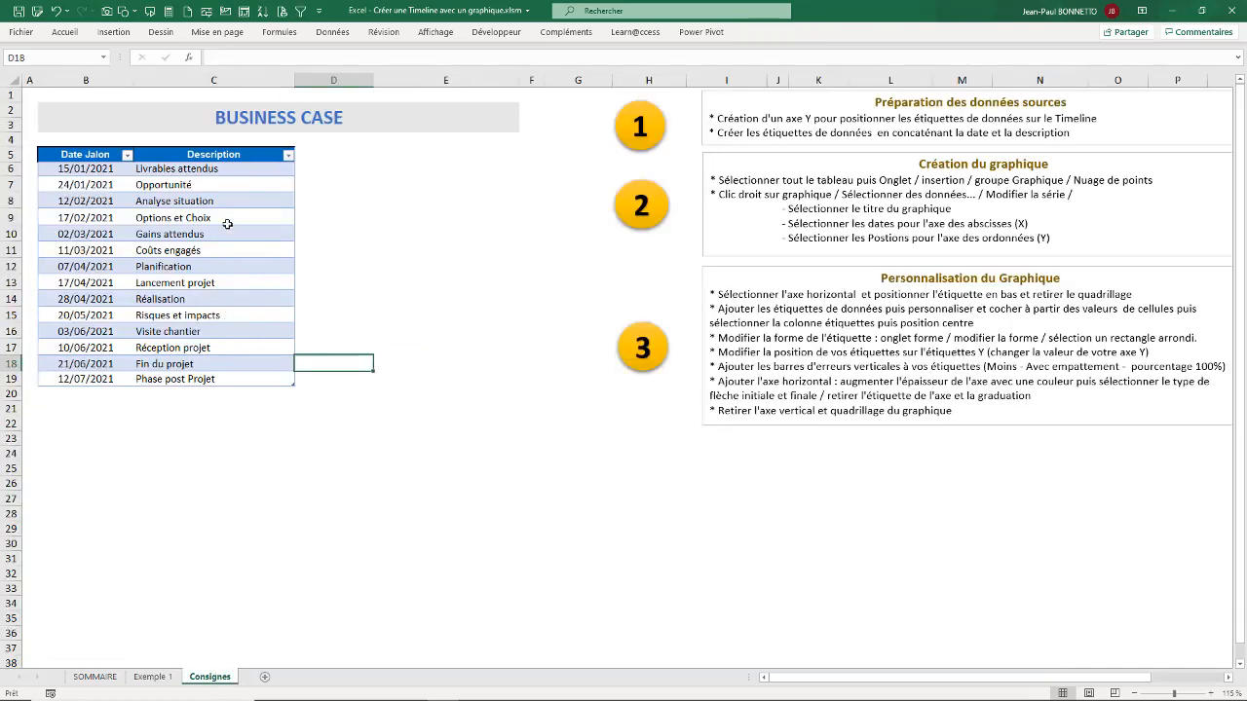
Step: Add a table column headed Position Y in cell D5, beside Description
left_click(322, 155)
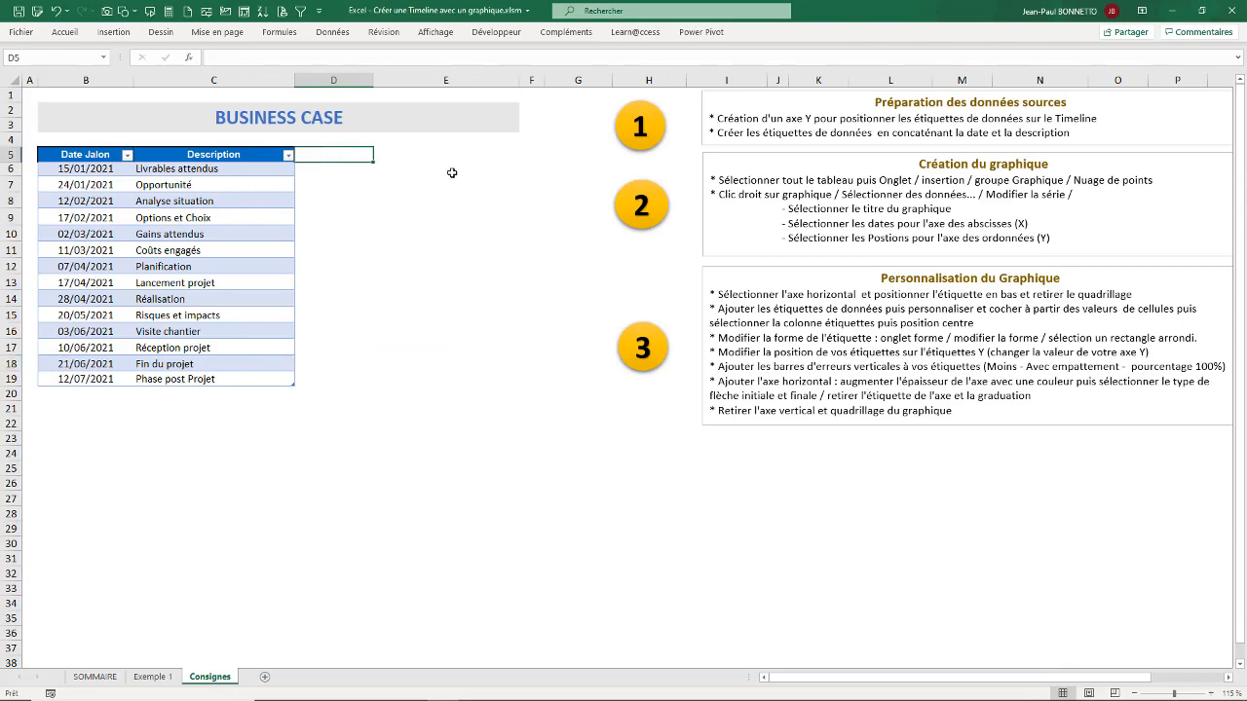
type("Positon")
key("BackSpace")
key("BackSpace")
key("BackSpace")
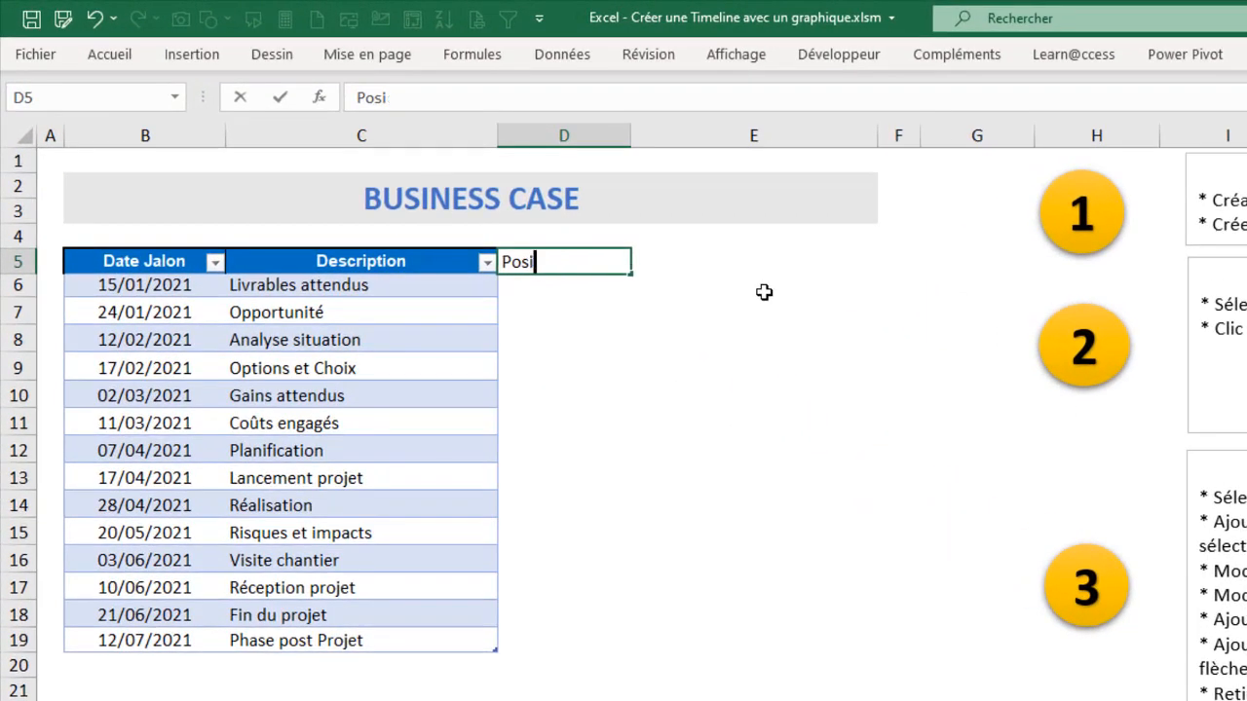
type("tion Y")
left_click(641, 400)
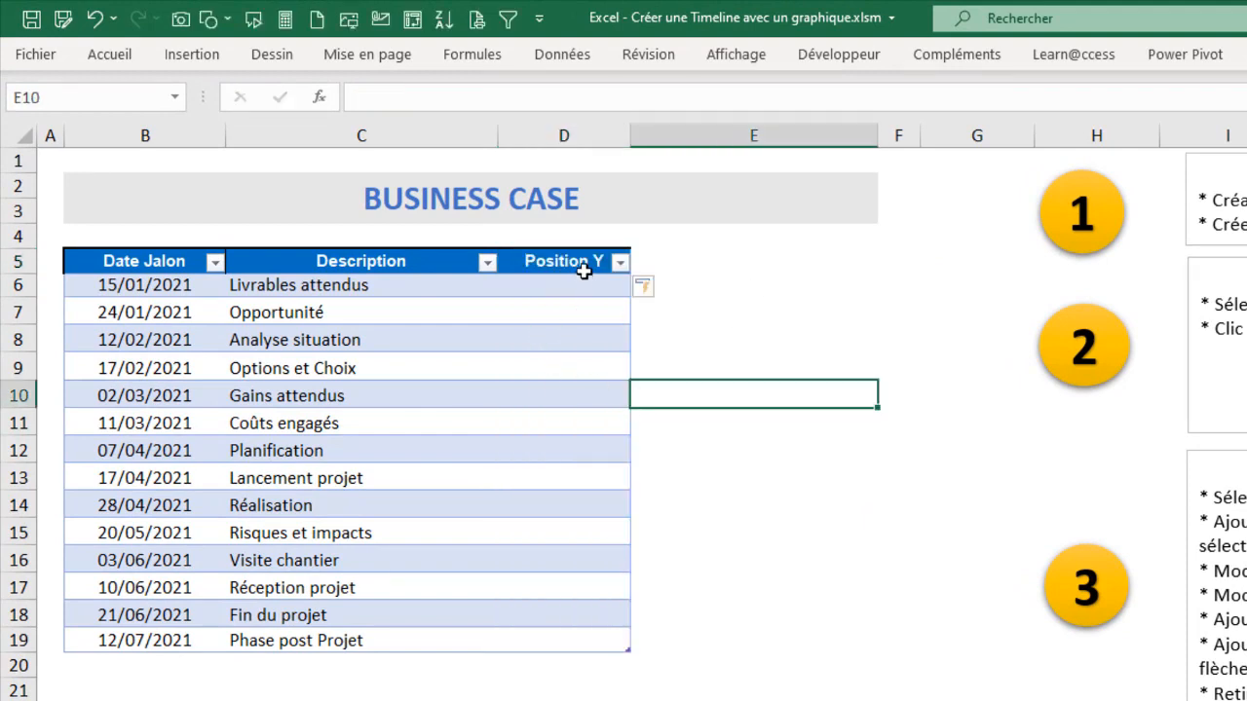
Step: Fill the Position Y cells D6:D19 with 0 and centre them horizontally
left_click_drag(553, 287, 569, 638)
type("0")
key("ctrl+Return")
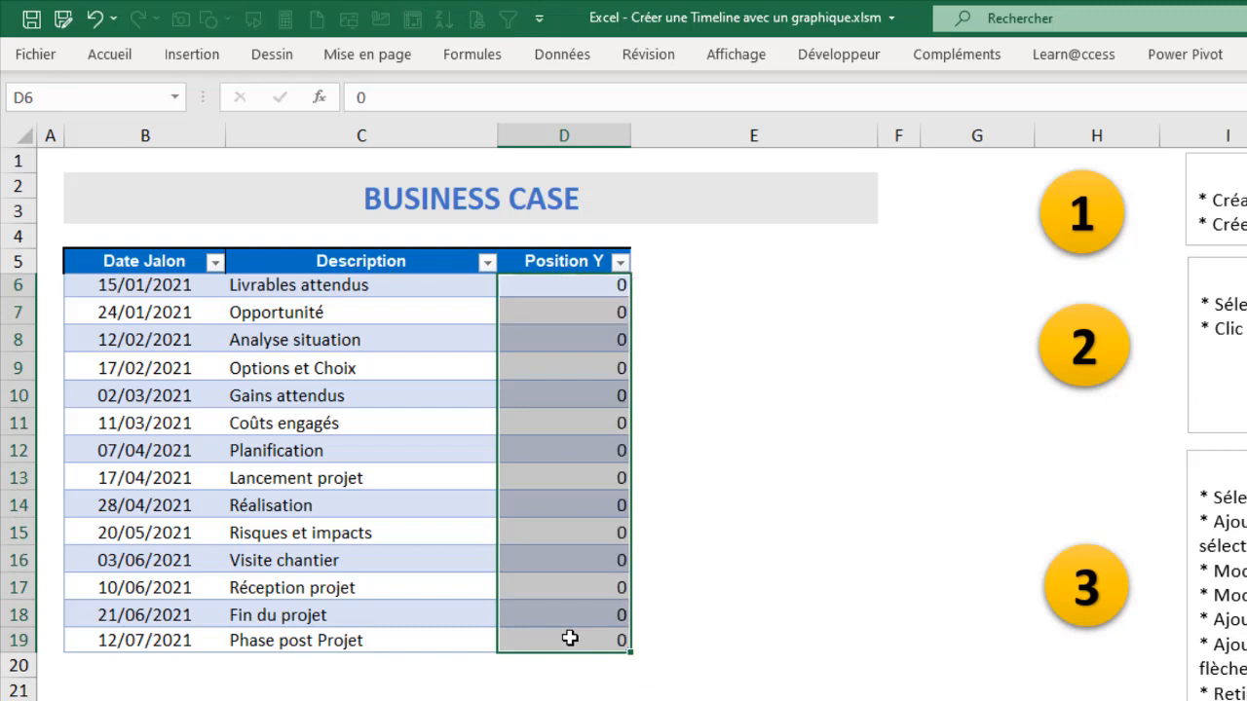
left_click(109, 54)
left_click(560, 130)
left_click(564, 97)
left_click(719, 369)
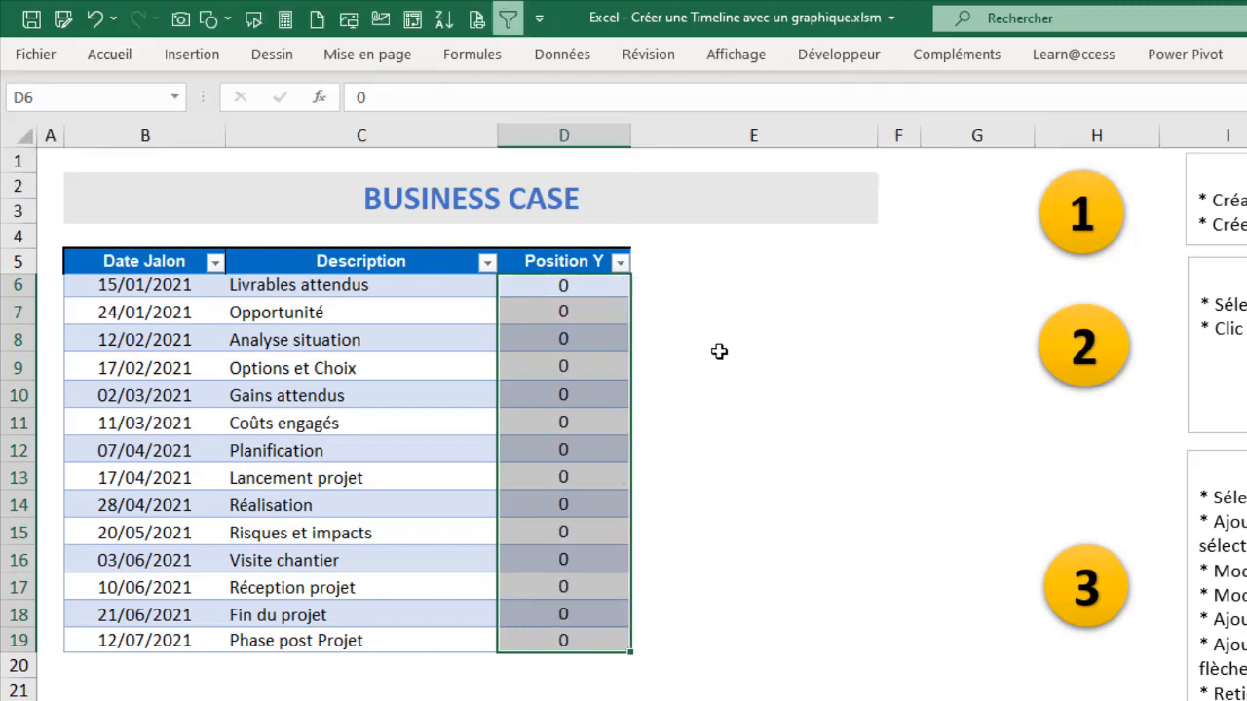
Step: Read the instruction on concatenating date and description into labels, and examine the labels and Description column on the Exemple 1 sheet
left_click(696, 261)
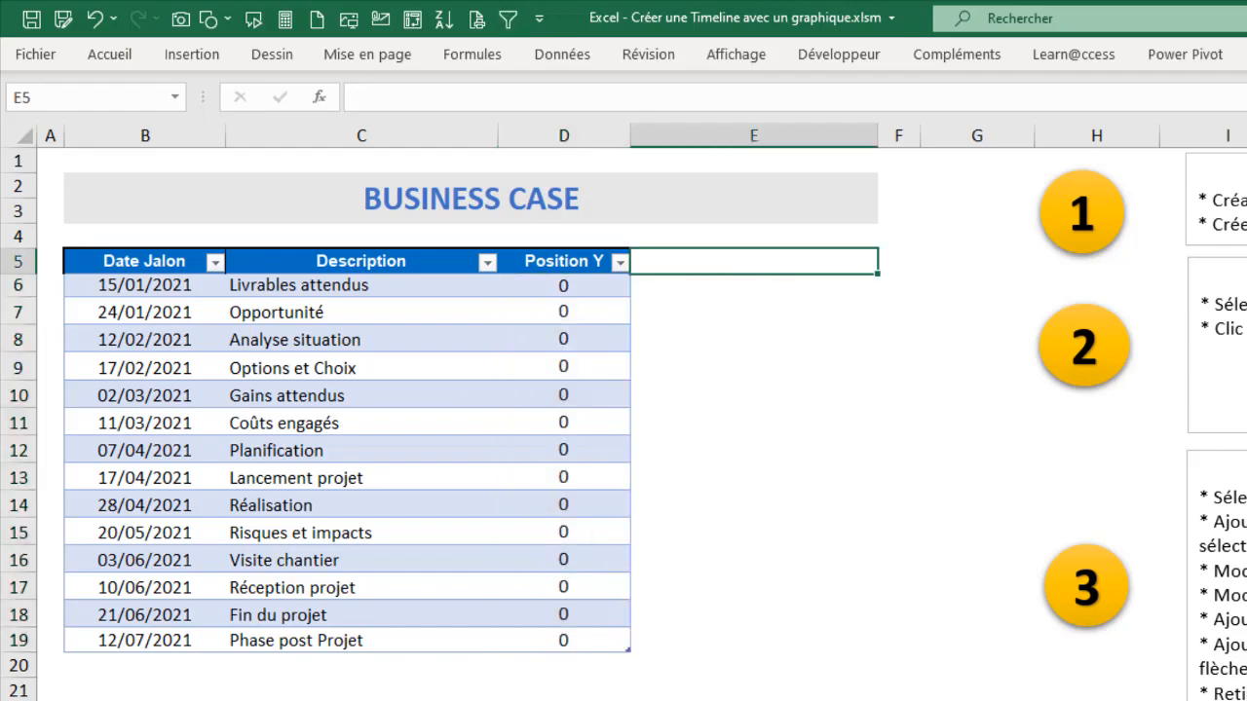
triple_click(1217, 215)
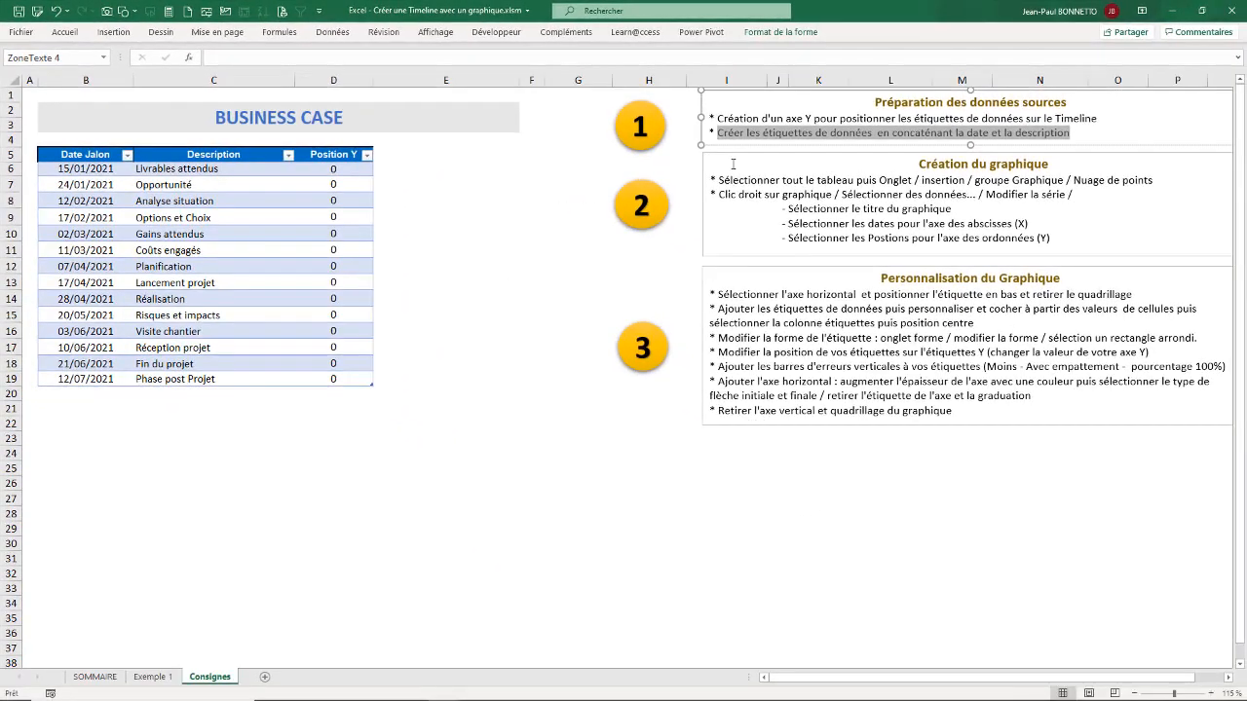
mouse_move(416, 160)
left_mouse_down()
mouse_move(420, 365)
mouse_move(418, 185)
mouse_move(434, 159)
left_mouse_up()
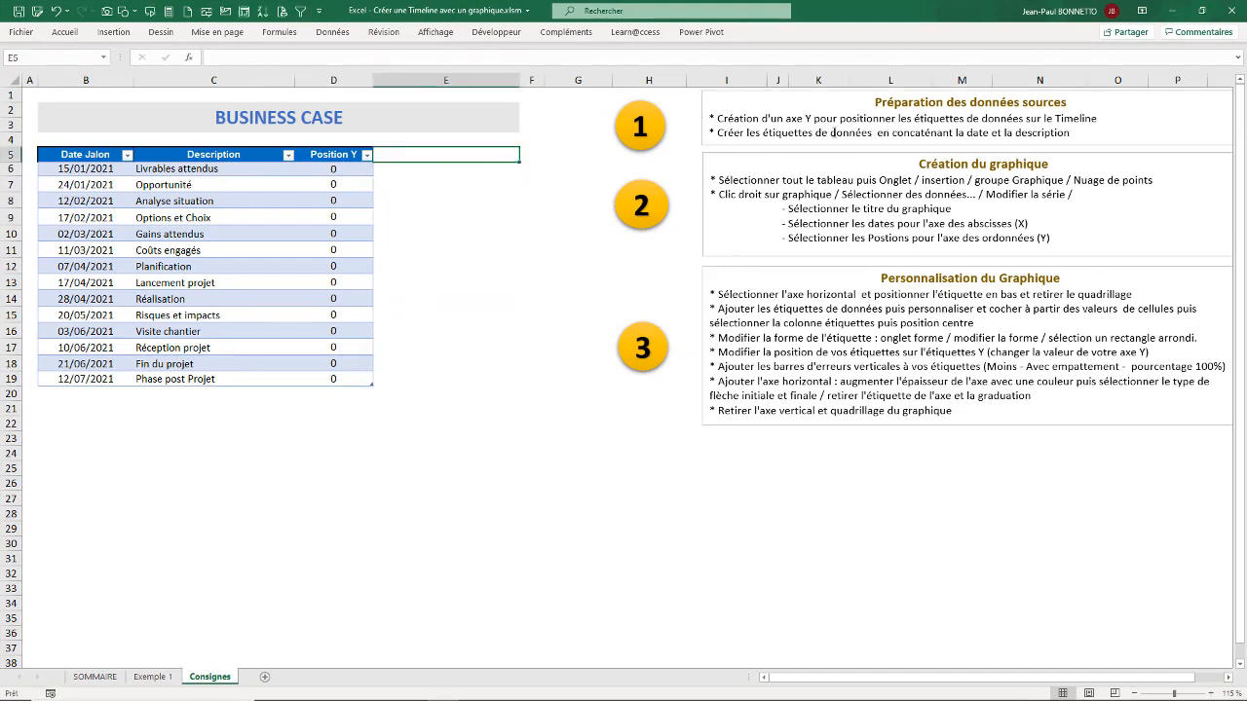
left_click(936, 133)
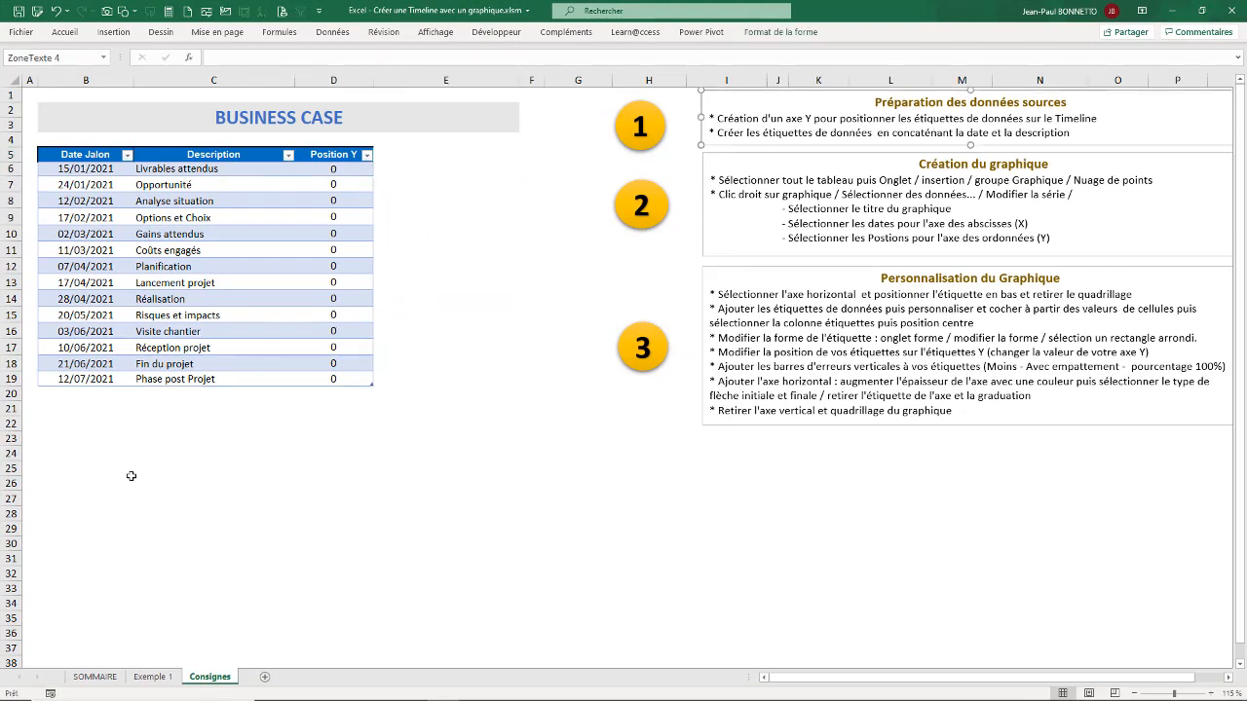
left_click(152, 677)
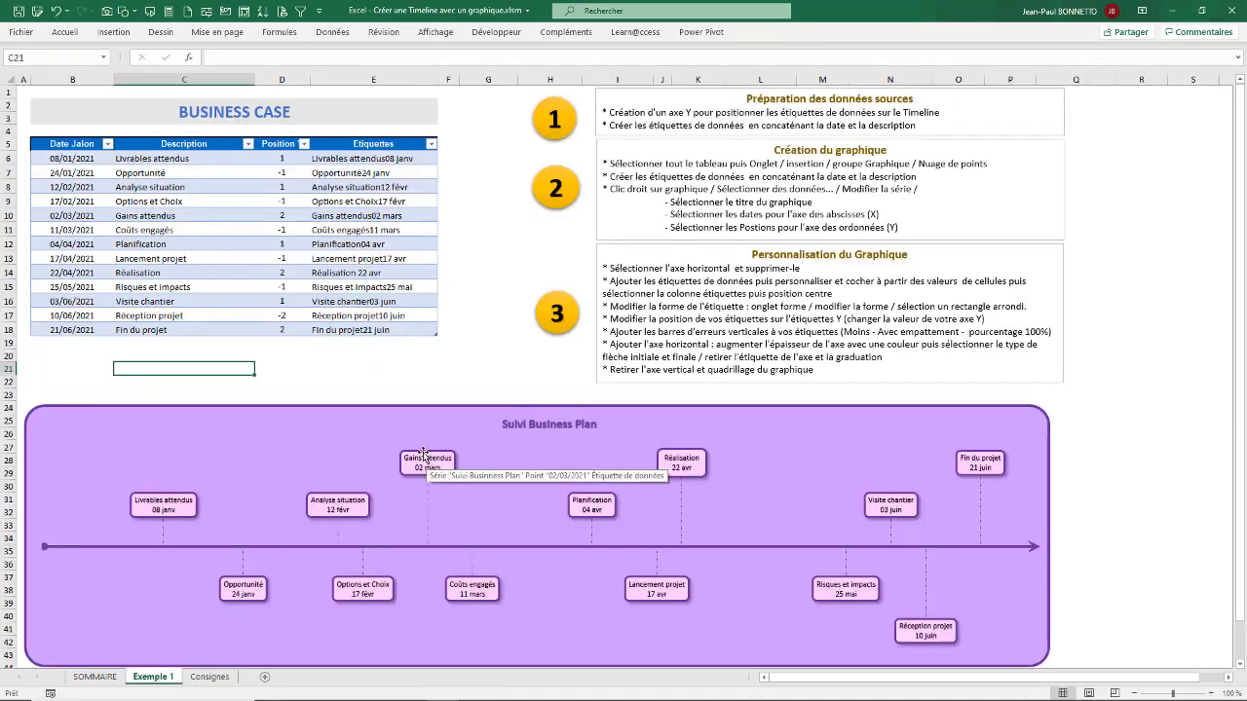
left_click_drag(179, 187, 182, 243)
left_click(170, 202)
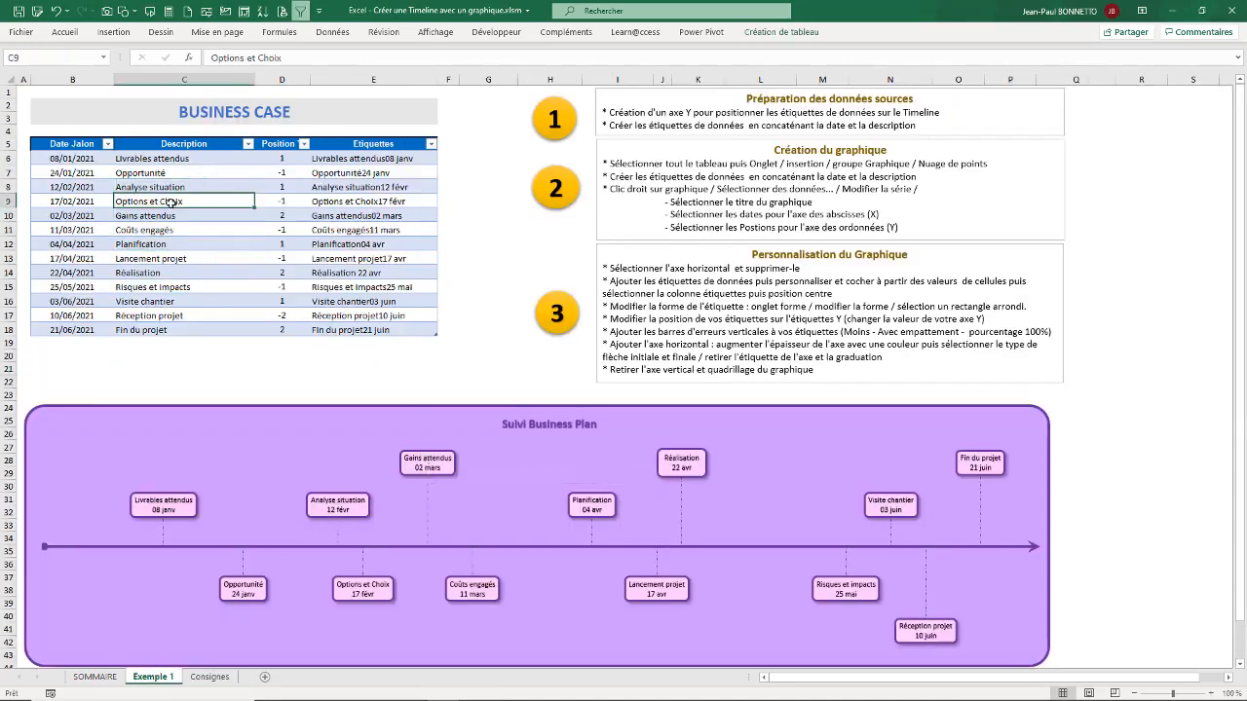
left_click(173, 216)
left_click(169, 245)
left_click_drag(173, 202, 174, 189)
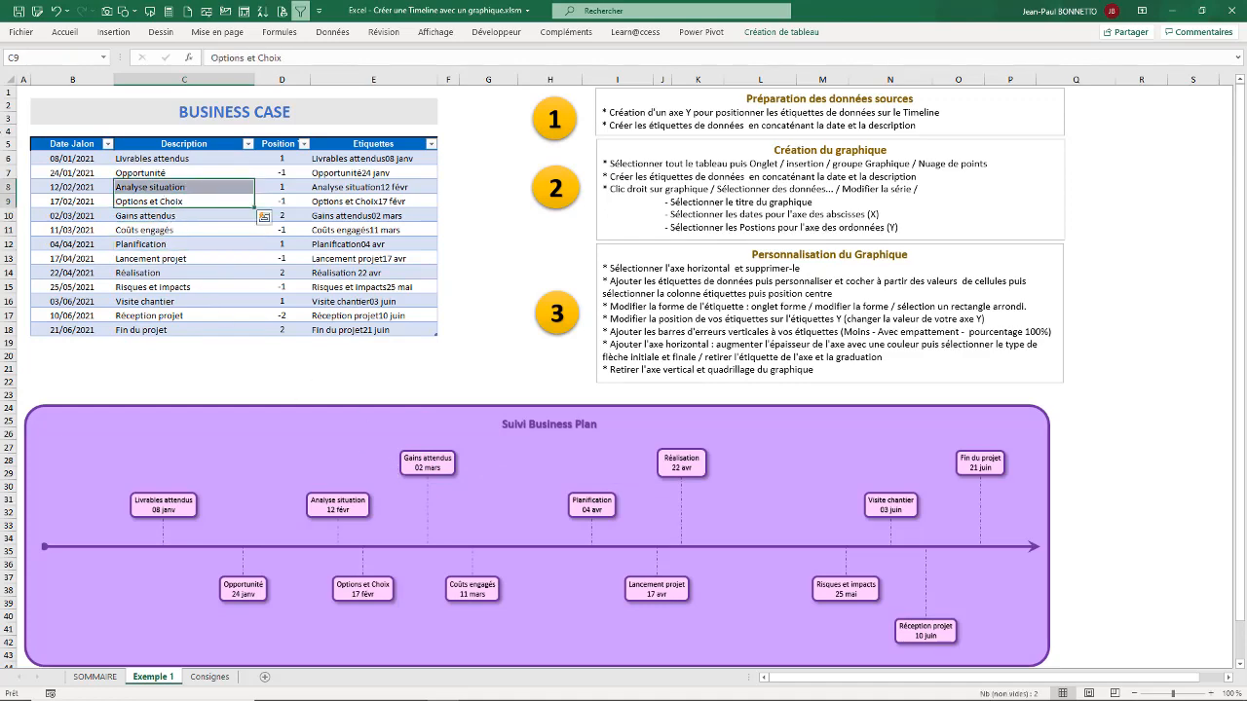
left_click(92, 203)
Step: Return to the Consignes sheet and add a table column headed Nom Etiquettes in cell E5
left_click(209, 677)
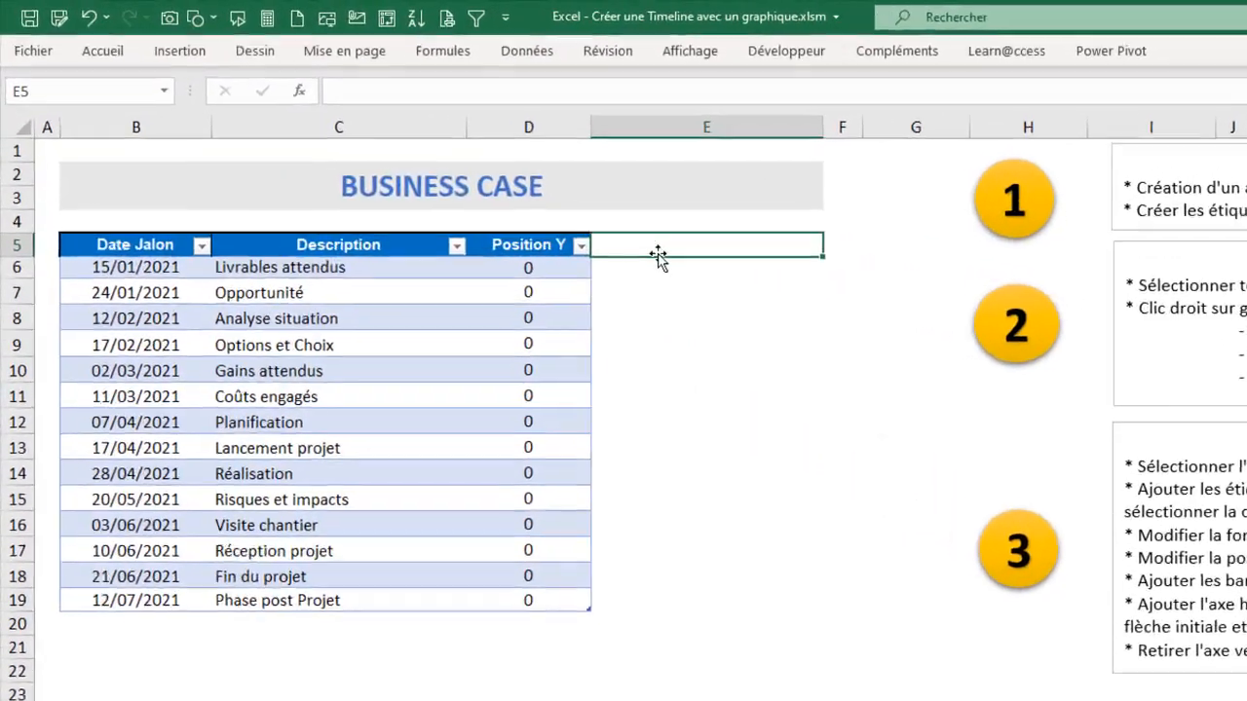
type("Nom Etiq")
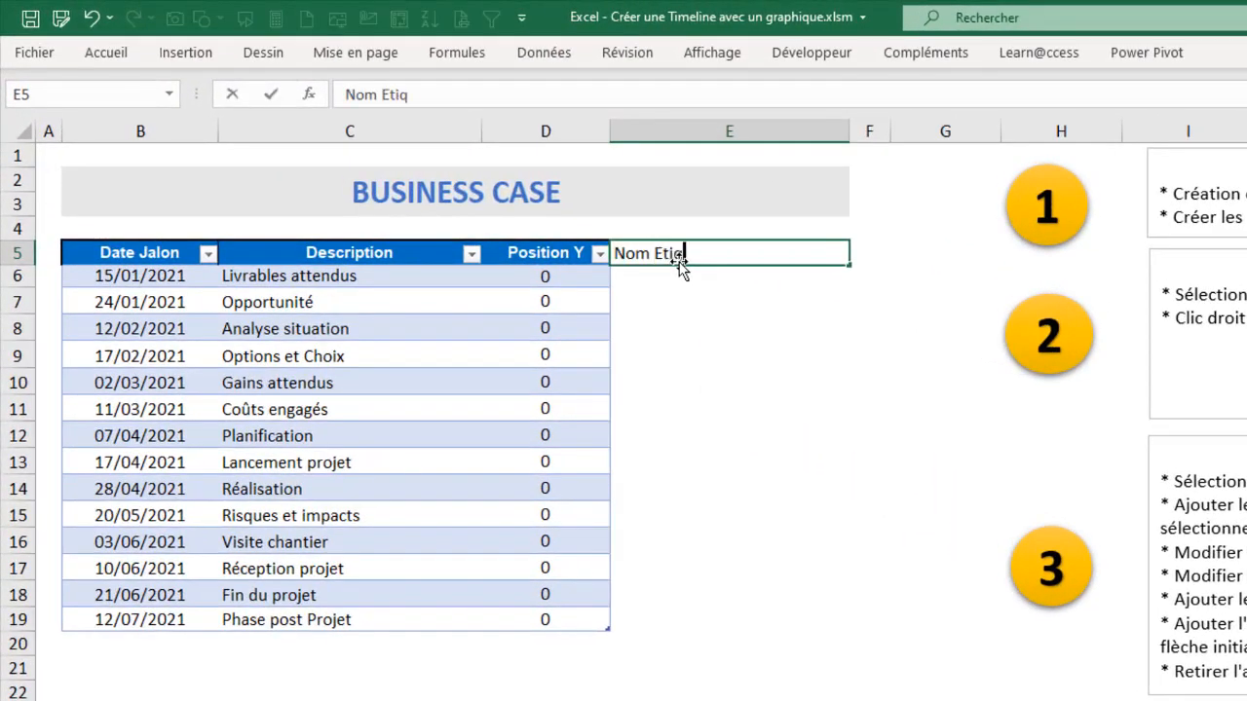
type("uettes")
key("Return")
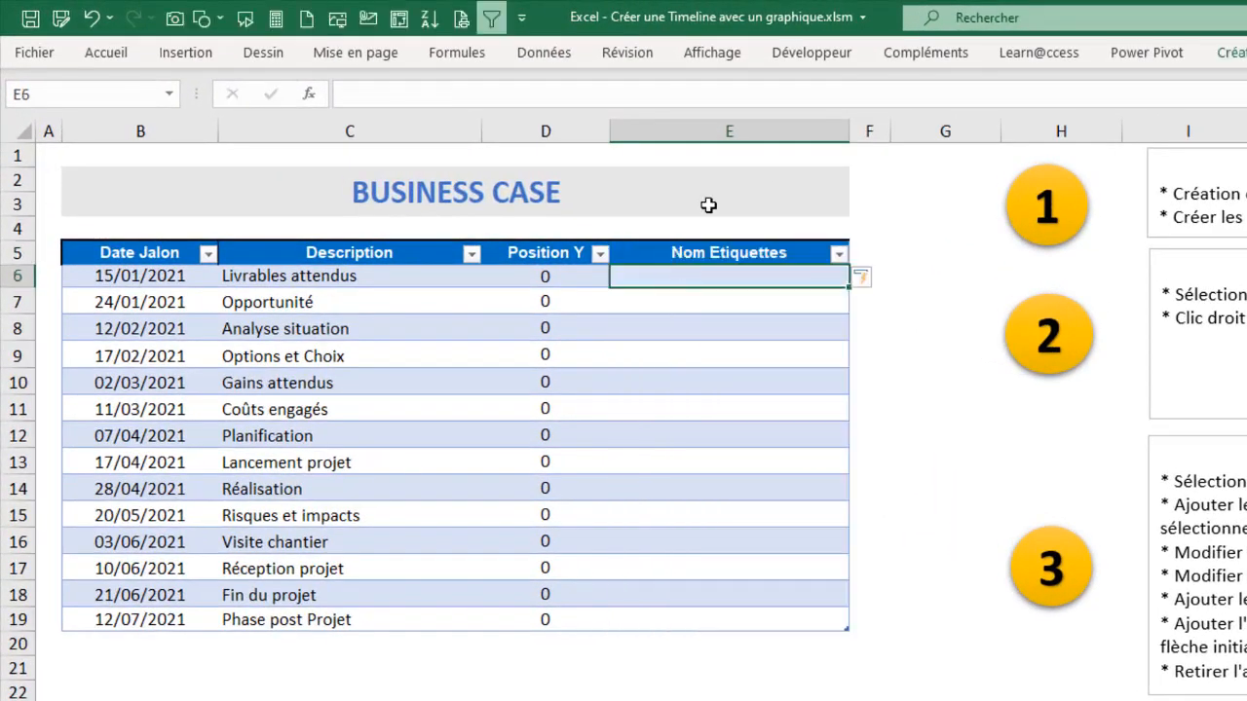
Step: Examine the Description and Date Jalon entries in row 9 as the sources for the label text
left_click(701, 363)
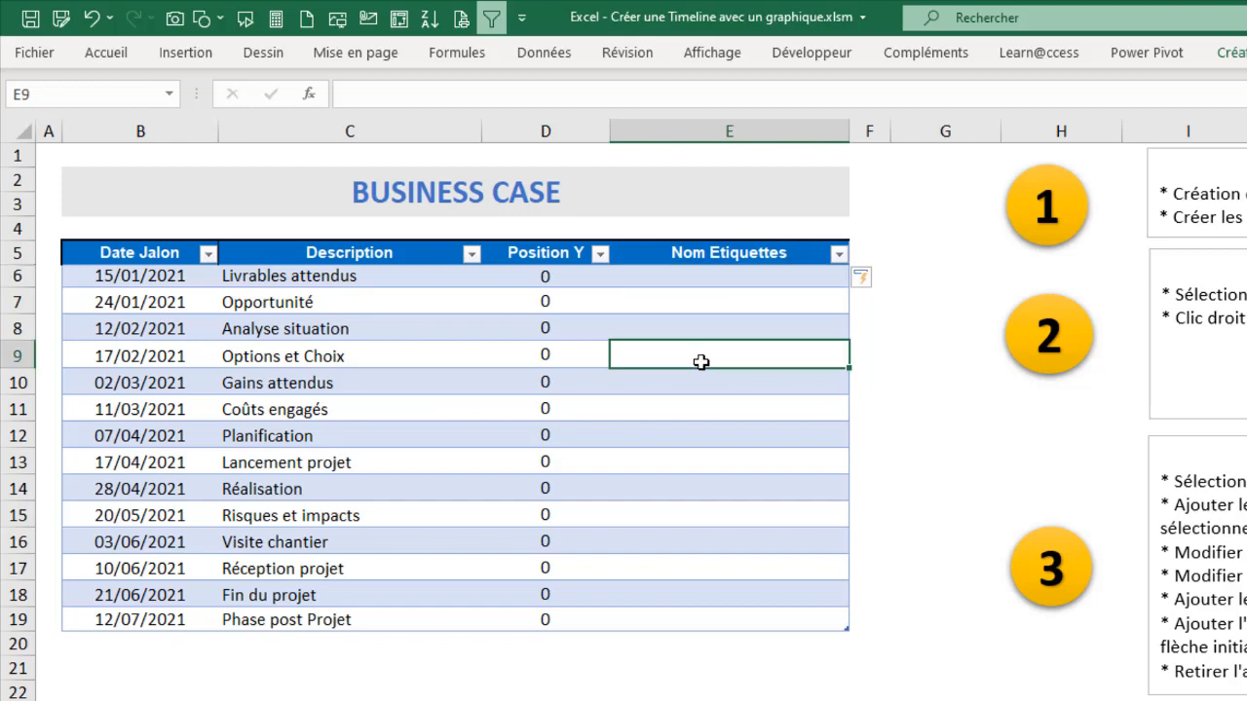
left_click(310, 353)
left_click(154, 359)
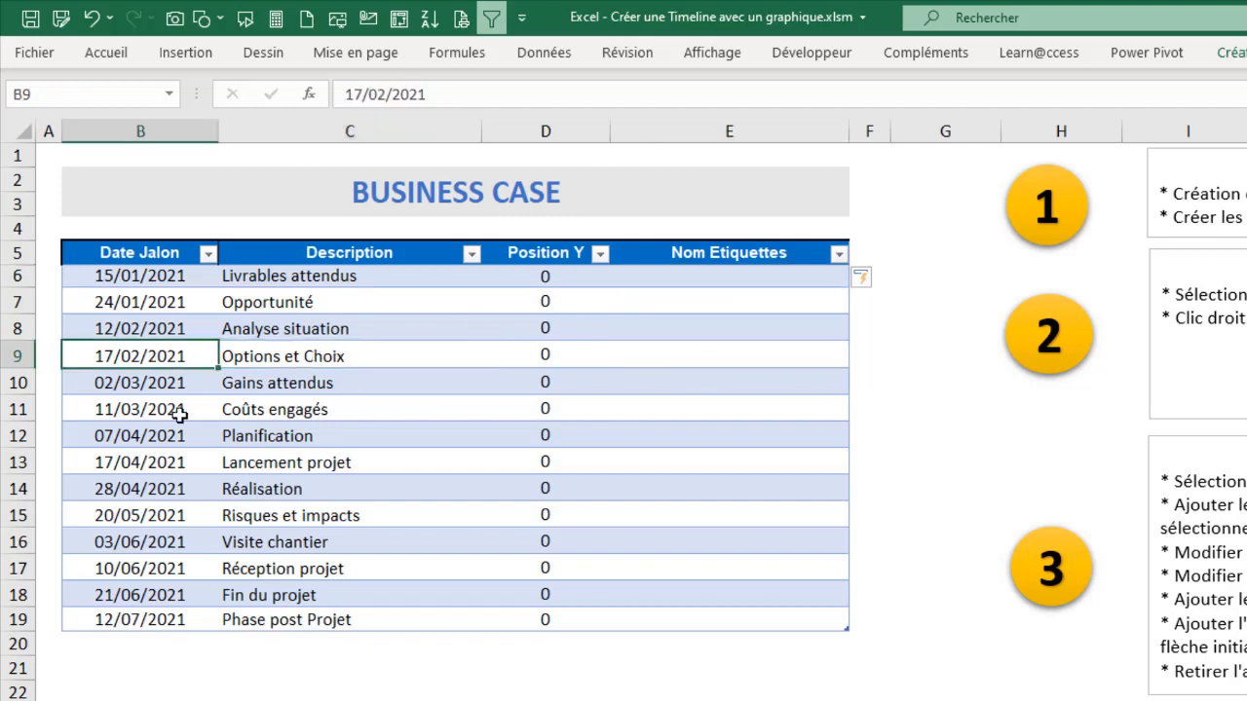
left_click(672, 359)
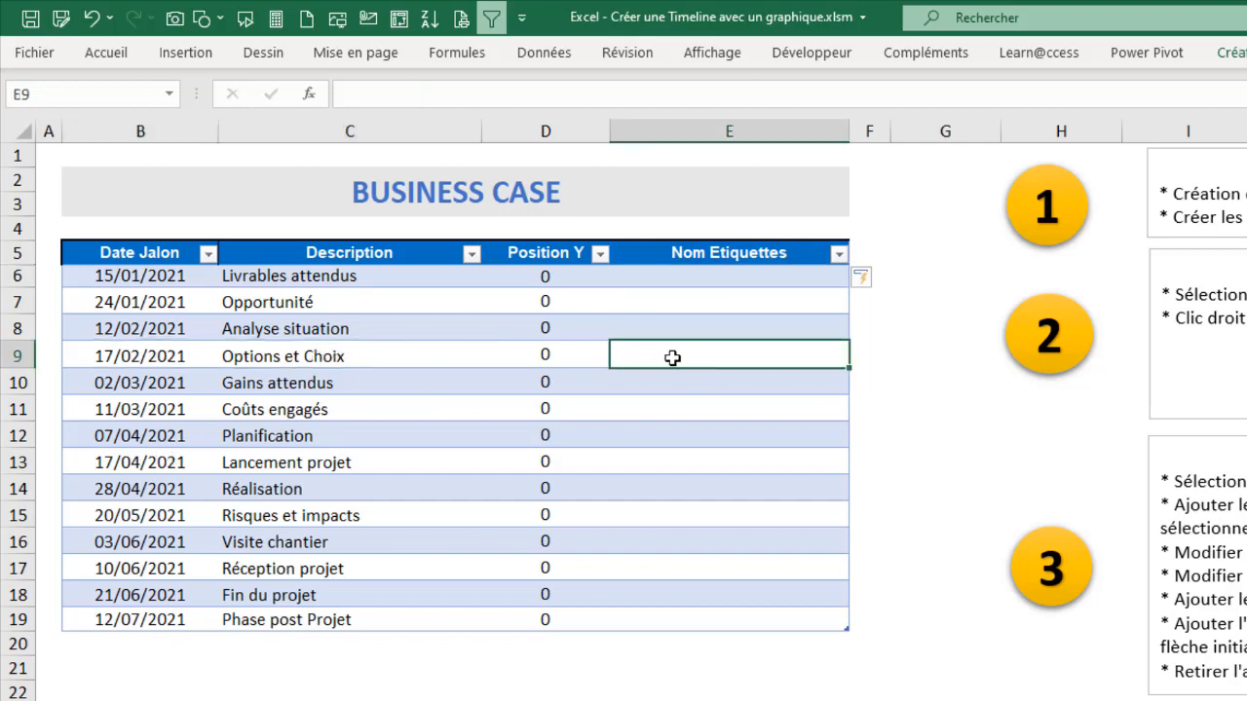
type("=")
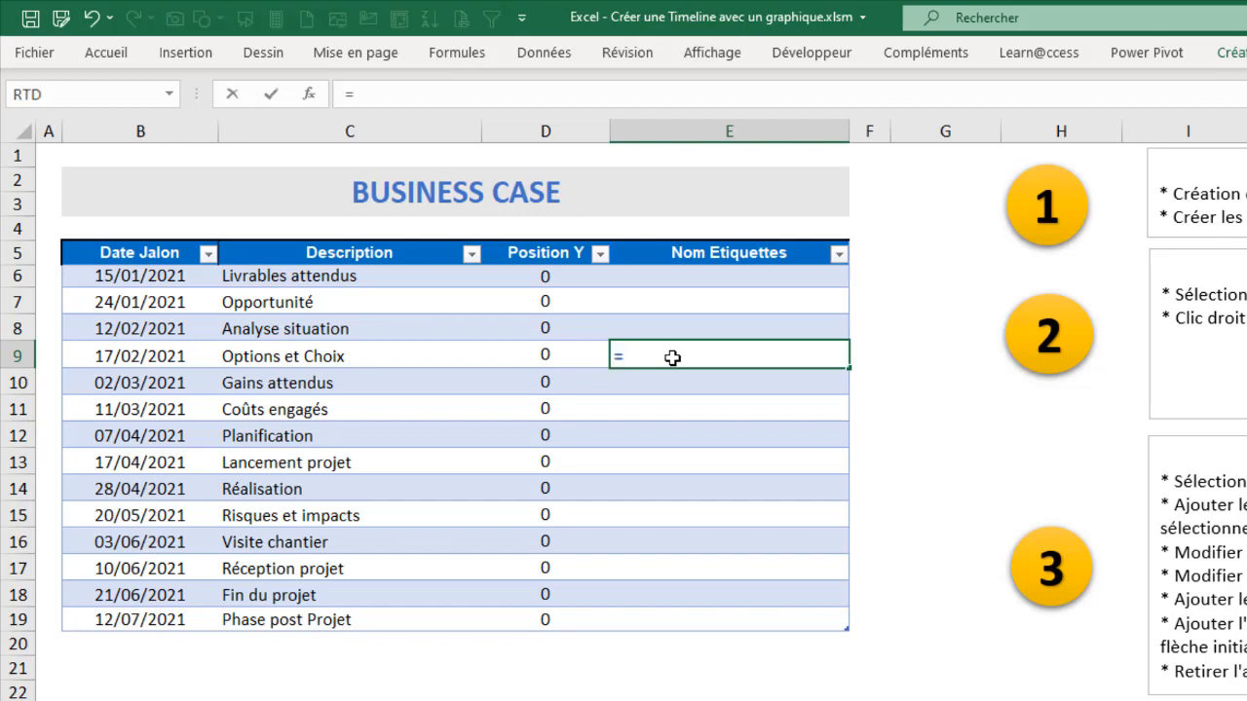
left_click(305, 357)
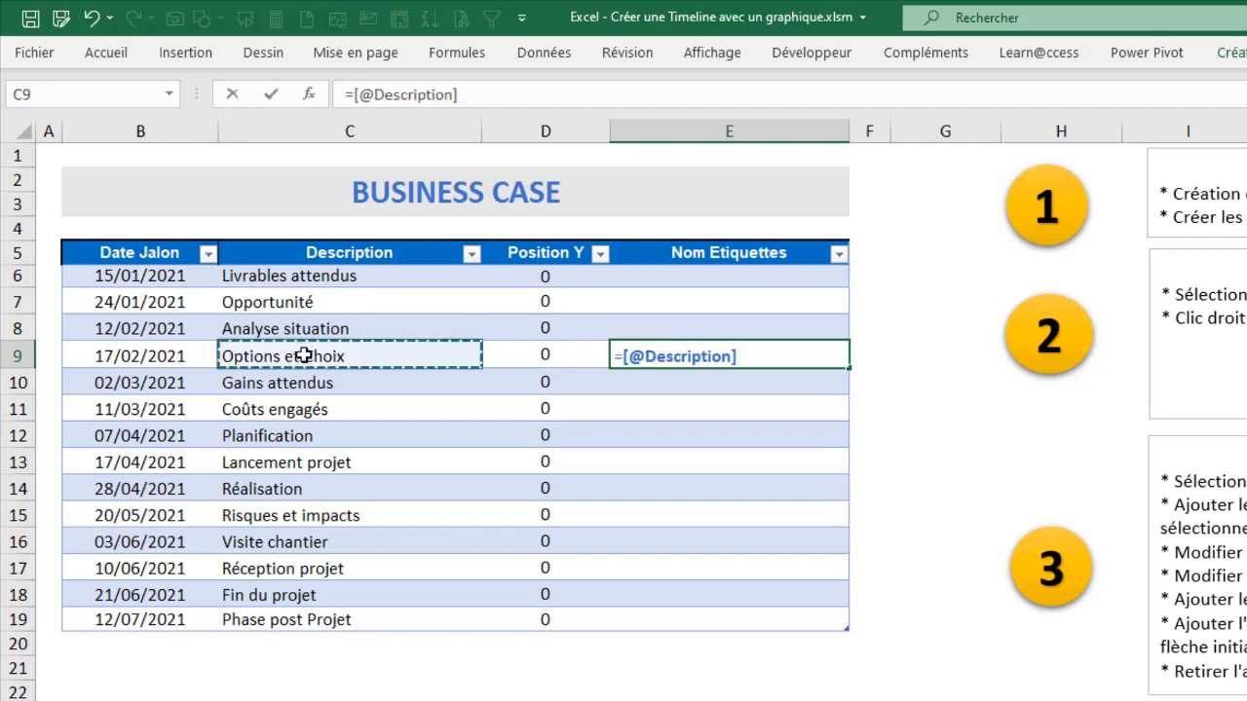
type("&")
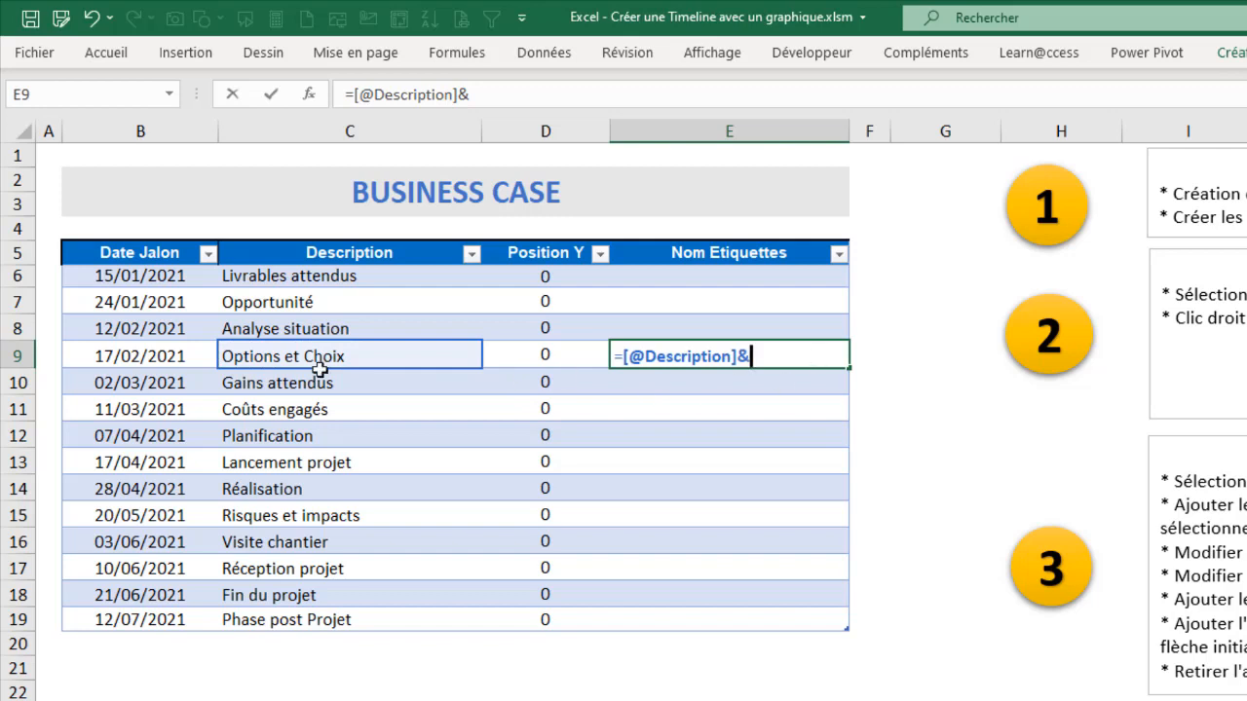
left_click(134, 358)
key("Return")
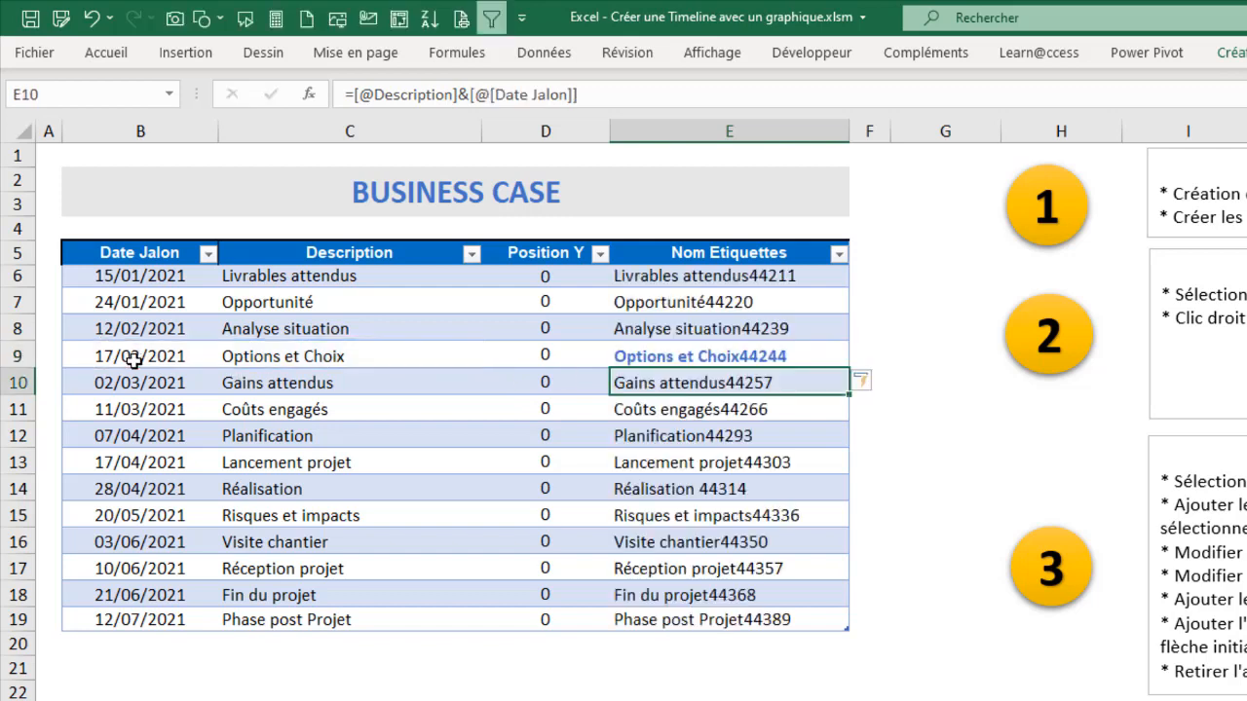
Step: Format the label cells E6:E19 with black text and no bold
left_click(695, 413)
left_click_drag(709, 282, 729, 618)
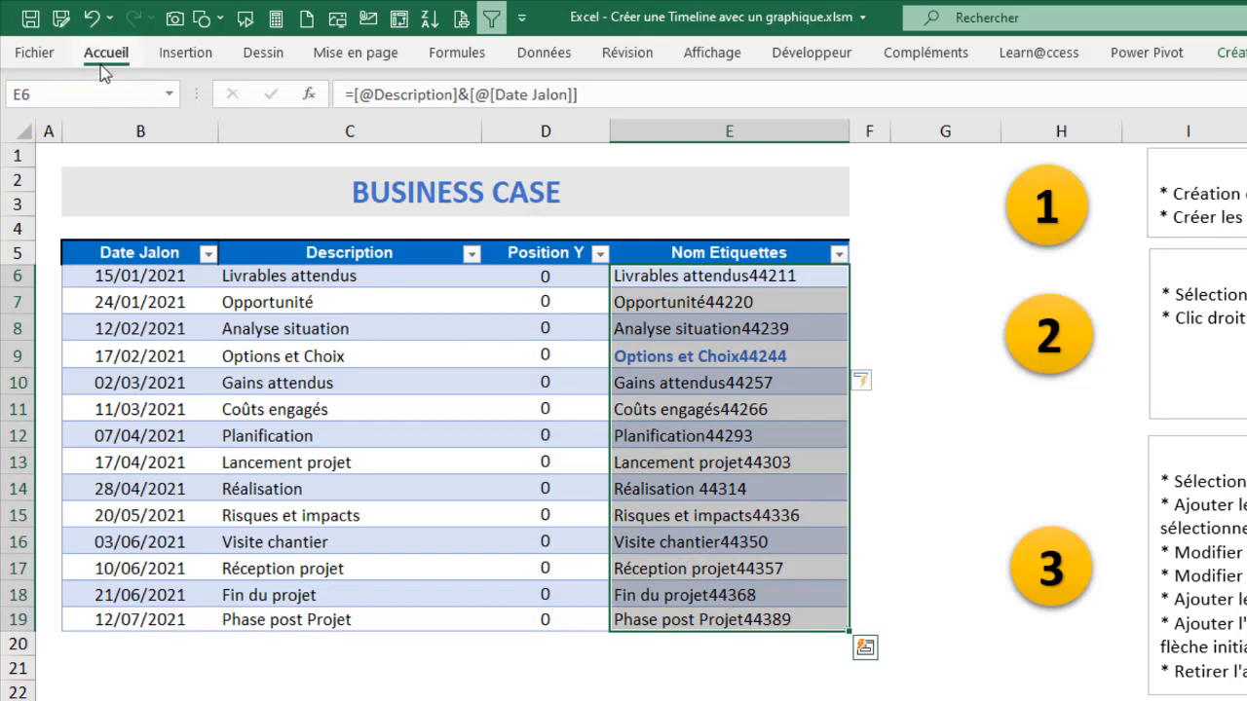
left_click(106, 53)
left_click(461, 126)
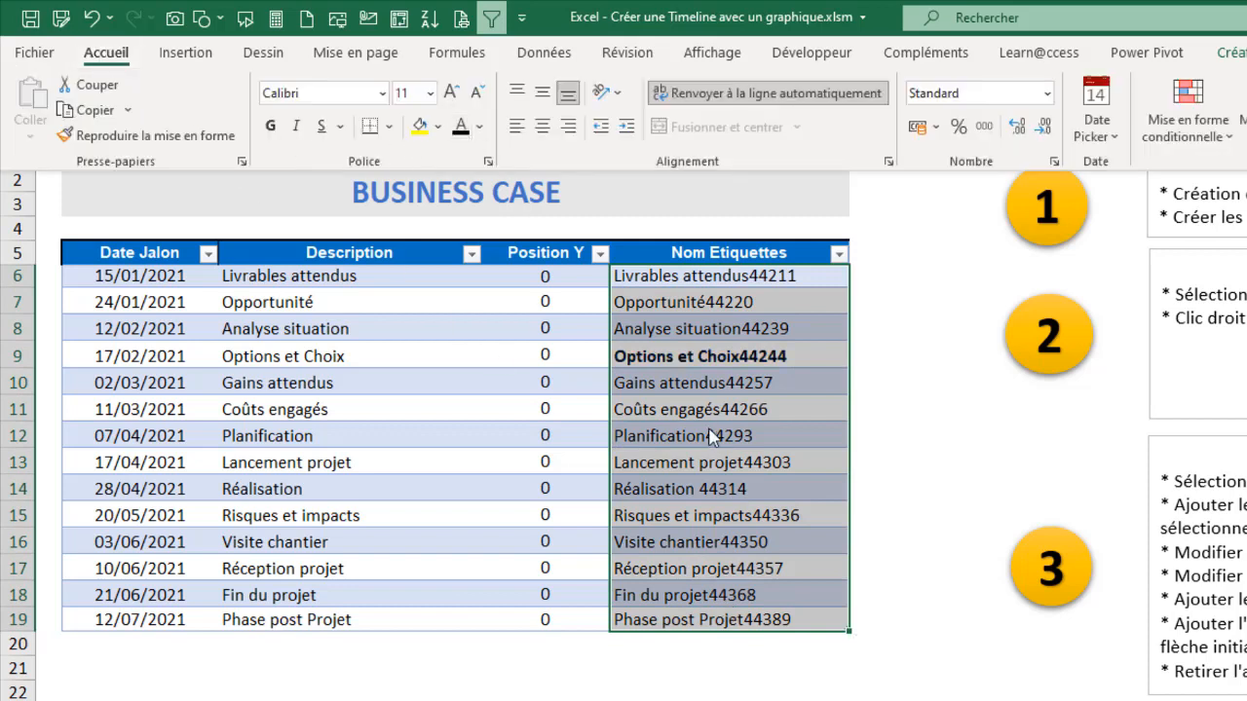
left_click(270, 127)
left_click(270, 126)
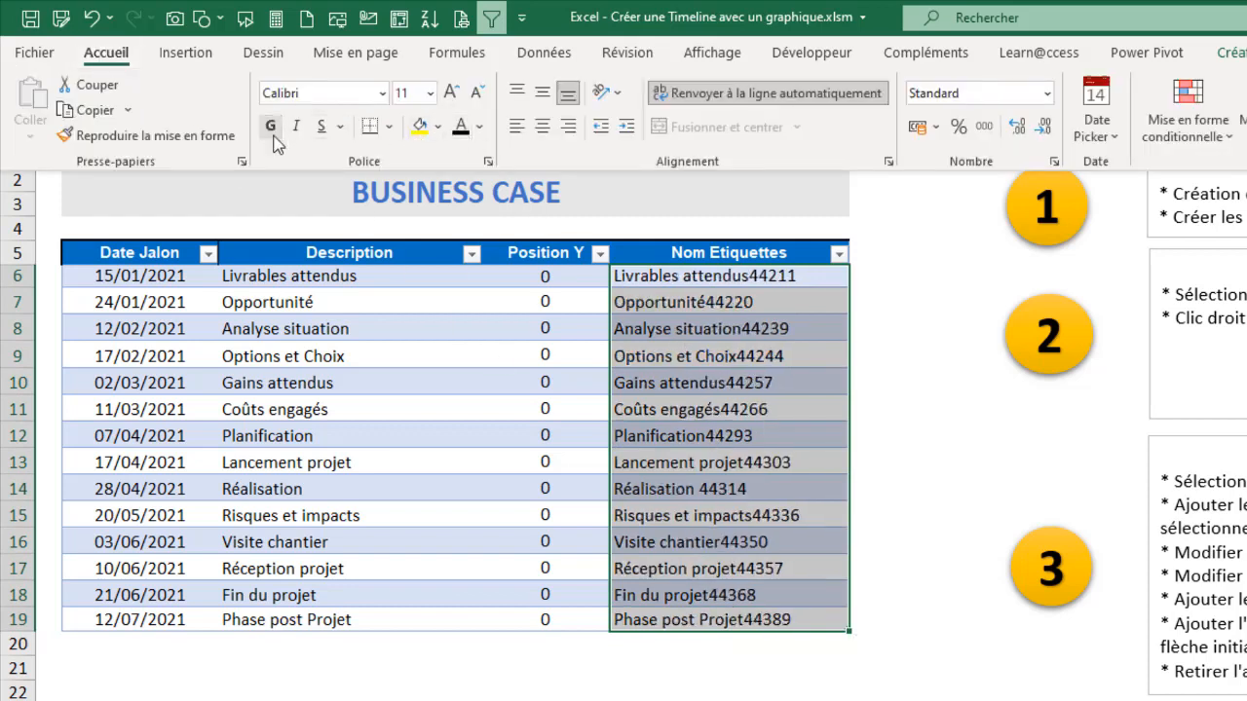
left_click(780, 416)
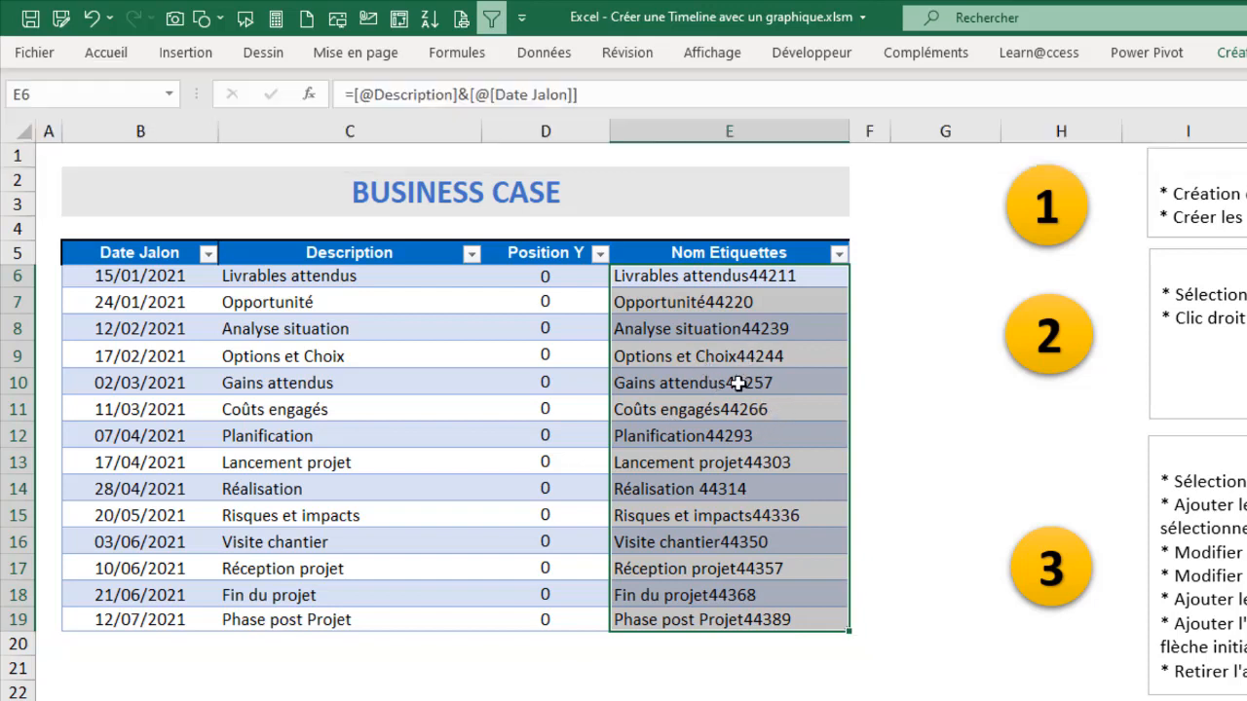
left_click(738, 383)
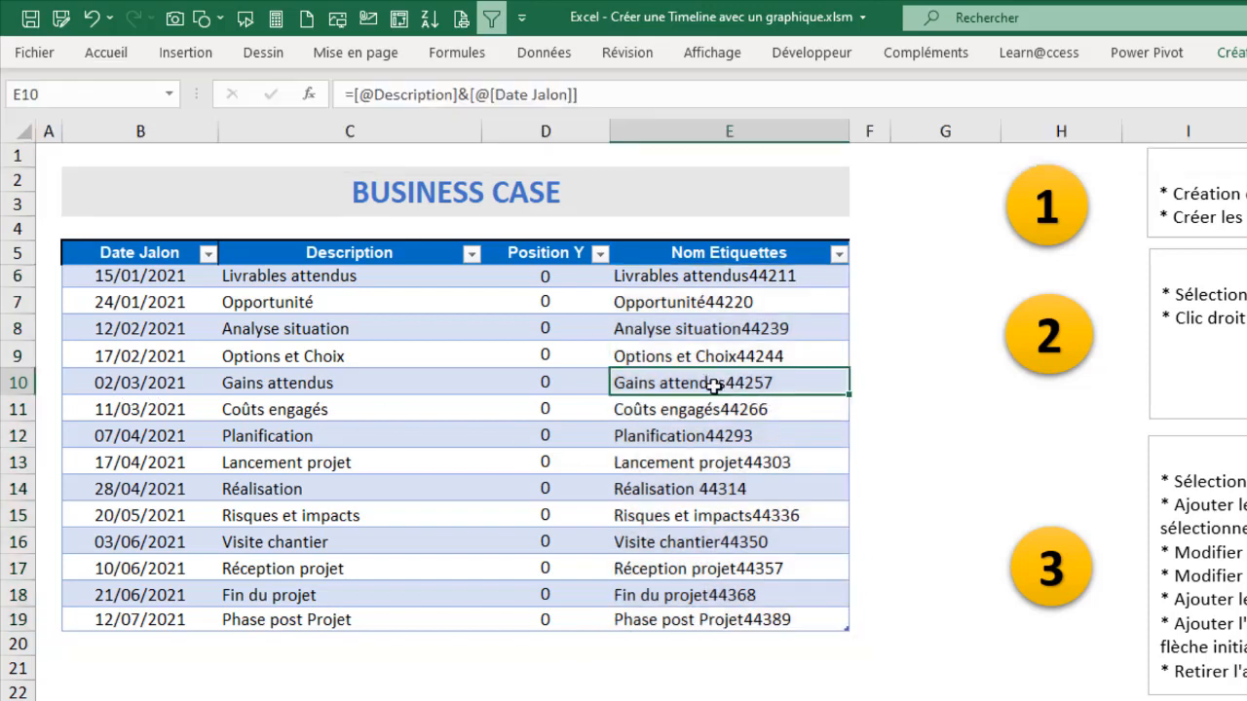
left_click(471, 95)
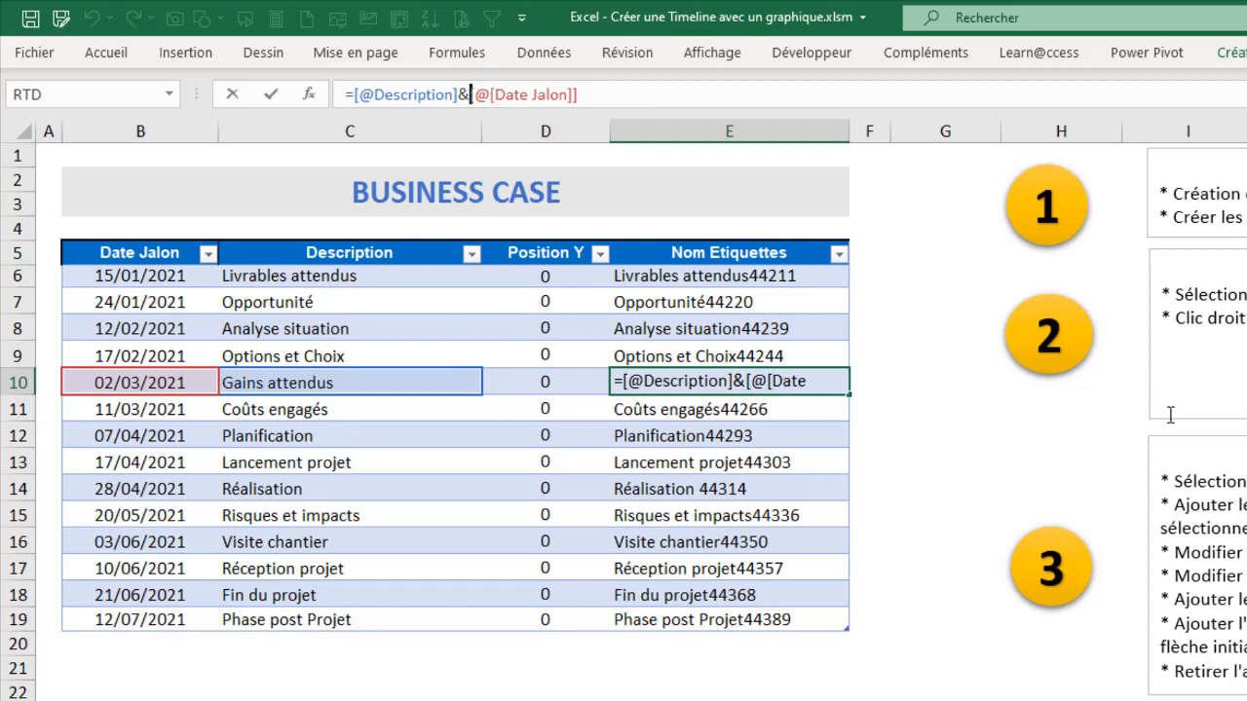
type("texte")
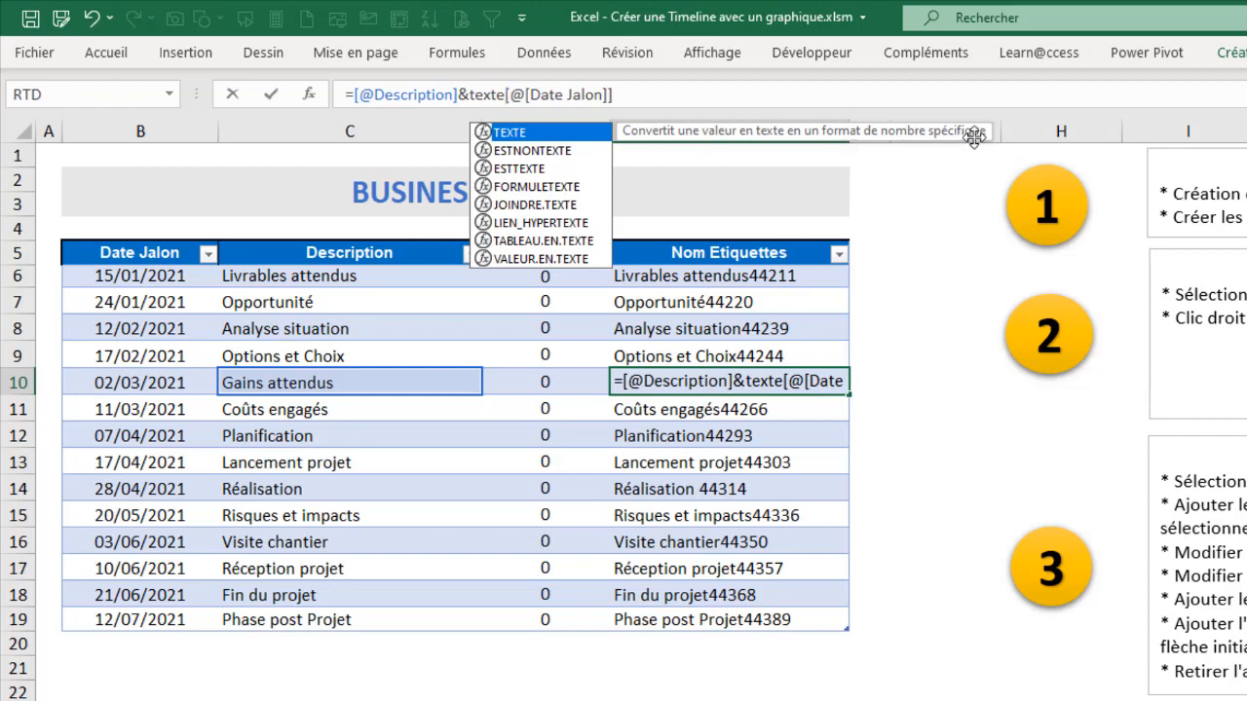
type("(")
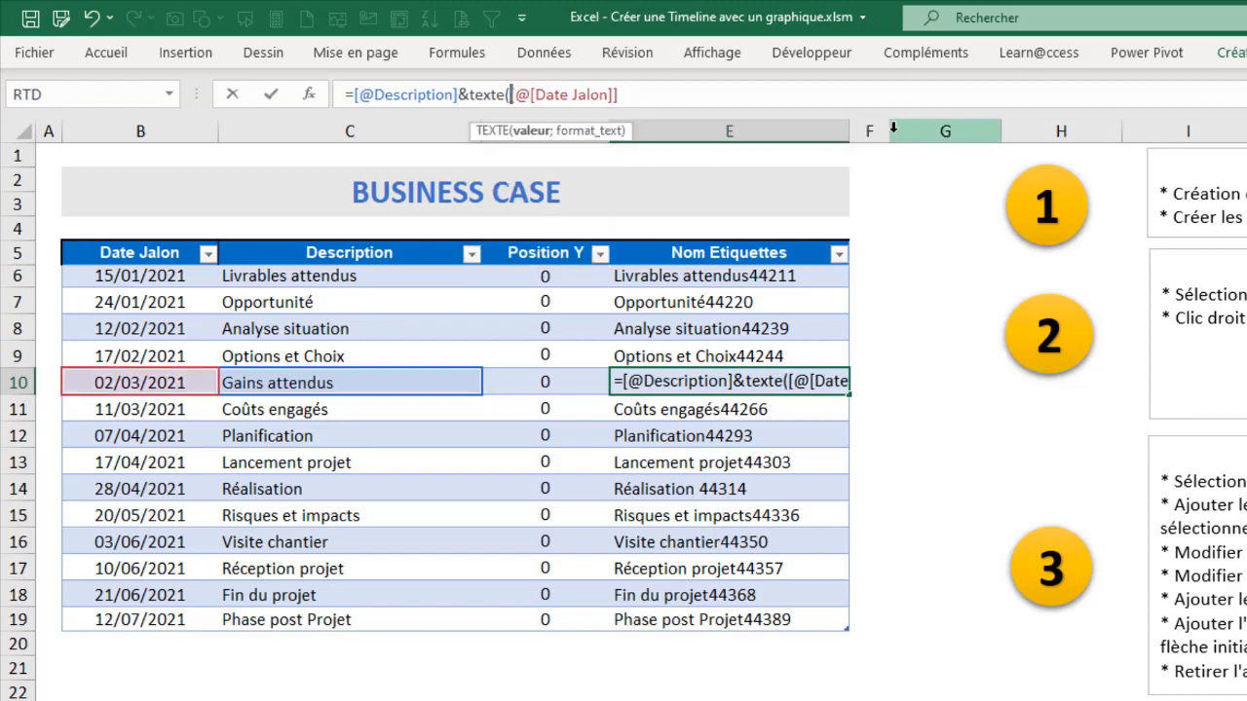
left_click(654, 101)
type(";")
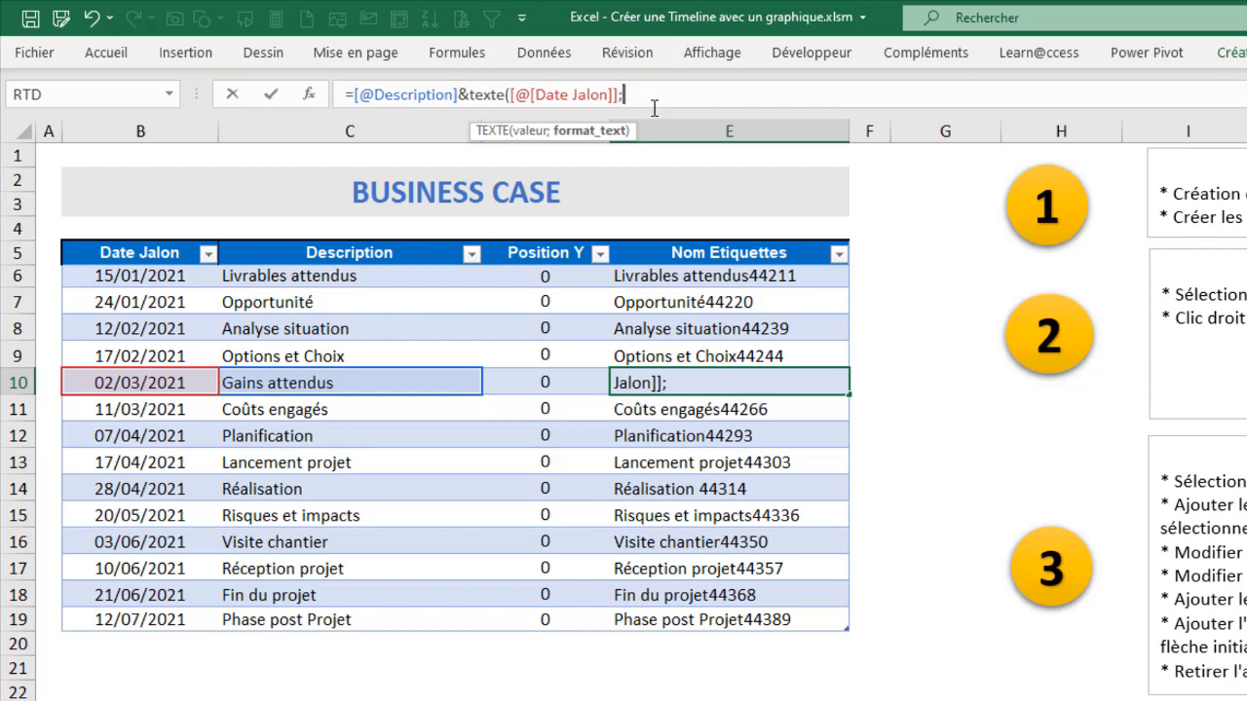
type("\"")
type("JJ MMMM")
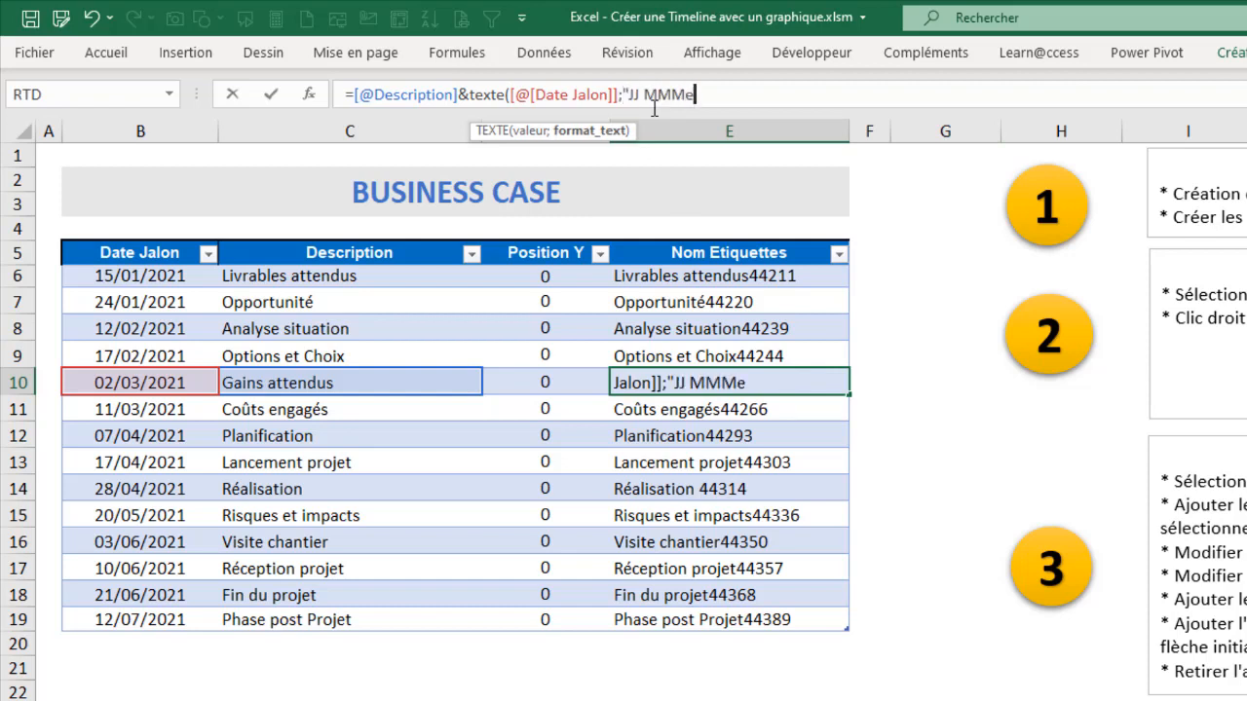
key("BackSpace")
type("\")")
key("Return")
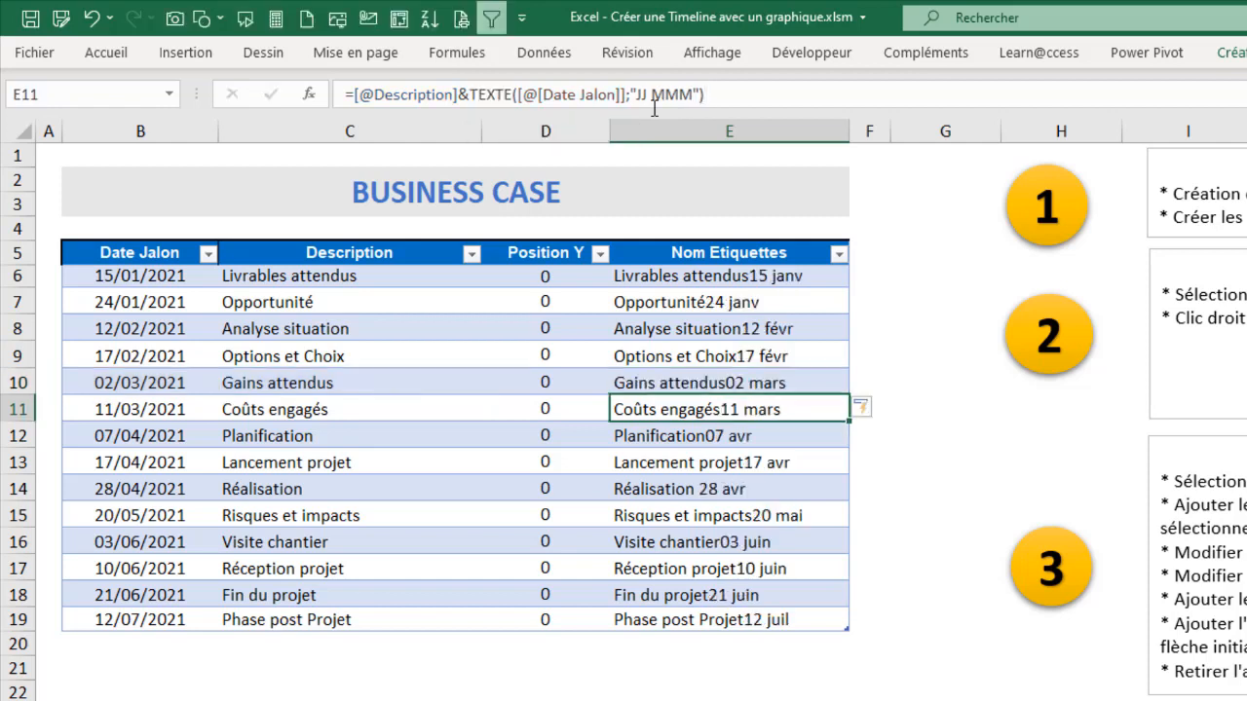
Step: Examine the concatenated description and date labels in the Nom Etiquettes column
left_click(757, 462)
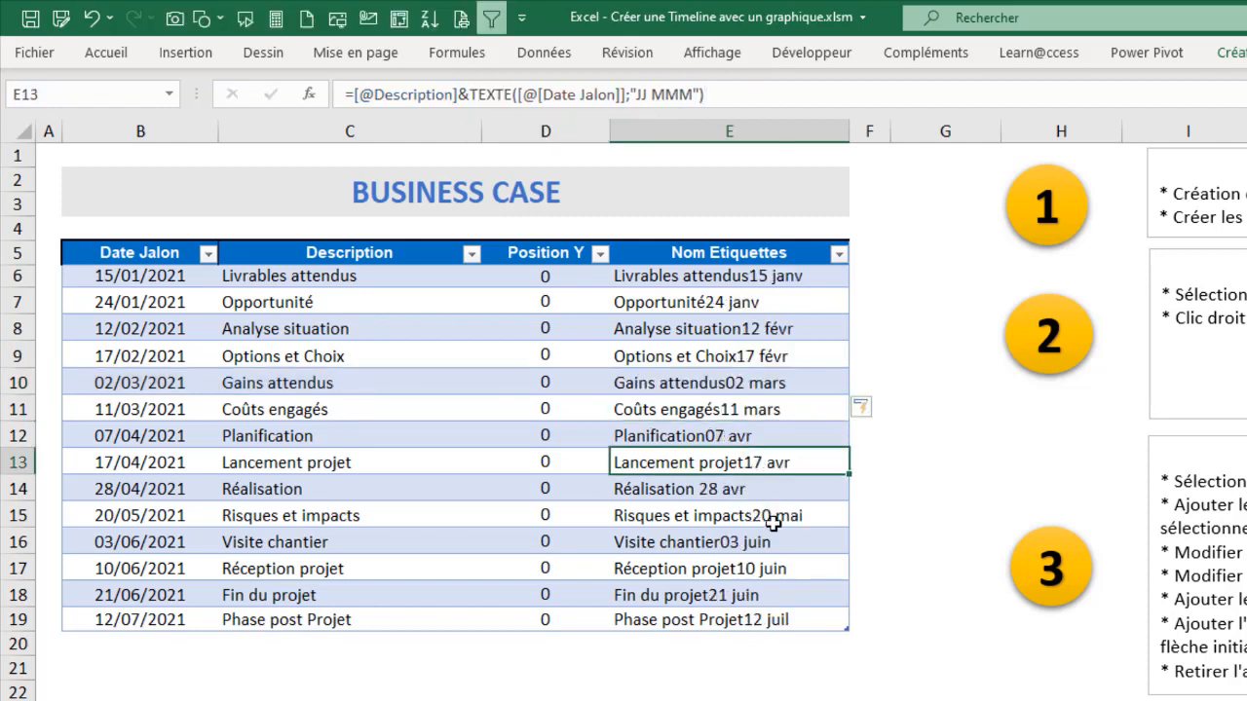
left_click(770, 517)
left_click(760, 541)
left_click(757, 569)
left_click(757, 614)
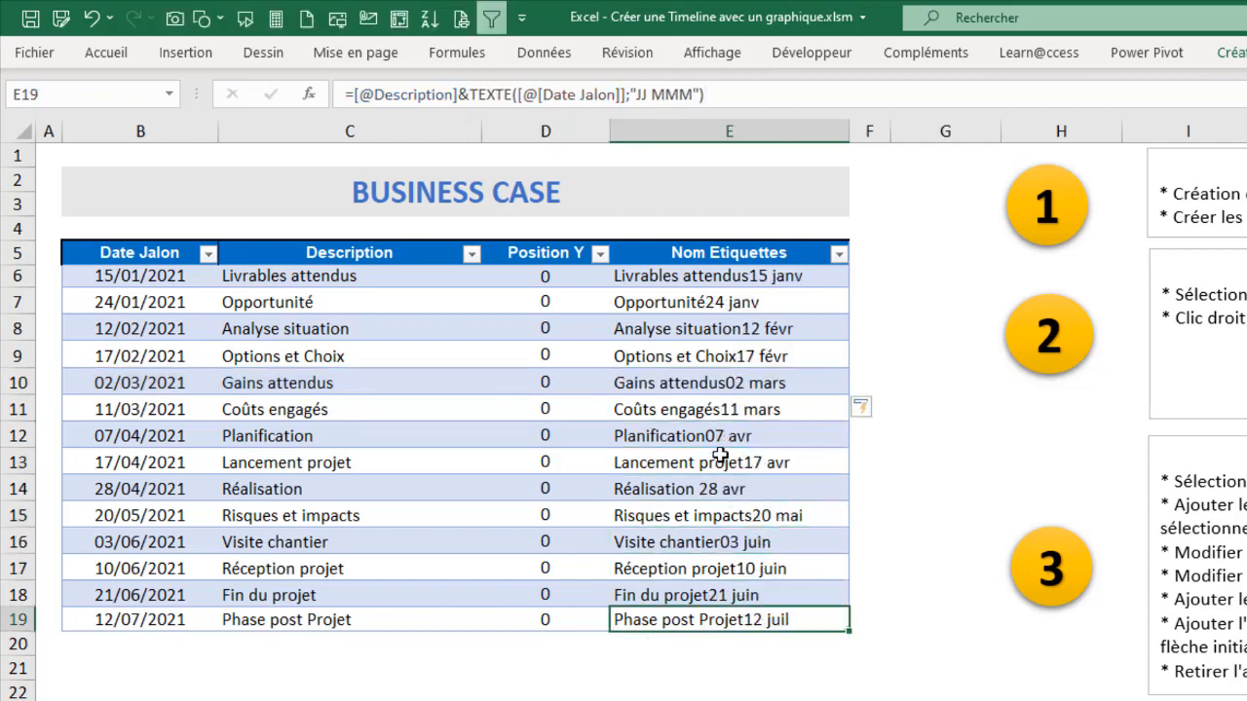
left_click(718, 438)
Step: Insert a line break between description and date by adding CAR(10)& before TEXTE in the label formula of cell E9
left_click(710, 360)
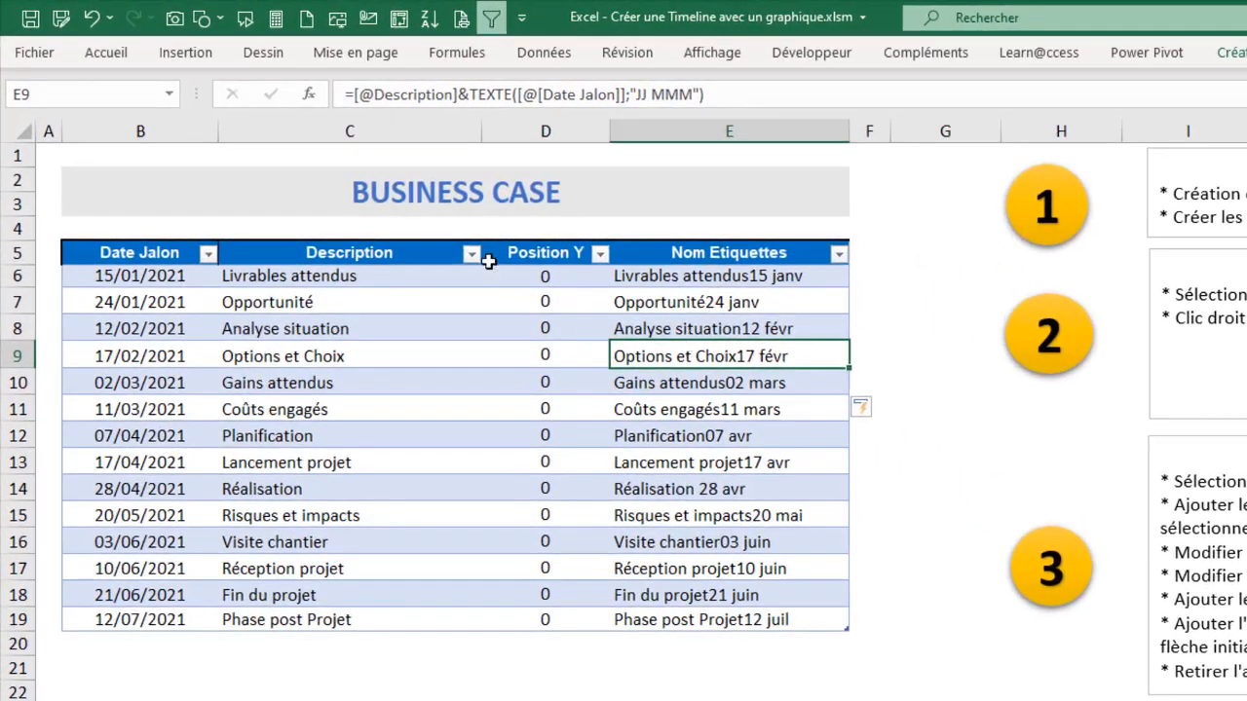
left_click(470, 95)
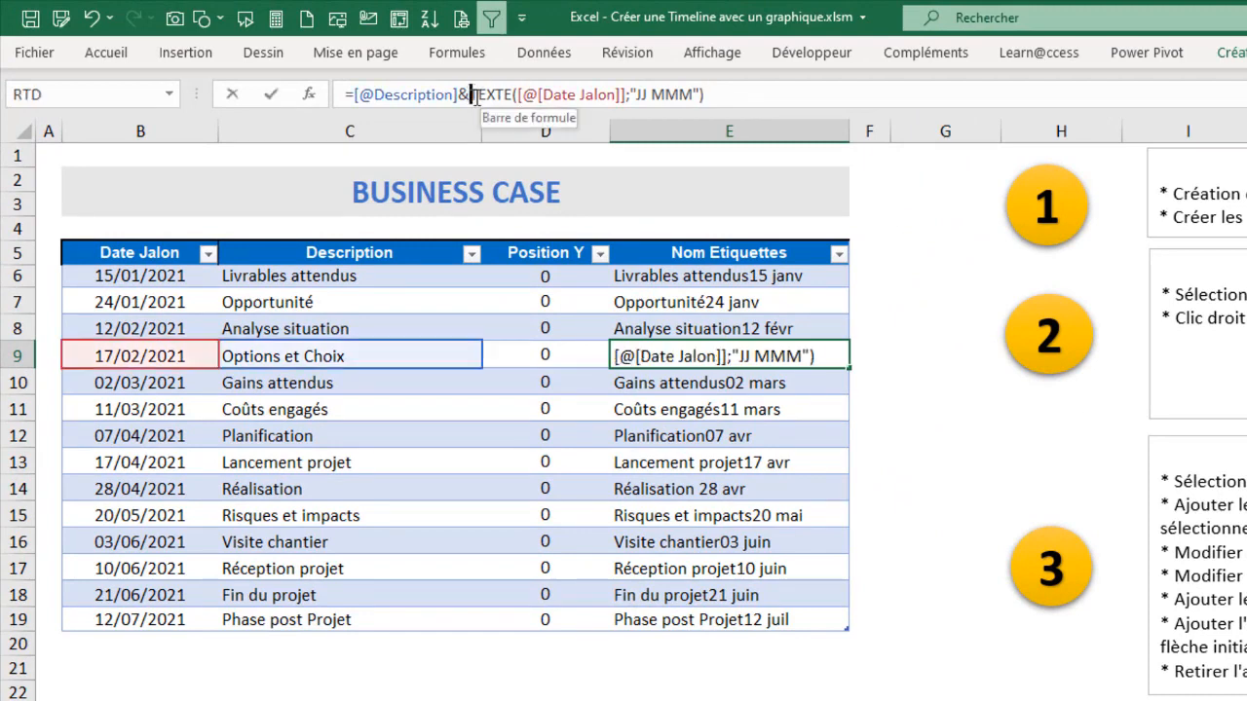
type("car(")
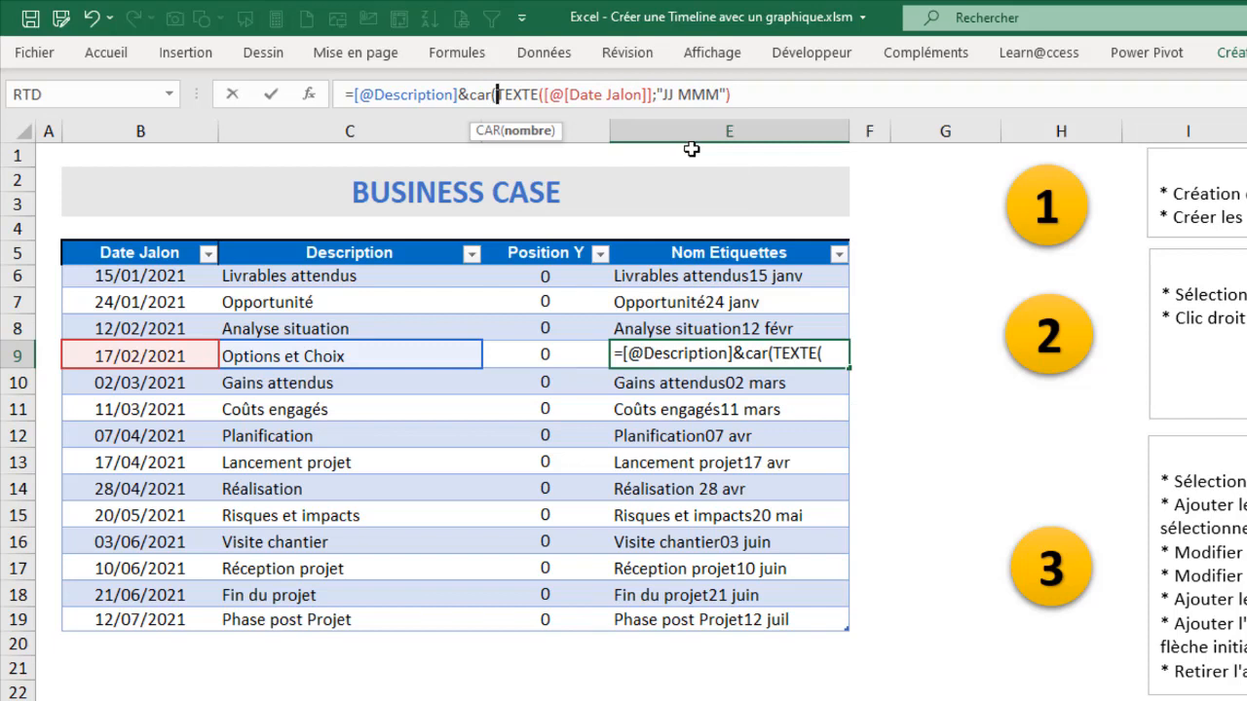
type("10)")
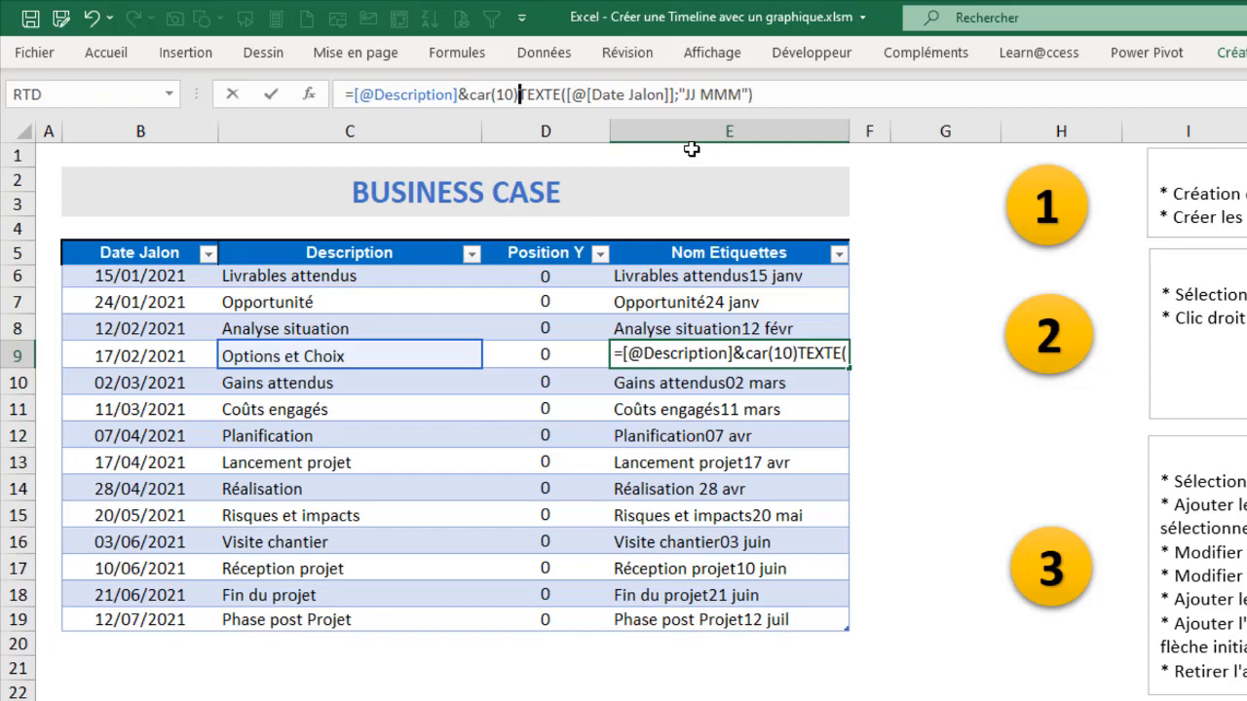
type("&")
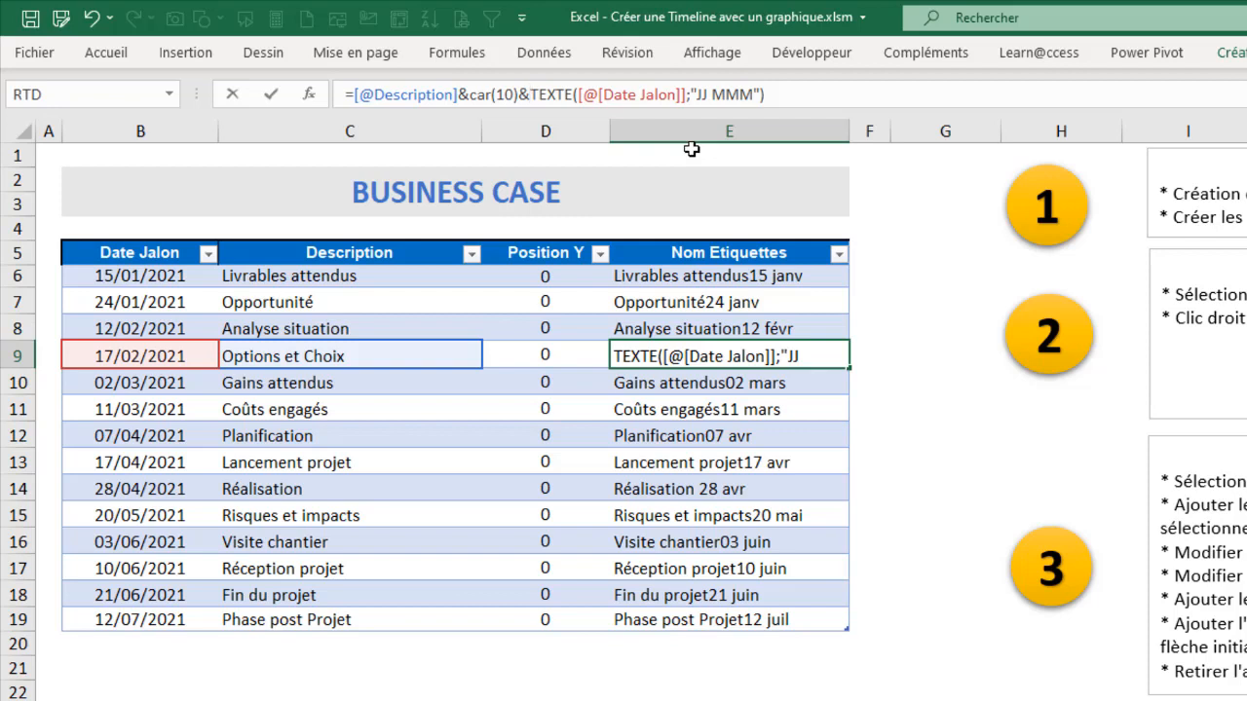
key("Return")
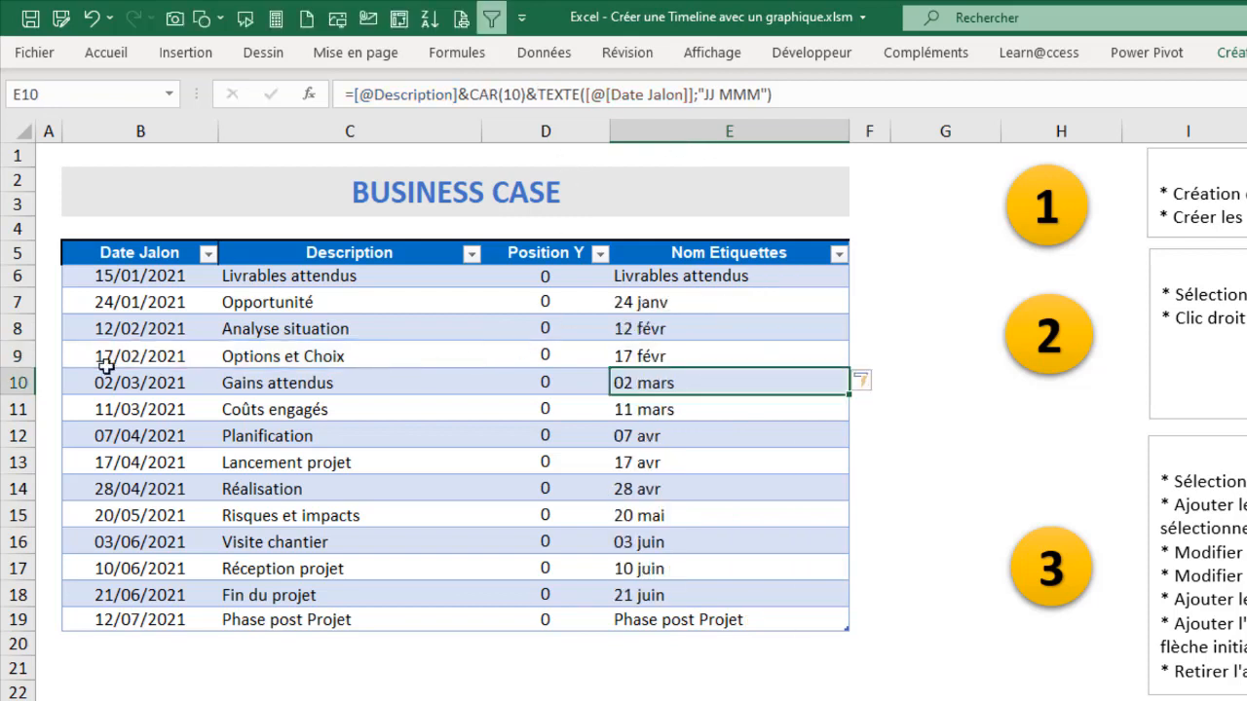
Step: Enlarge row 10 to show its full two-line label, and turn off text wrapping for the label cells E6:E19
left_click_drag(10, 393, 325, 425)
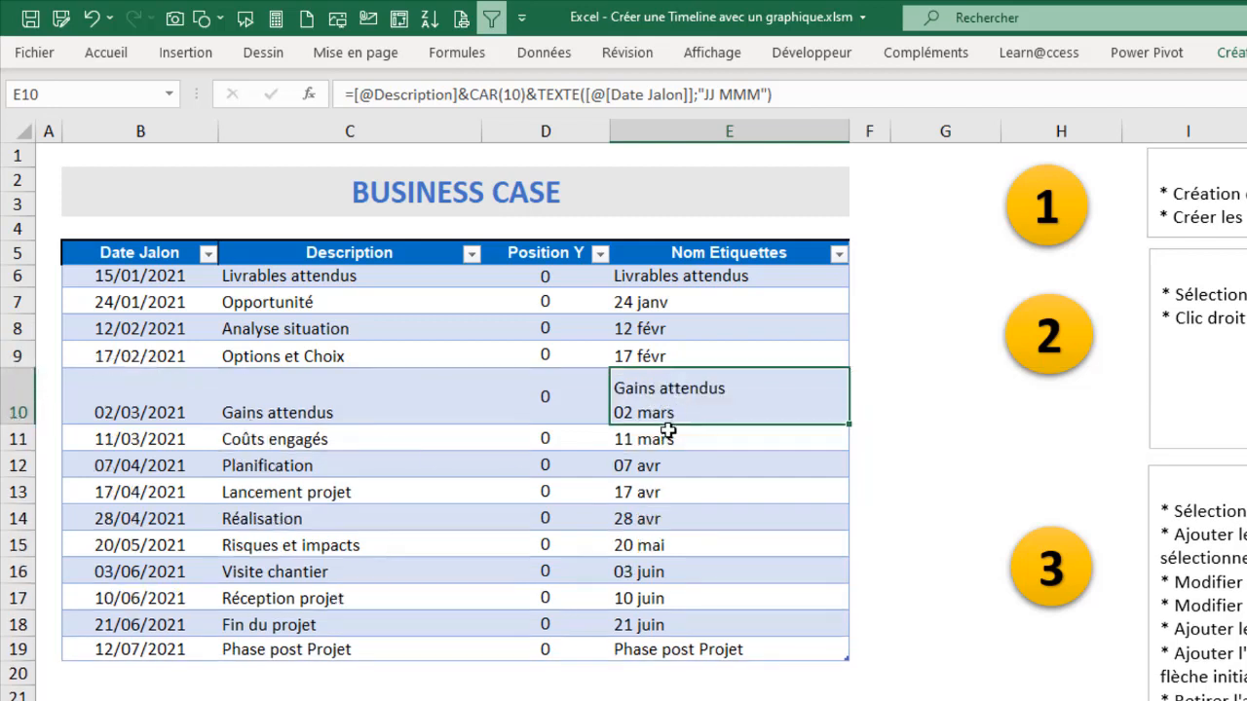
left_click_drag(633, 278, 659, 648)
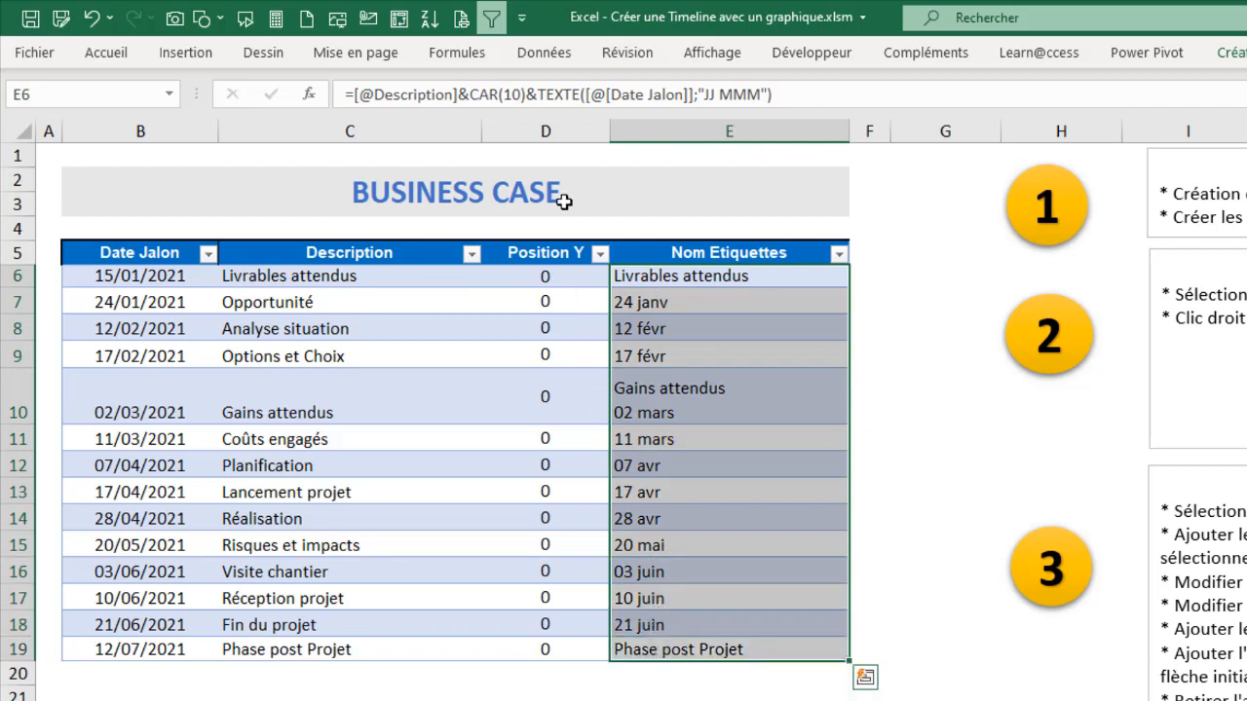
left_click(106, 53)
left_click(750, 93)
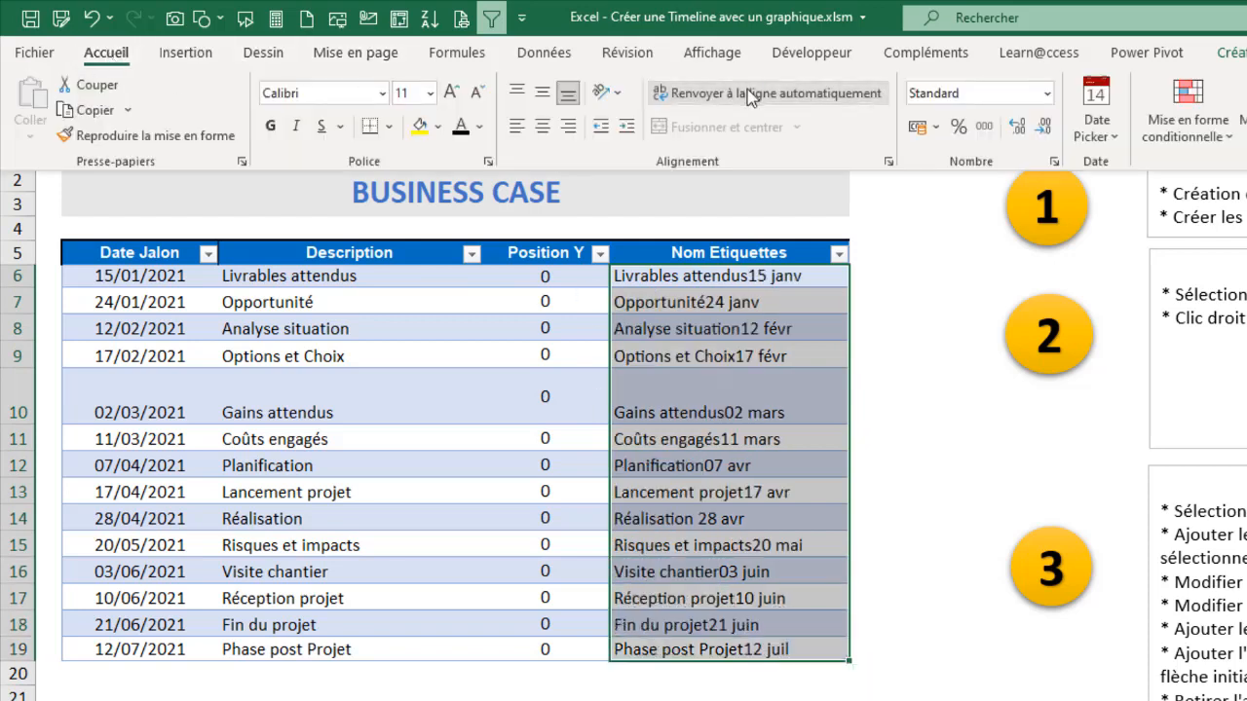
Step: Reduce row 10 back to a single-line height like the other table rows and deselect the label cells
left_click(18, 428)
left_click_drag(20, 425, 26, 388)
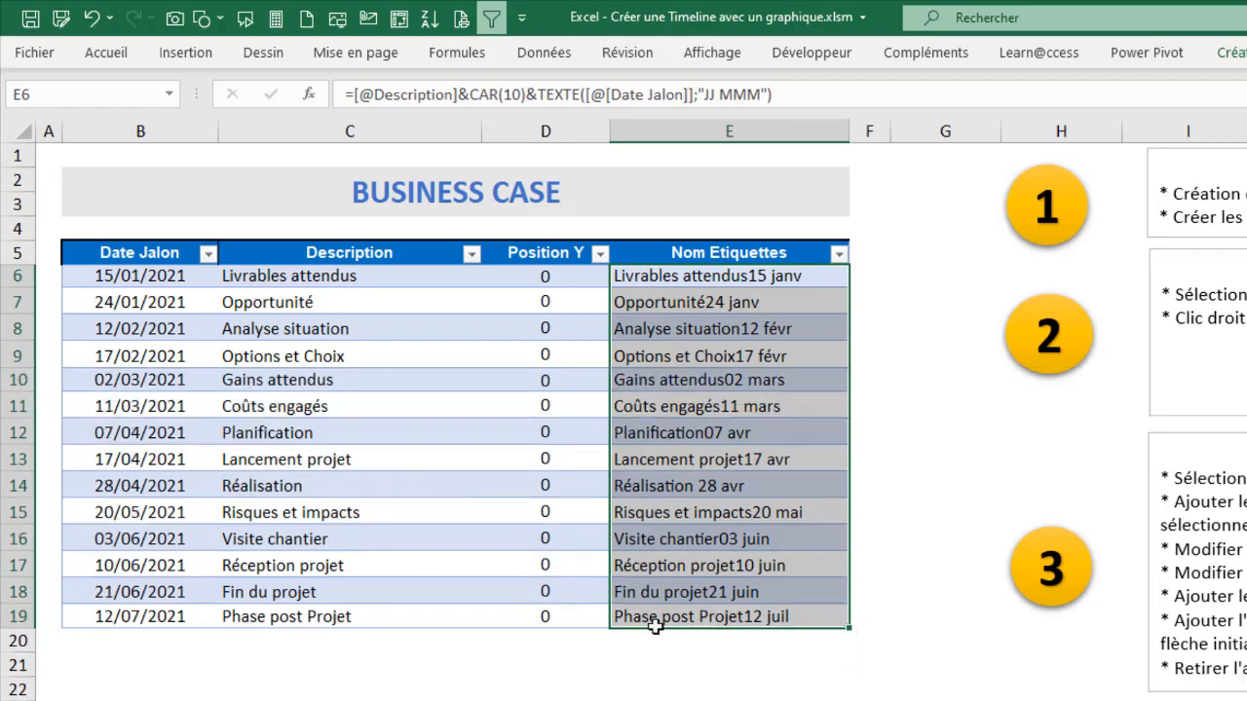
left_click(672, 700)
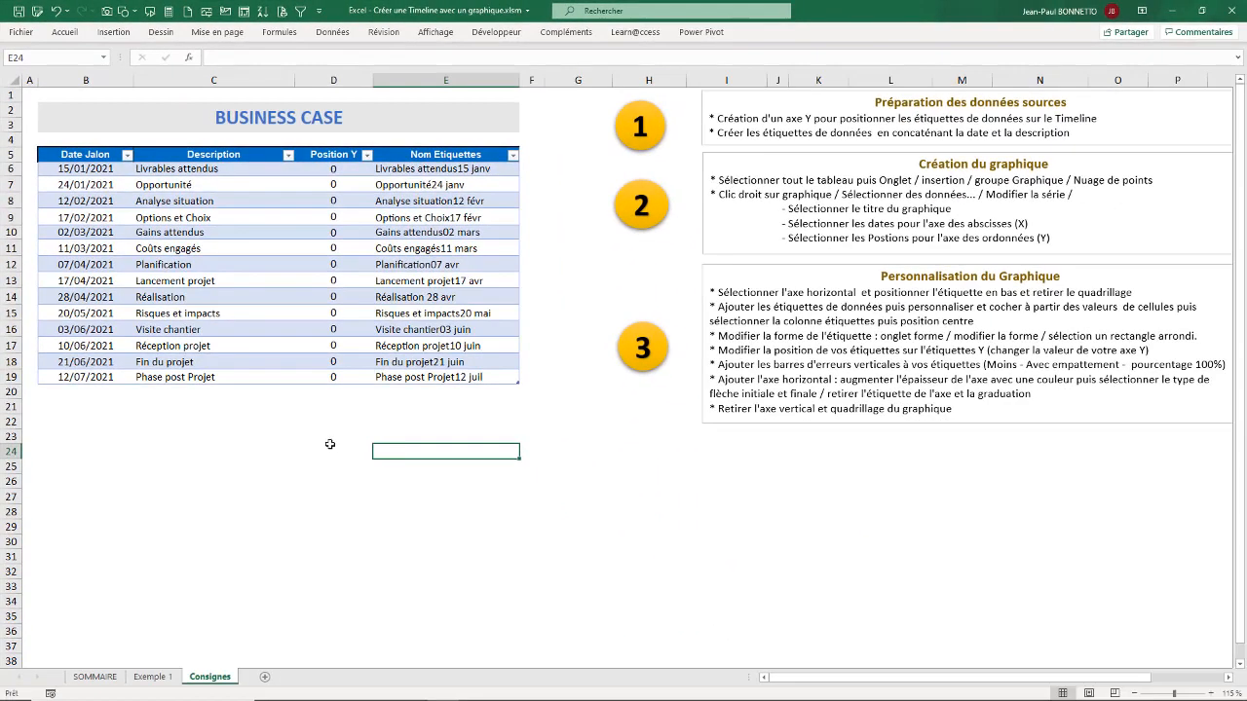
Step: Read the instruction boxes Préparation des données sources and Création du graphique
left_click(331, 450)
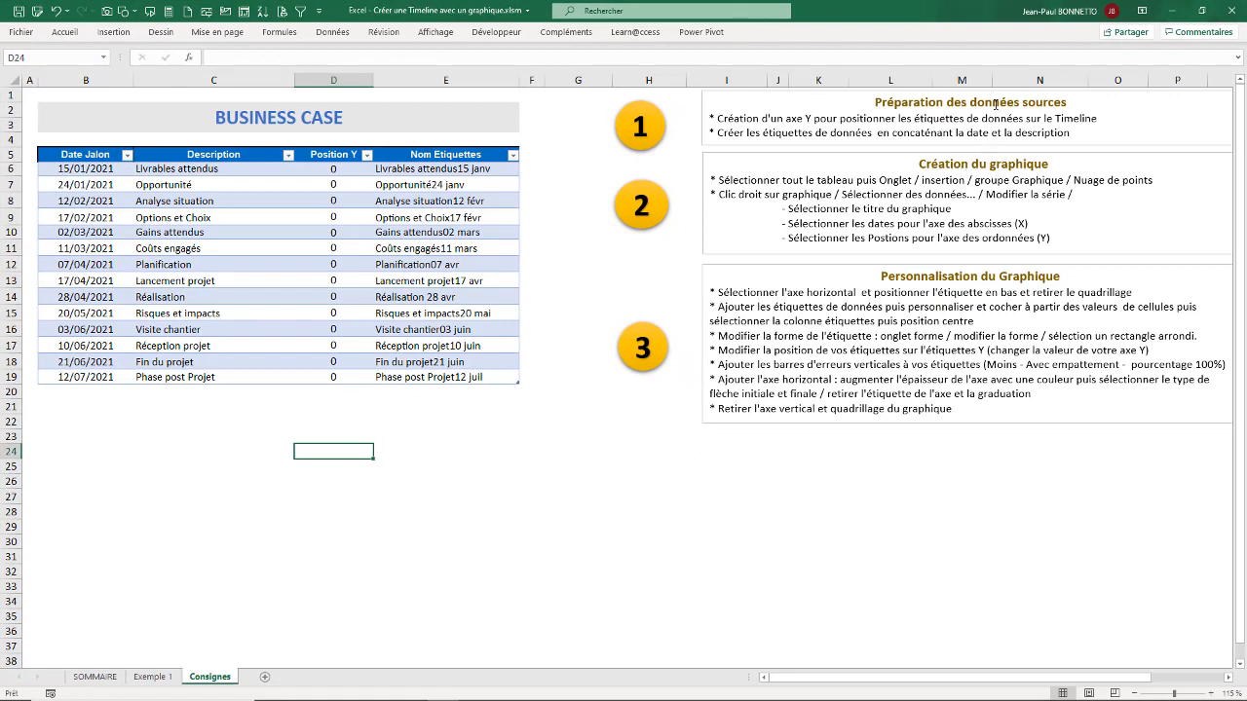
left_click(243, 432)
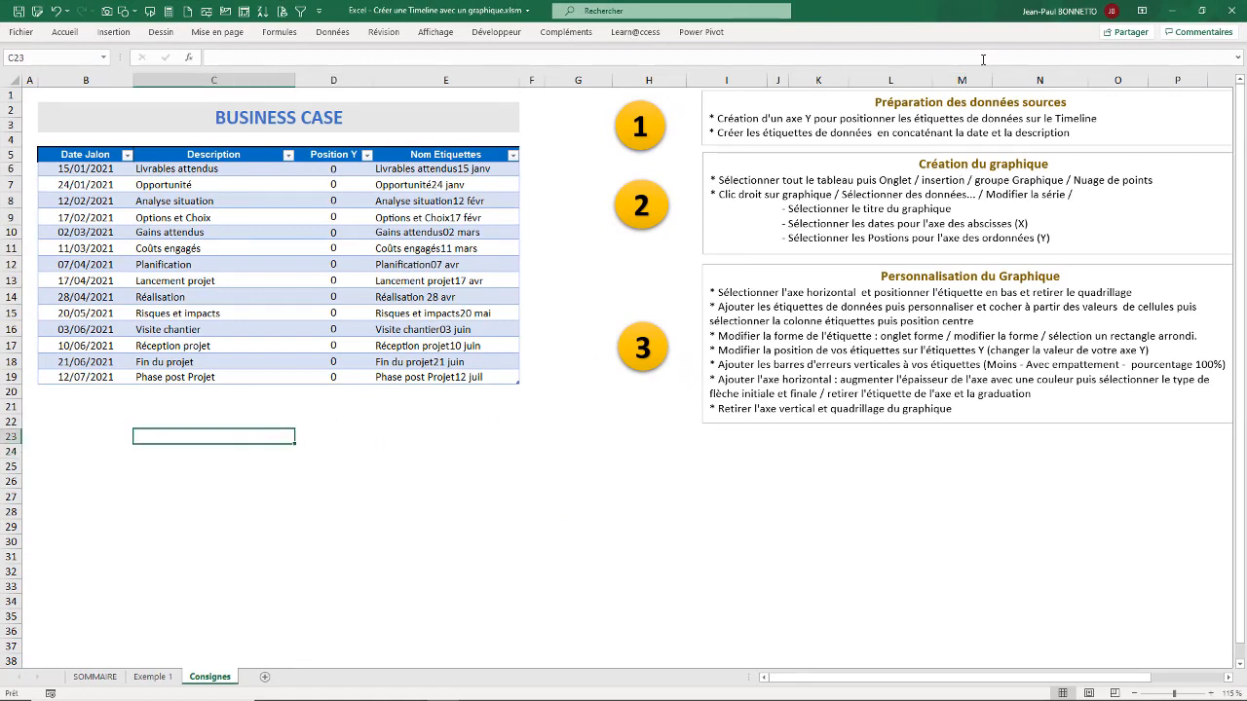
left_click(971, 93)
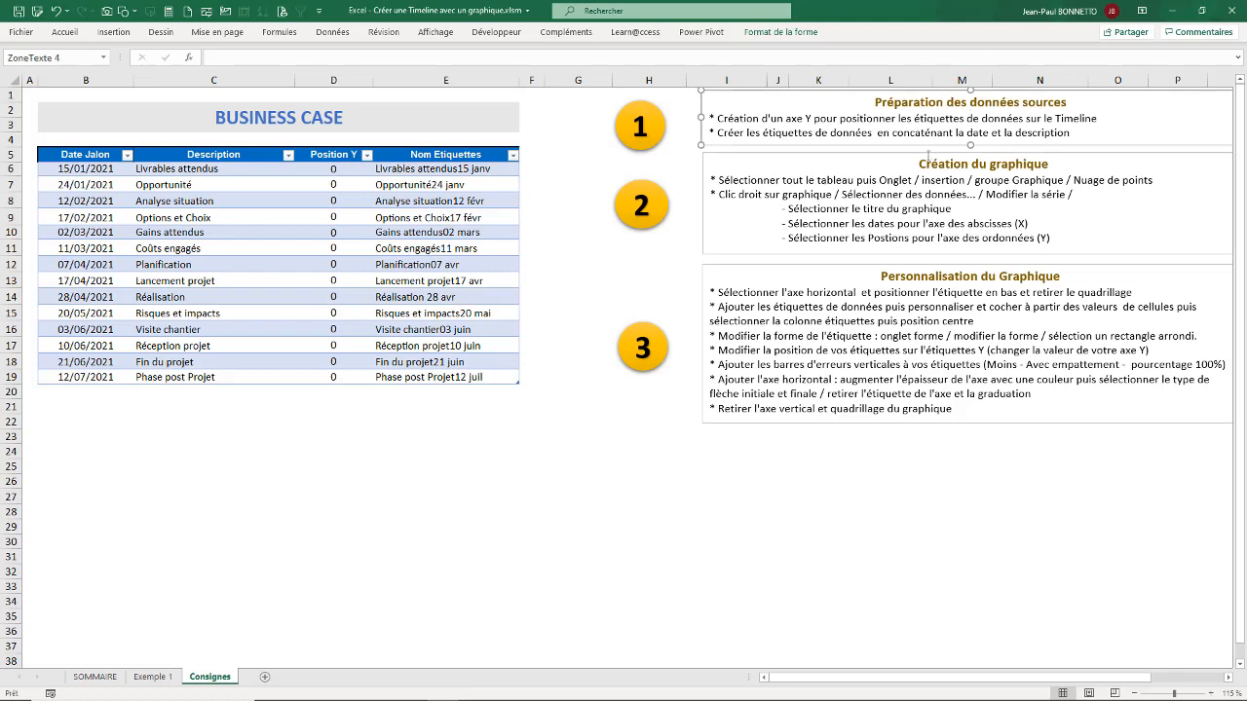
left_click(928, 158)
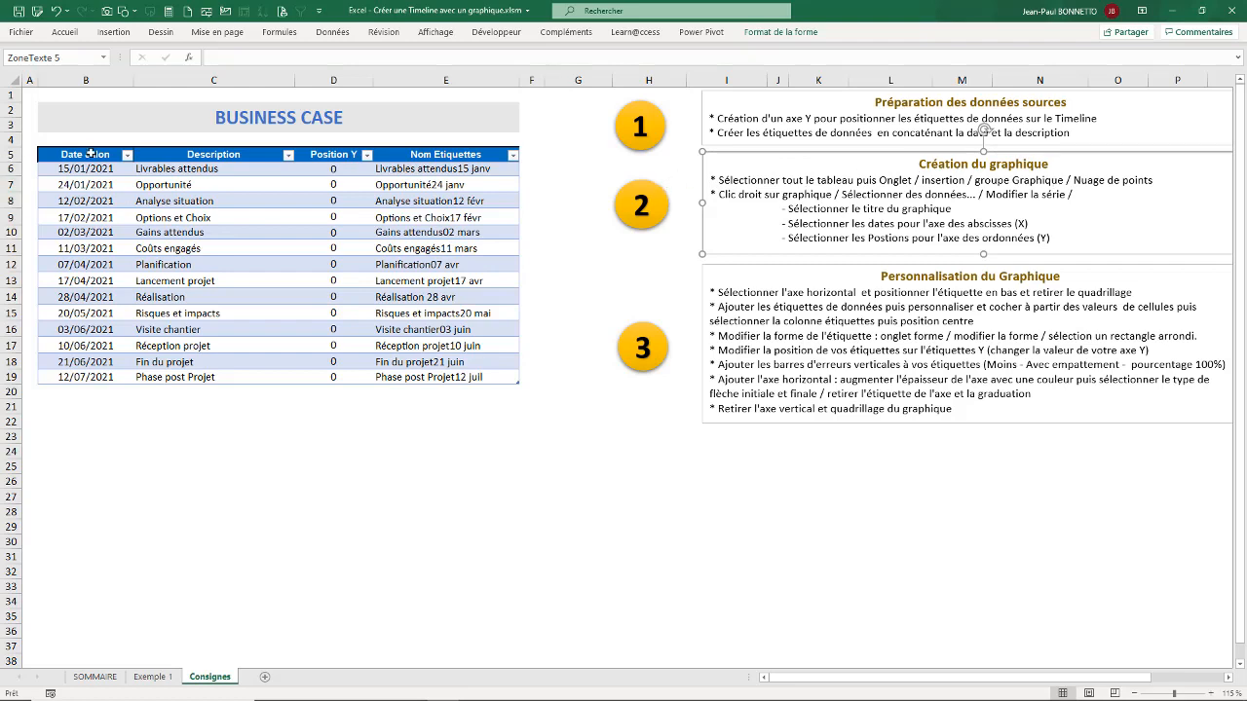
Step: Insert a markers-only scatter chart from the whole source table B5:E19
left_click_drag(75, 154, 458, 376)
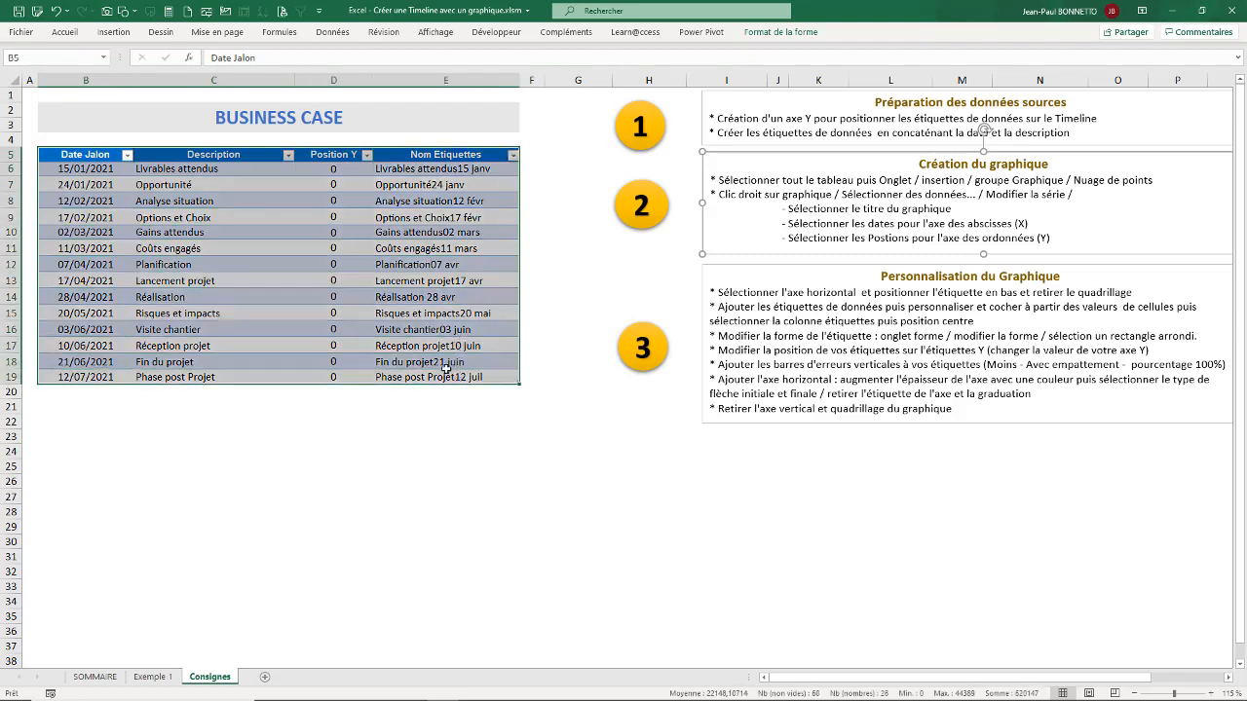
left_click(121, 33)
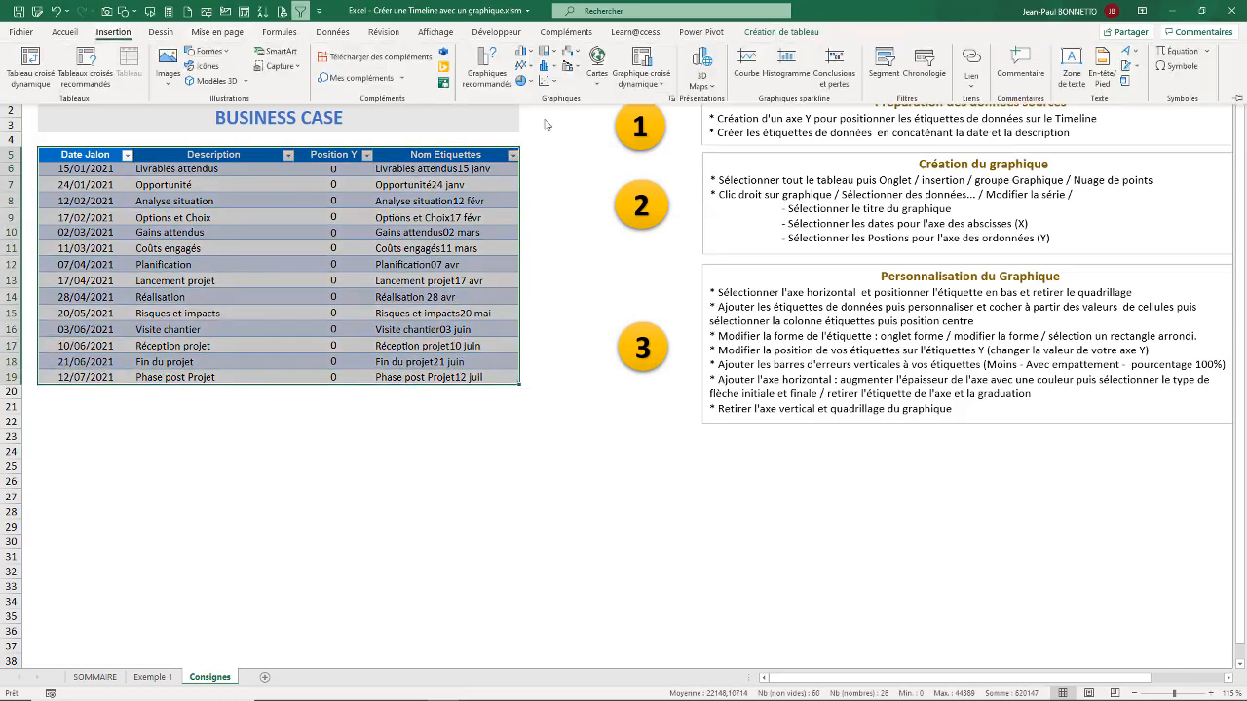
left_click(547, 82)
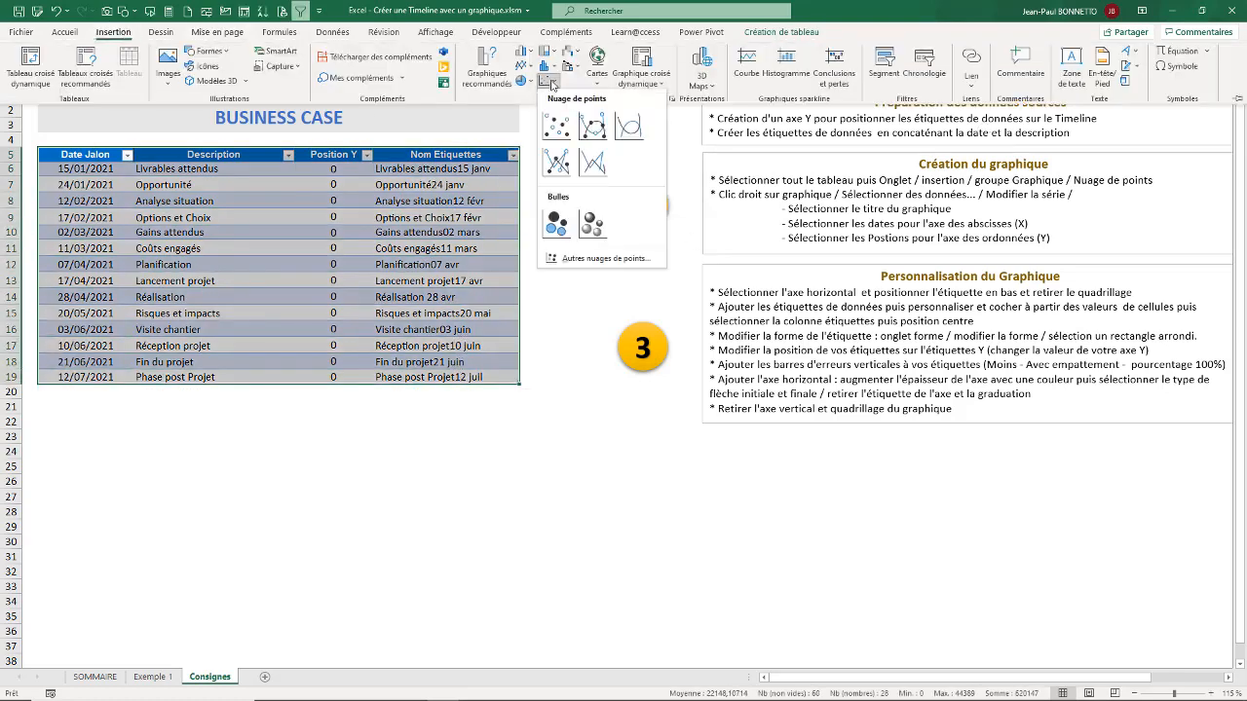
left_click(556, 125)
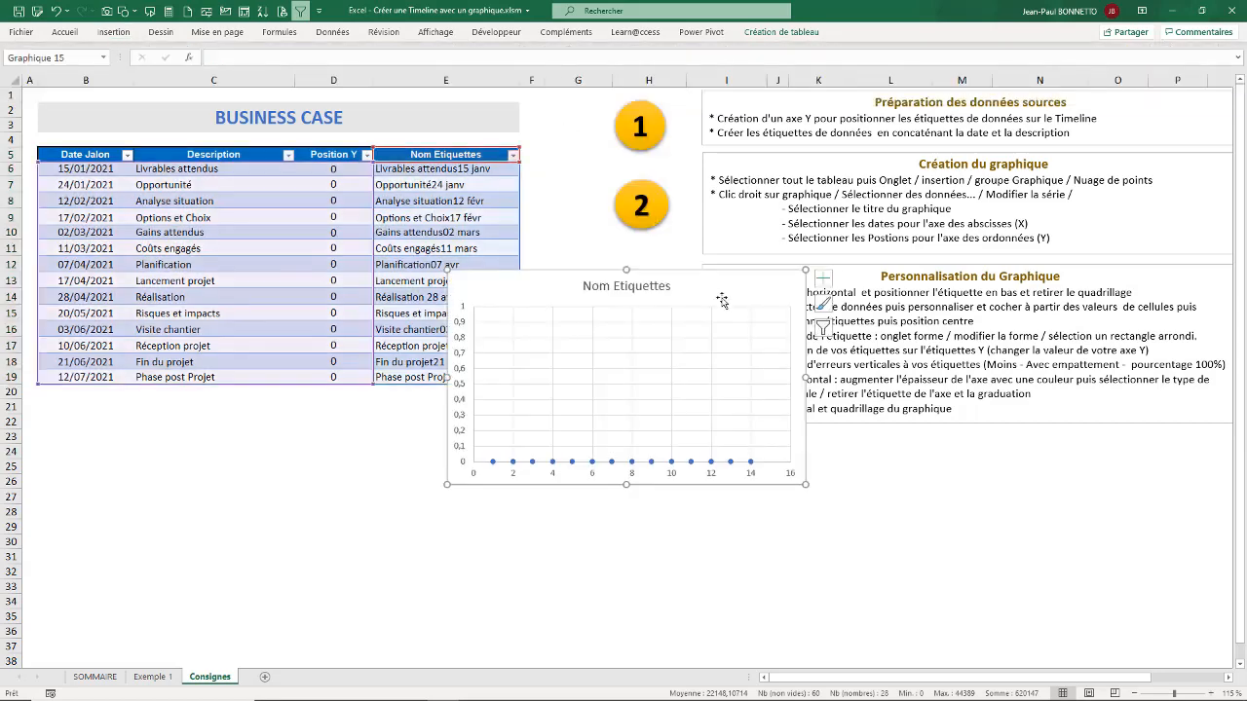
Step: Move the scatter chart below the table, starting at row 24, and widen it to span about columns B to O
left_click_drag(716, 283, 295, 446)
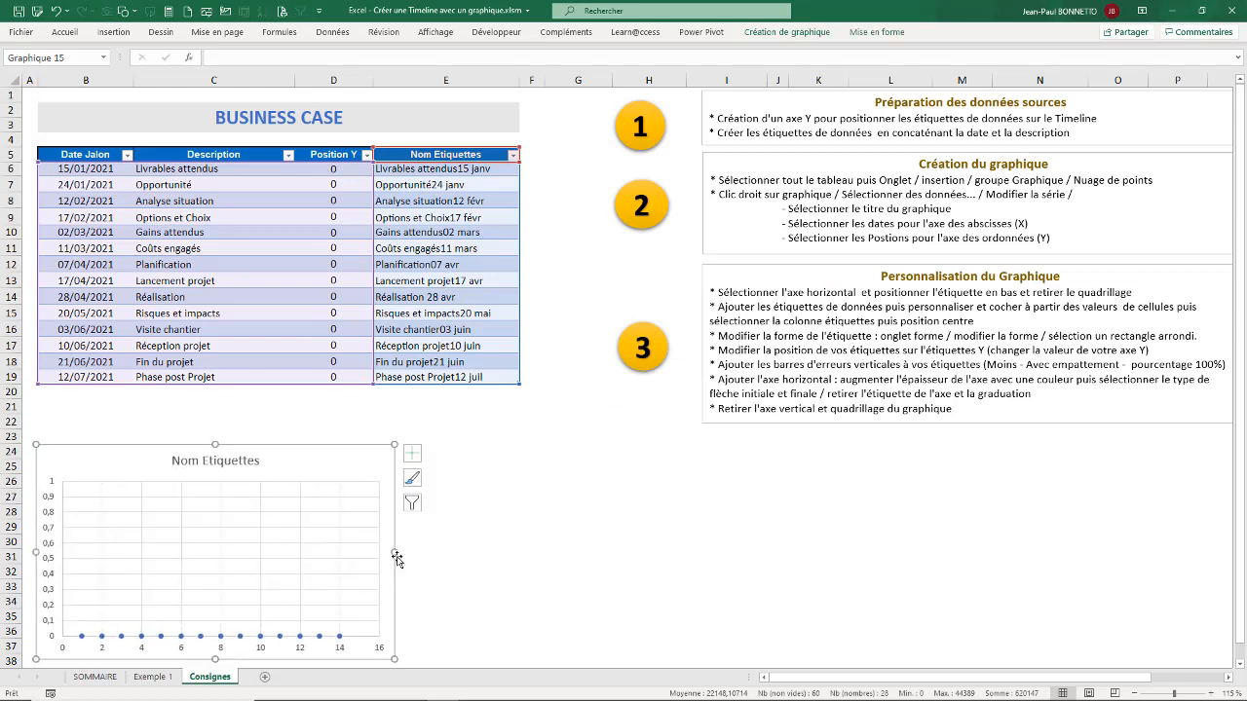
left_click_drag(394, 552, 1127, 568)
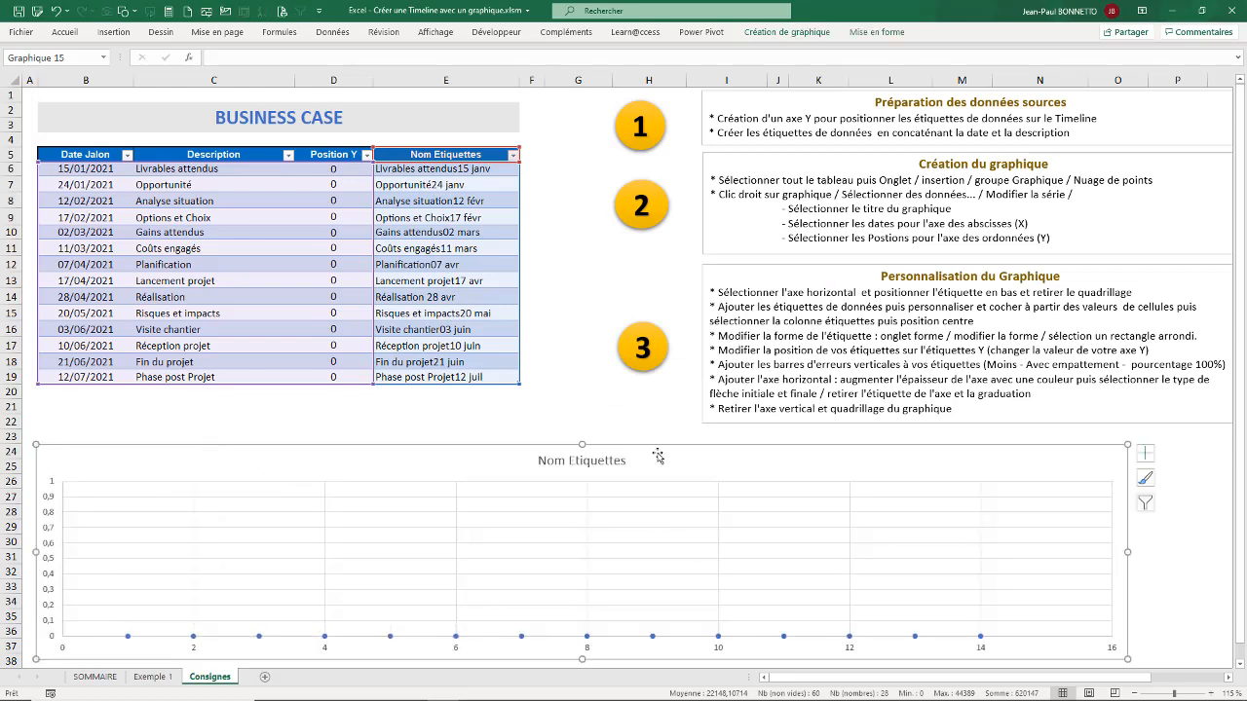
left_click_drag(663, 445, 661, 445)
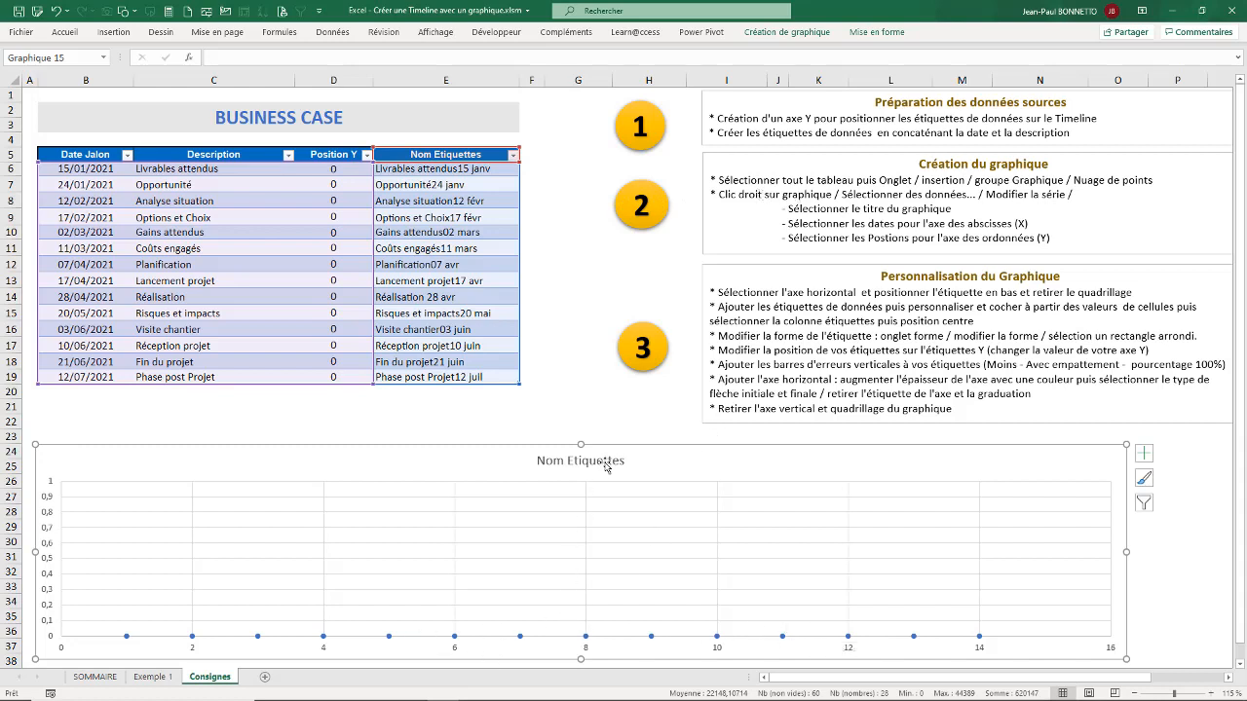
Step: Edit the chart's Nom Etiquettes data series and rename it Business Plan
right_click(692, 453)
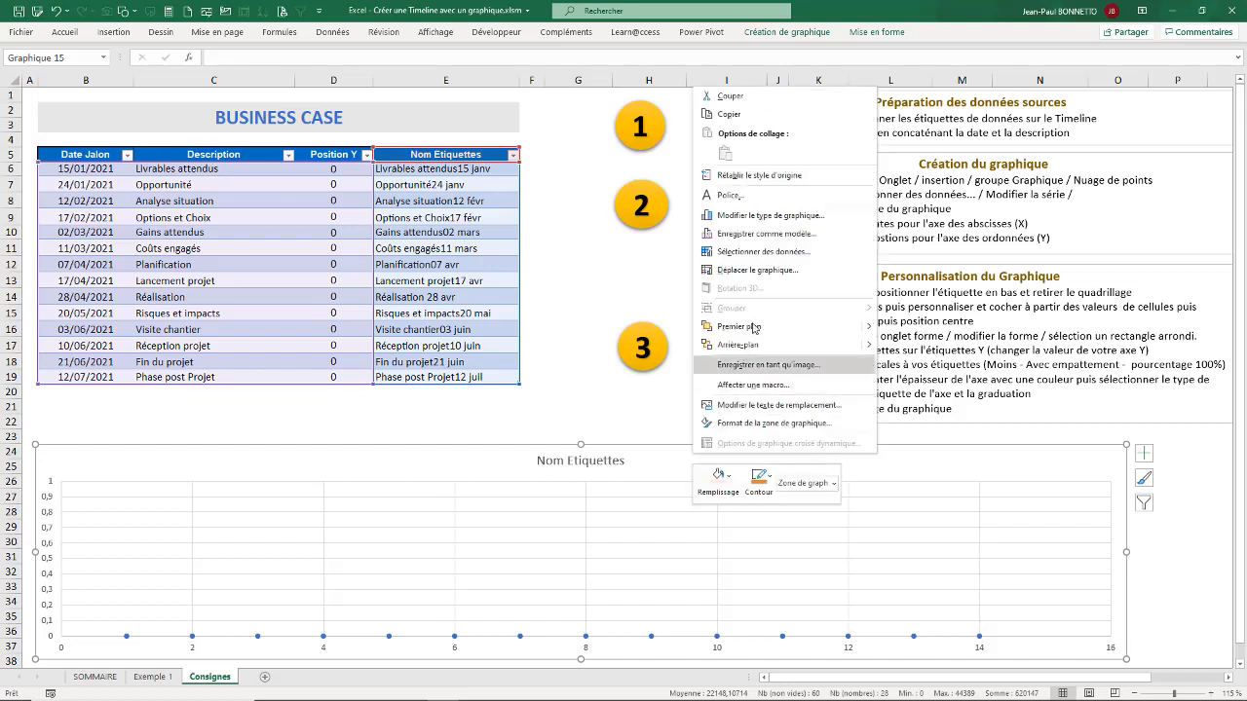
left_click(763, 253)
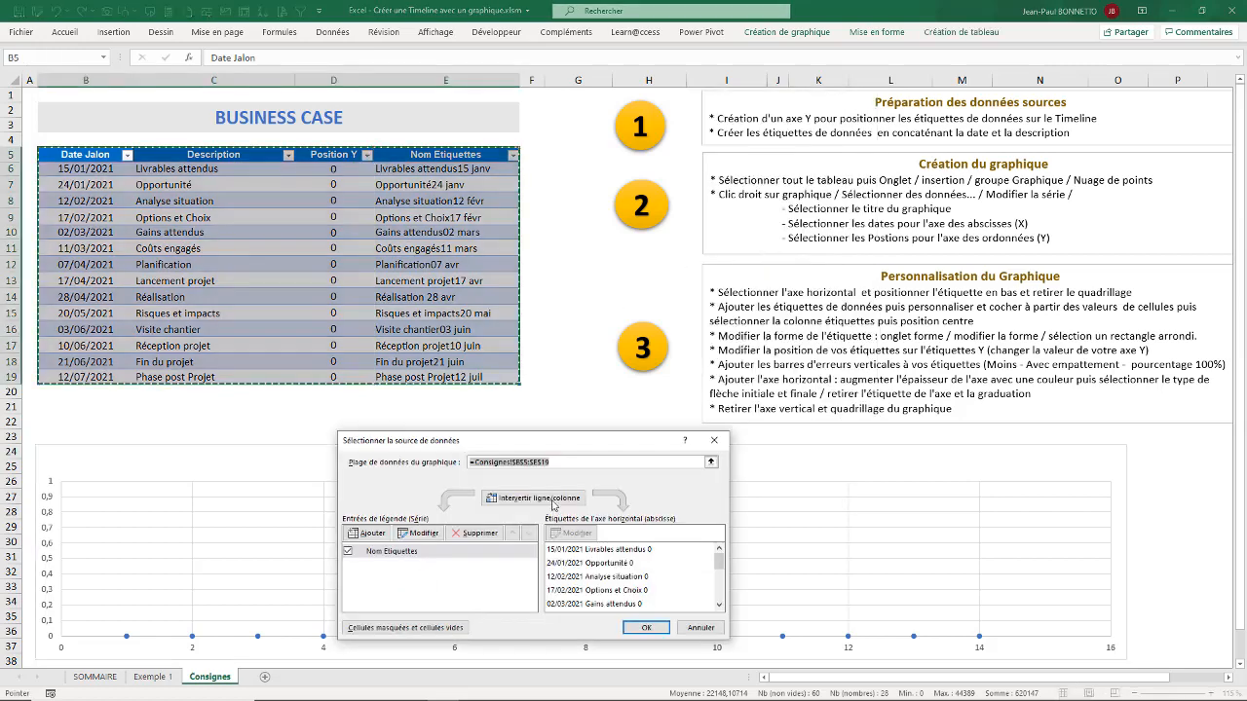
left_click(432, 533)
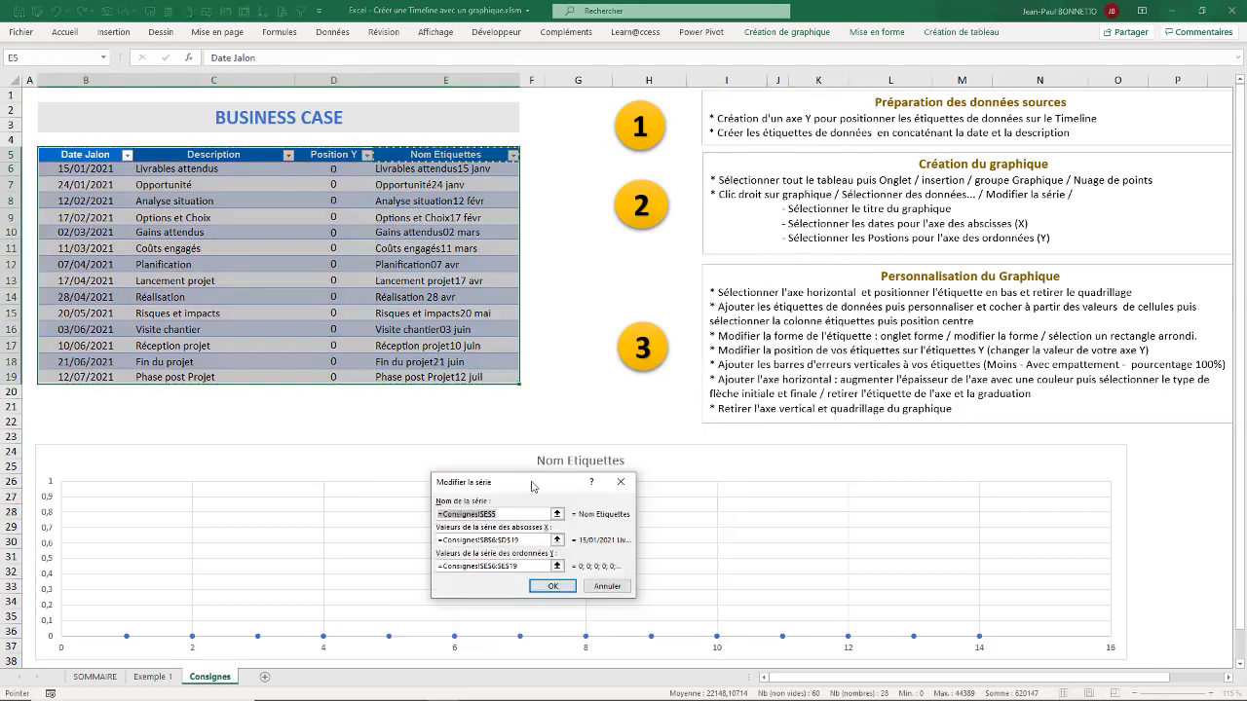
left_click_drag(533, 487, 362, 424)
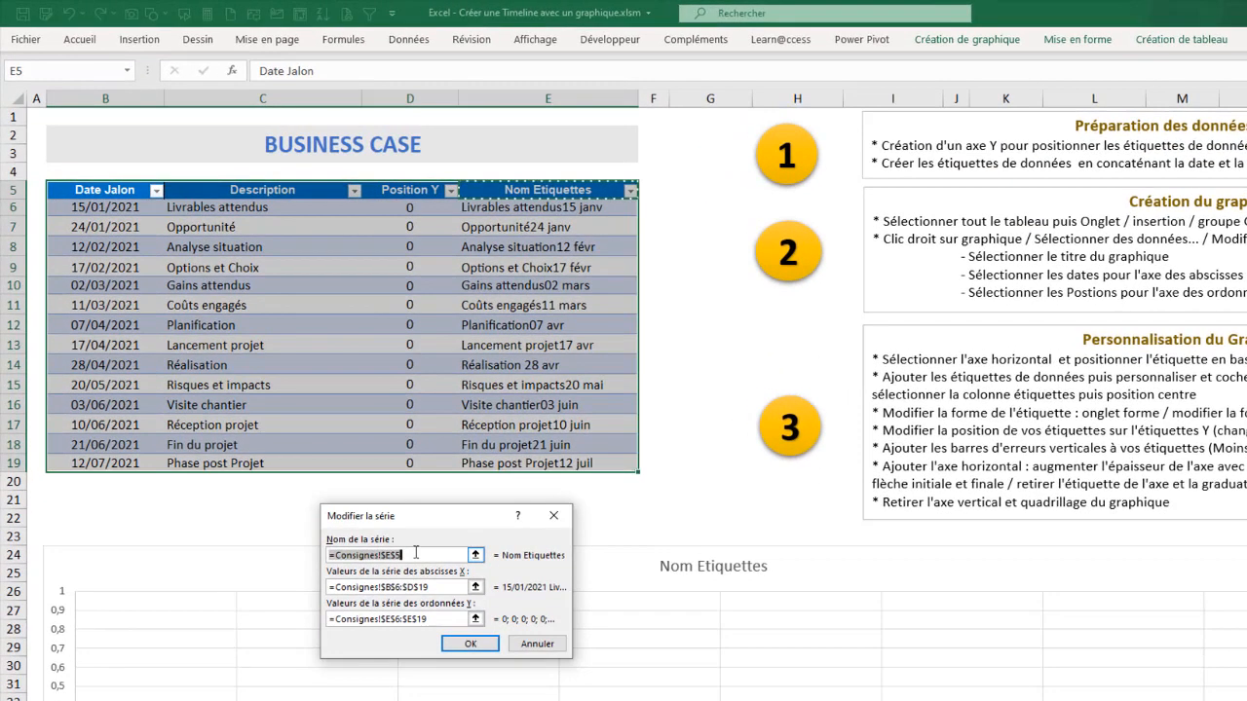
left_click_drag(416, 554, 292, 549)
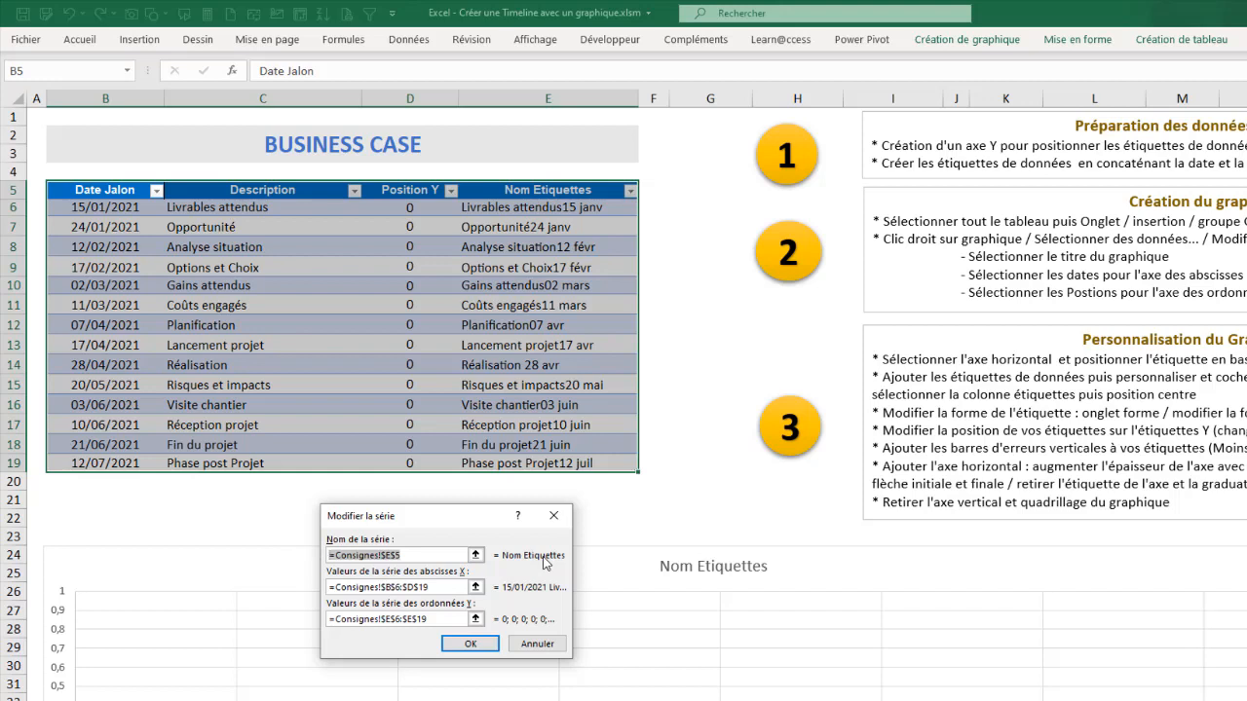
type("Business Plan")
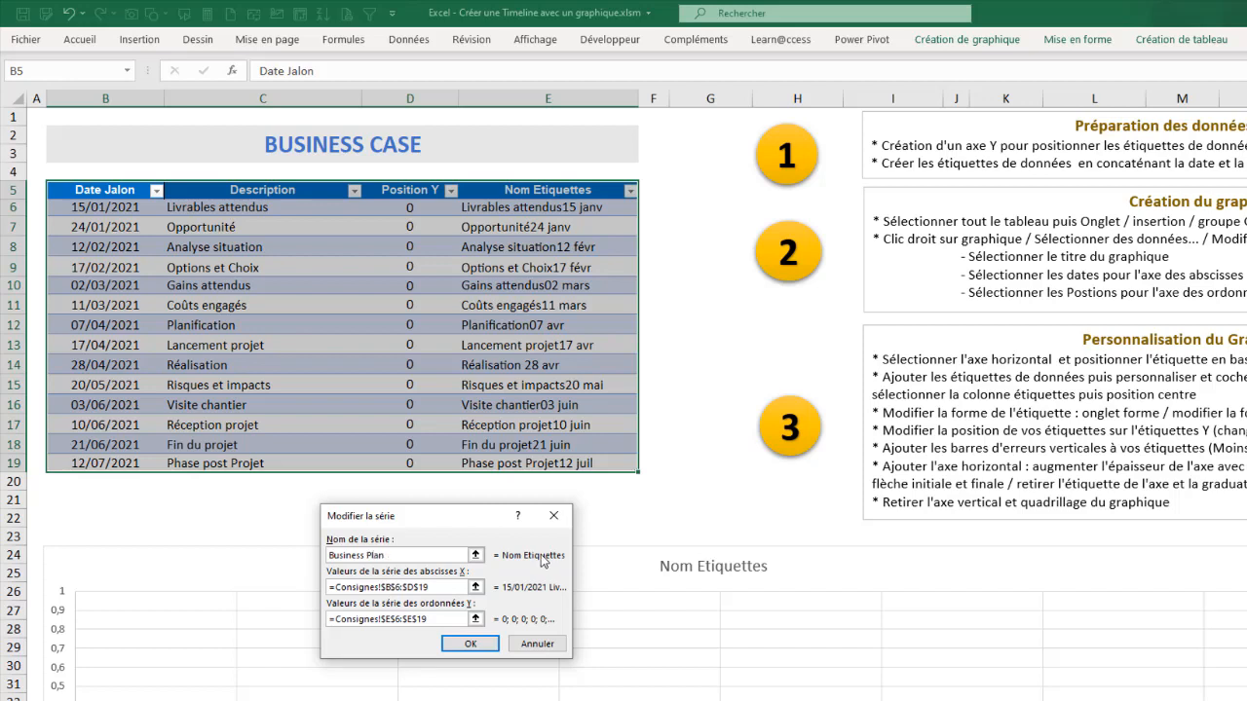
Step: Set the series X values to the Date Jalon cells, Consignes!$B$6:$B$19
left_click(476, 587)
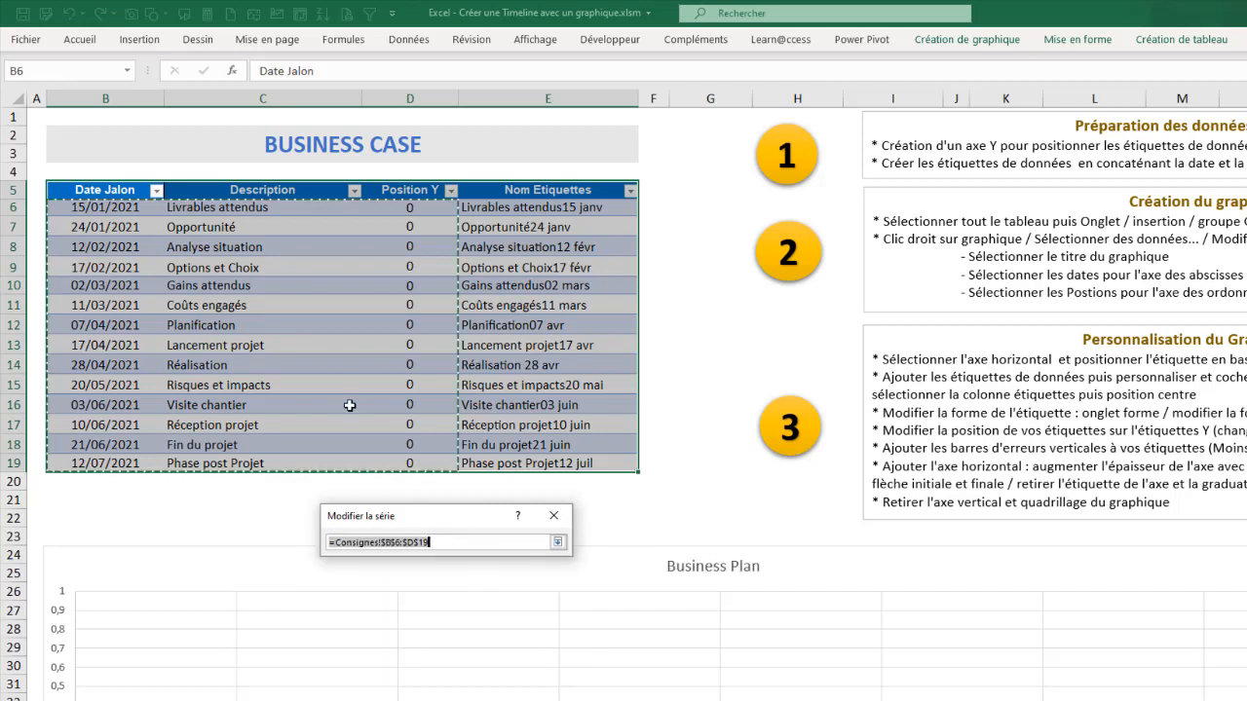
left_click(111, 182)
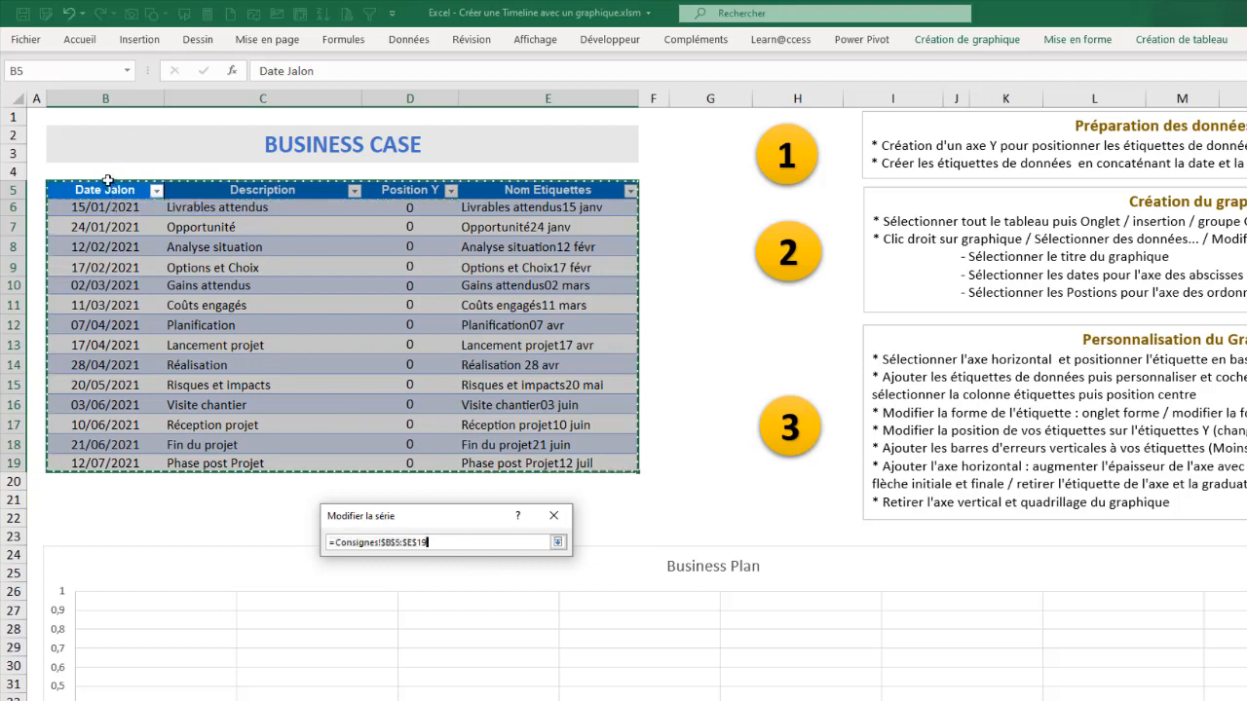
left_click(108, 182)
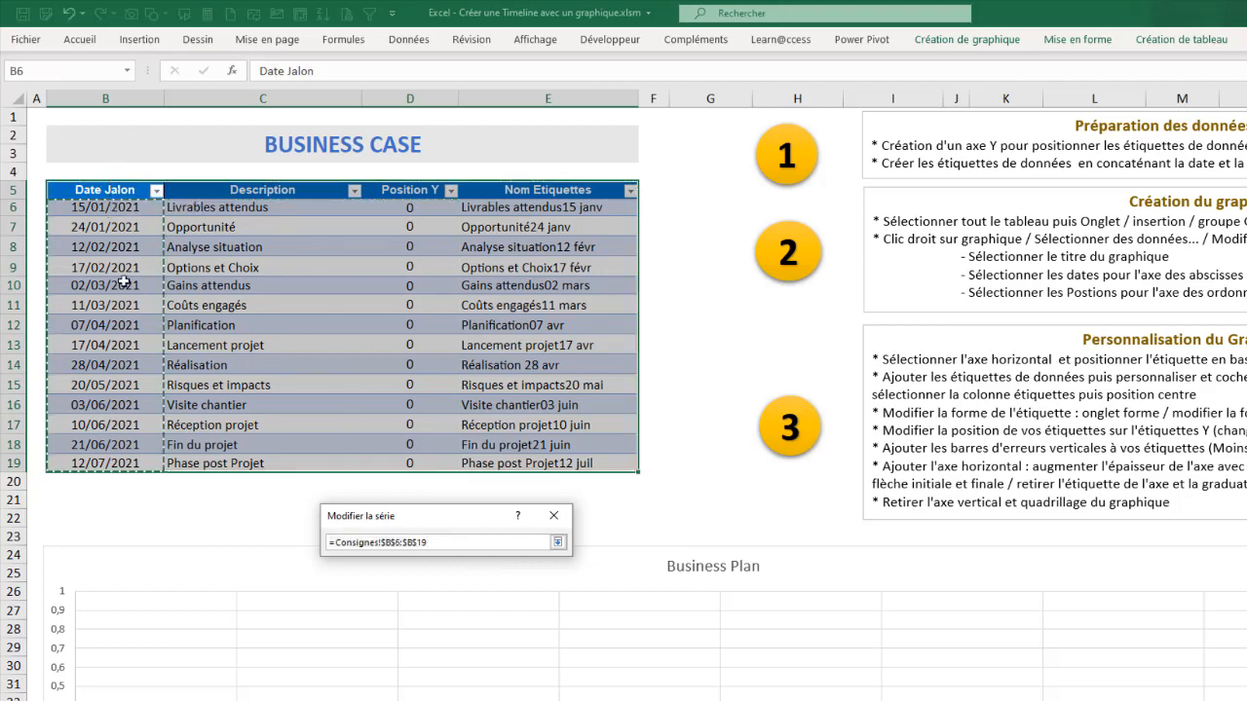
left_click(557, 543)
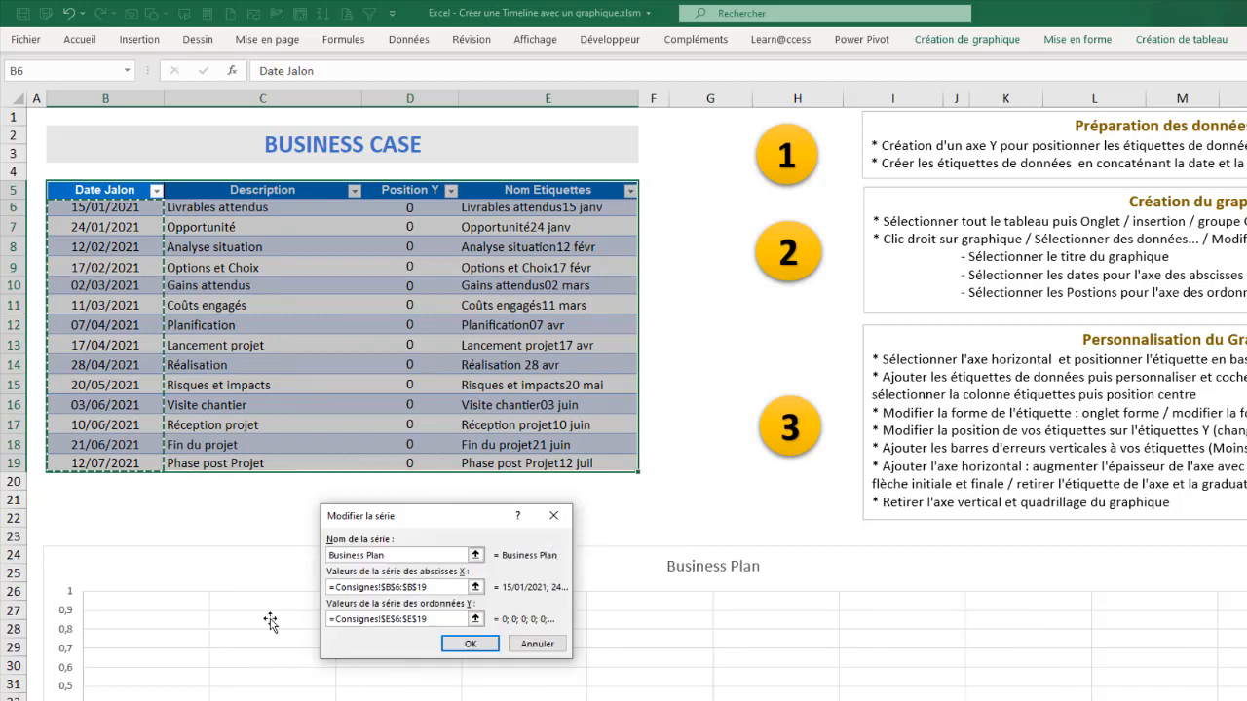
Step: Set the series Y values to the Position Y cells, Consignes!$D$6:$D$19, and apply the data source changes
left_click(475, 619)
left_click(477, 621)
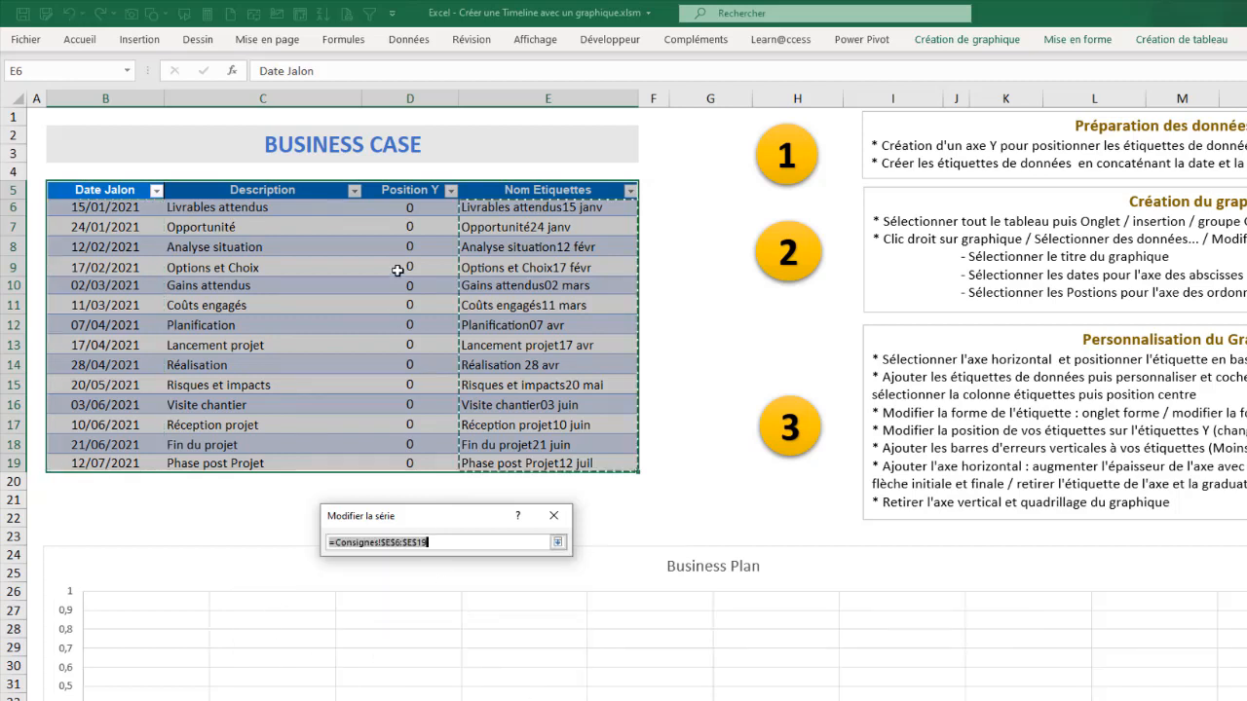
left_click(406, 184)
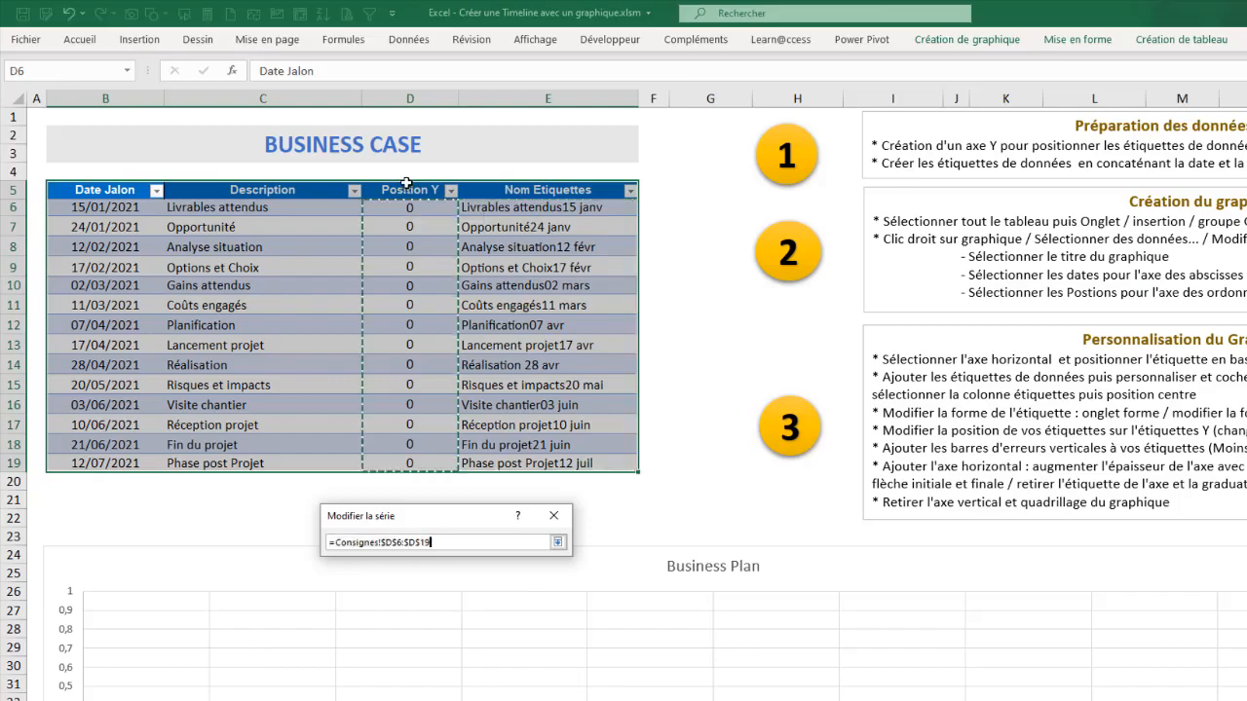
left_click(560, 543)
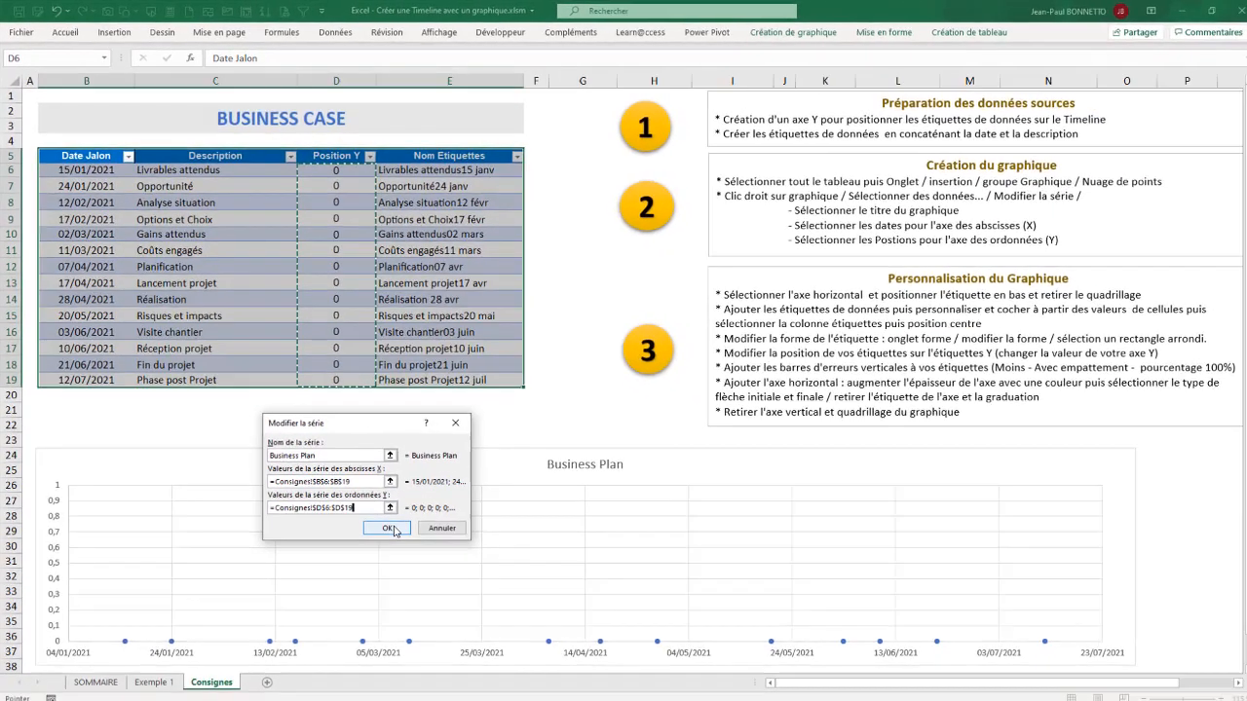
key("Return")
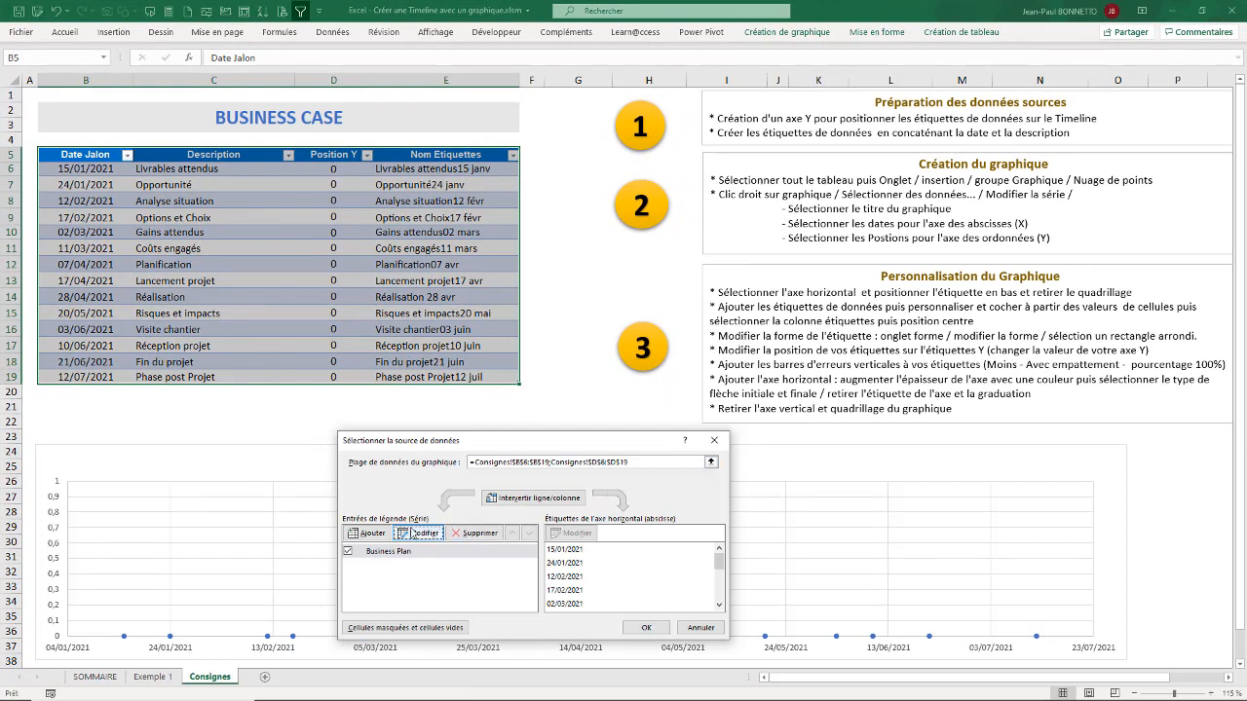
left_click(646, 627)
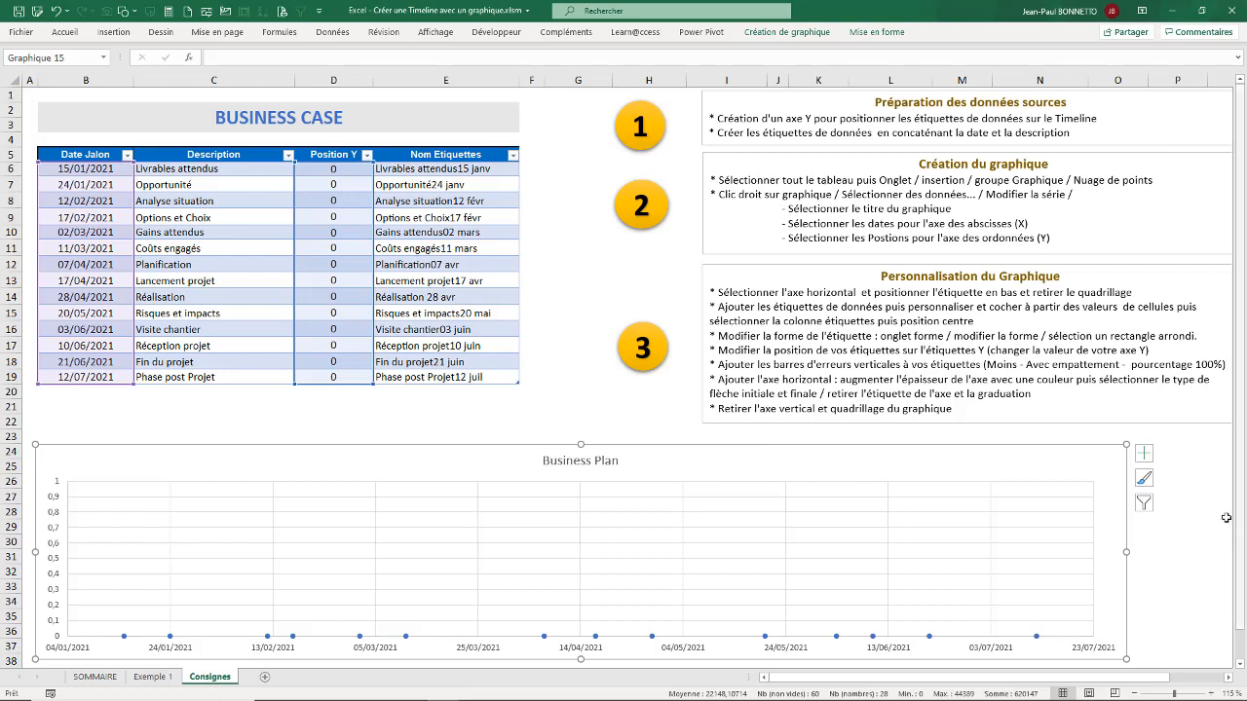
Step: Remove the chart's gridlines, add data labels to the points and open the label format options
left_click(1144, 453)
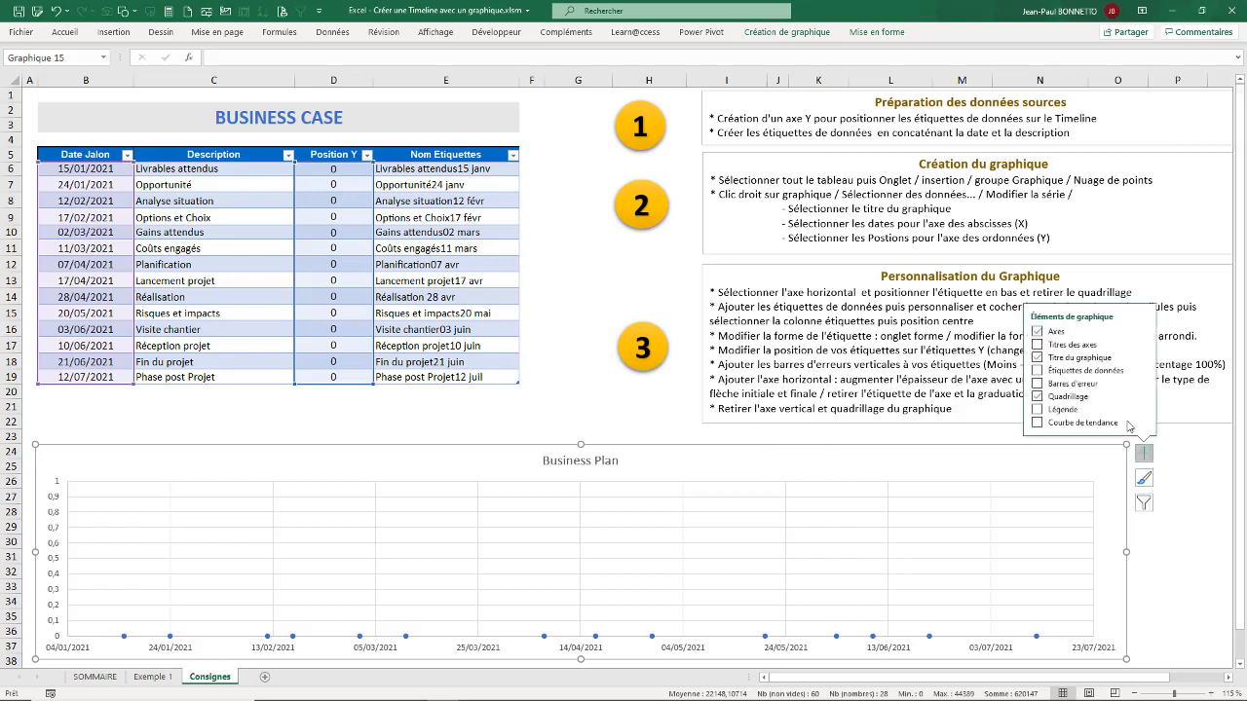
left_click(1037, 397)
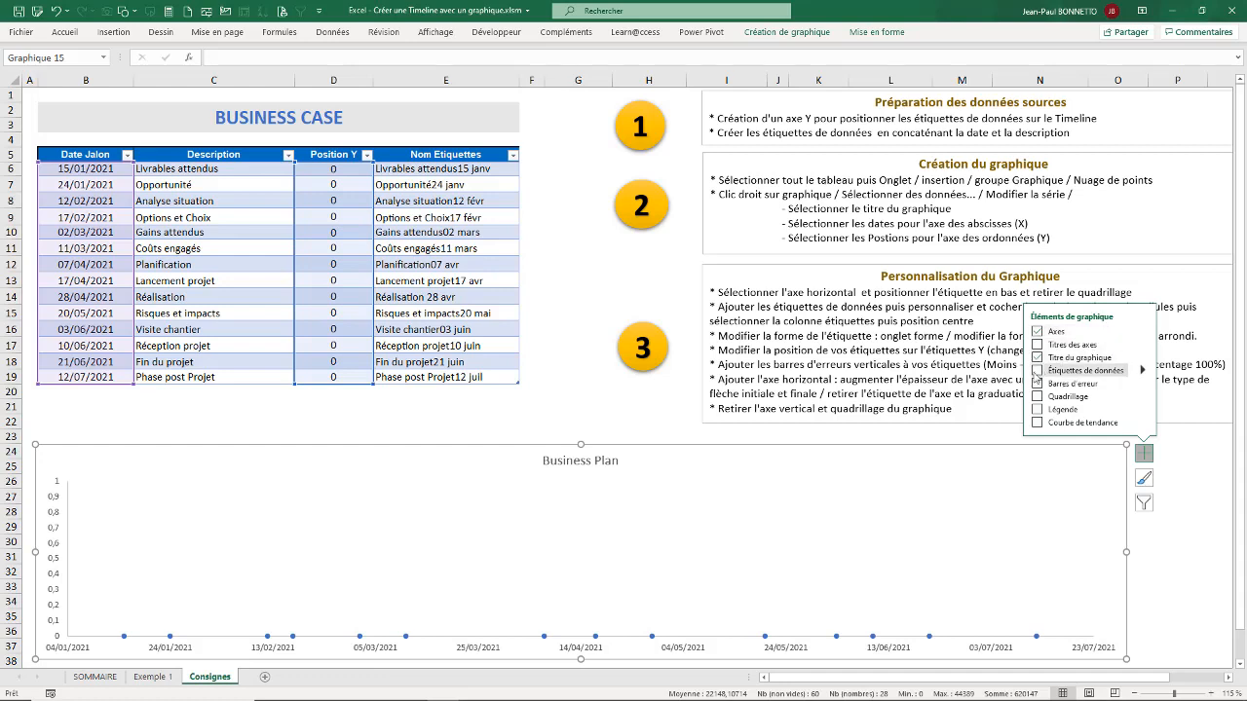
left_click(1038, 371)
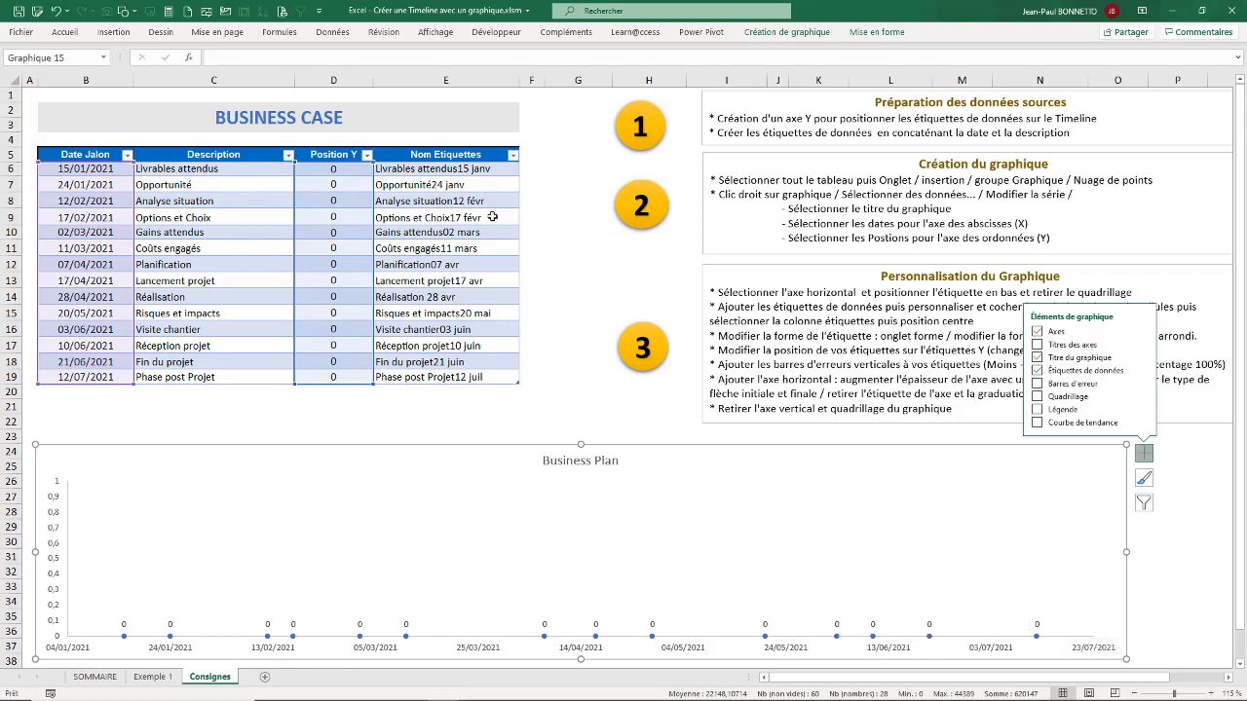
left_click(1145, 372)
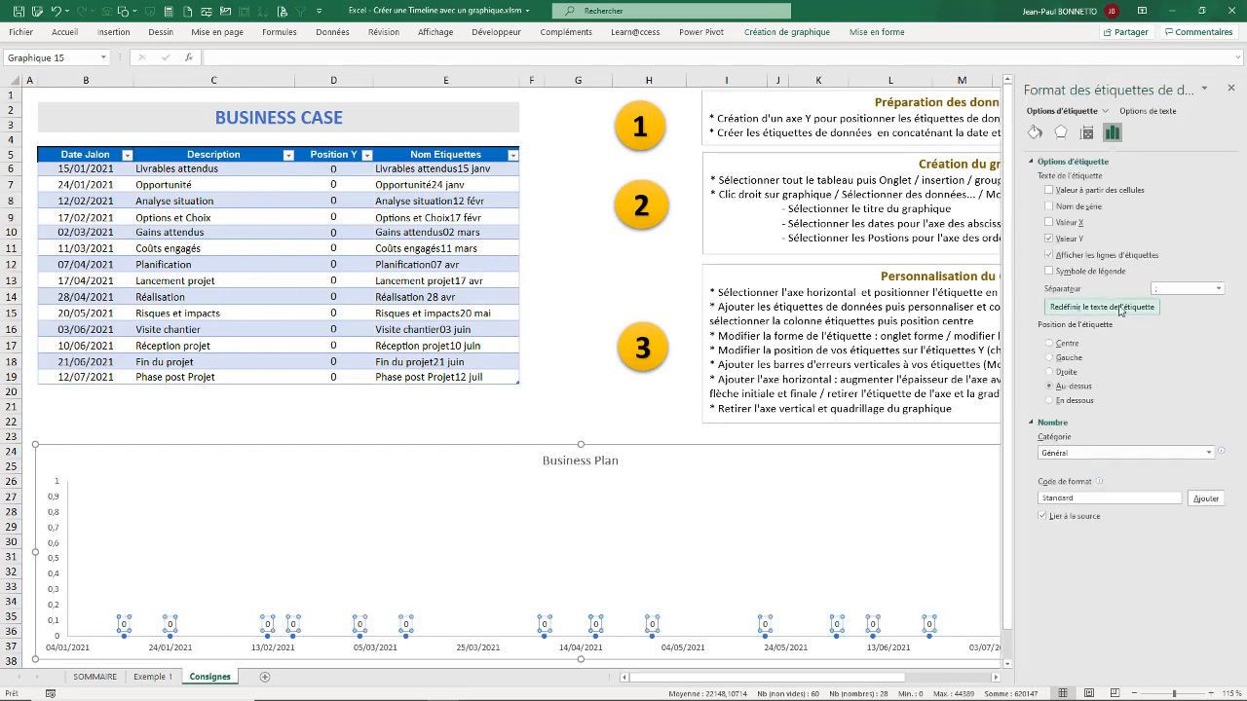
Step: Show label text from cell values, using the Nom Etiquettes range Consignes!$E$6:$E$19
left_click(1049, 191)
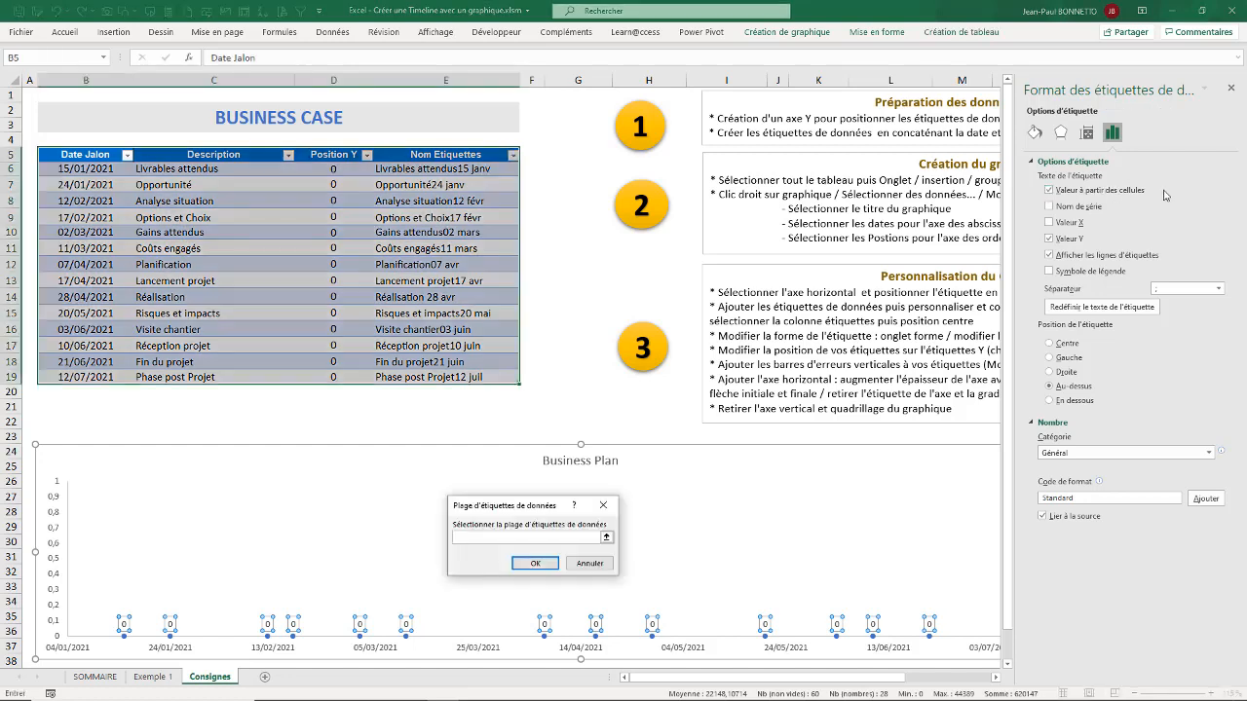
left_click(465, 151)
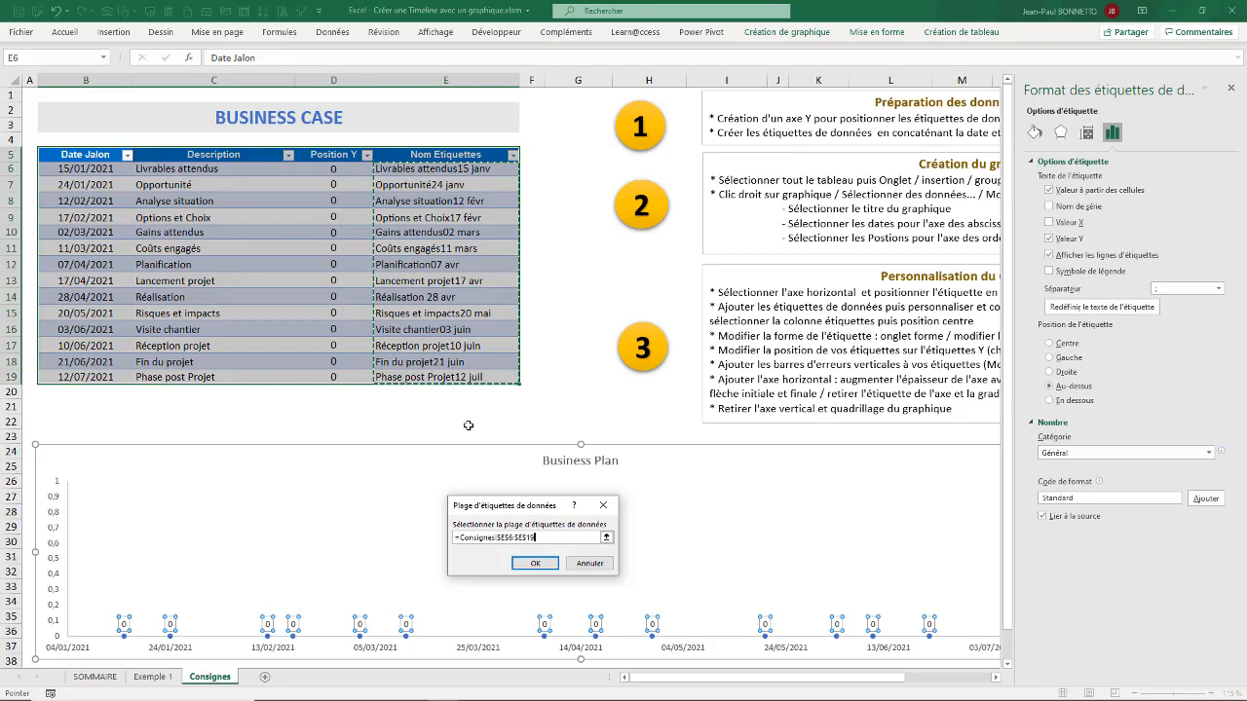
left_click(535, 563)
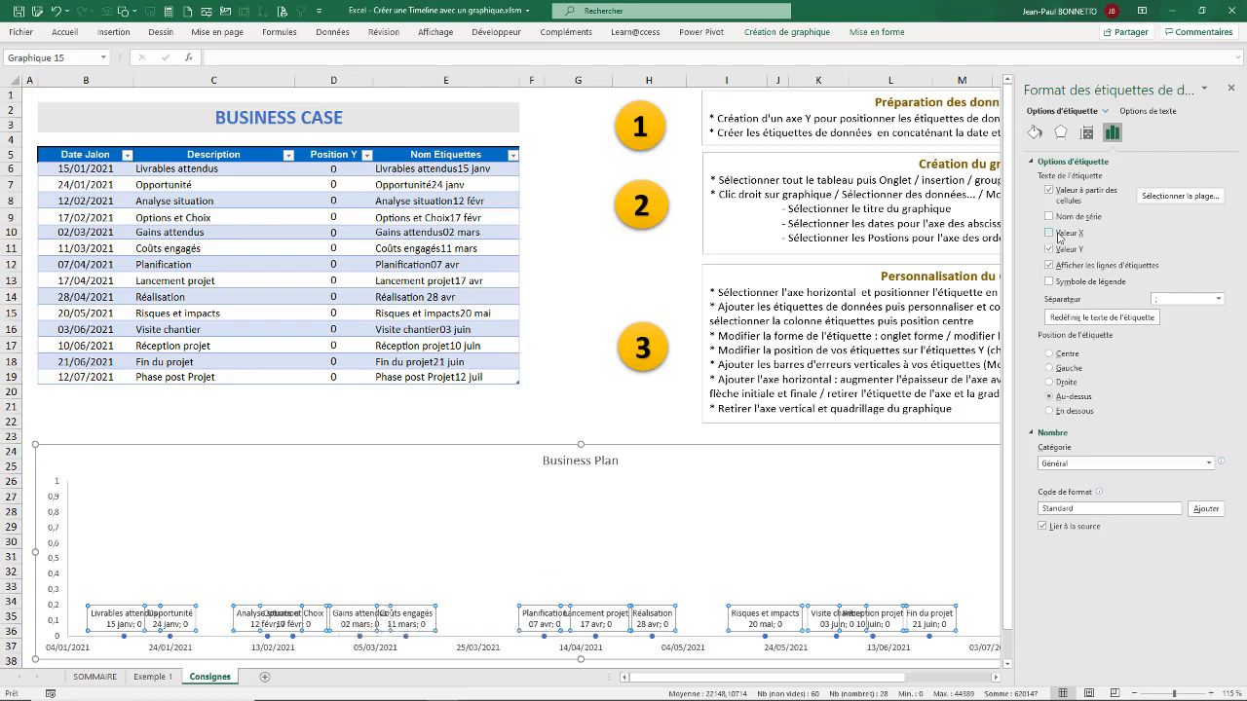
Step: Turn off the Y value and leader lines for the data labels and set their position to Centre
left_click(1051, 250)
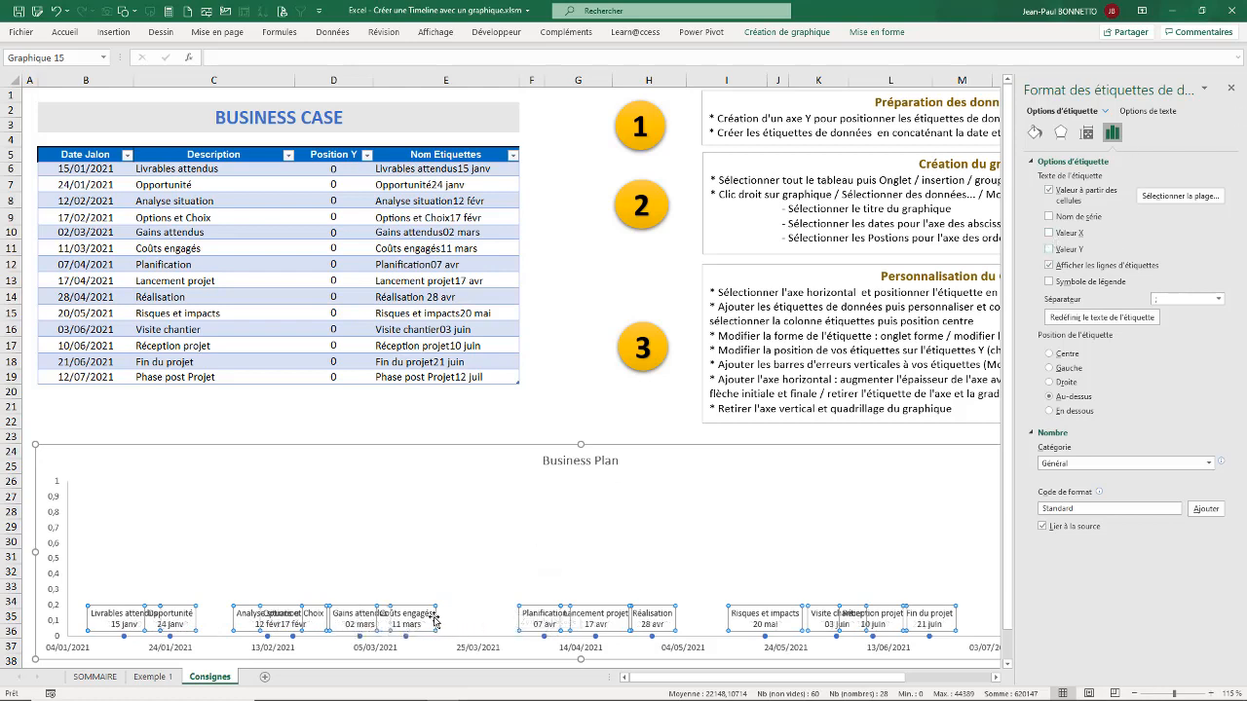
left_click(1050, 265)
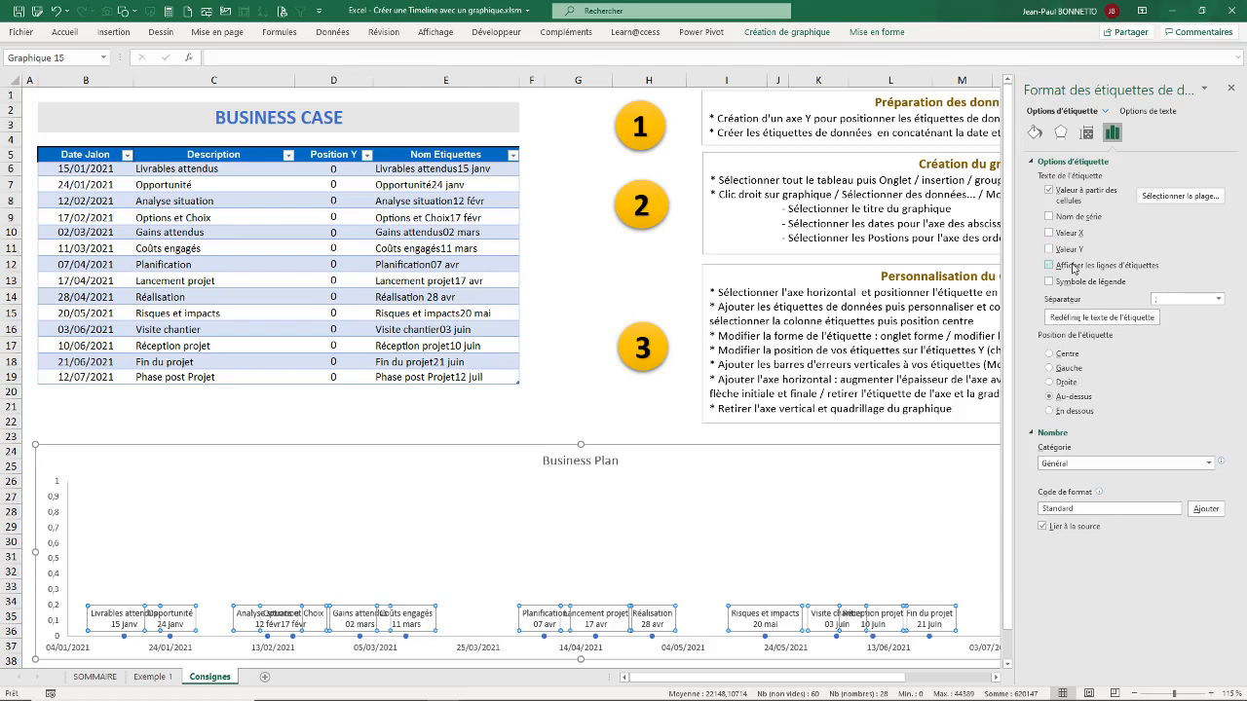
left_click(1050, 356)
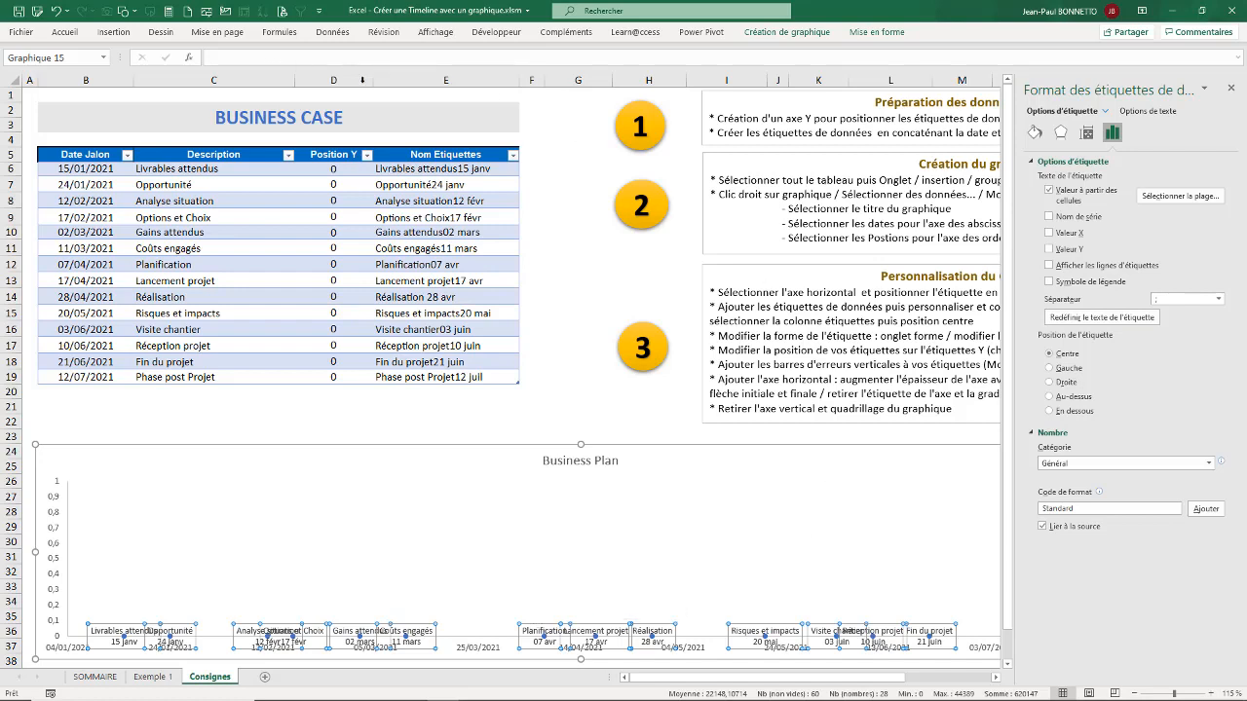
Step: Change the shape of the chart's data labels to a rounded rectangle
left_click(884, 37)
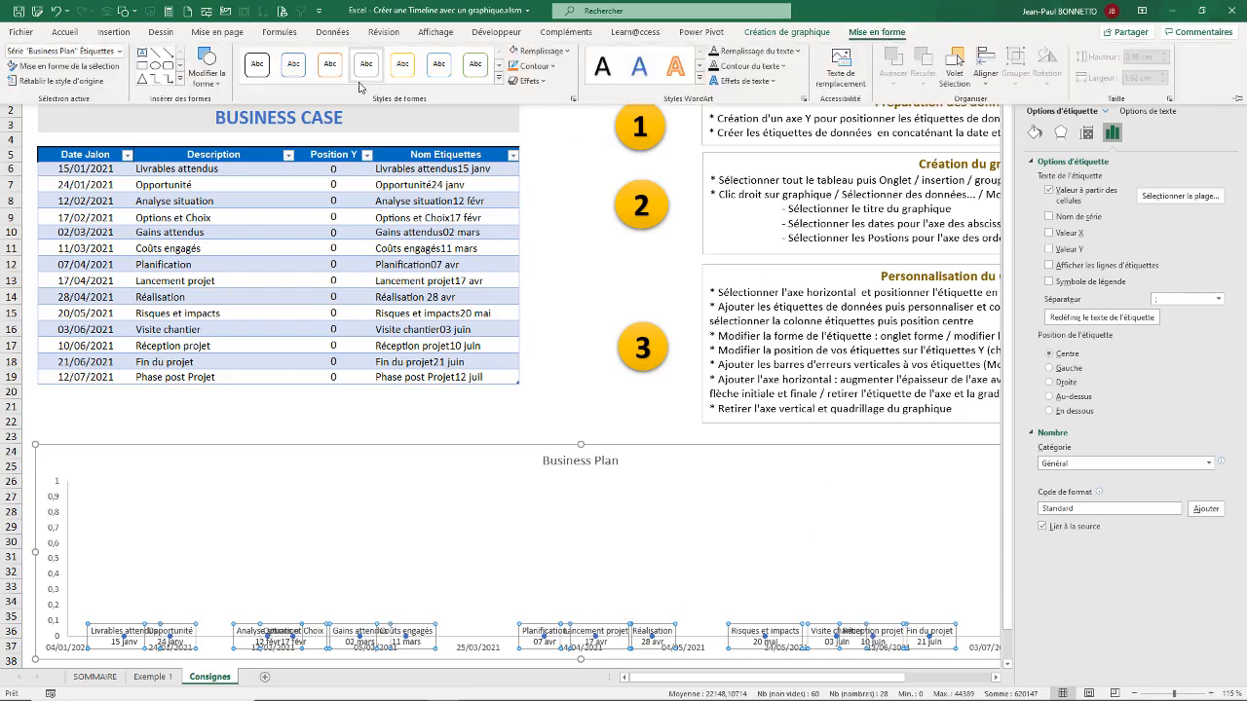
left_click(206, 76)
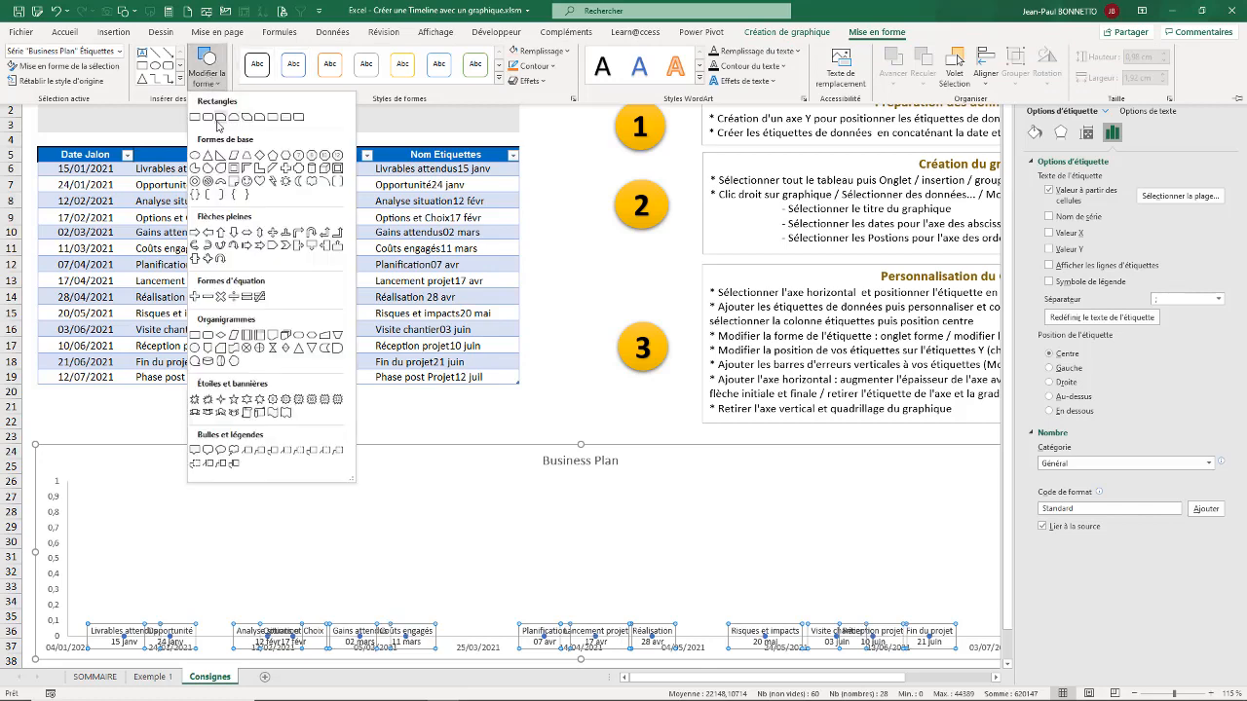
left_click(210, 119)
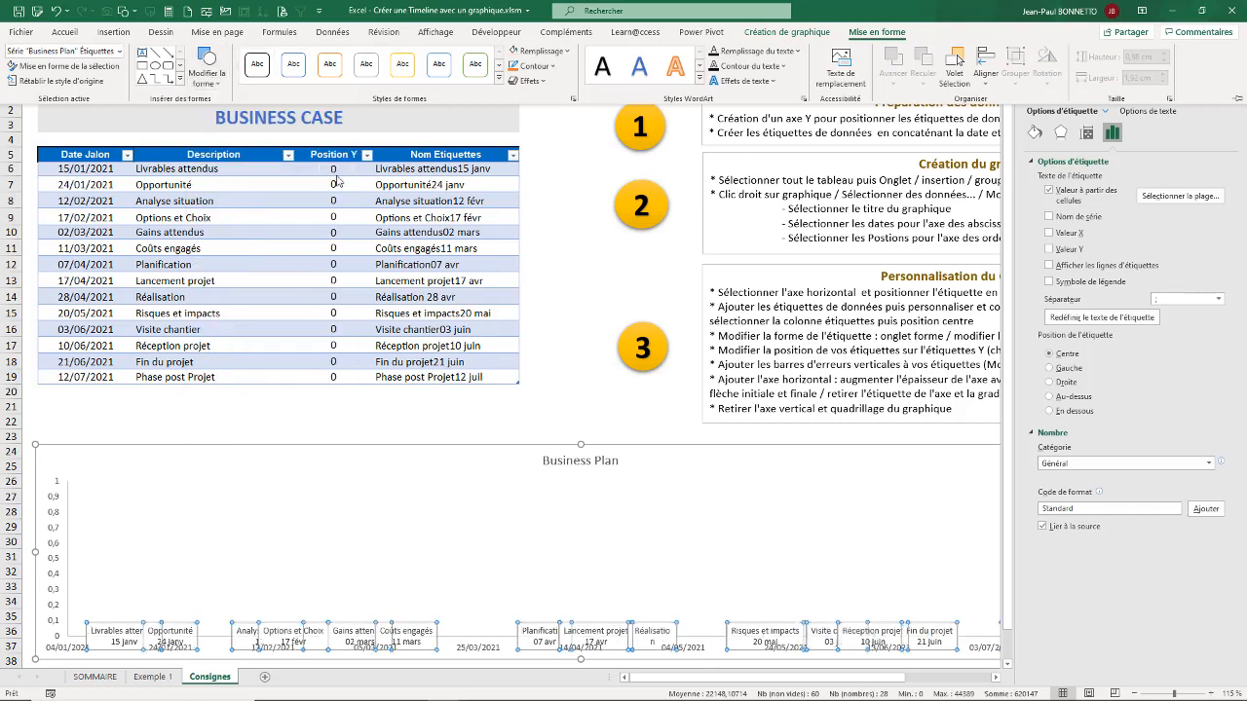
Step: Give the data labels a theme blue outline with a thickness of 2¼ pt
left_click(534, 67)
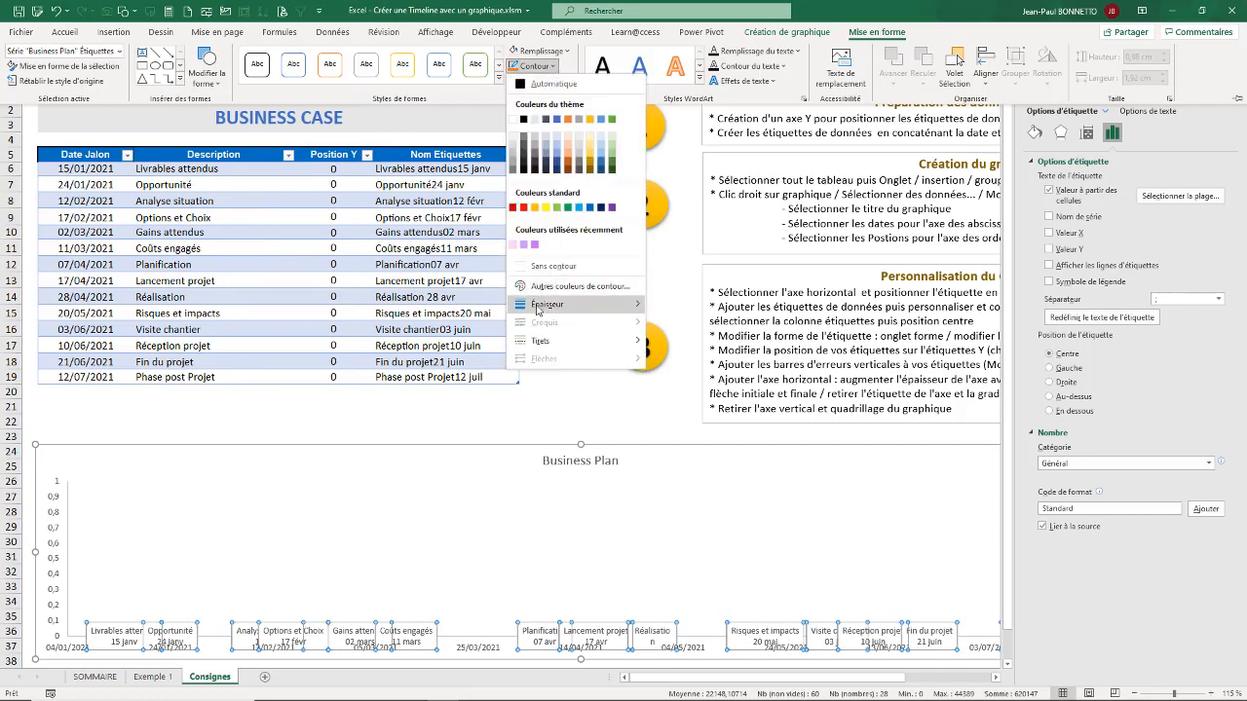
mouse_move(550, 304)
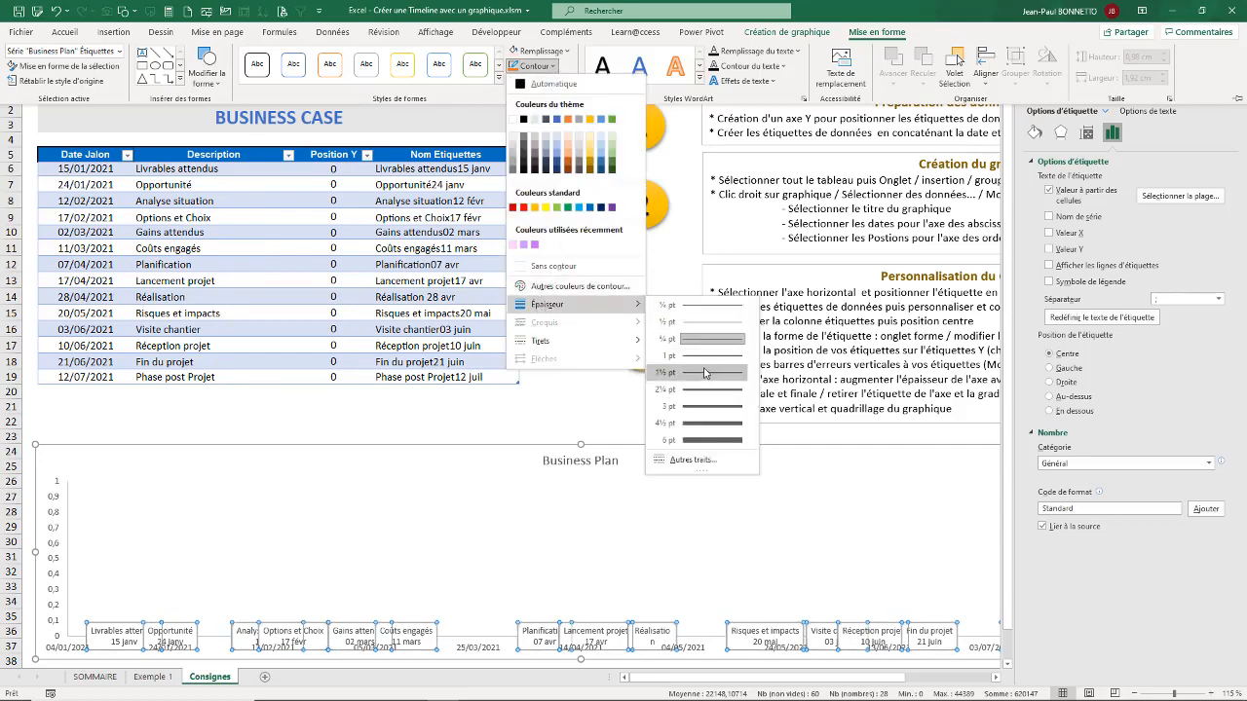
left_click(705, 407)
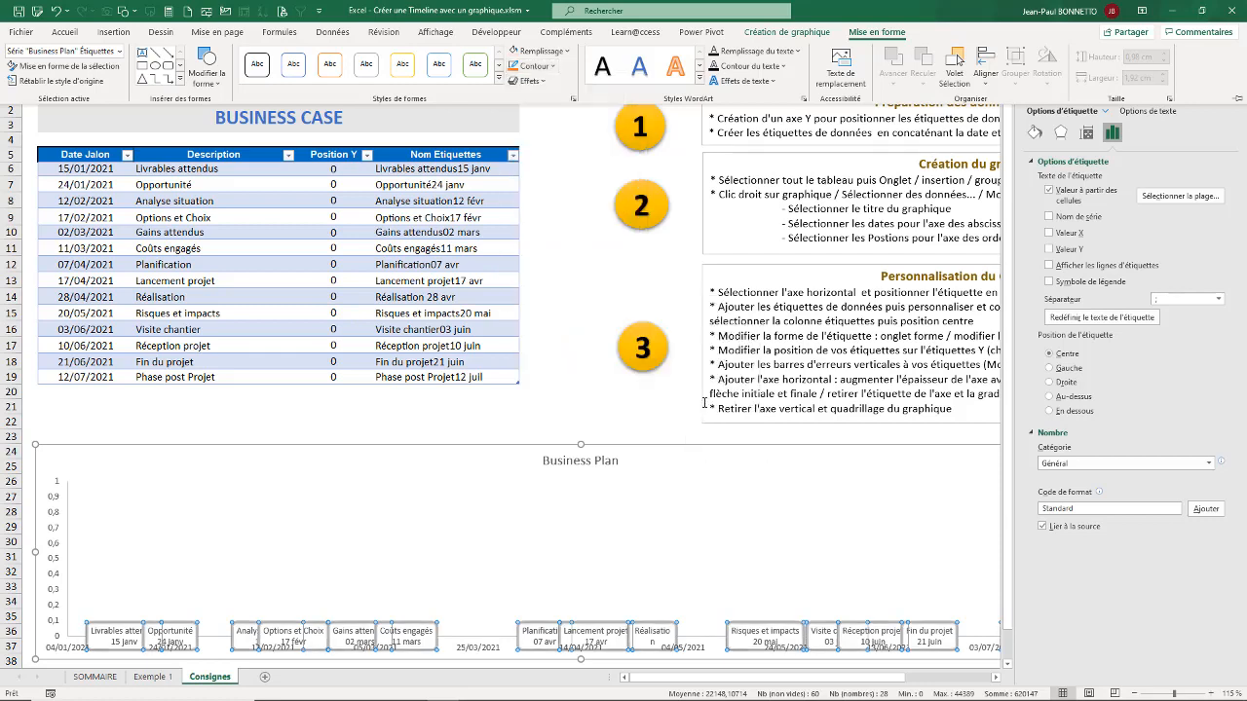
left_click(551, 66)
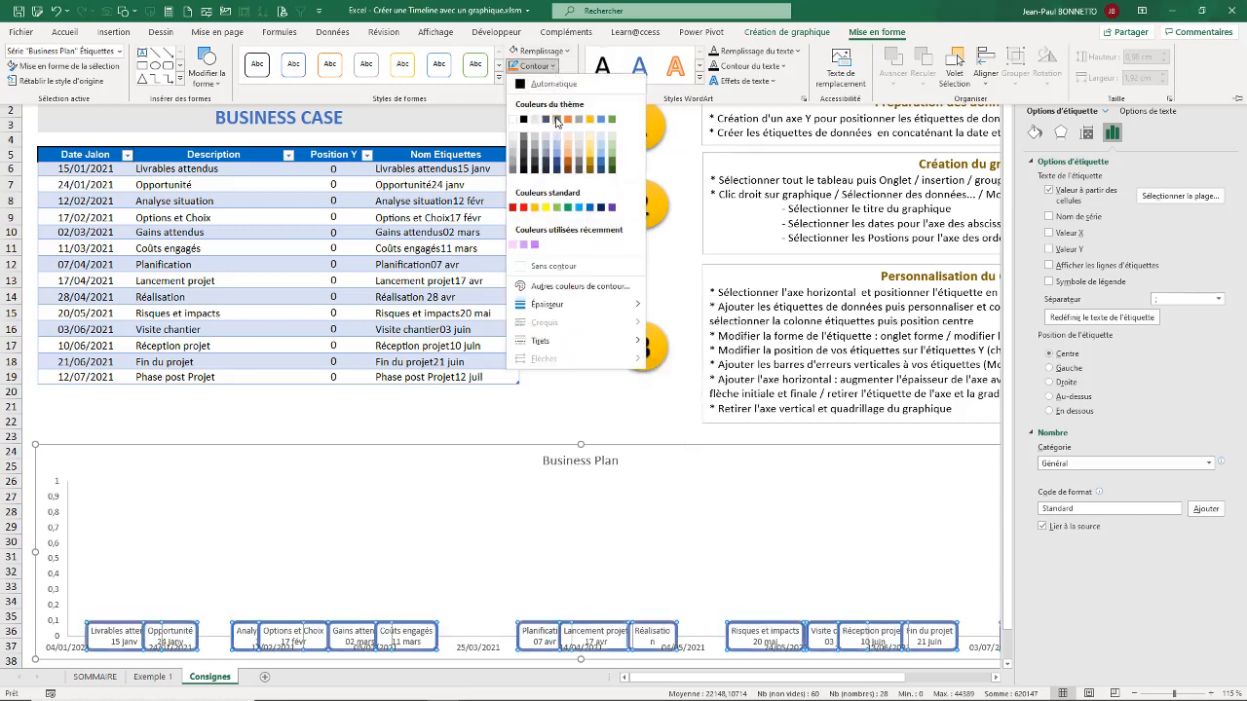
left_click(556, 119)
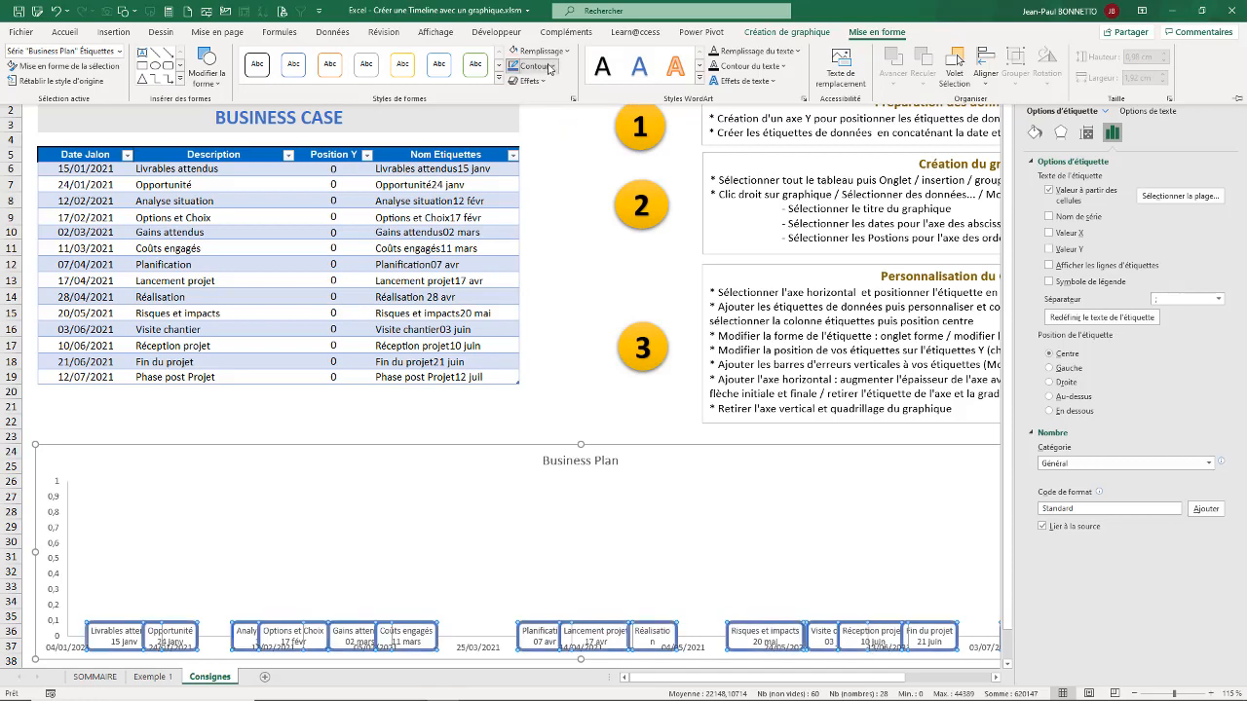
left_click(551, 66)
mouse_move(556, 308)
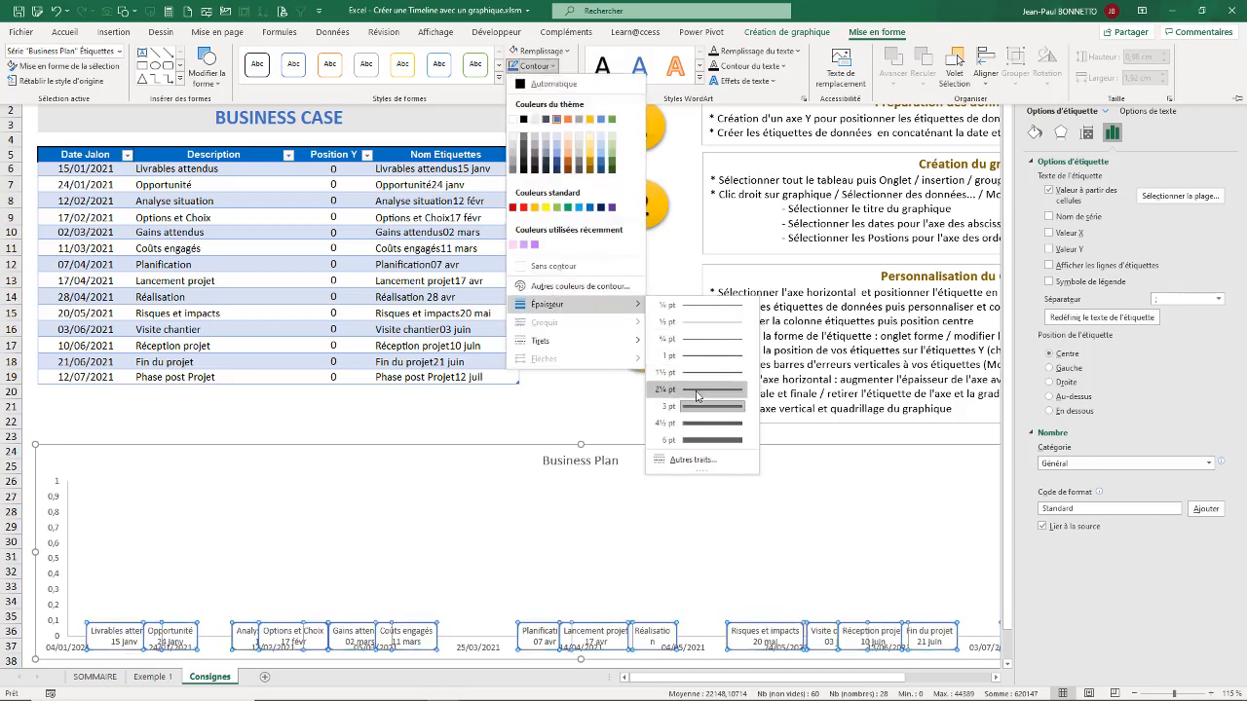
left_click(693, 392)
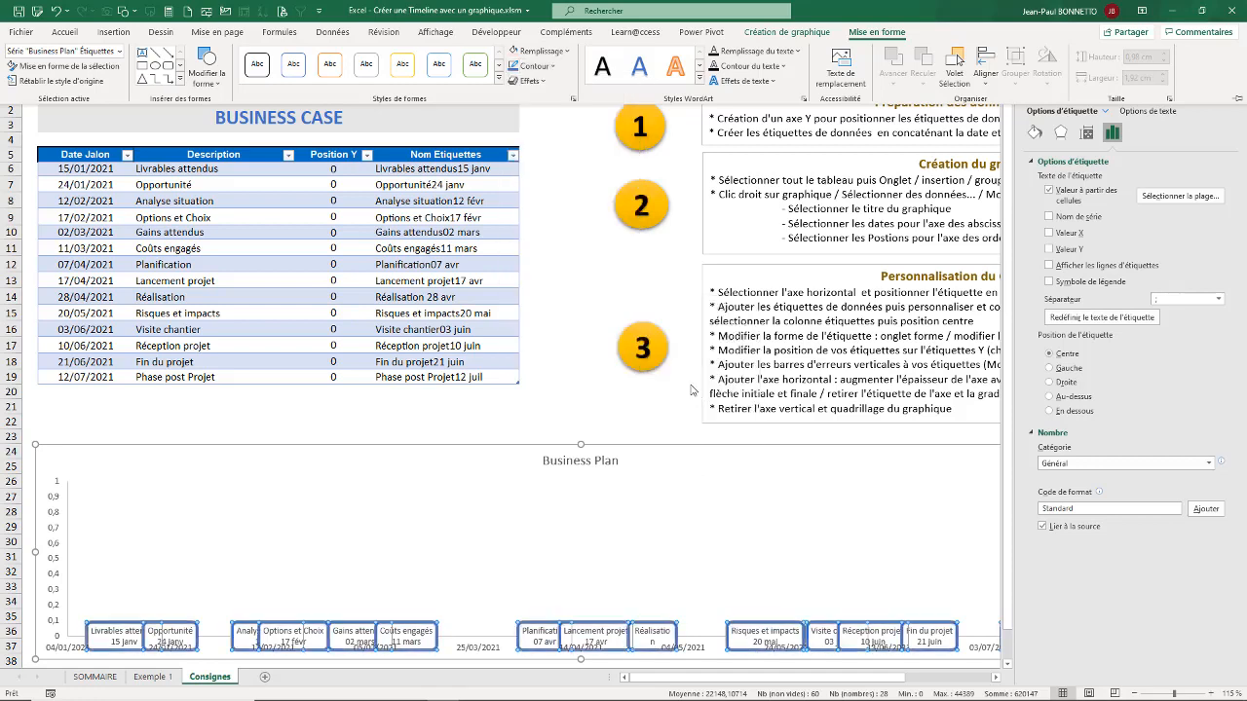
Step: Fill the data labels with a light tint of the theme blue and clear the formatting tools from view
left_click(567, 51)
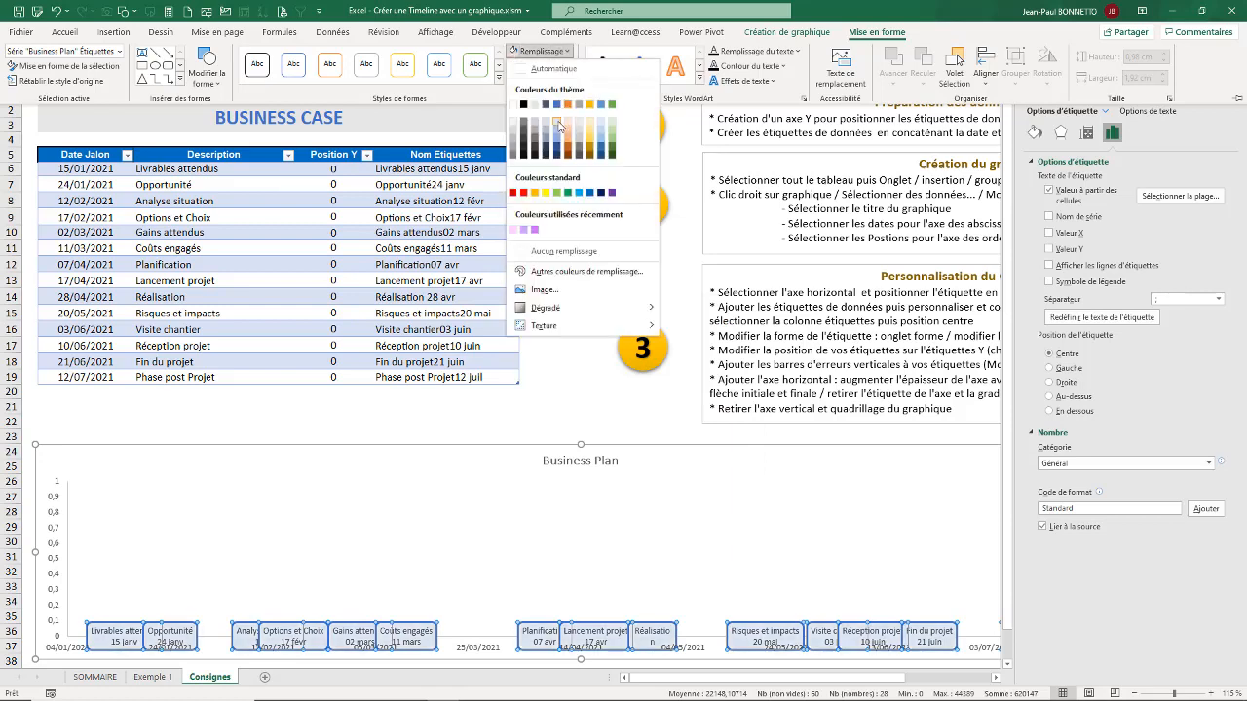
left_click(558, 124)
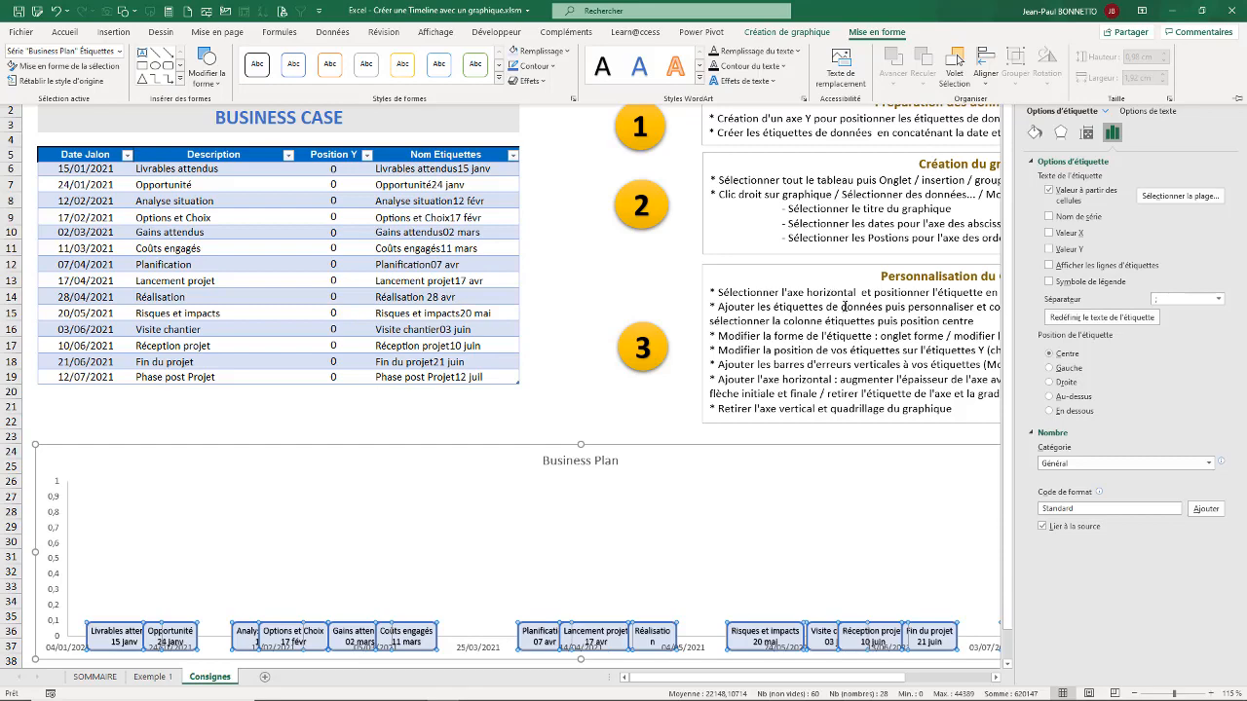
left_click(1235, 95)
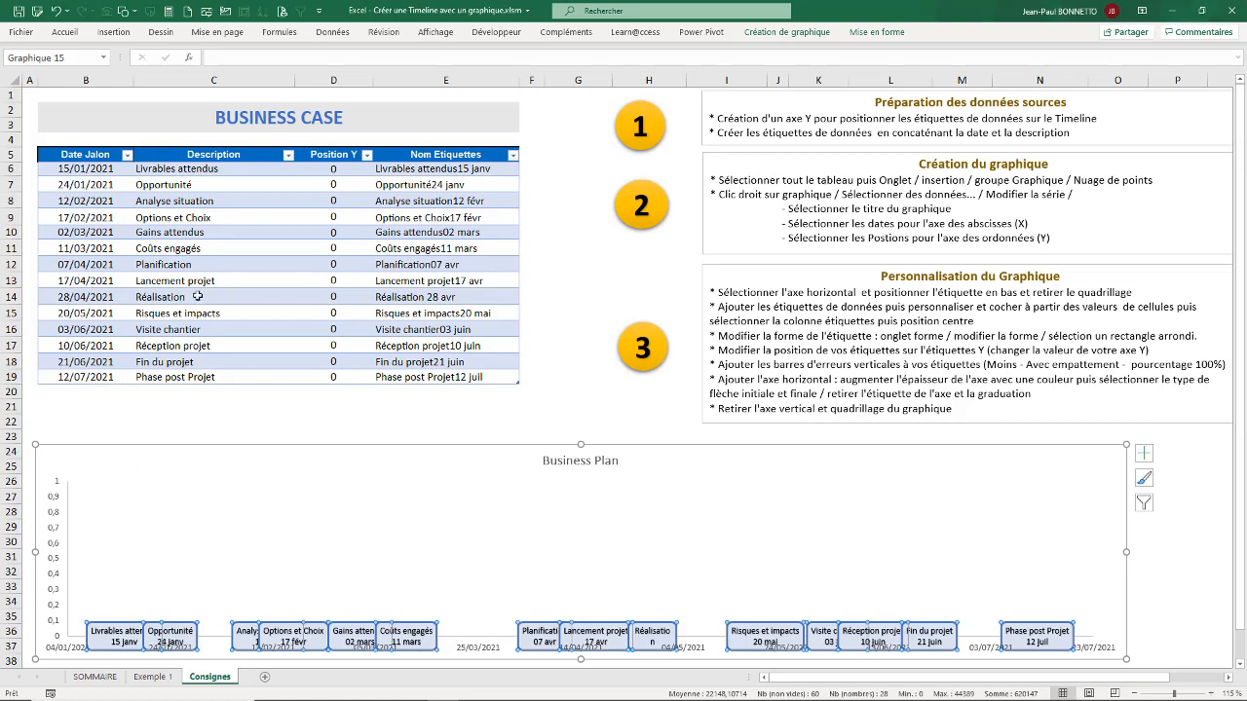
Step: Enter Position Y values 1, -1, 1 and -1 in D6:D9, from Livrables attendus to Options et Choix
left_click(337, 168)
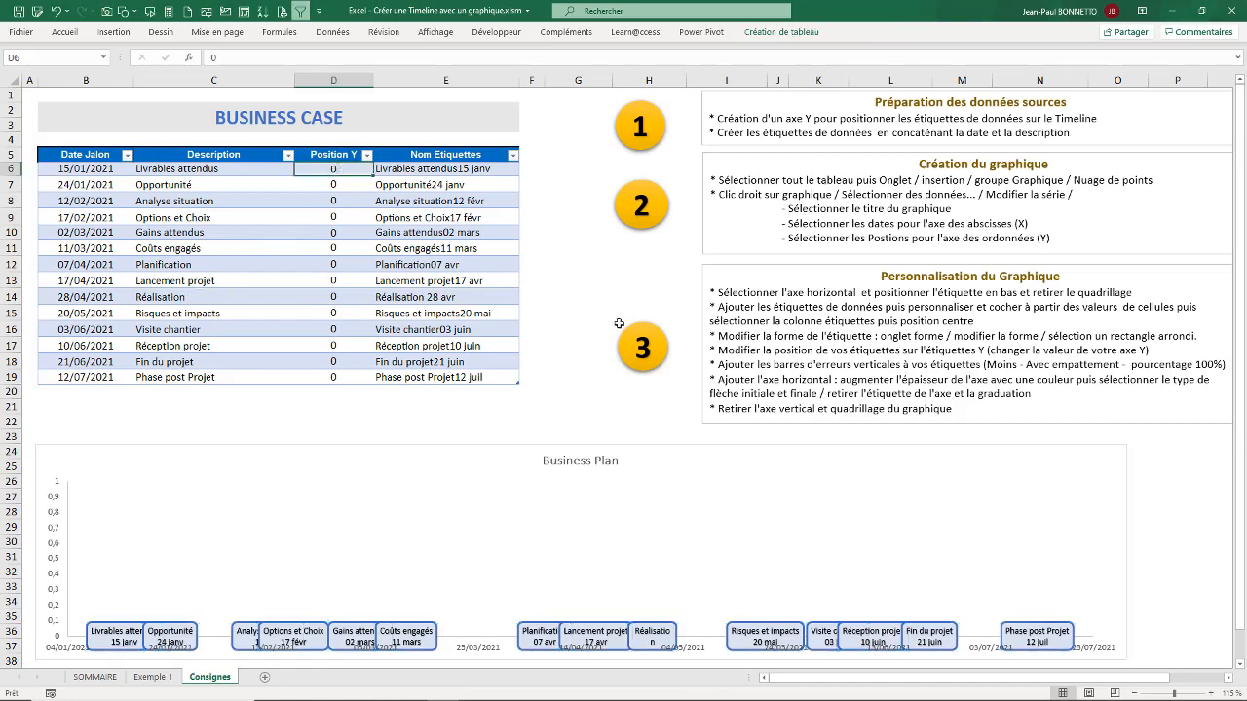
type("1")
key("Return")
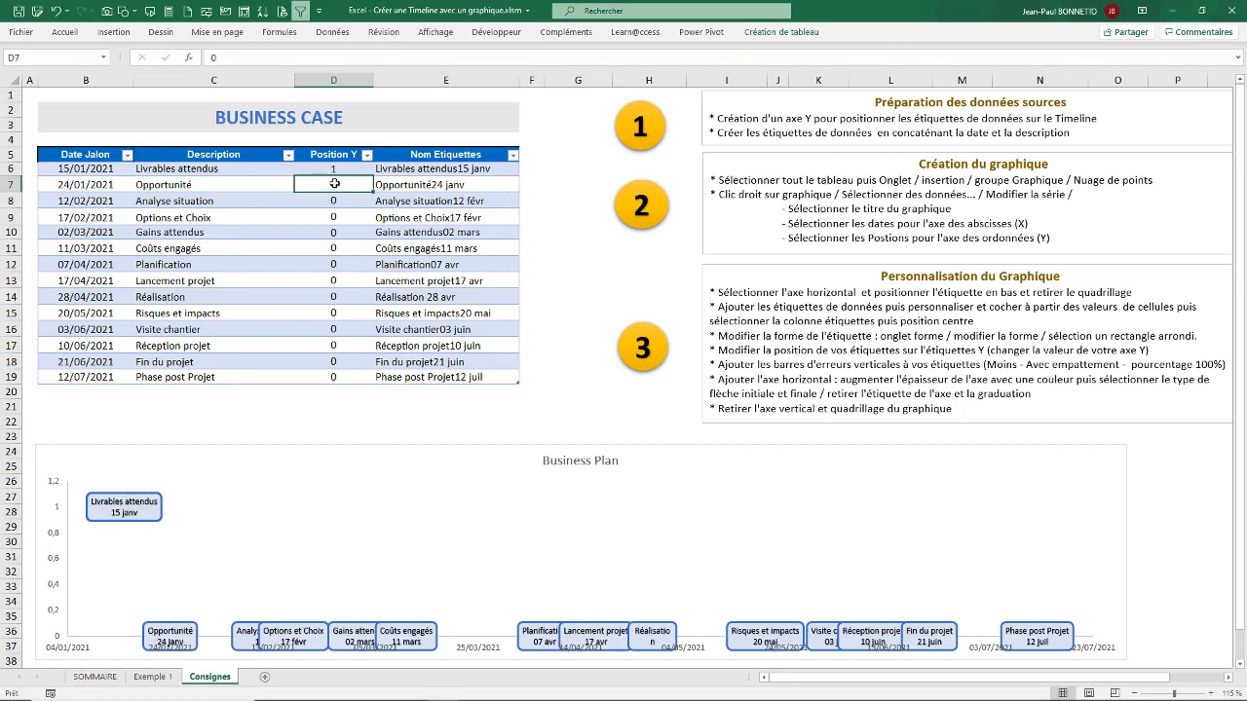
type("-1")
key("Return")
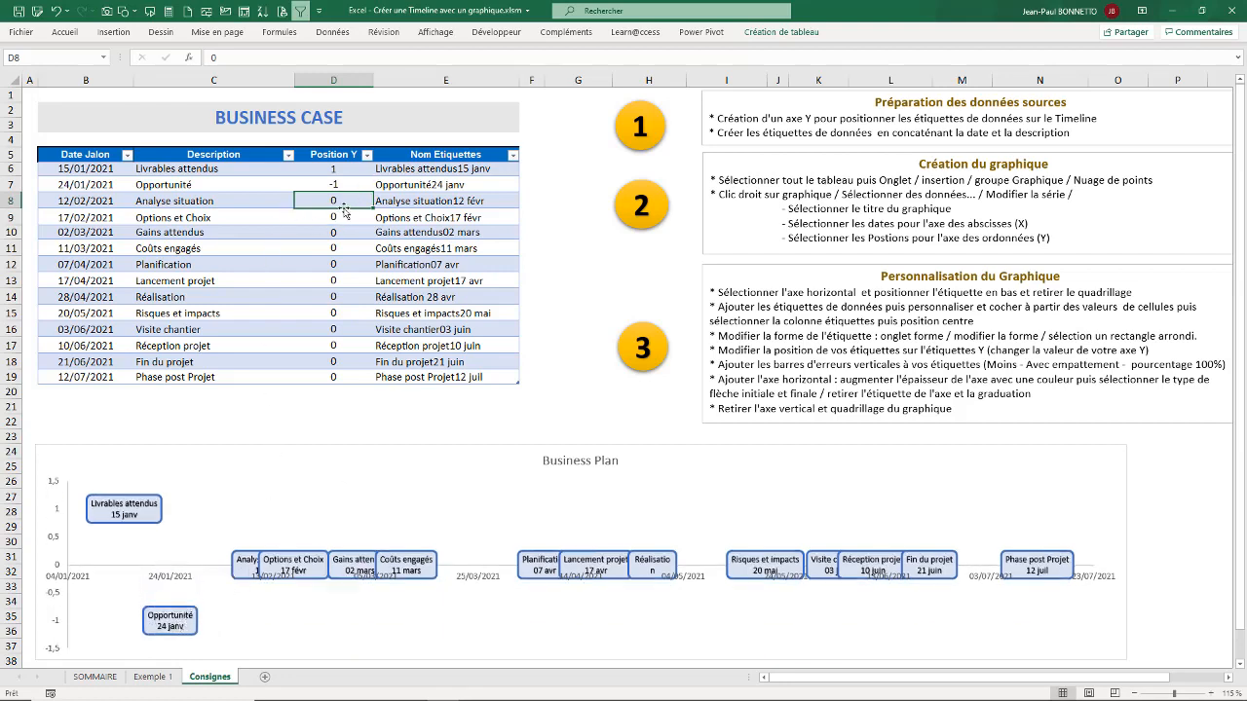
type("1")
key("Return")
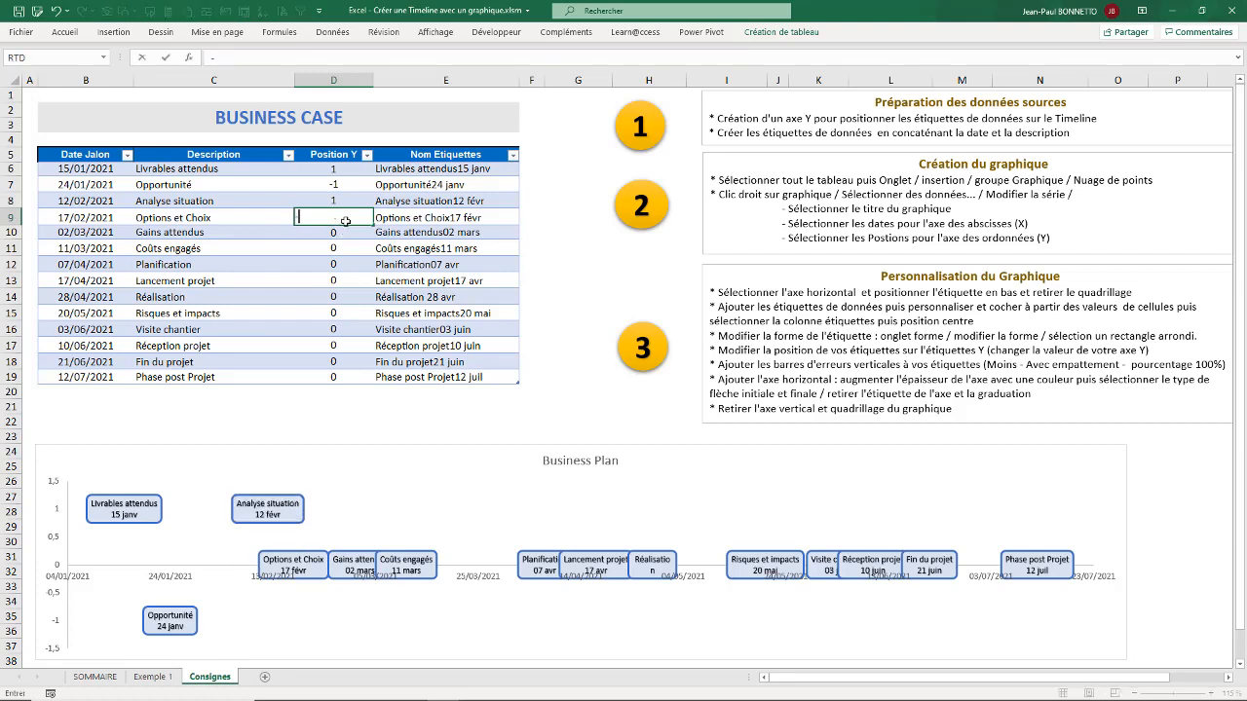
type("-1")
key("Return")
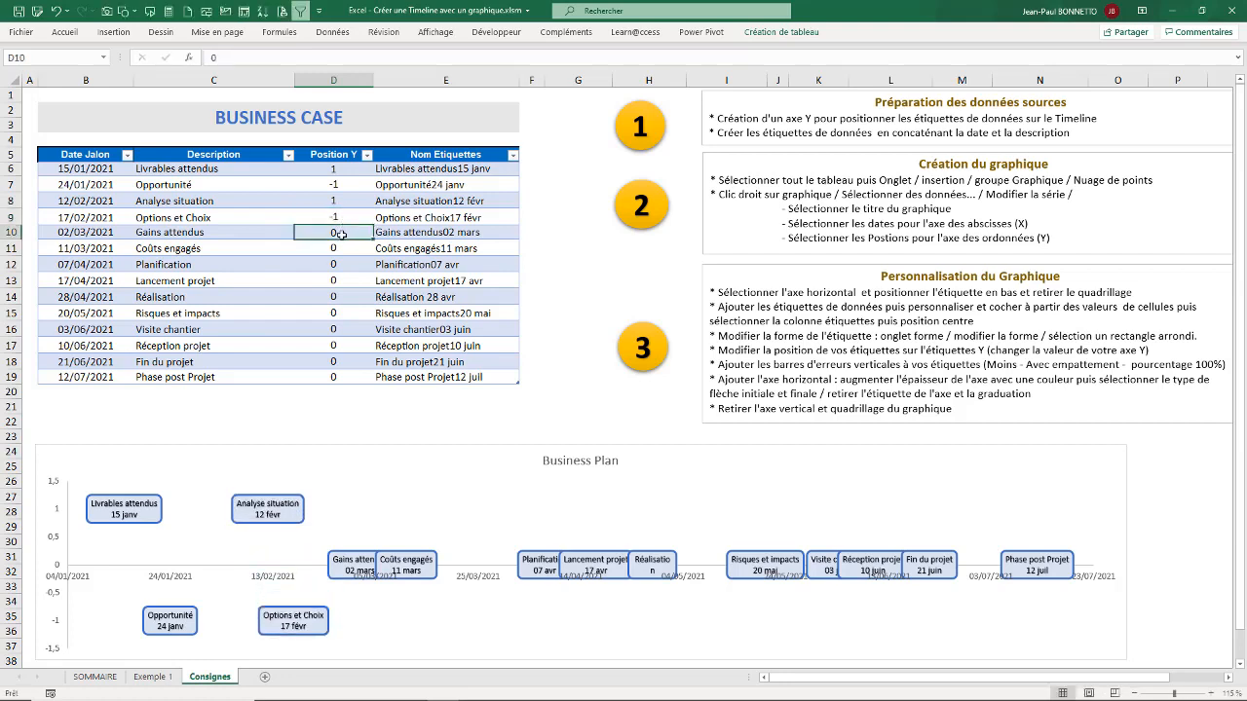
Step: Enter Position Y values 1, -1, 1, -1 and 1 in D10:D14, from Gains attendus to Réalisation
type("1")
key("Return")
type("-1")
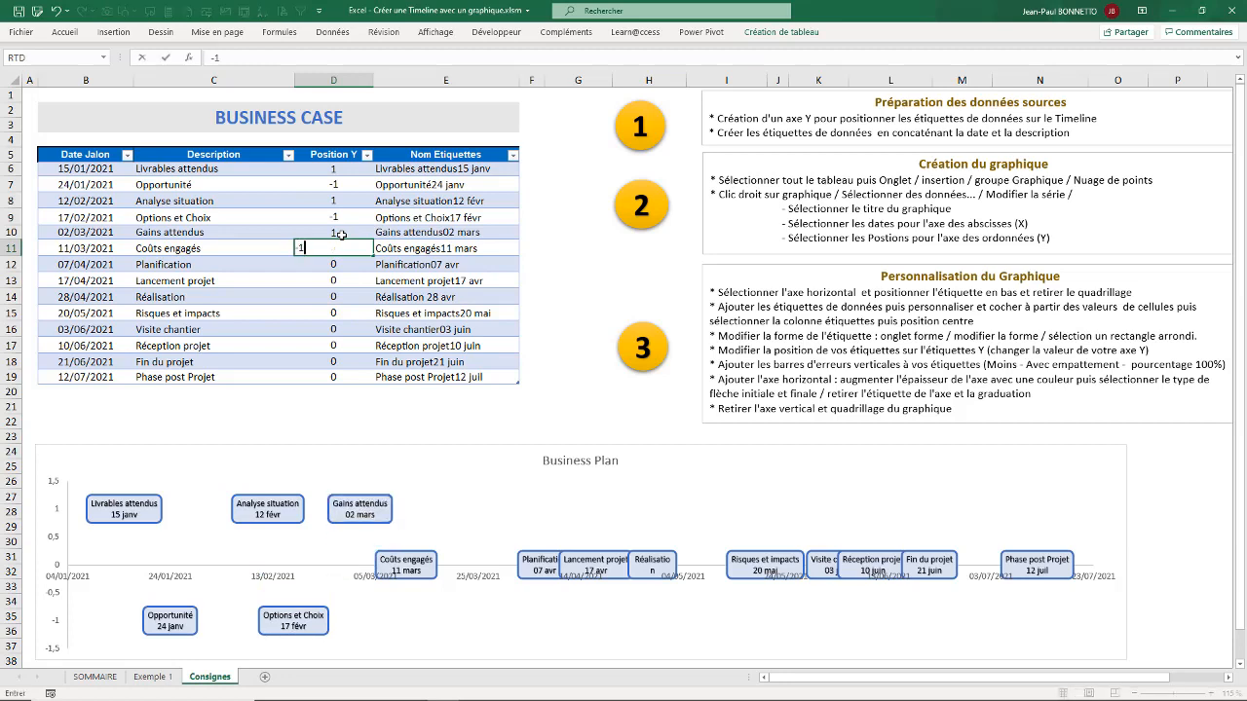
key("Return")
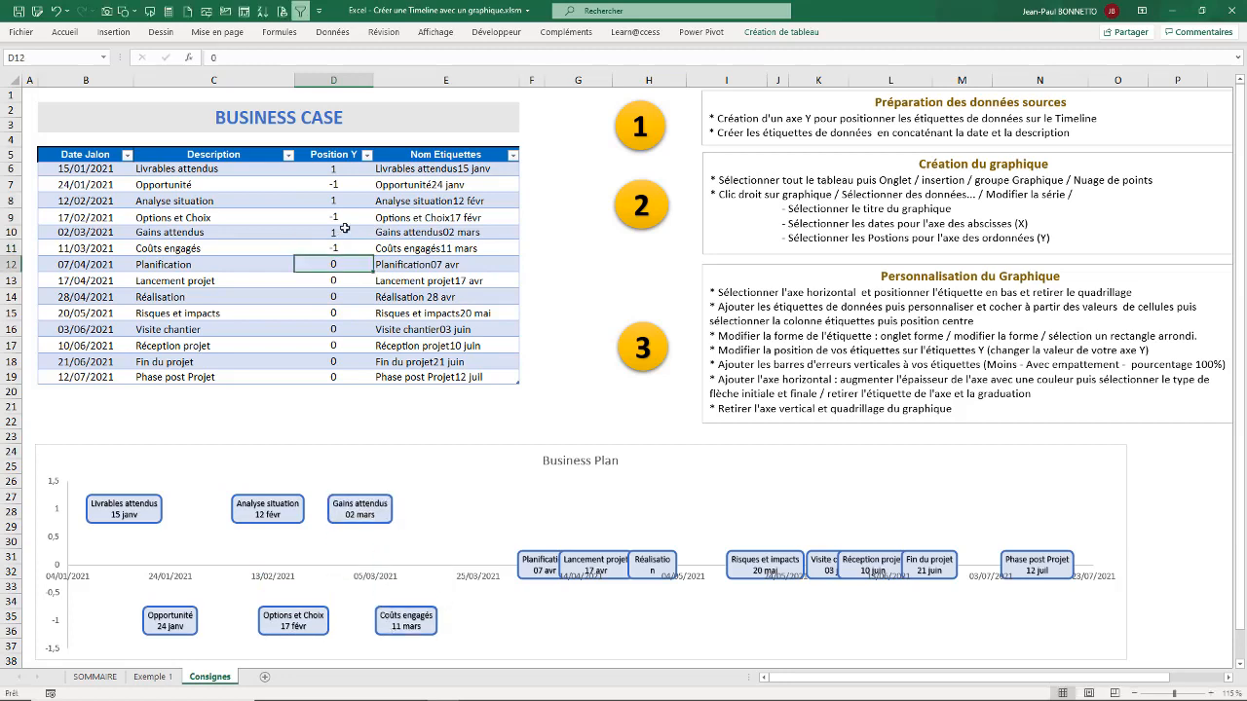
type("1")
key("Return")
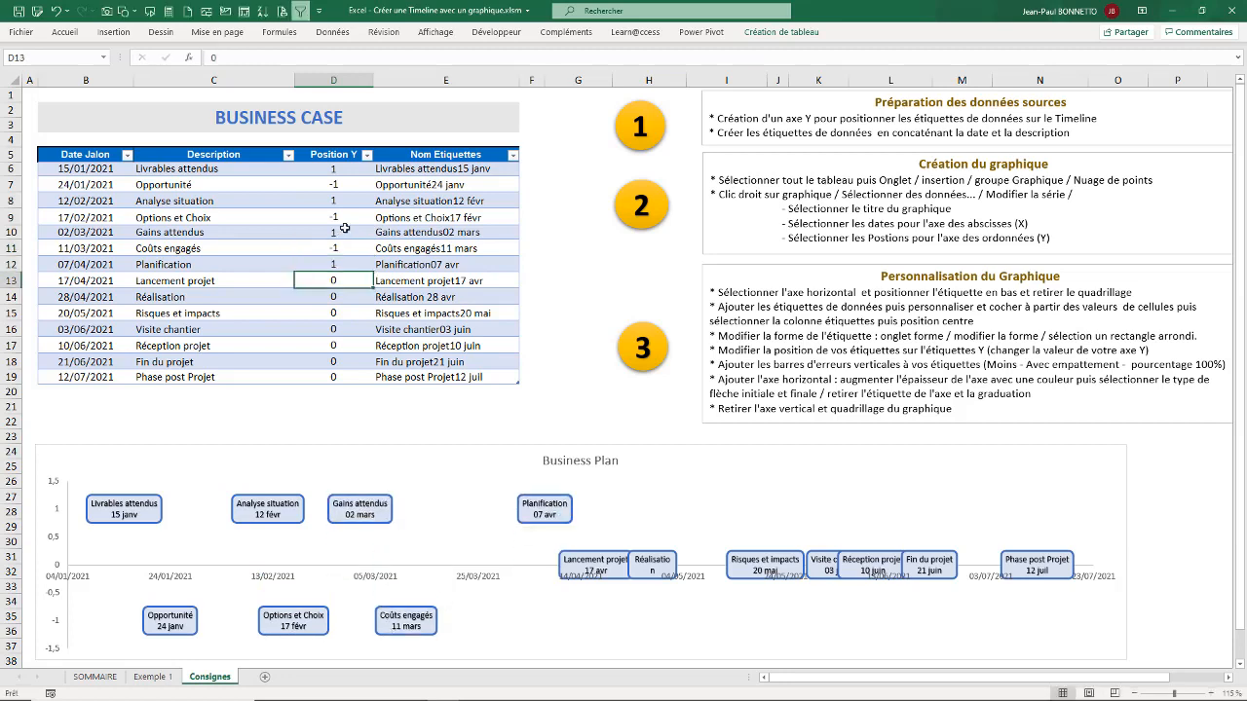
type("-1")
key("Return")
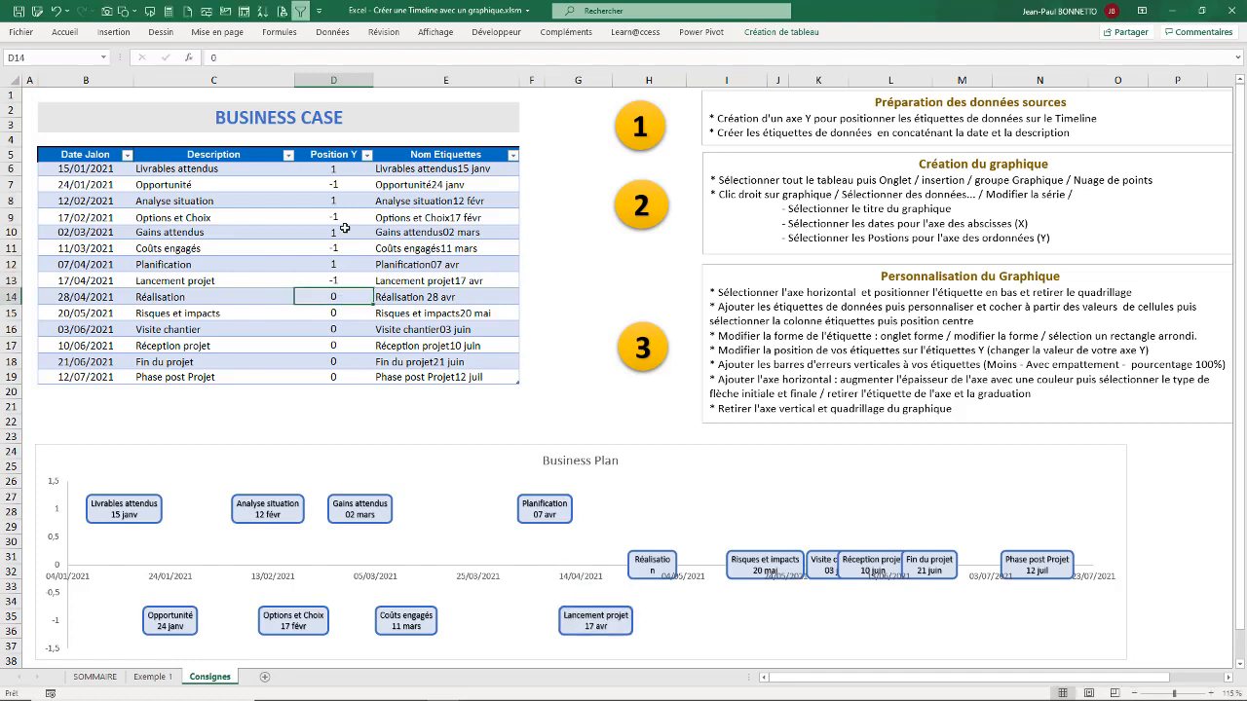
type("1")
key("Return")
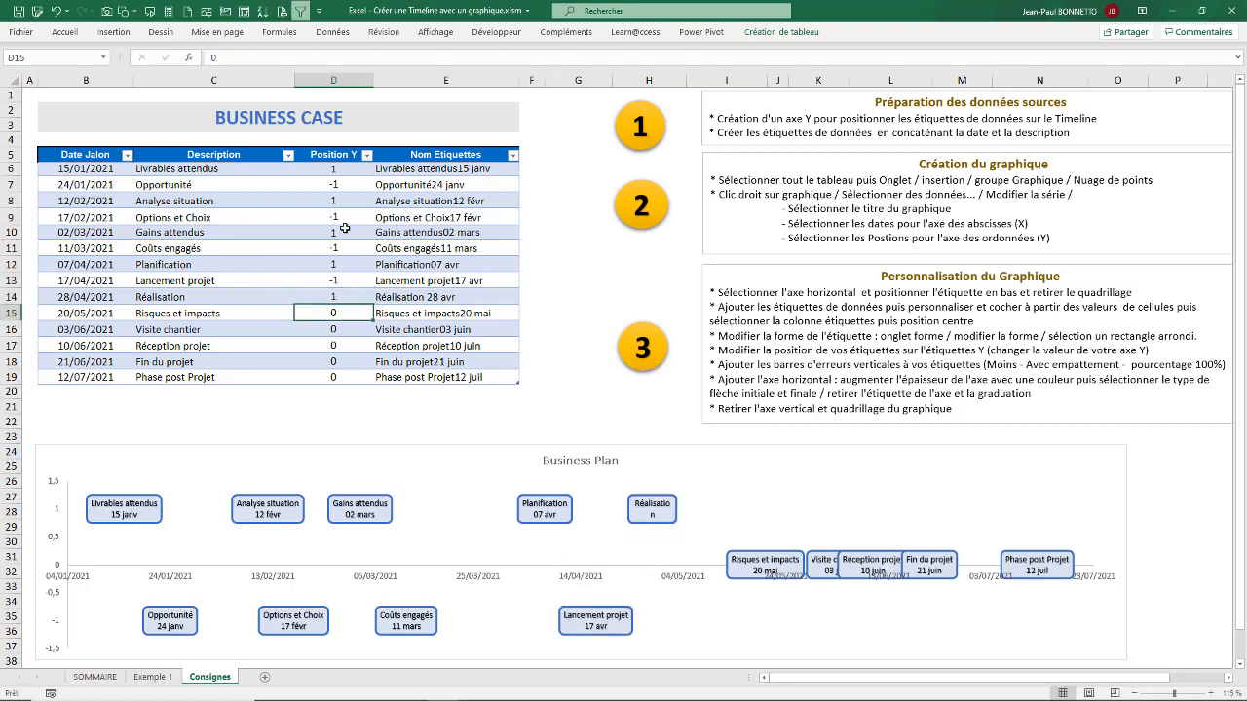
Step: Enter Position Y values -1, 1, -1, 1 and -1 in D15:D19, from Risques et impacts to Phase post Projet
type("-1")
key("Return")
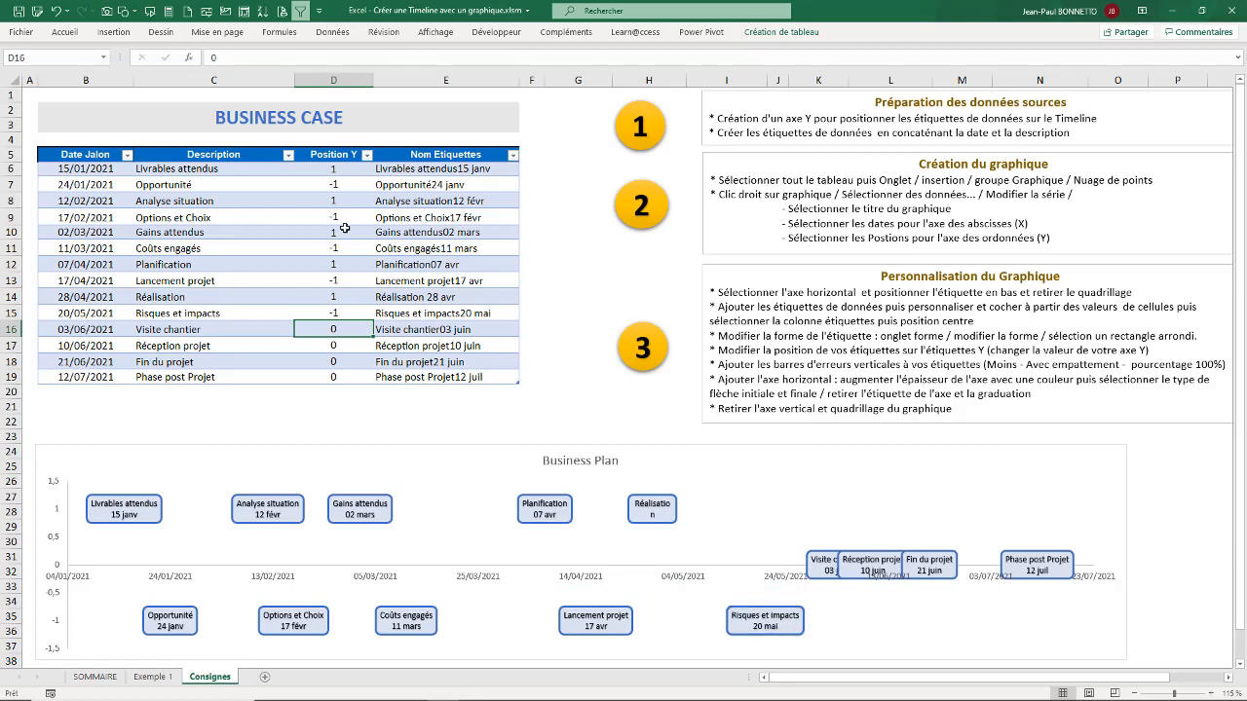
type("1")
key("Return")
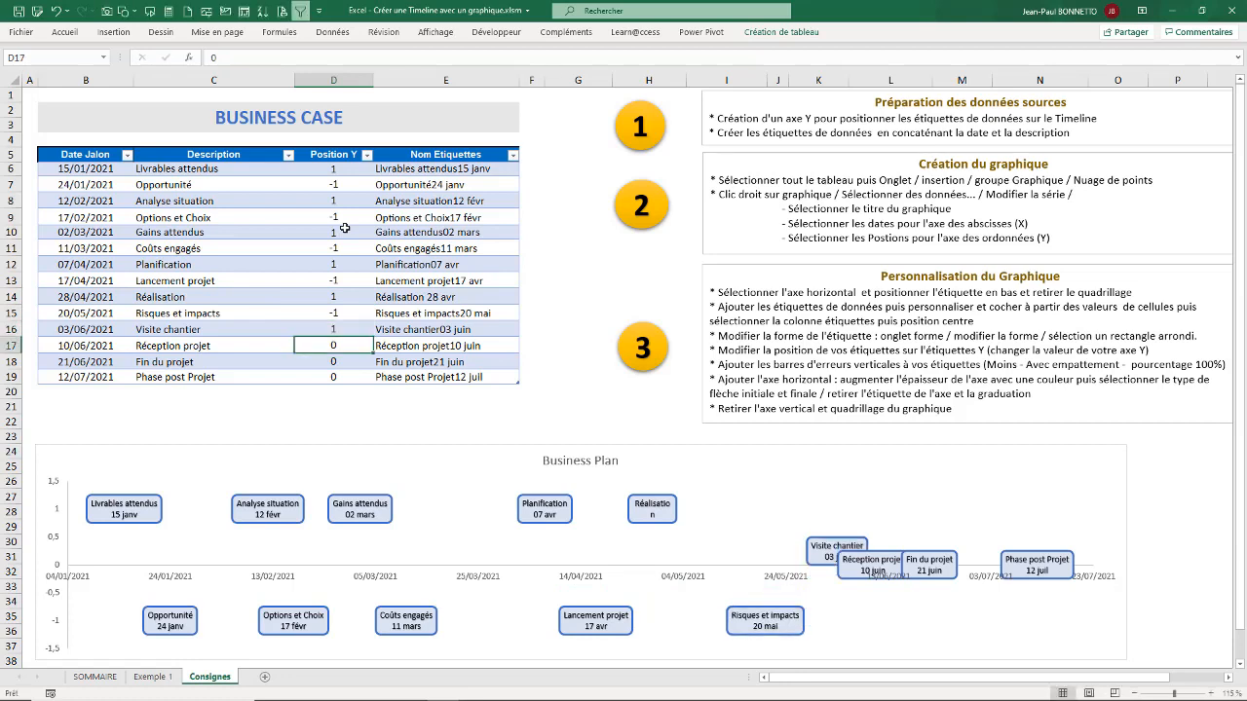
type("-1")
key("Return")
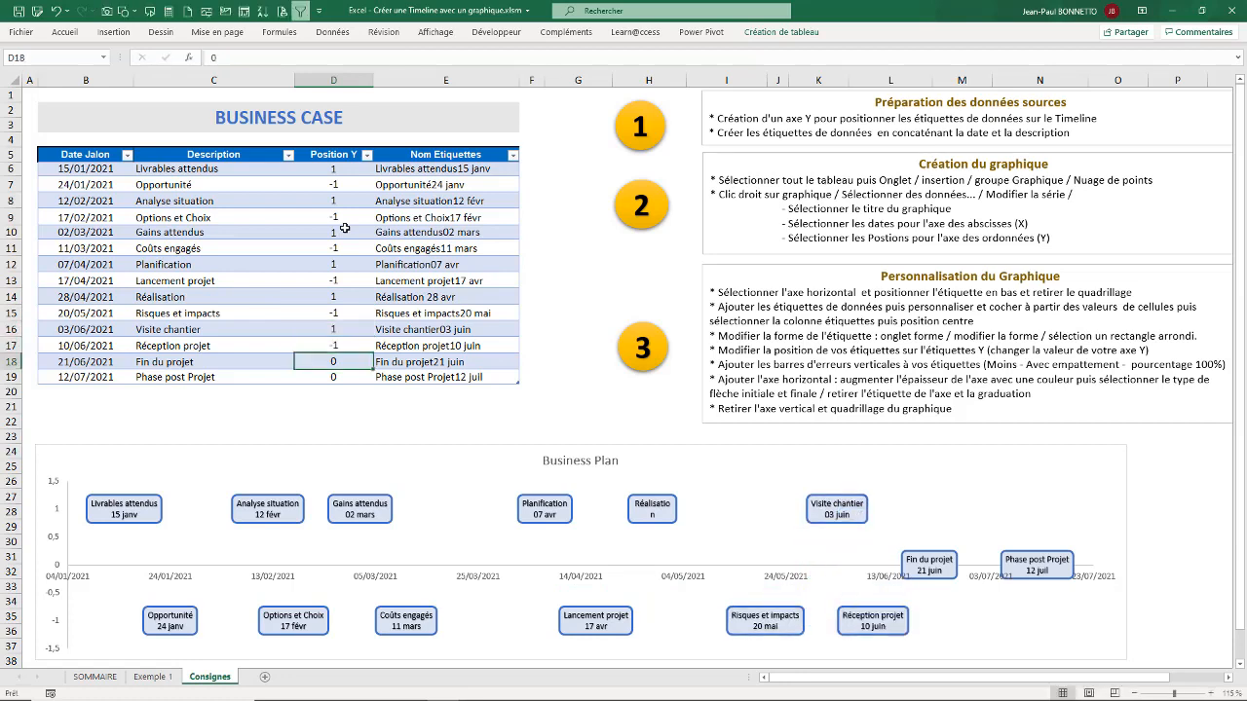
type("1")
key("Return")
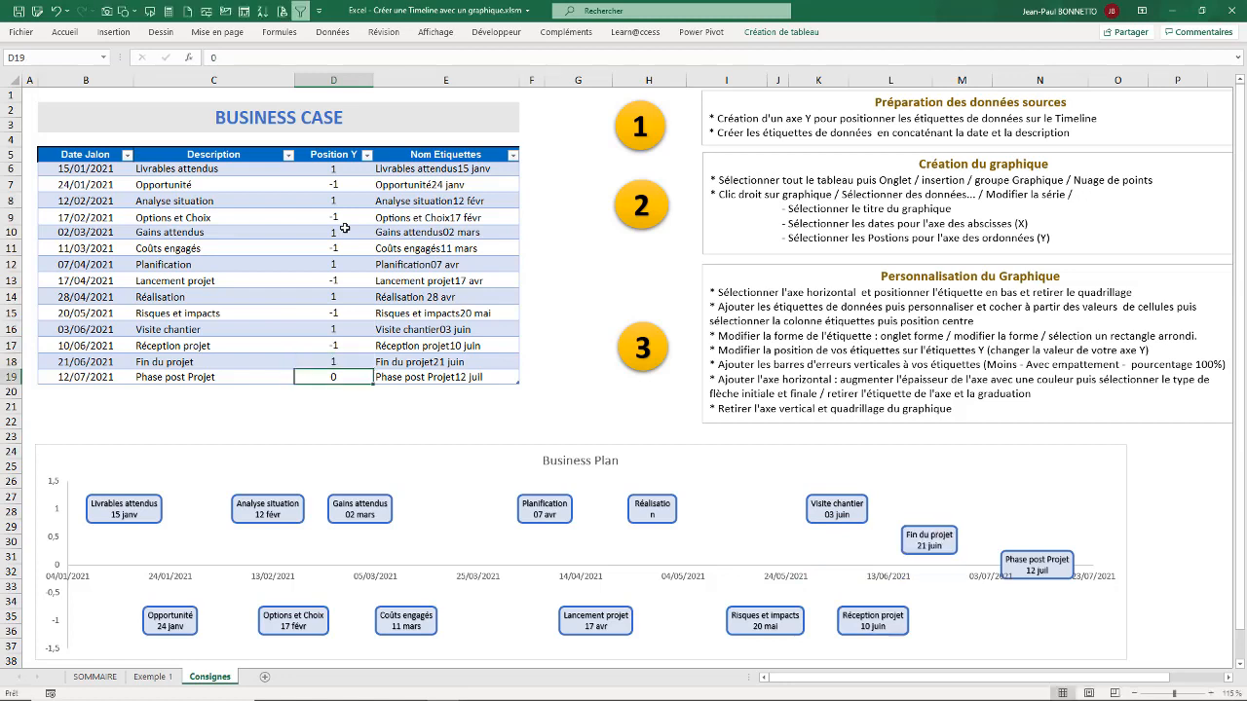
type("-1")
key("Return")
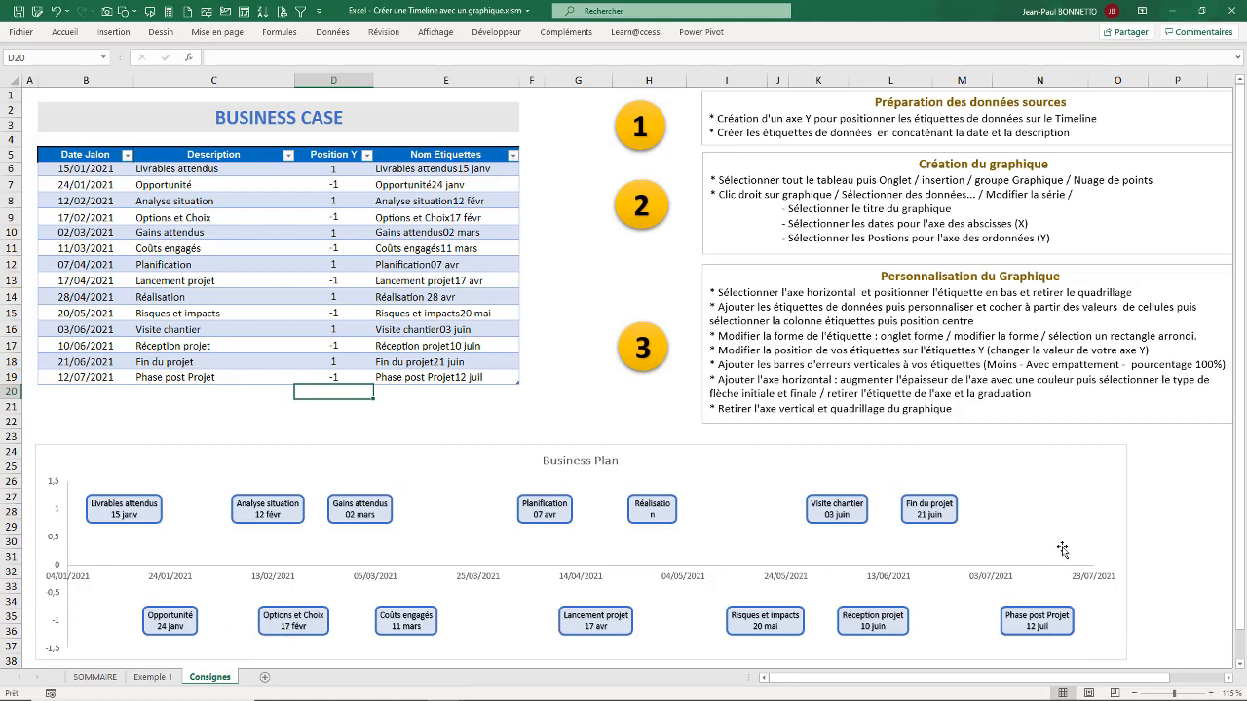
Step: Add error bars to the Business Plan chart and open their detailed format options
left_click(1113, 450)
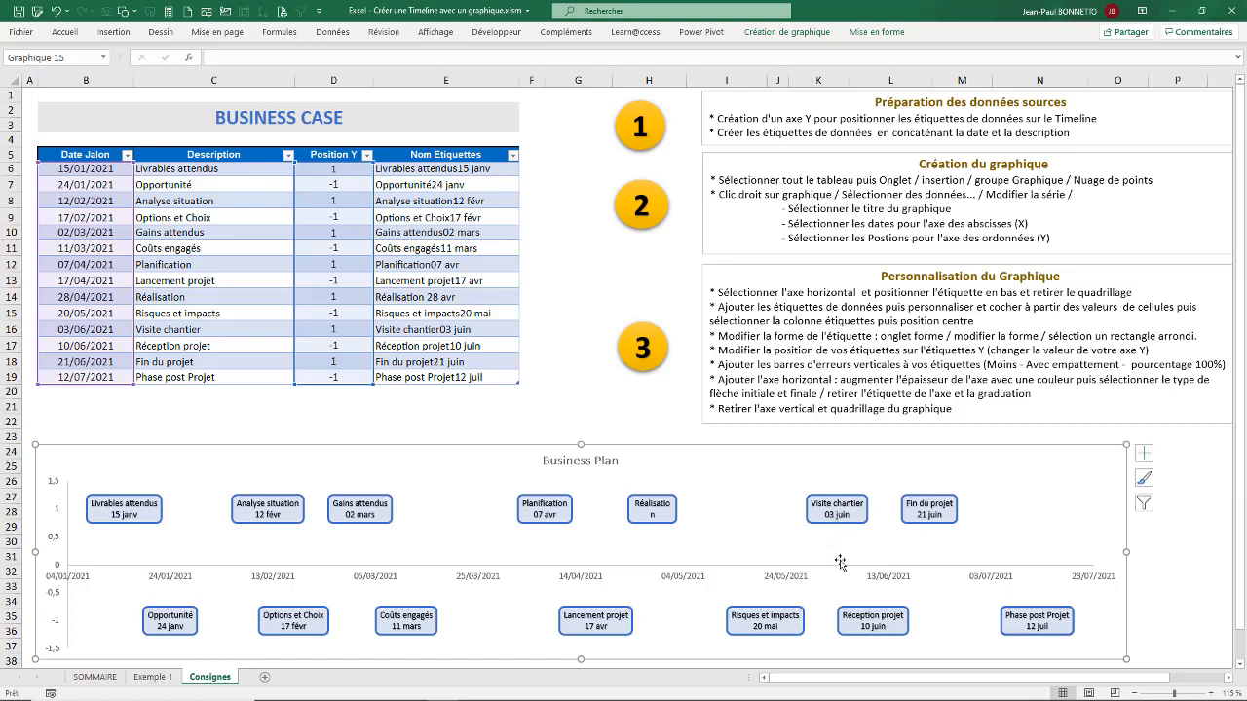
left_click(1145, 454)
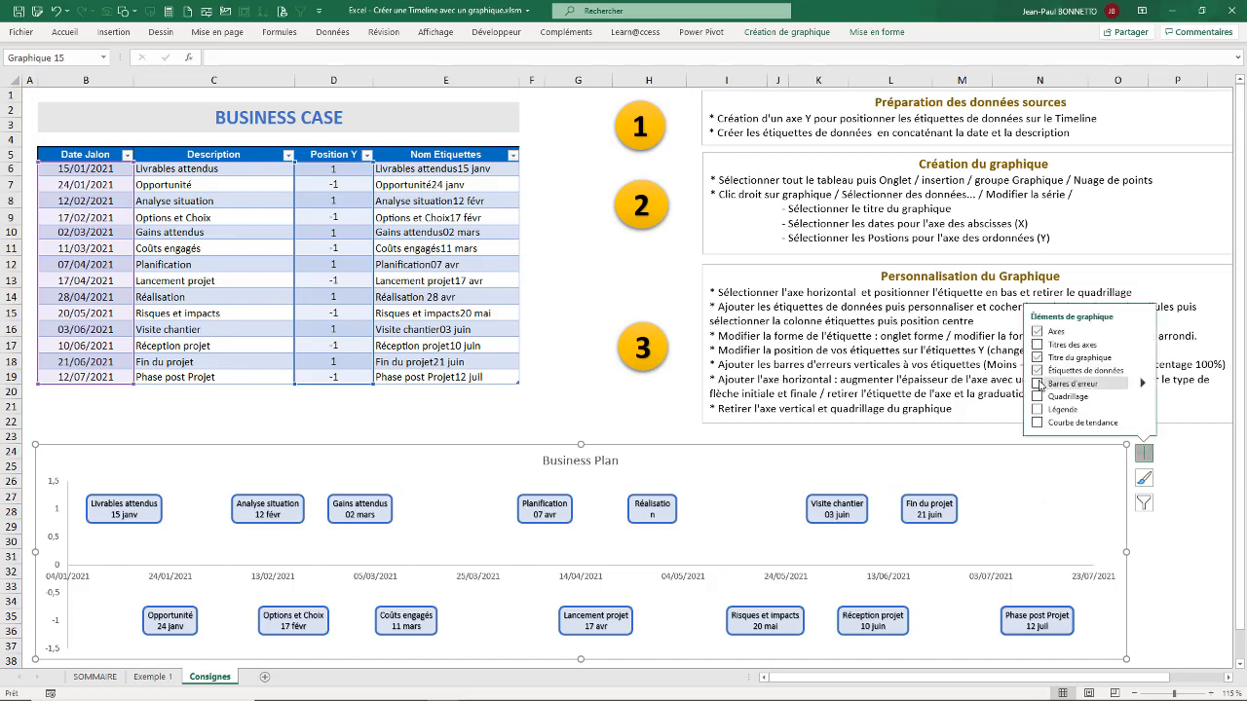
left_click(1039, 383)
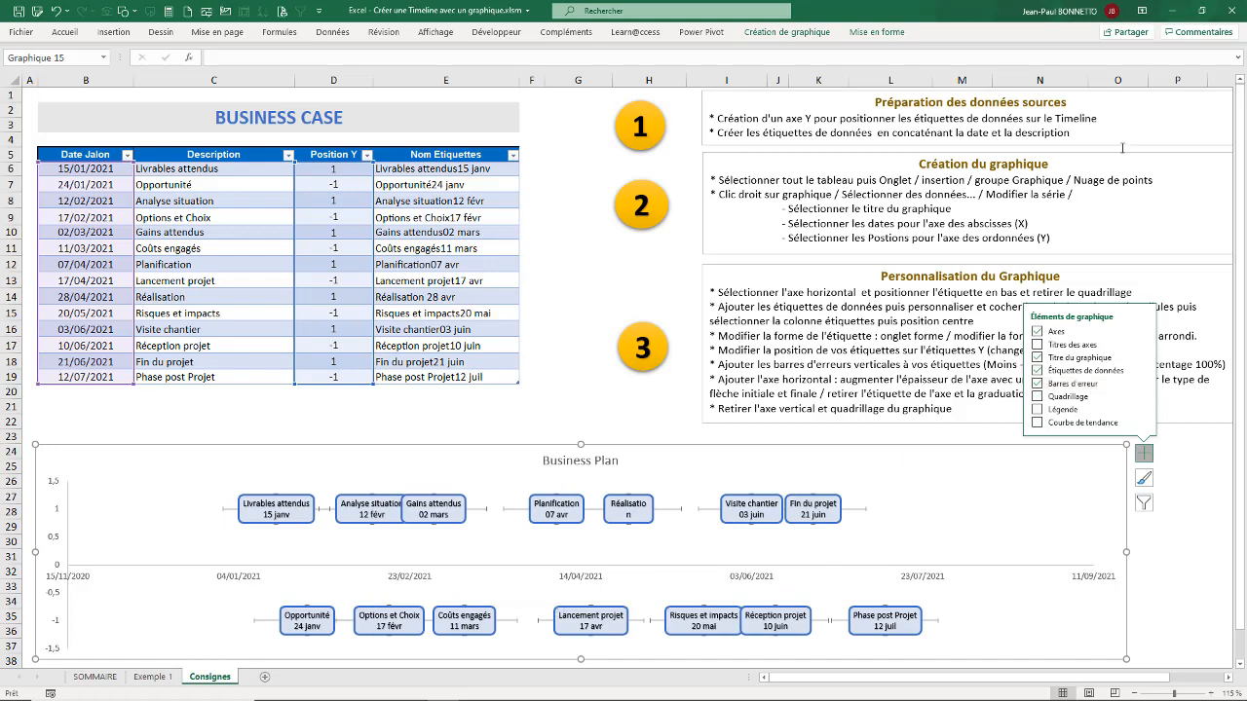
mouse_move(1142, 386)
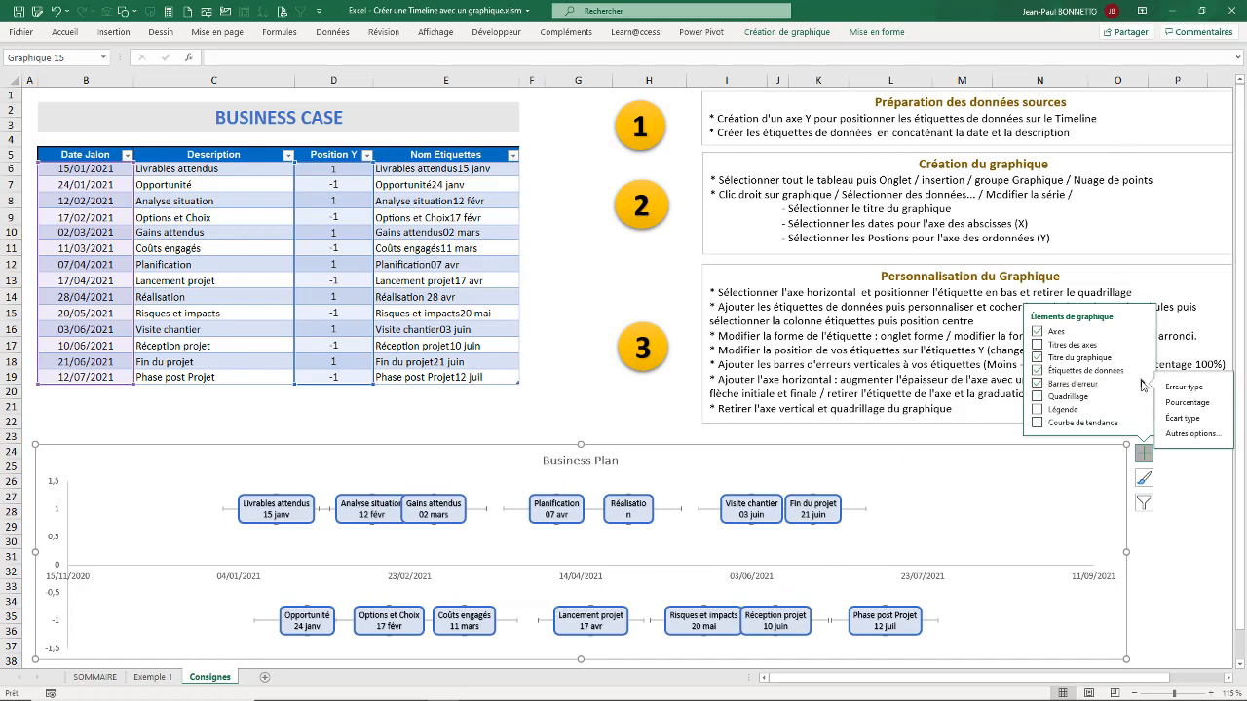
left_click(1191, 434)
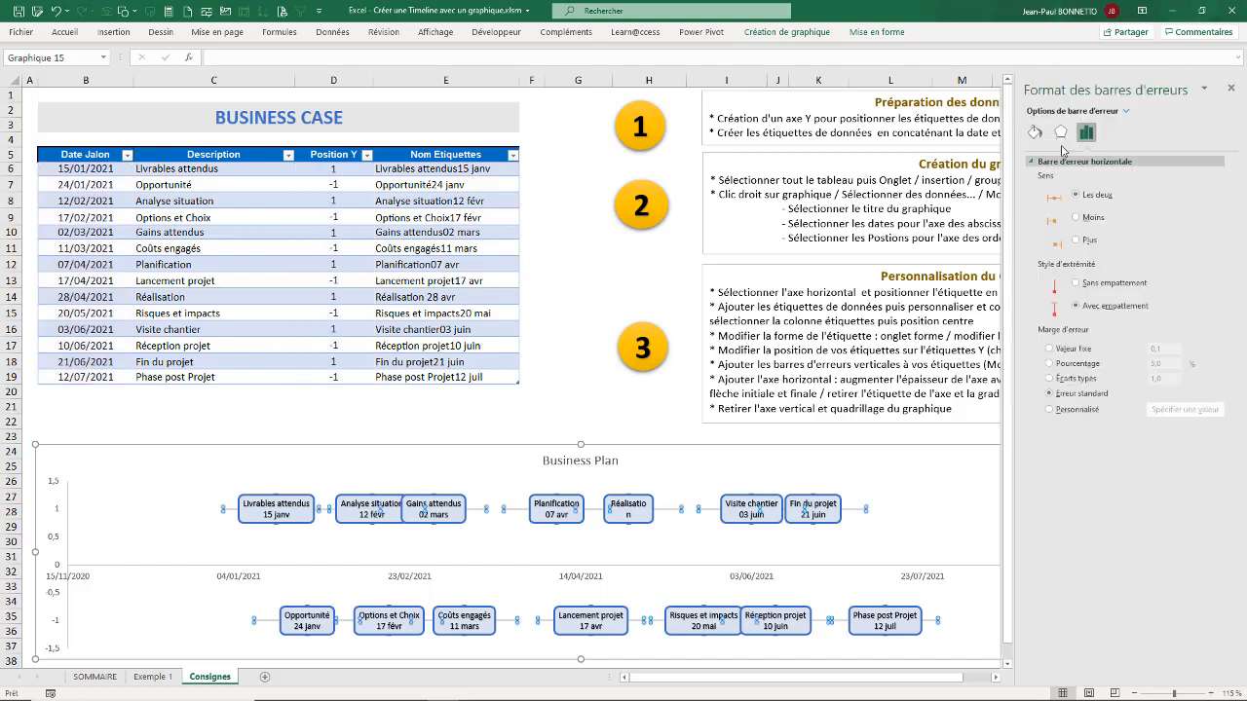
Step: Set the series' Y error bars to direction Moins, end style Sans empattement and a percentage of 100%
left_click(1126, 112)
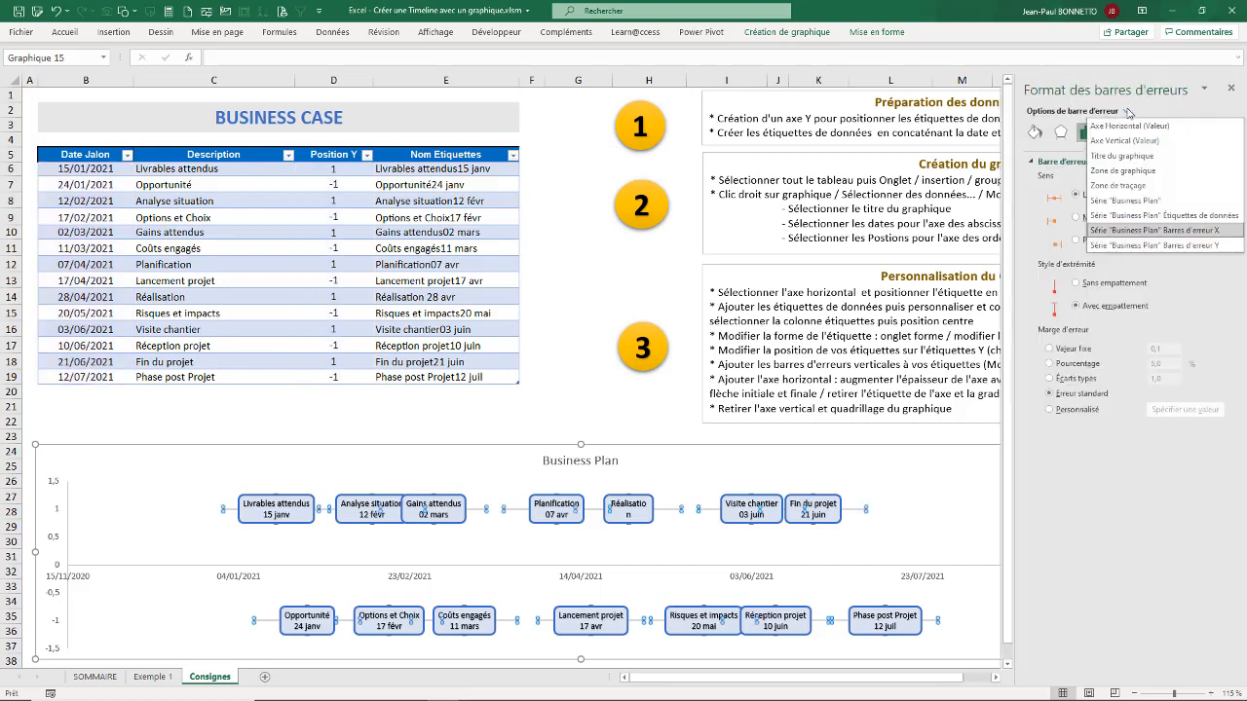
left_click(1176, 246)
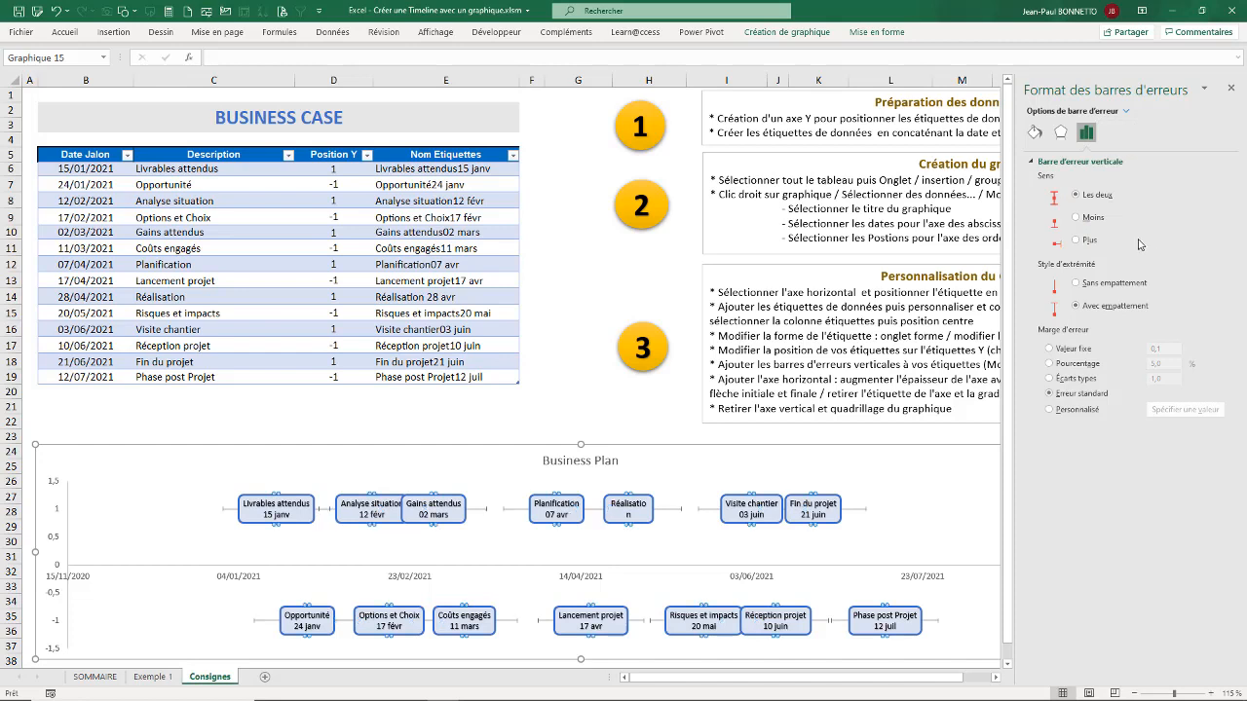
left_click(1077, 218)
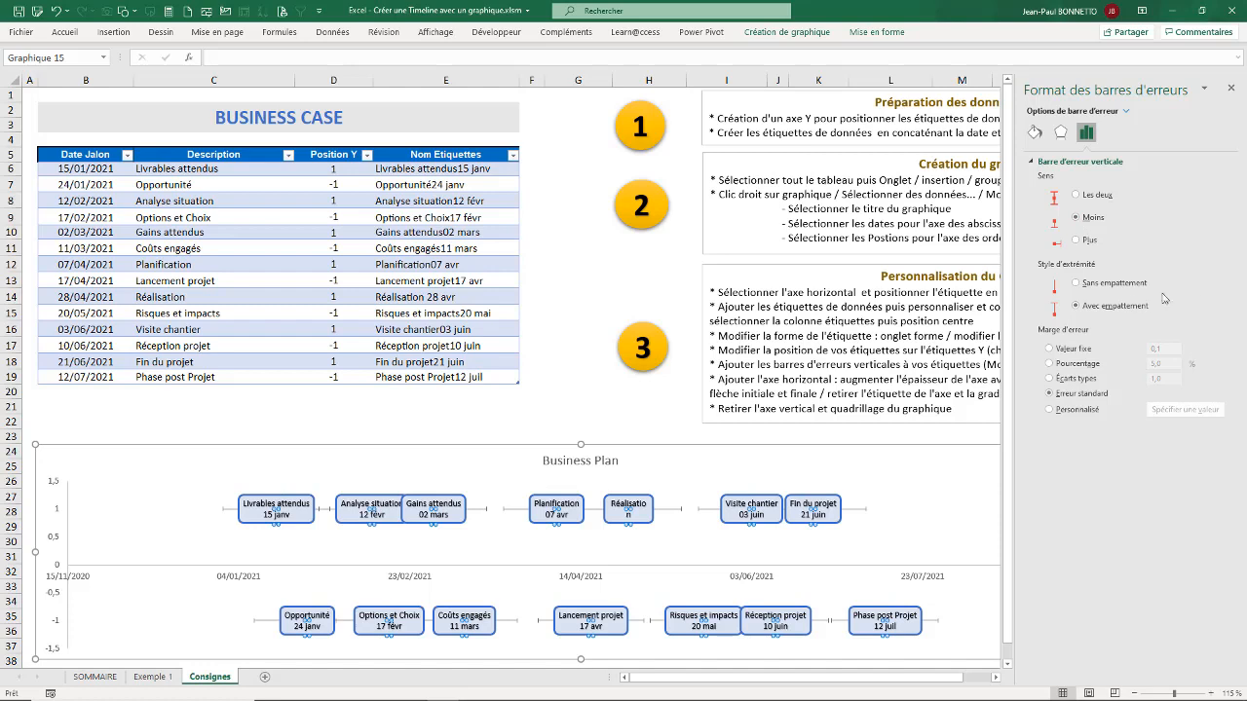
left_click(1077, 284)
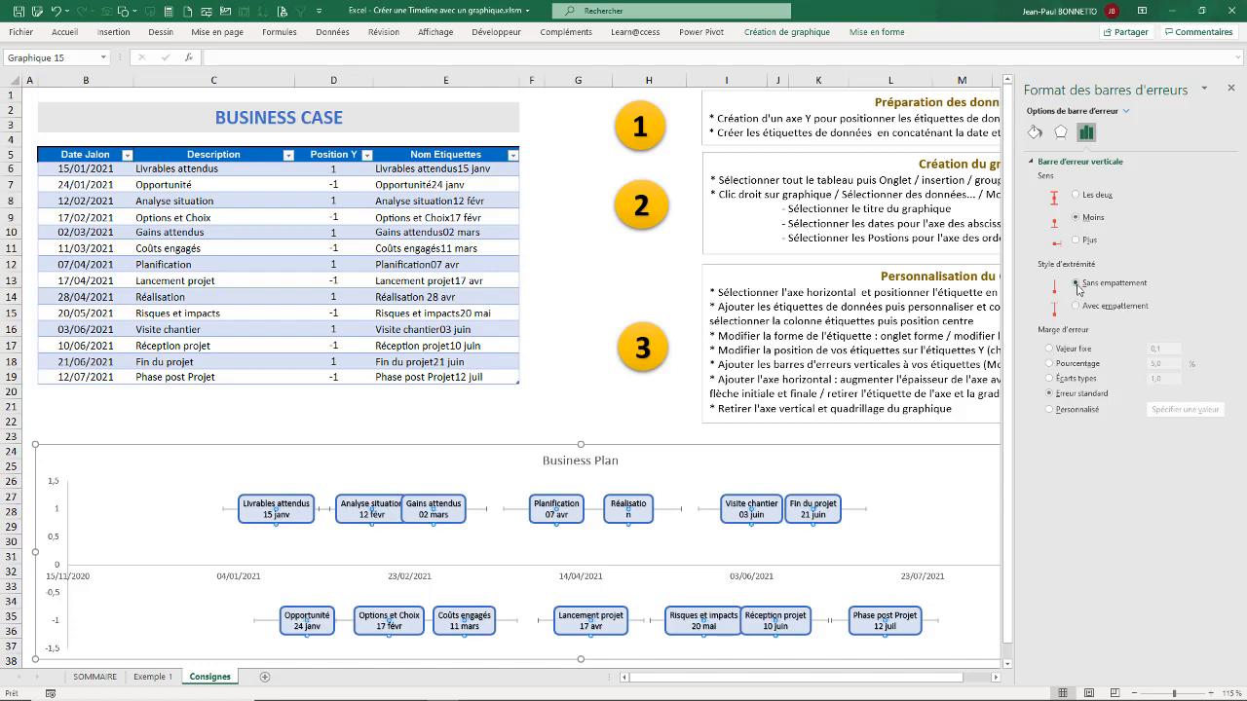
left_click(1051, 363)
key("Return")
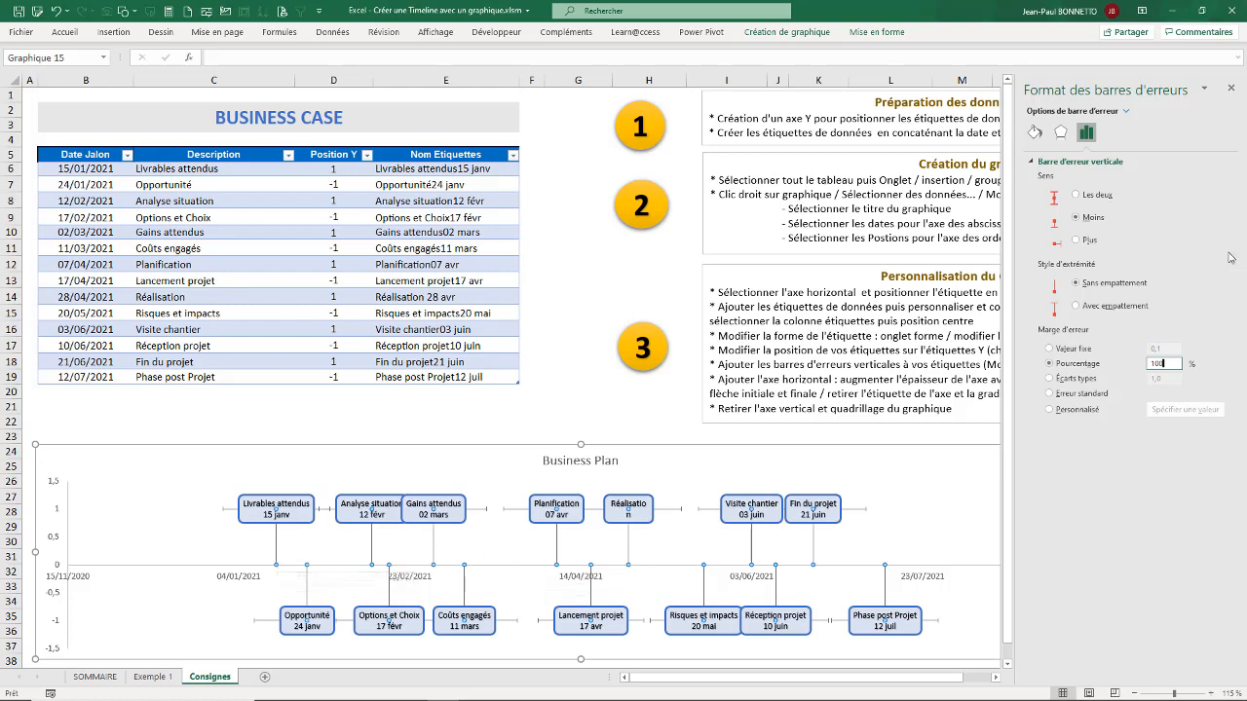
Step: Format the vertical error bars as solid blue lines with a dotted dash type, and delete the series' horizontal error bars
left_click(1034, 131)
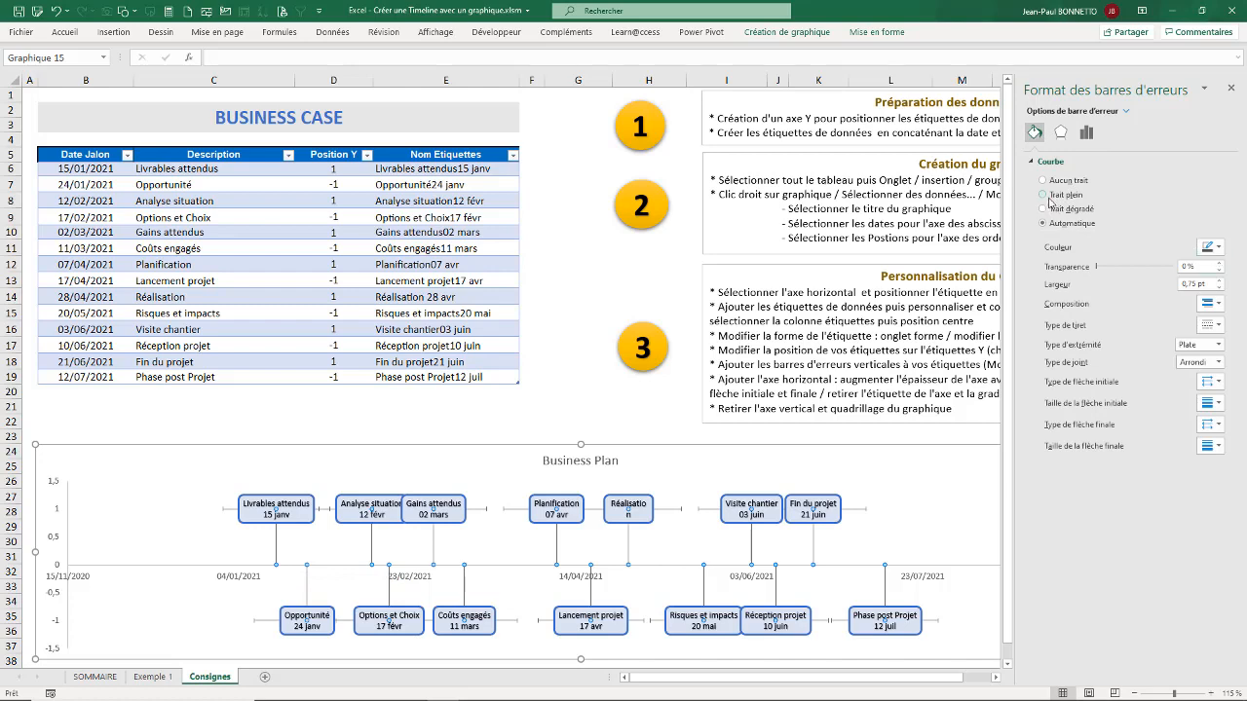
left_click(1043, 195)
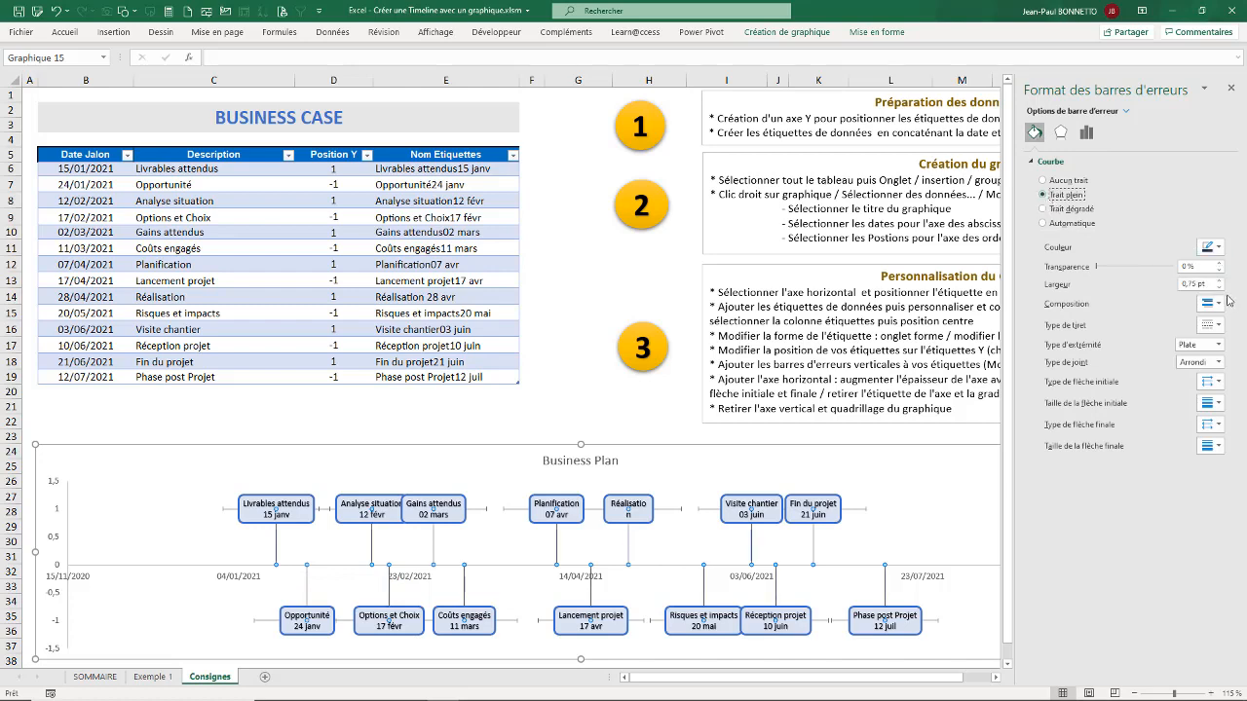
left_click(1211, 247)
left_click(1175, 282)
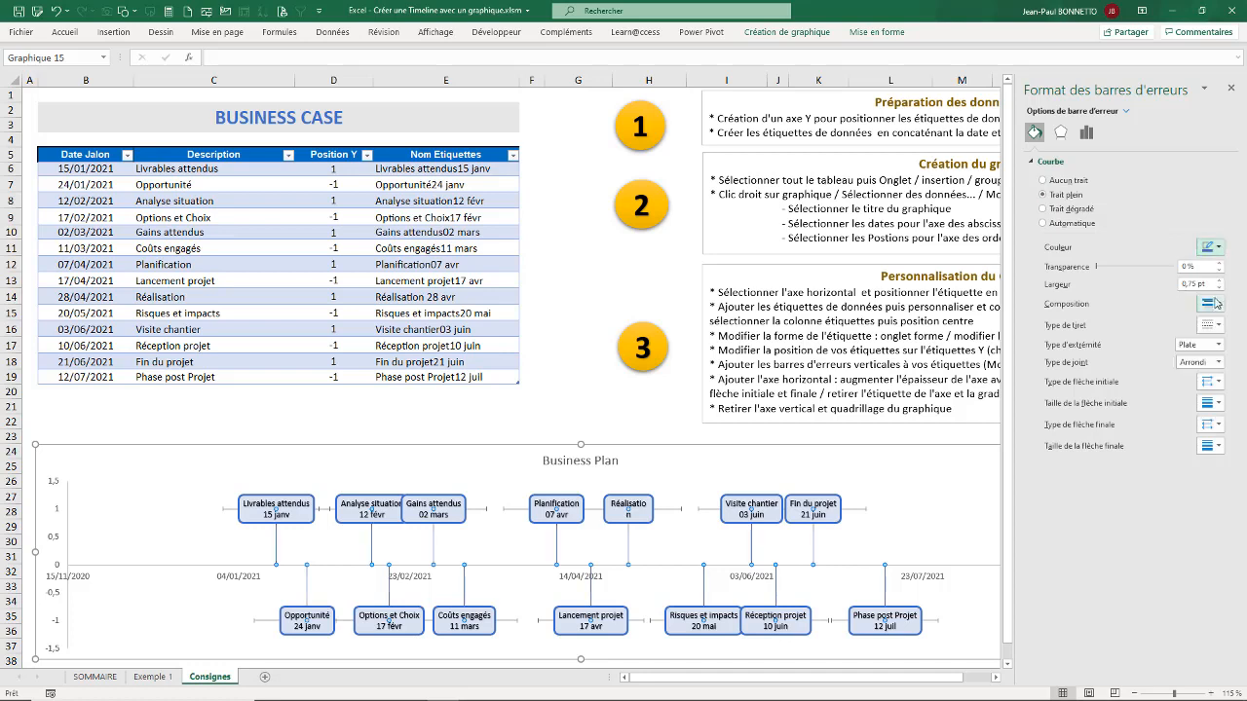
left_click(1218, 327)
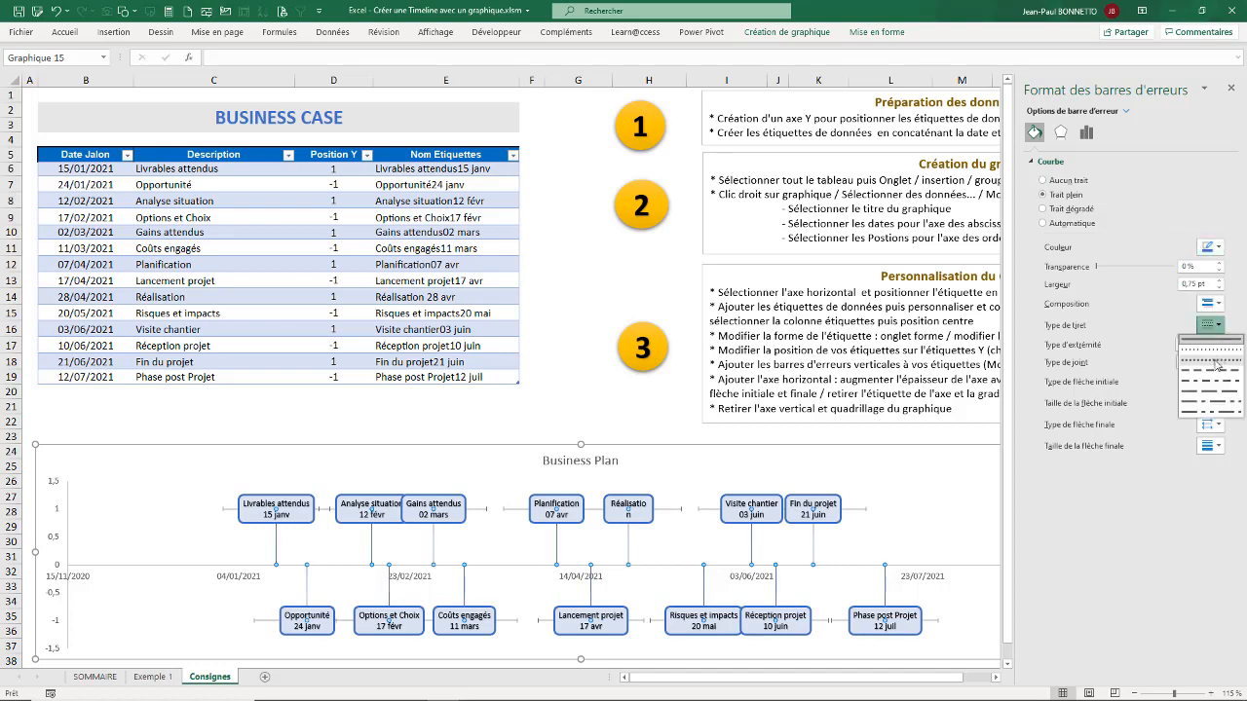
left_click(1217, 365)
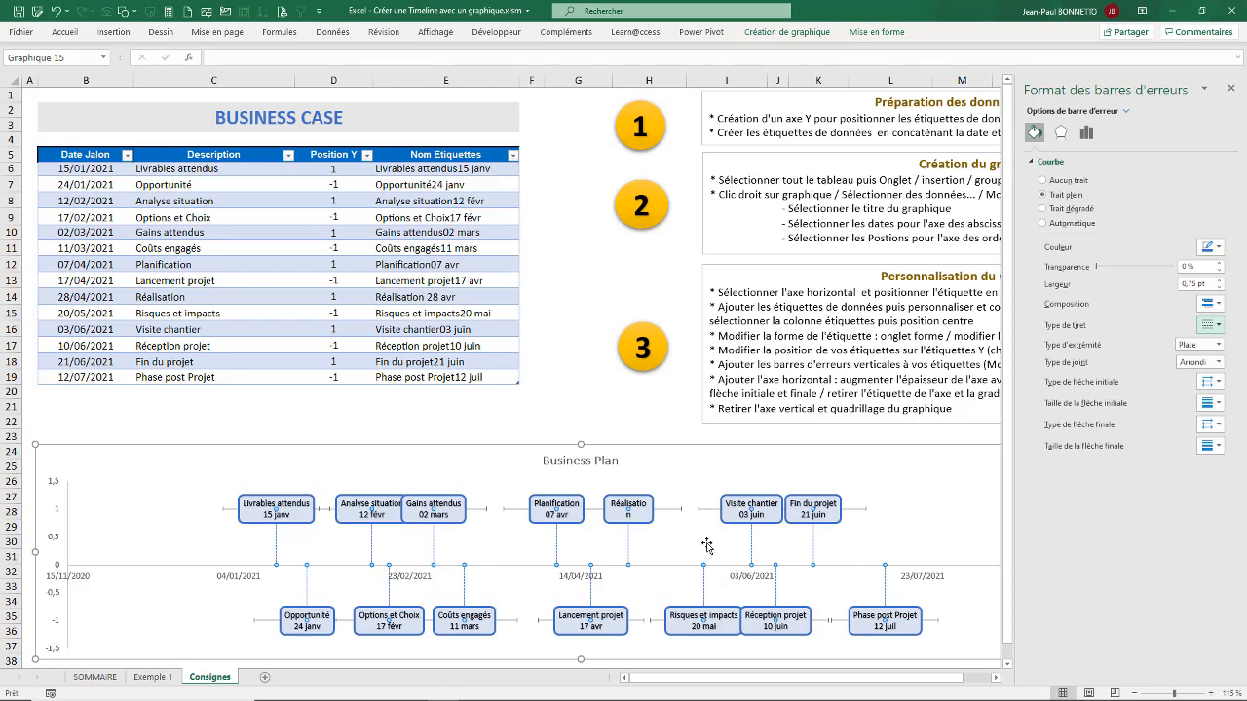
left_click(678, 512)
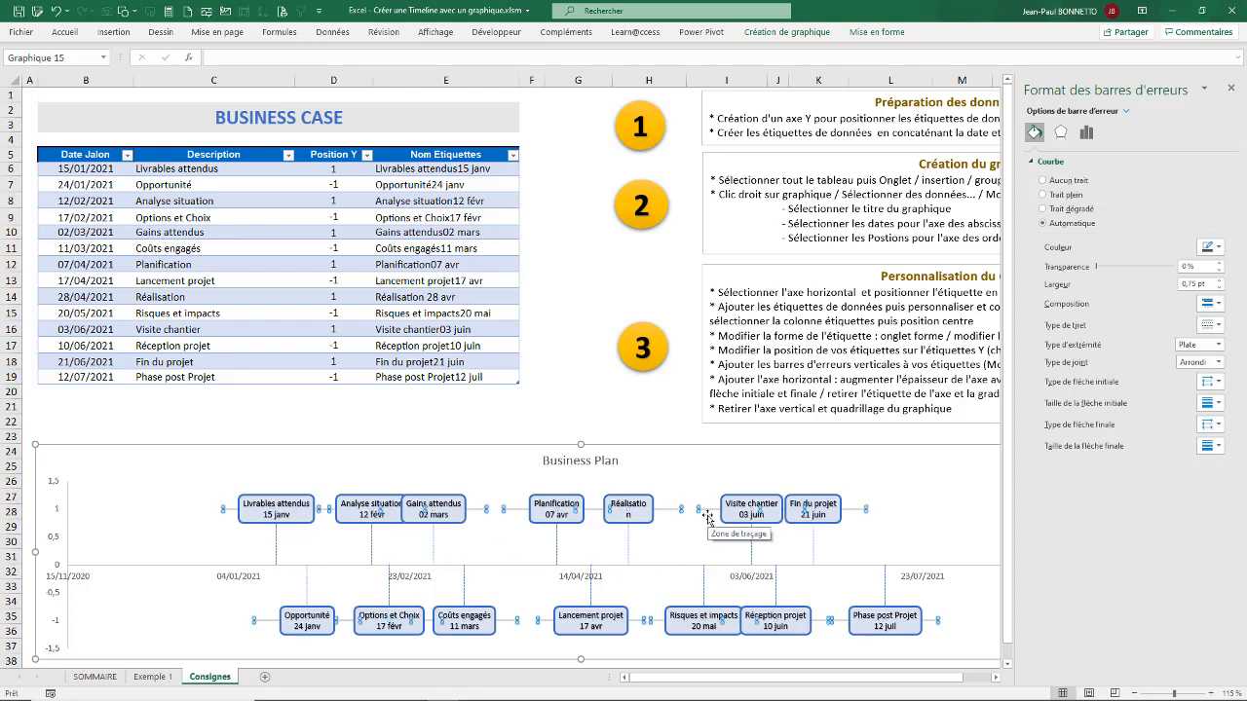
key("Delete")
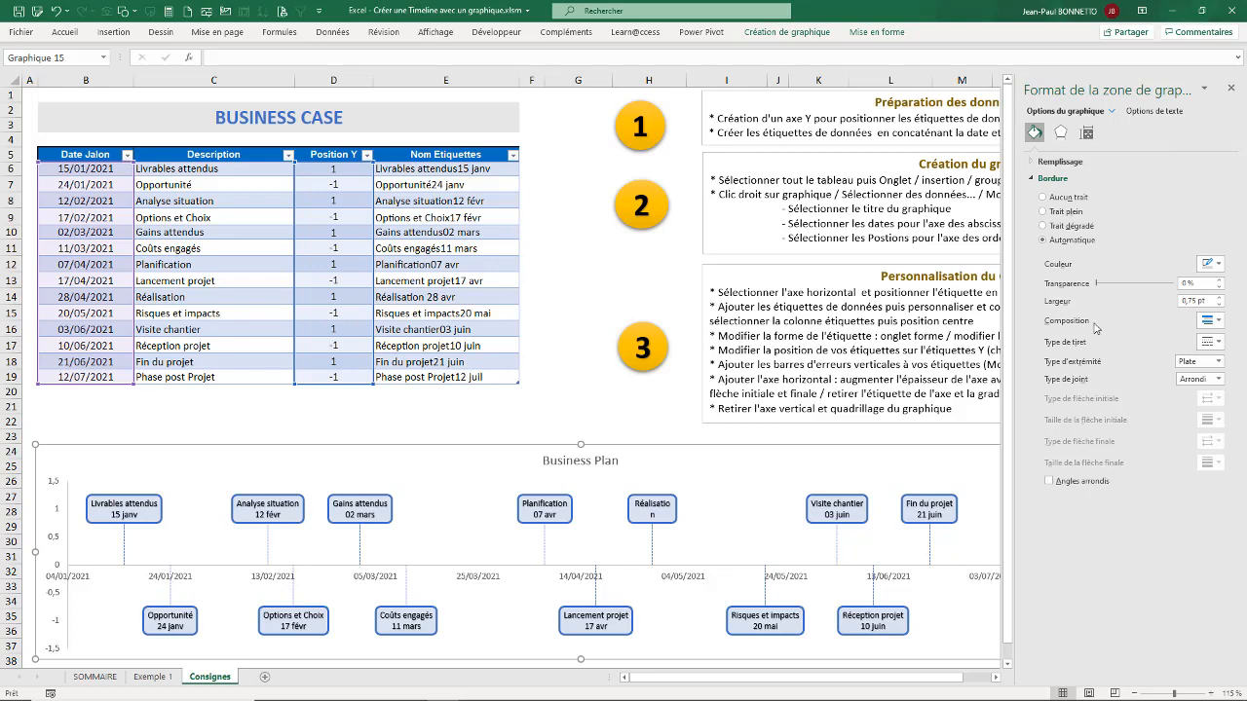
Step: Set the label position of the chart's horizontal axis to Bas
left_click(1116, 112)
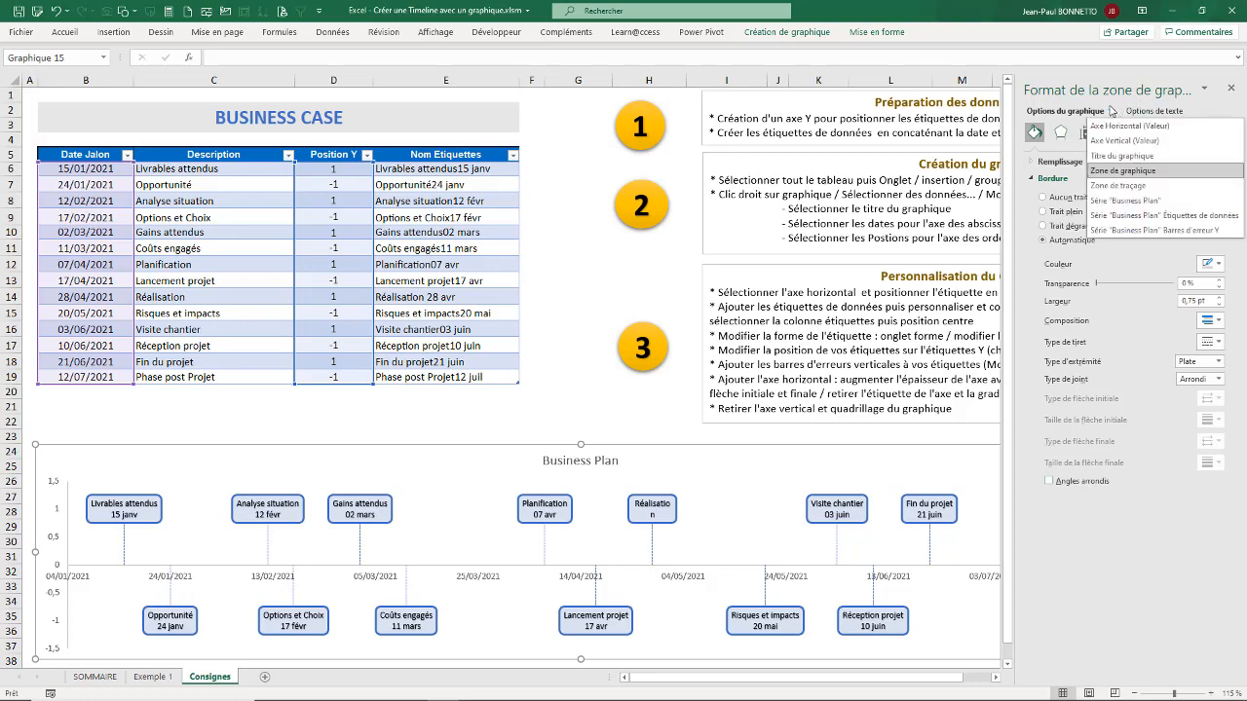
left_click(1130, 126)
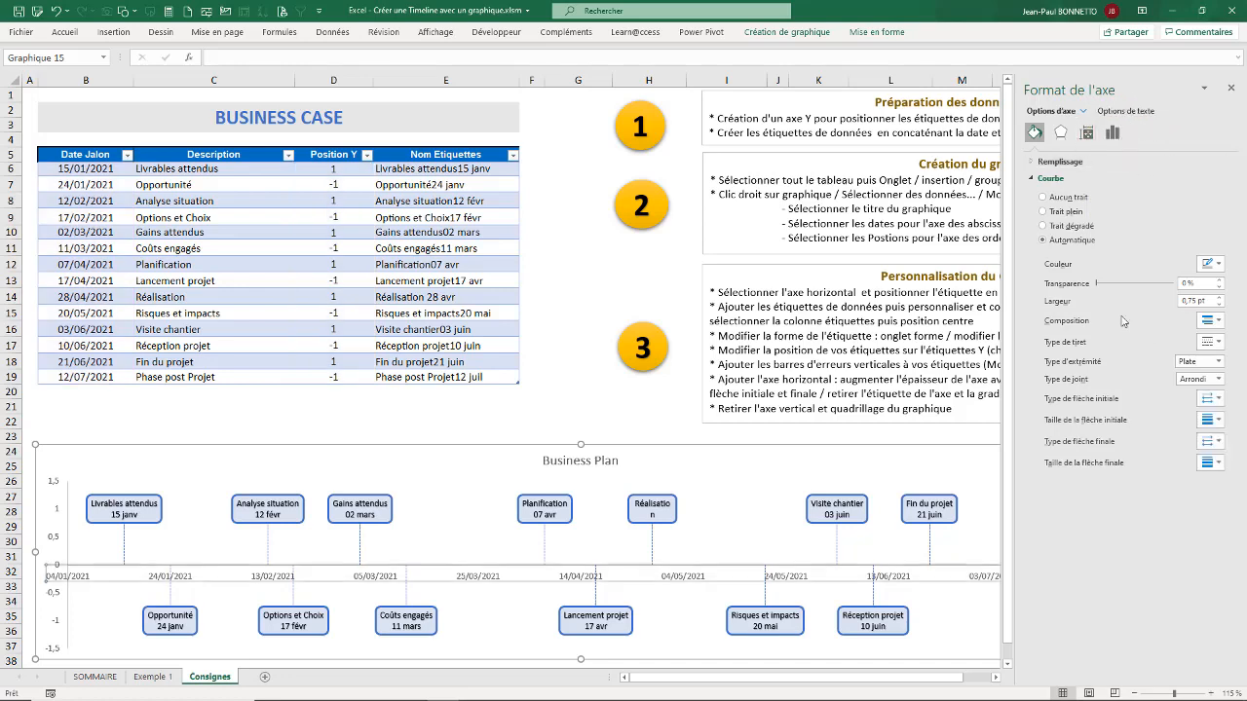
left_click(1088, 133)
left_click(1116, 136)
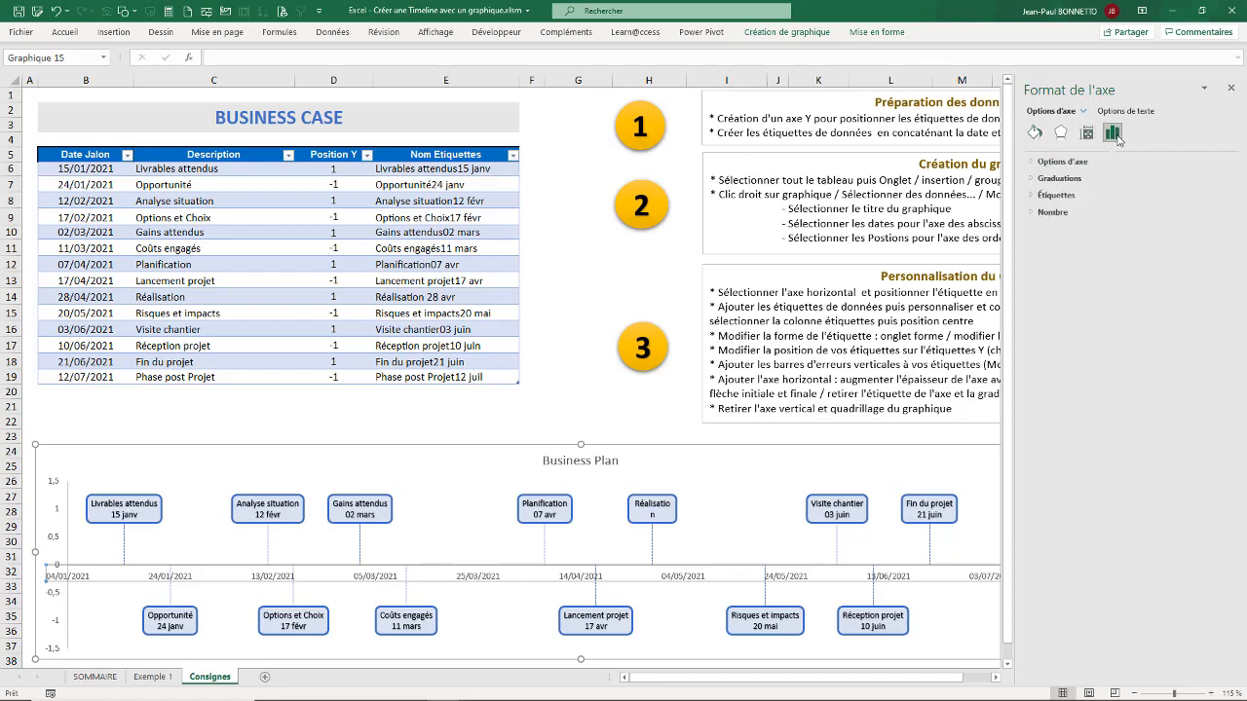
left_click(1033, 195)
left_click(1217, 212)
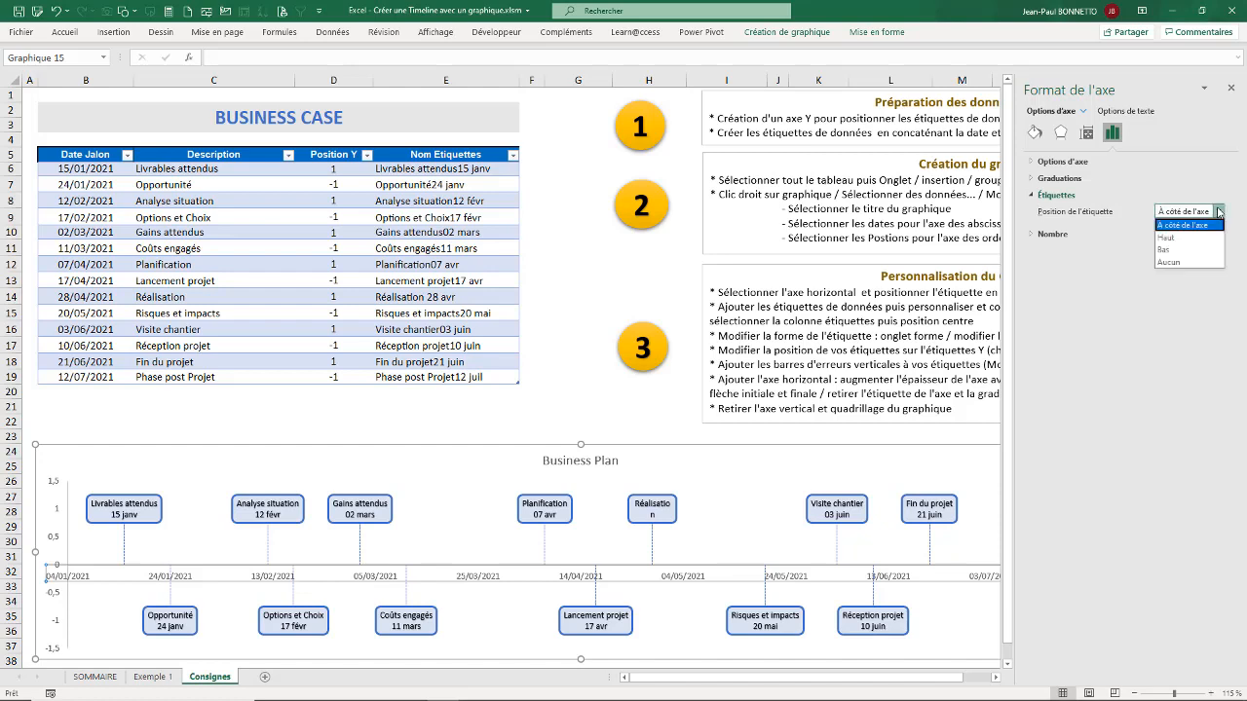
left_click(1173, 251)
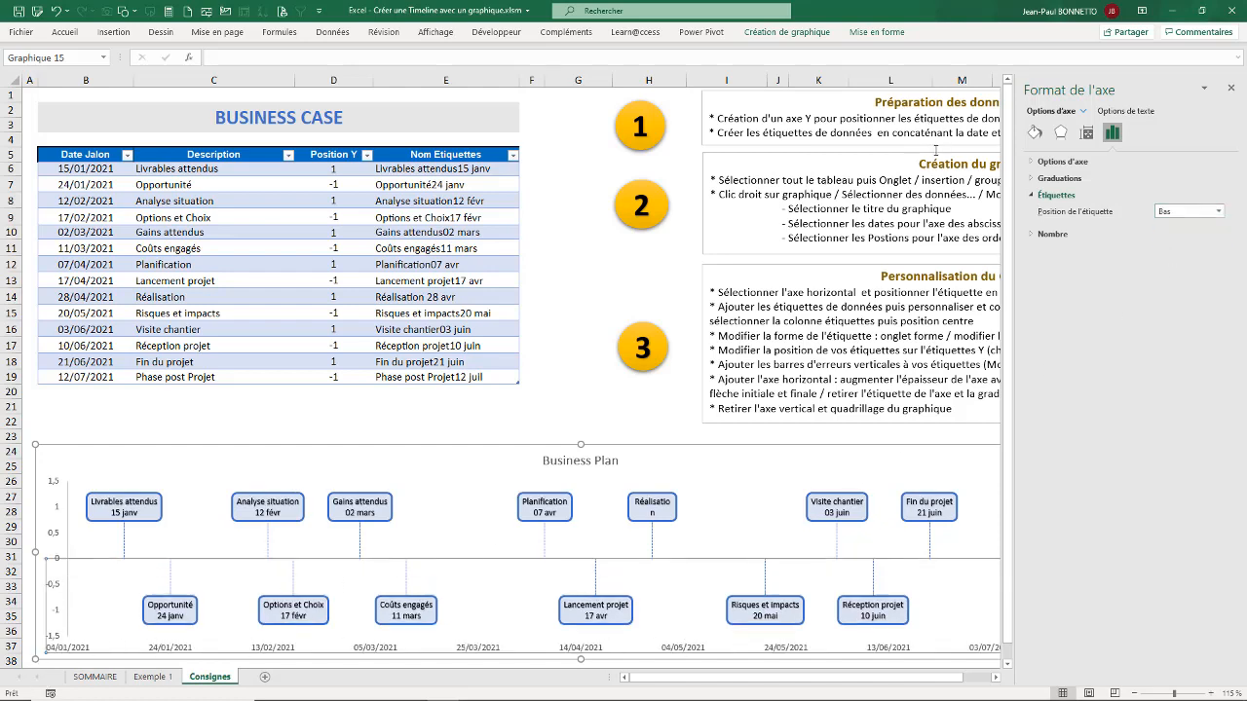
Step: Format the horizontal axis line as a solid blue line with a width of 3 pt
left_click(1031, 179)
left_click(1034, 132)
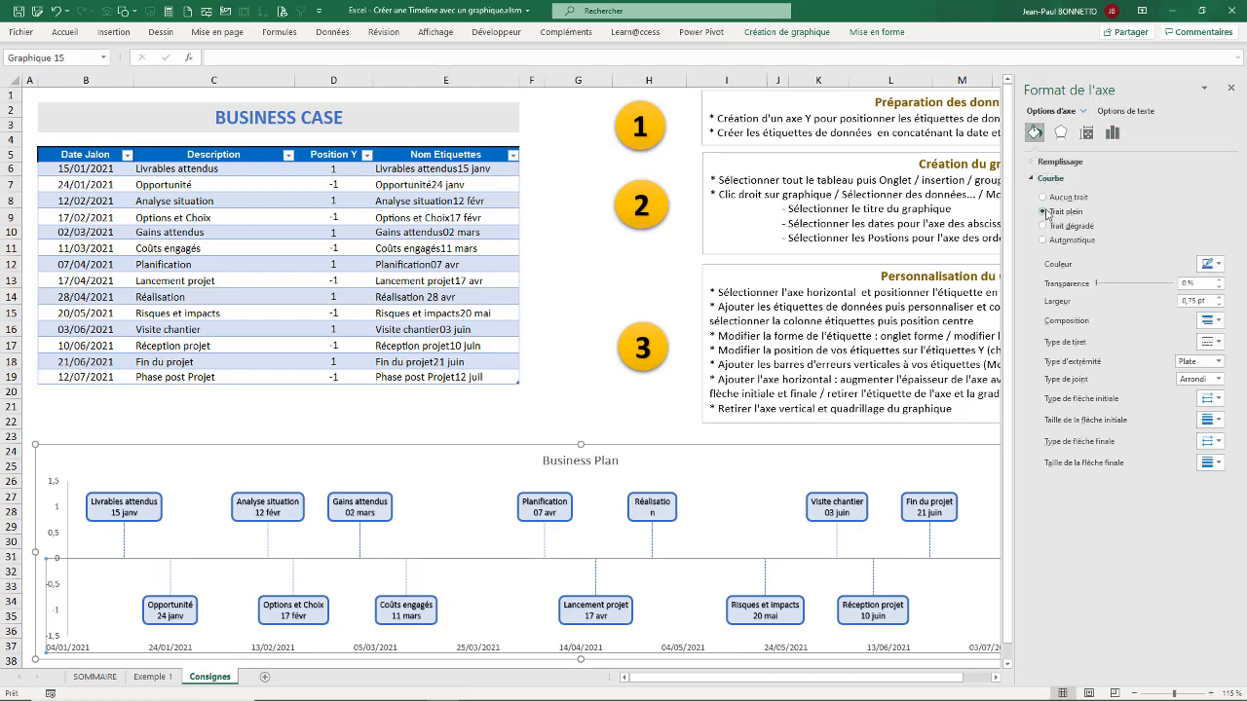
left_click(1217, 265)
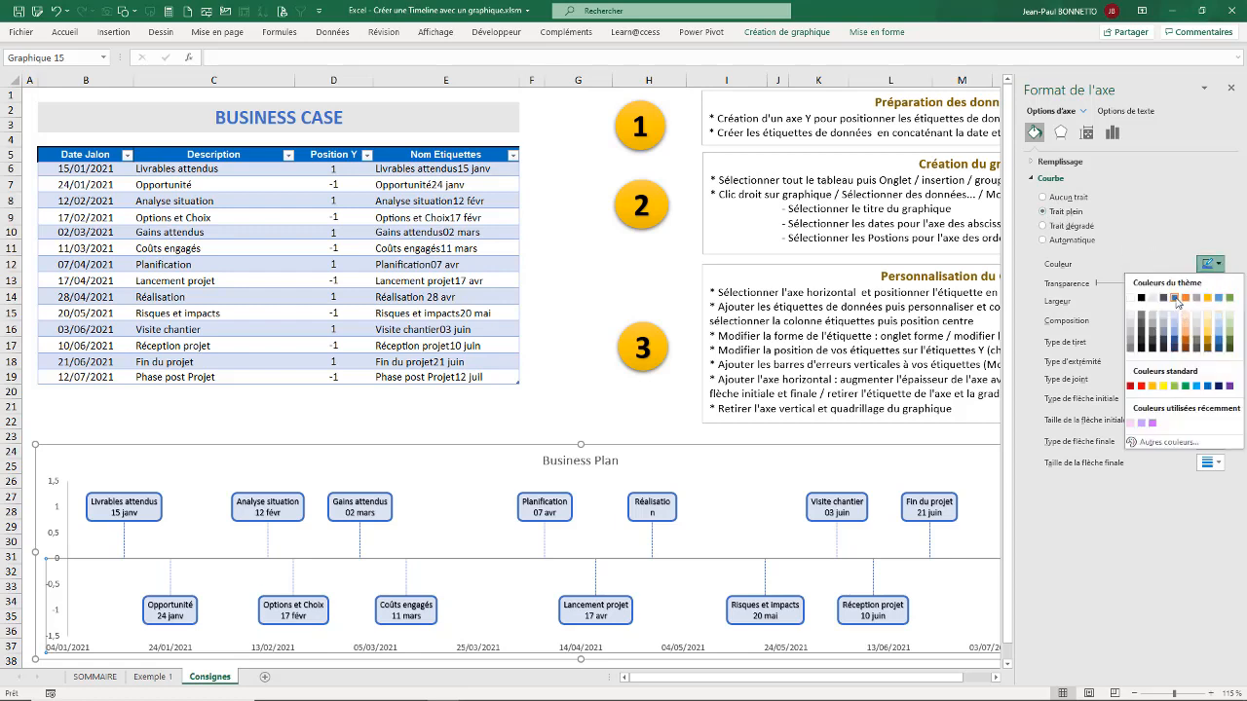
left_click(1175, 297)
left_click(1219, 298)
left_click(1219, 298)
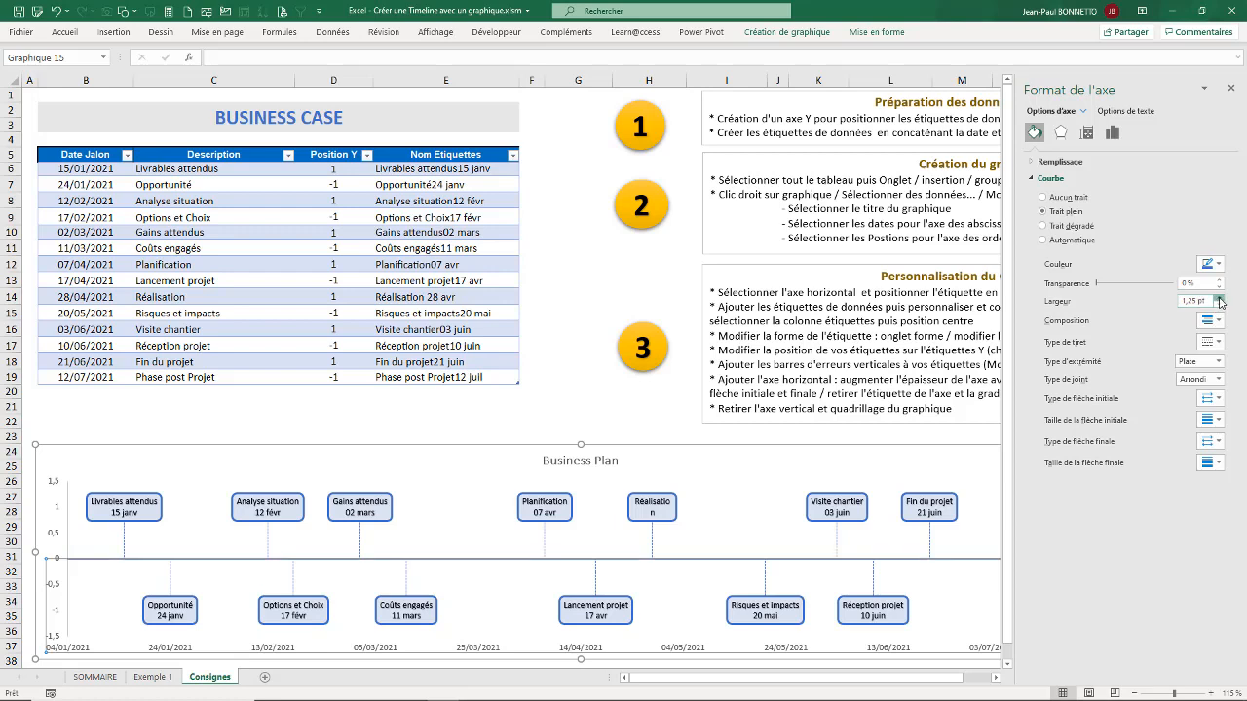
left_click(1219, 298)
left_click(1219, 298)
left_click(1218, 298)
left_click(1219, 298)
left_click(1219, 298)
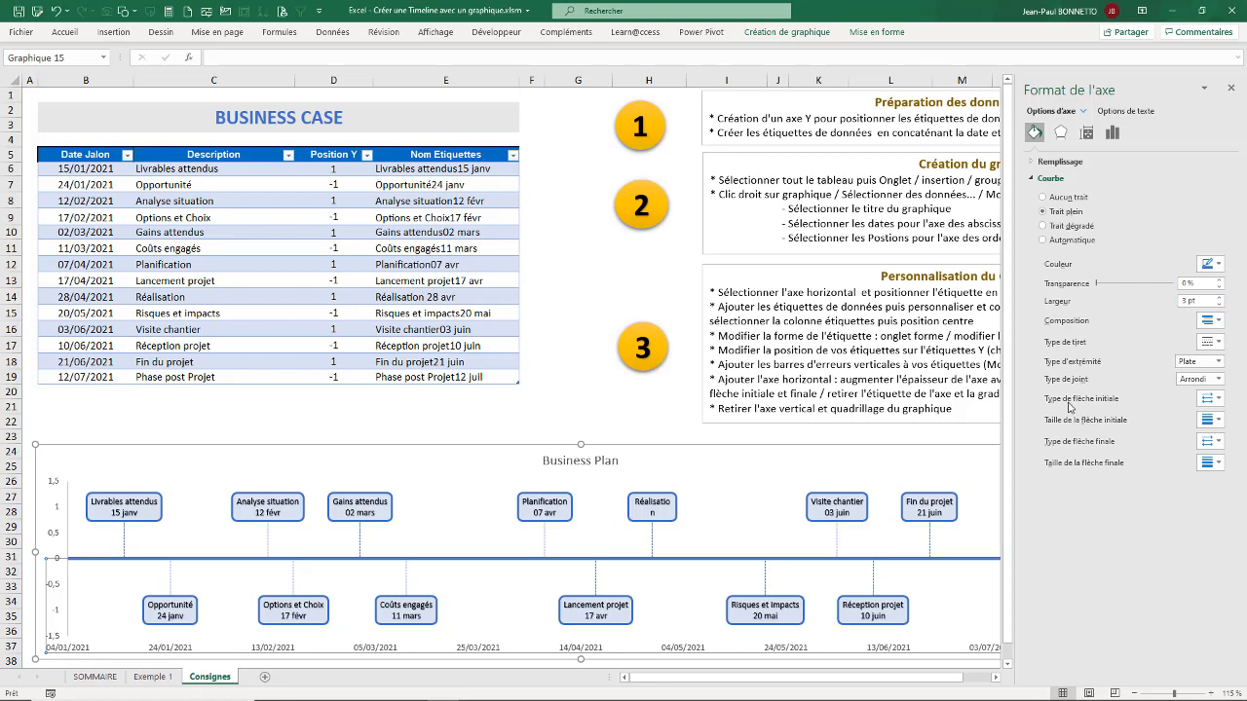
Step: Give the horizontal axis line a round start arrowhead and a stealth end arrowhead, and close the axis formatting
left_click(1217, 400)
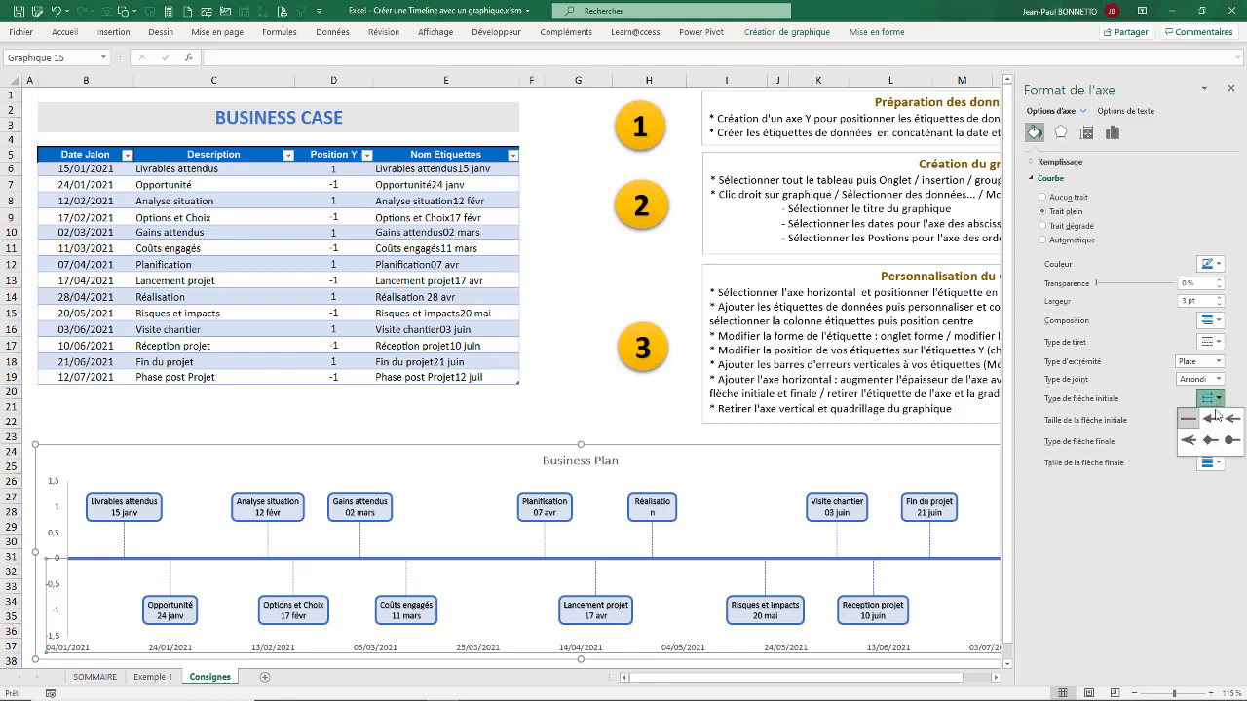
left_click(1231, 443)
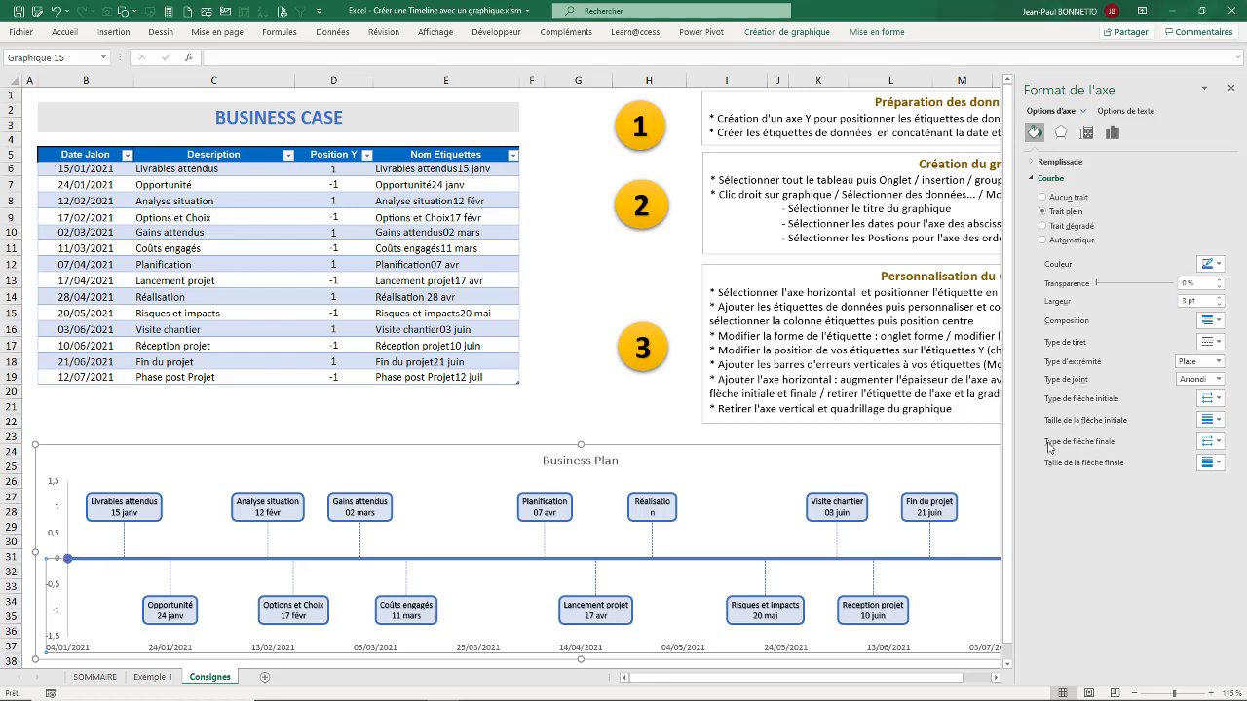
left_click(1217, 442)
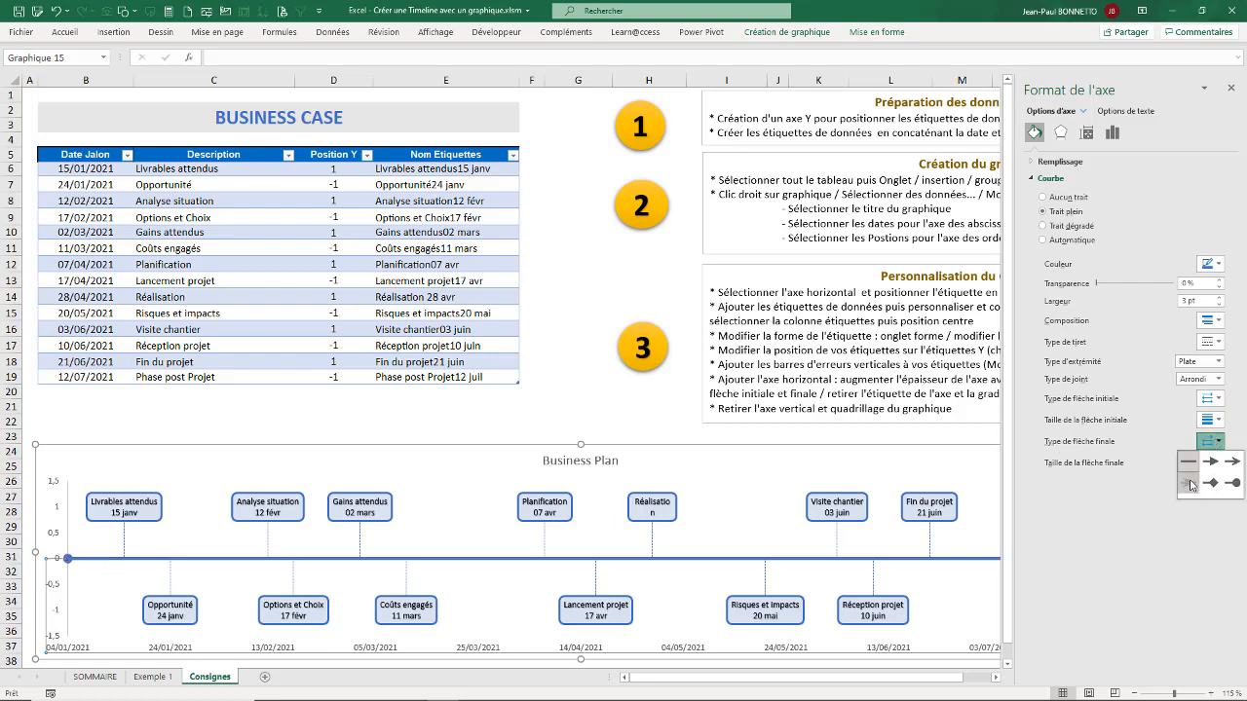
left_click(1191, 485)
left_click(1232, 89)
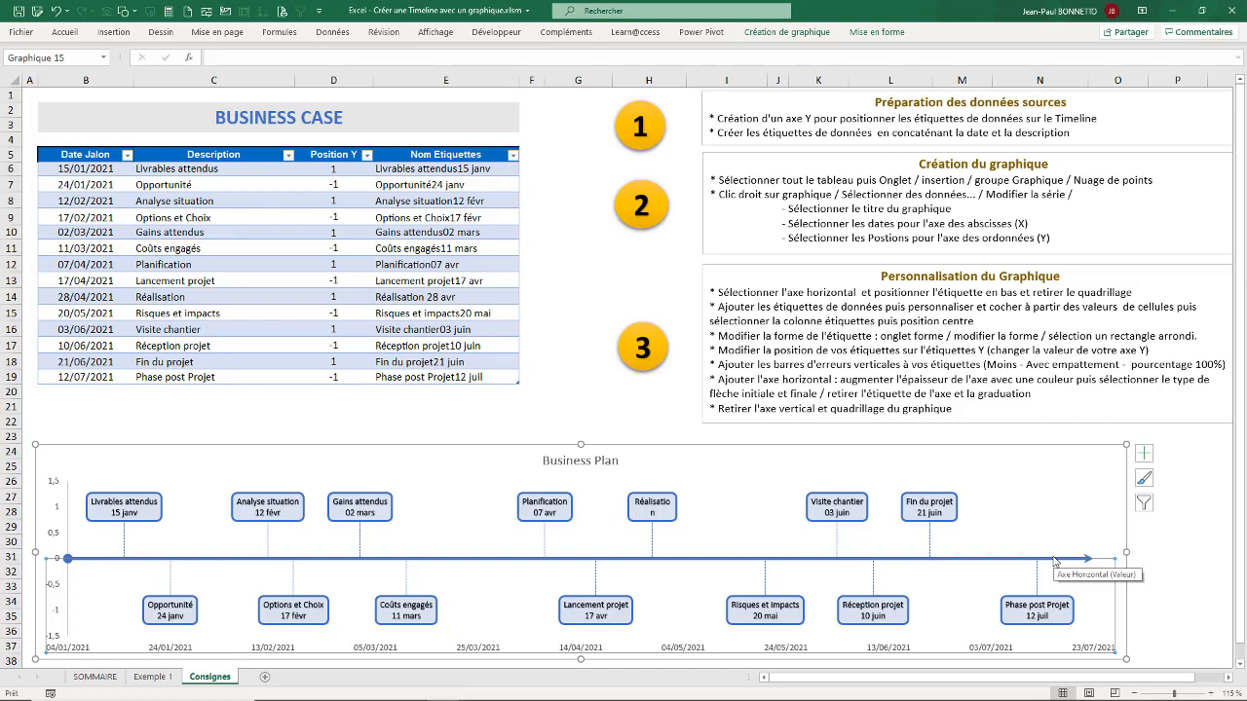
Step: Widen the Réalisation data label so its name fits on one line with the date below
left_click(672, 507)
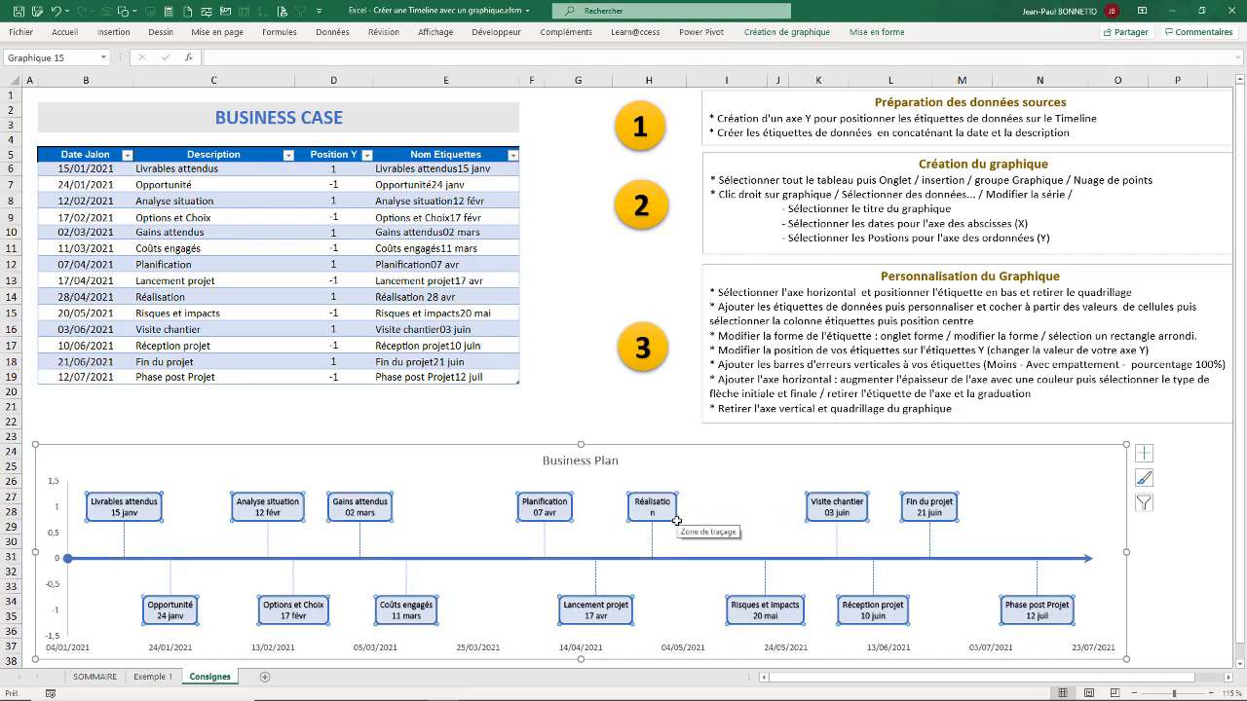
left_click(680, 518)
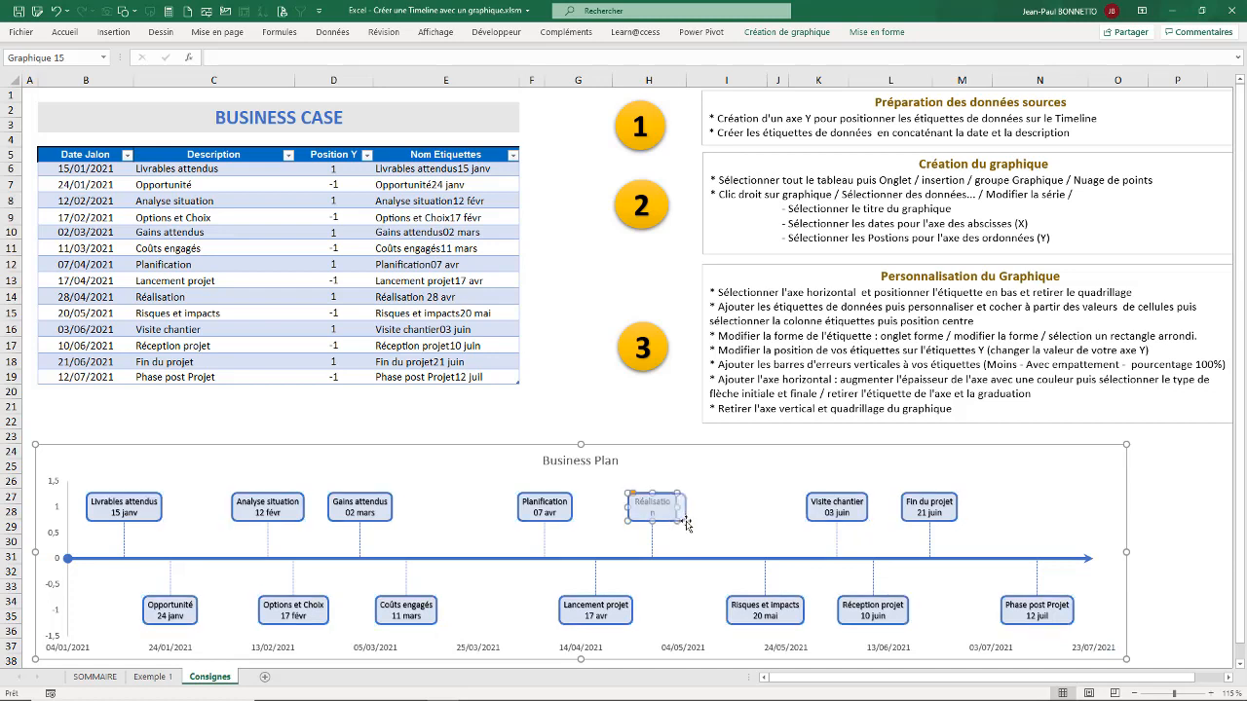
left_click(1073, 500)
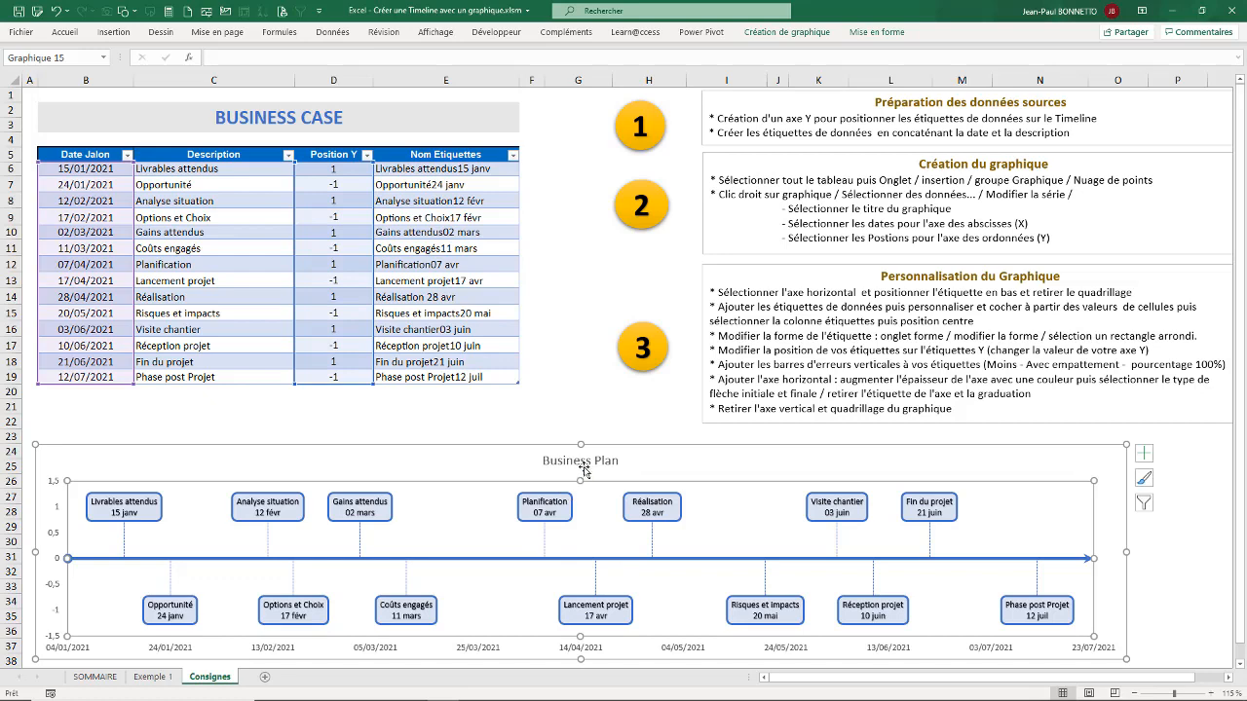
Step: Apply the black WordArt style to the Business Plan chart title, make it bold and colour it dark blue
left_click(611, 466)
left_click(876, 32)
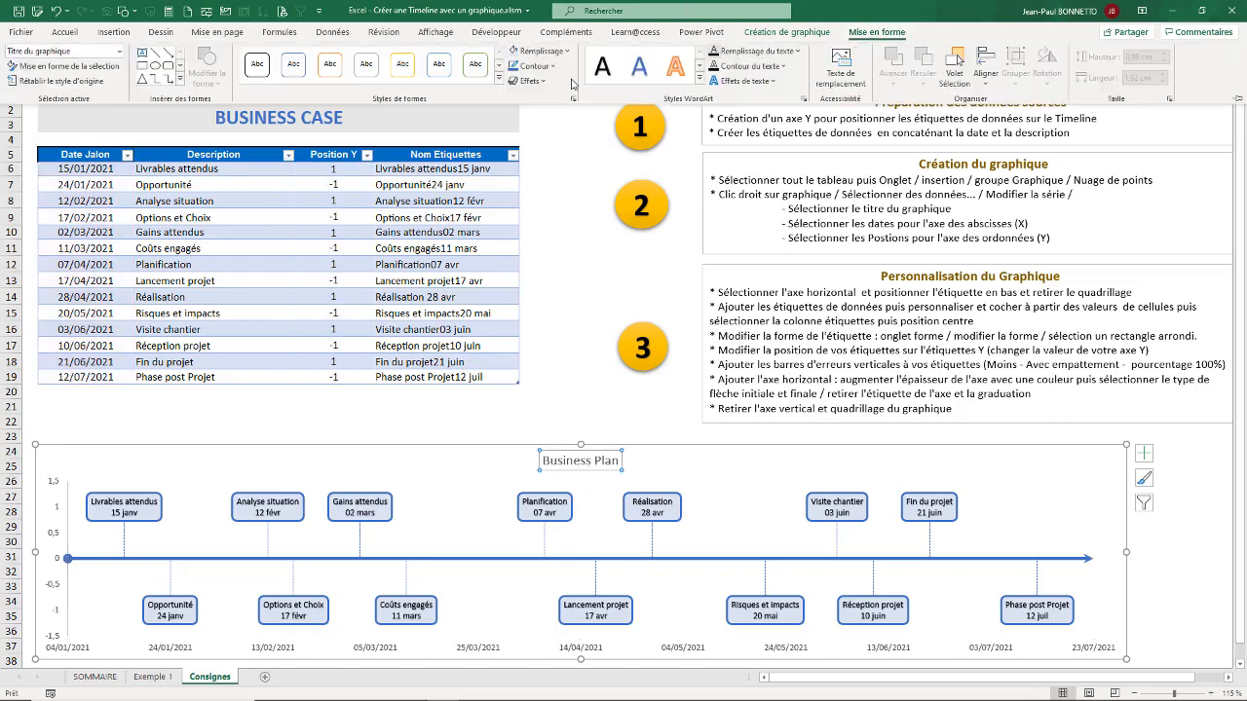
left_click(602, 67)
left_click(63, 32)
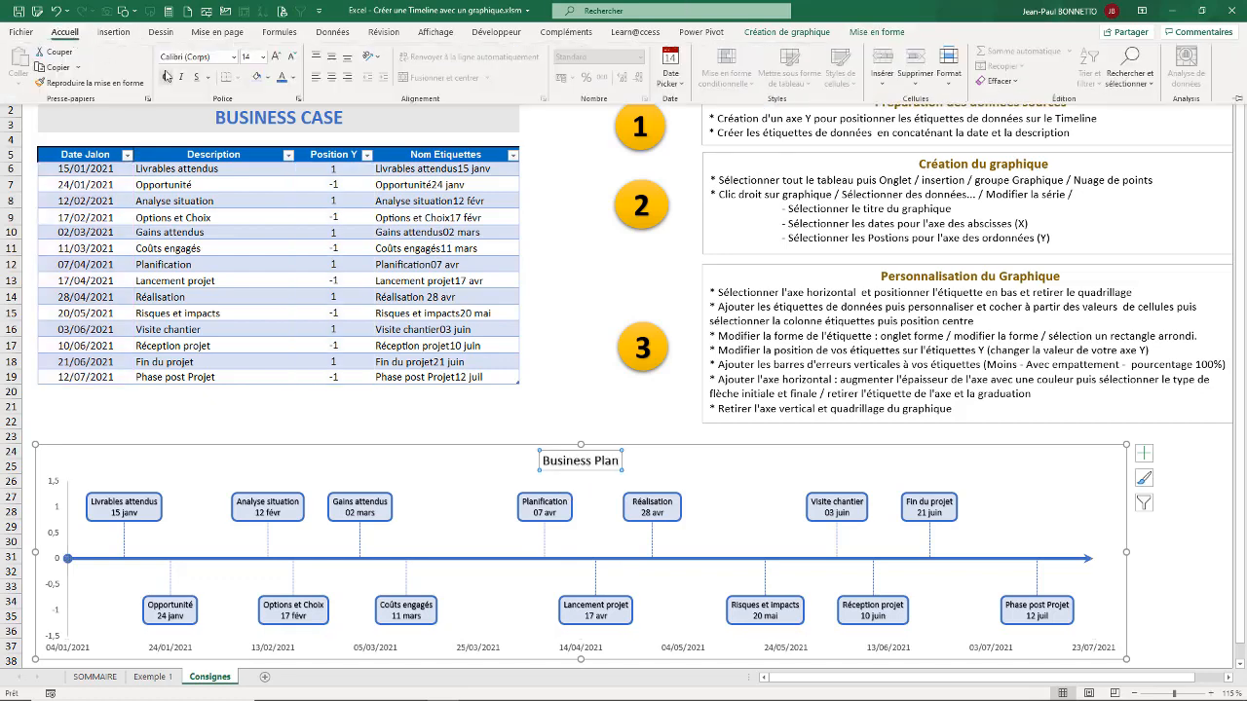
left_click(166, 77)
left_click(292, 77)
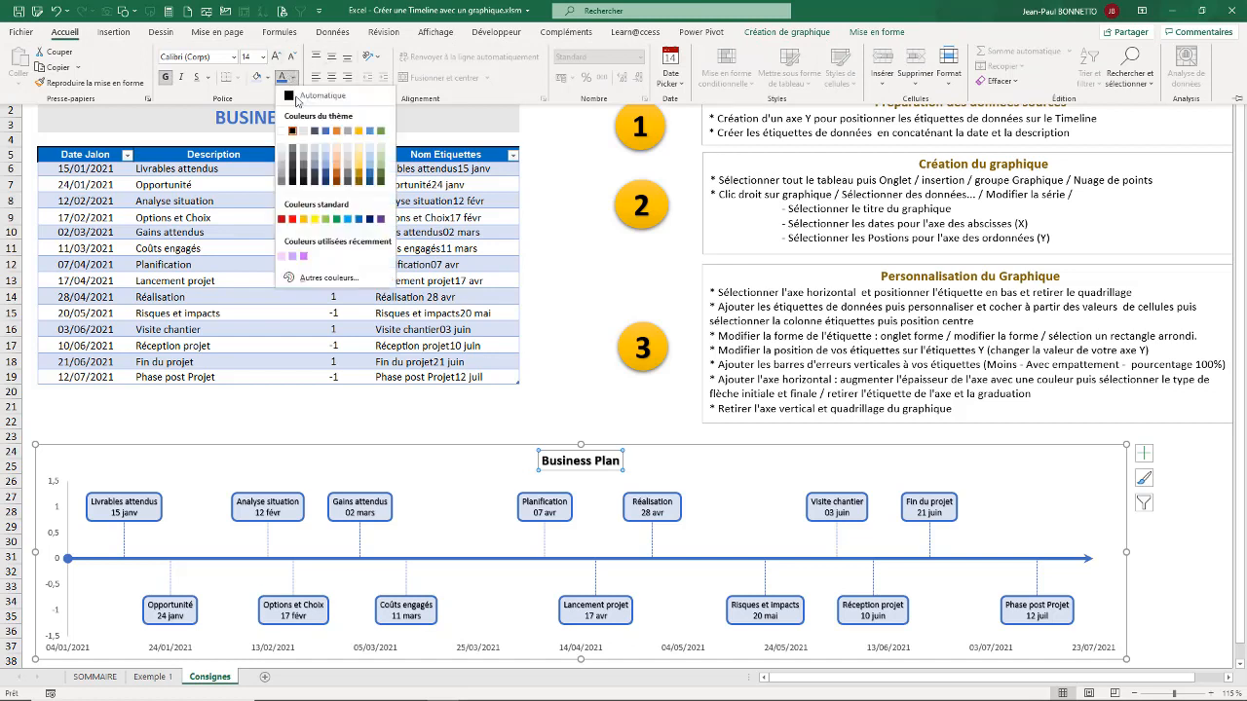
left_click(325, 178)
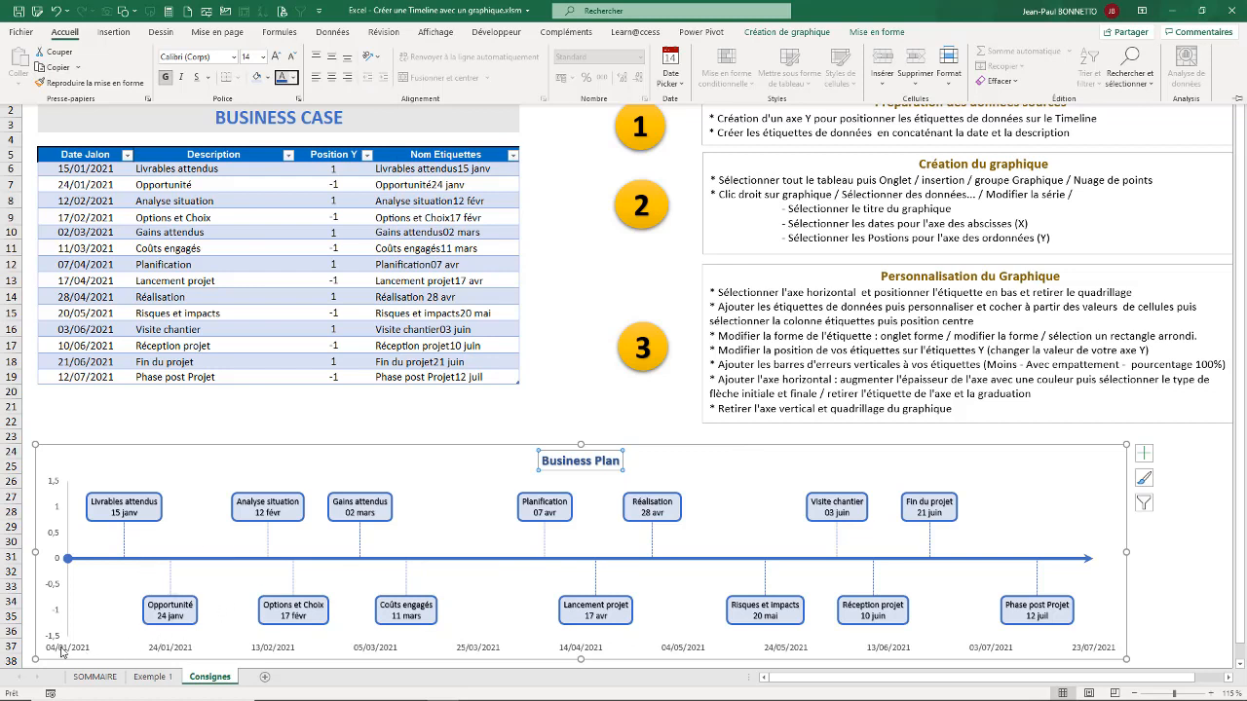
Step: Remove the chart's vertical axis and set the horizontal axis label position to Aucun
left_click(1145, 453)
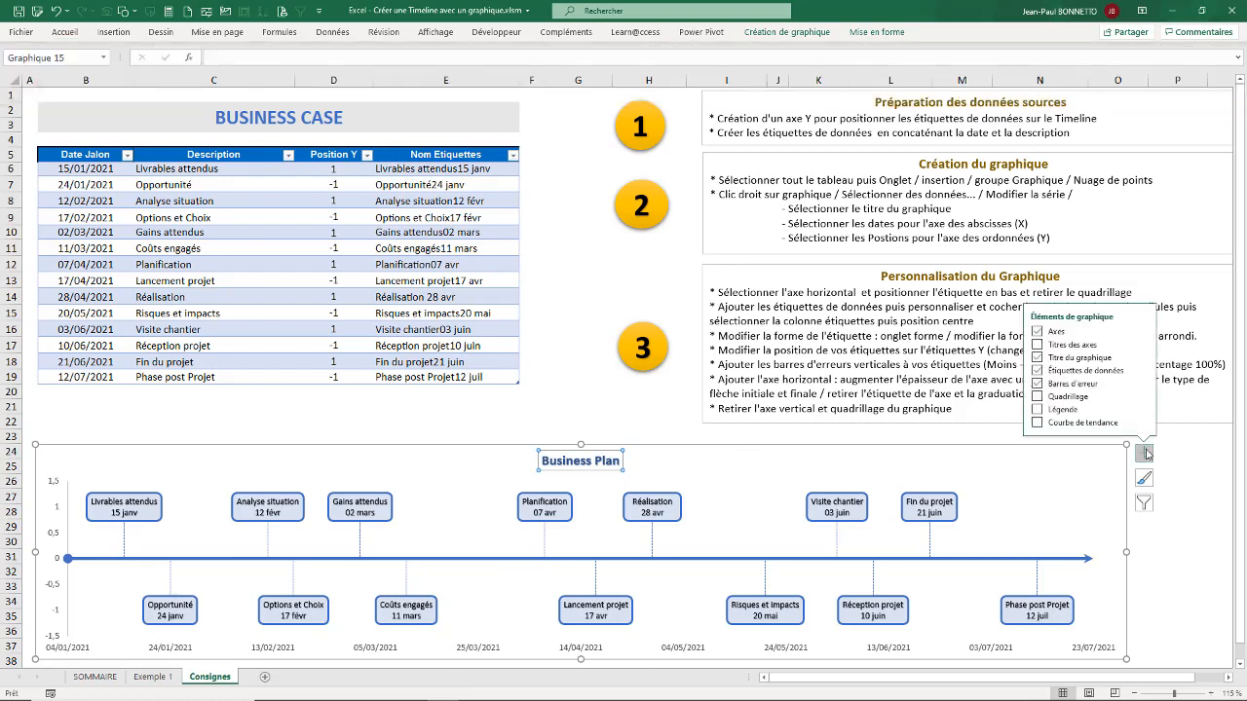
left_click(1144, 333)
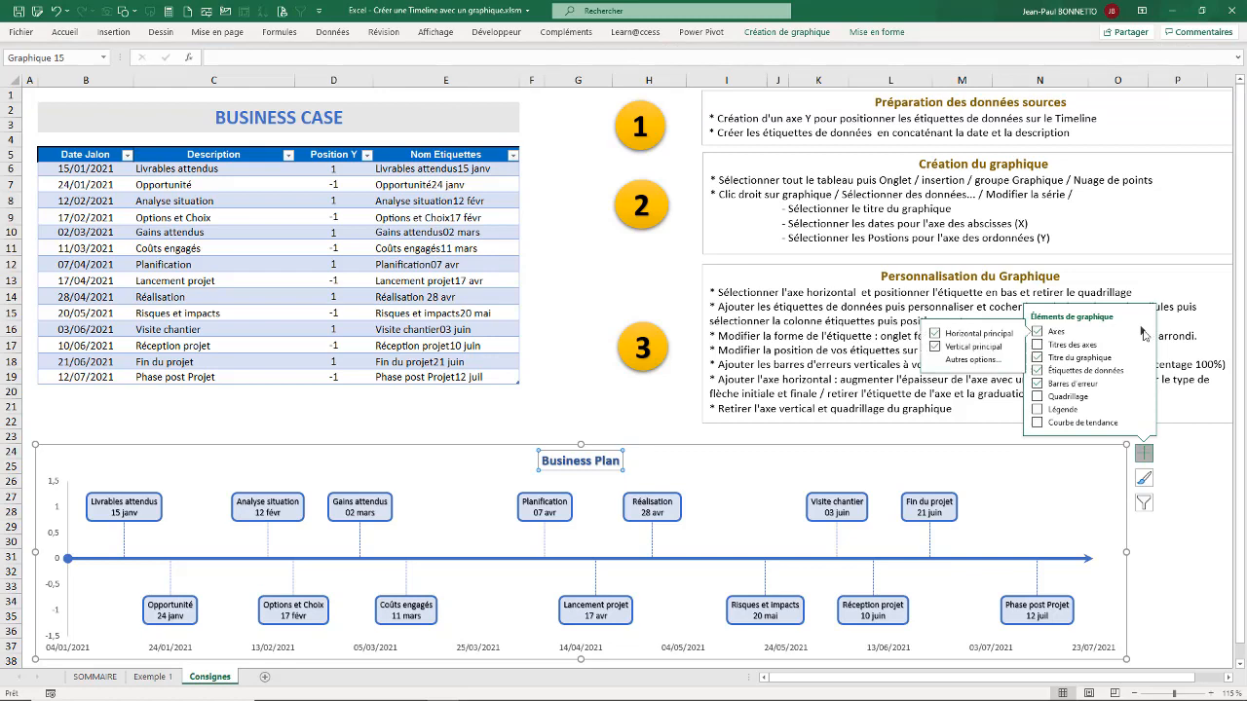
left_click(973, 360)
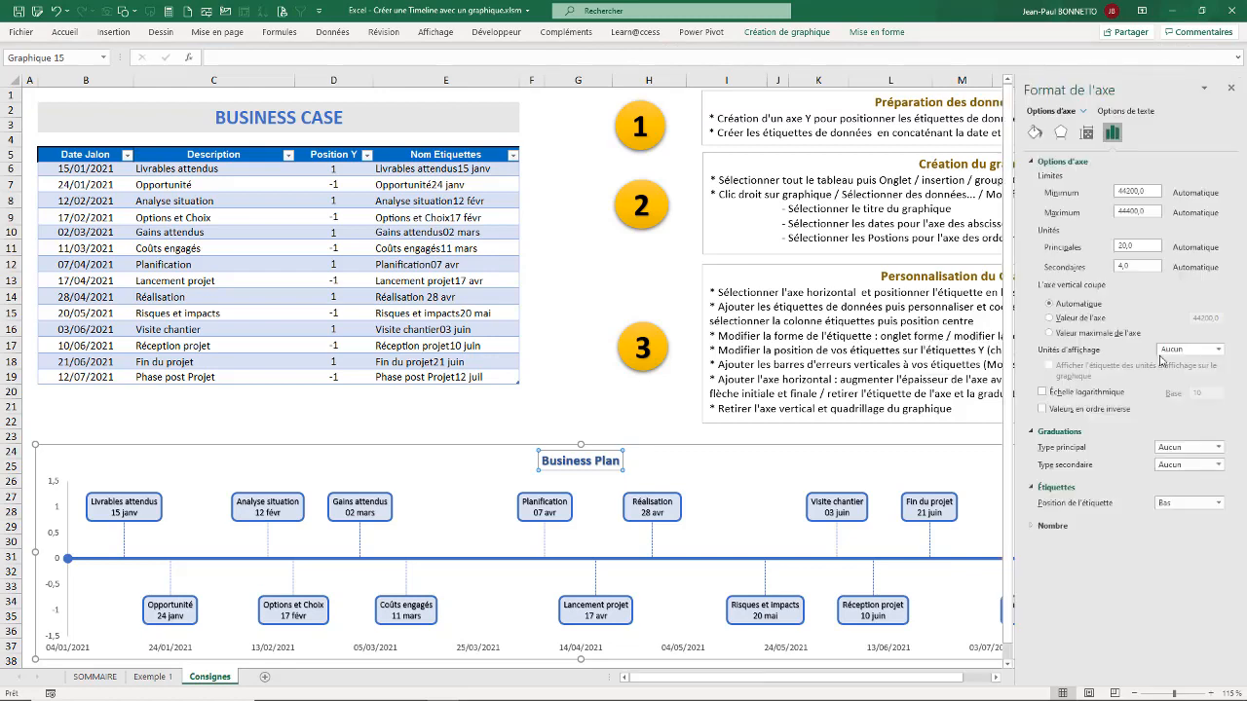
left_click(1059, 432)
left_click(1218, 463)
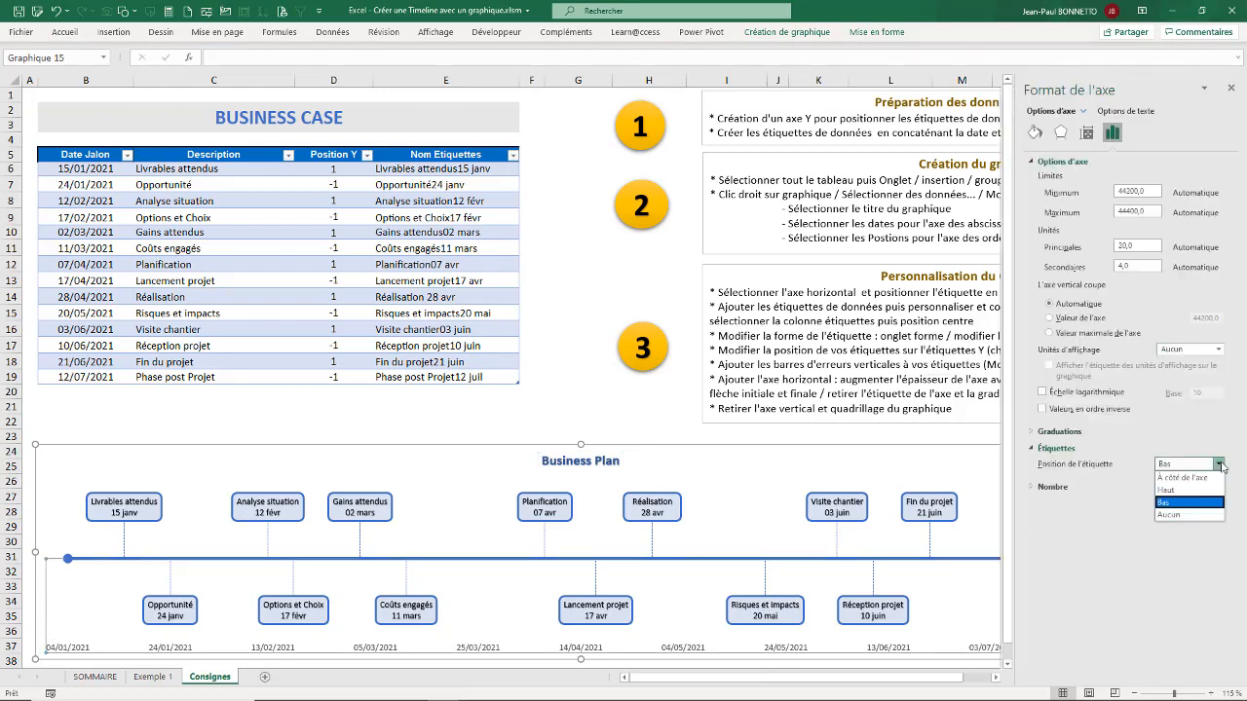
left_click(1182, 519)
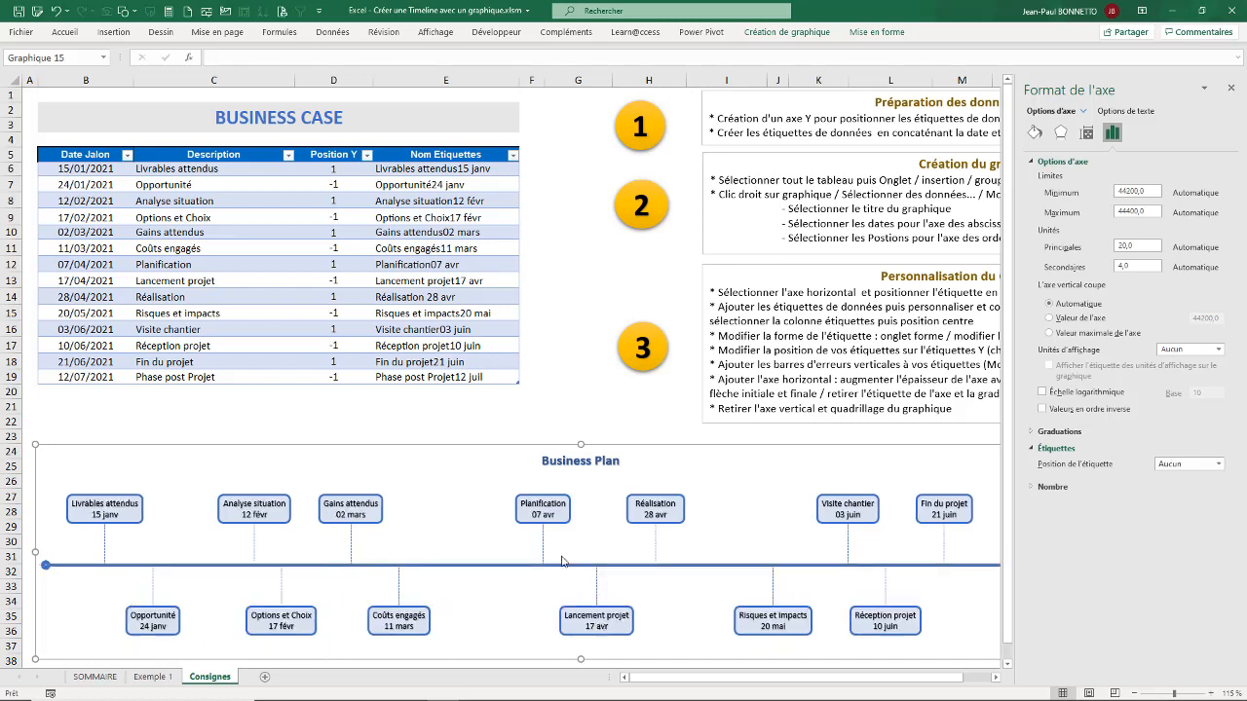
left_click(1230, 88)
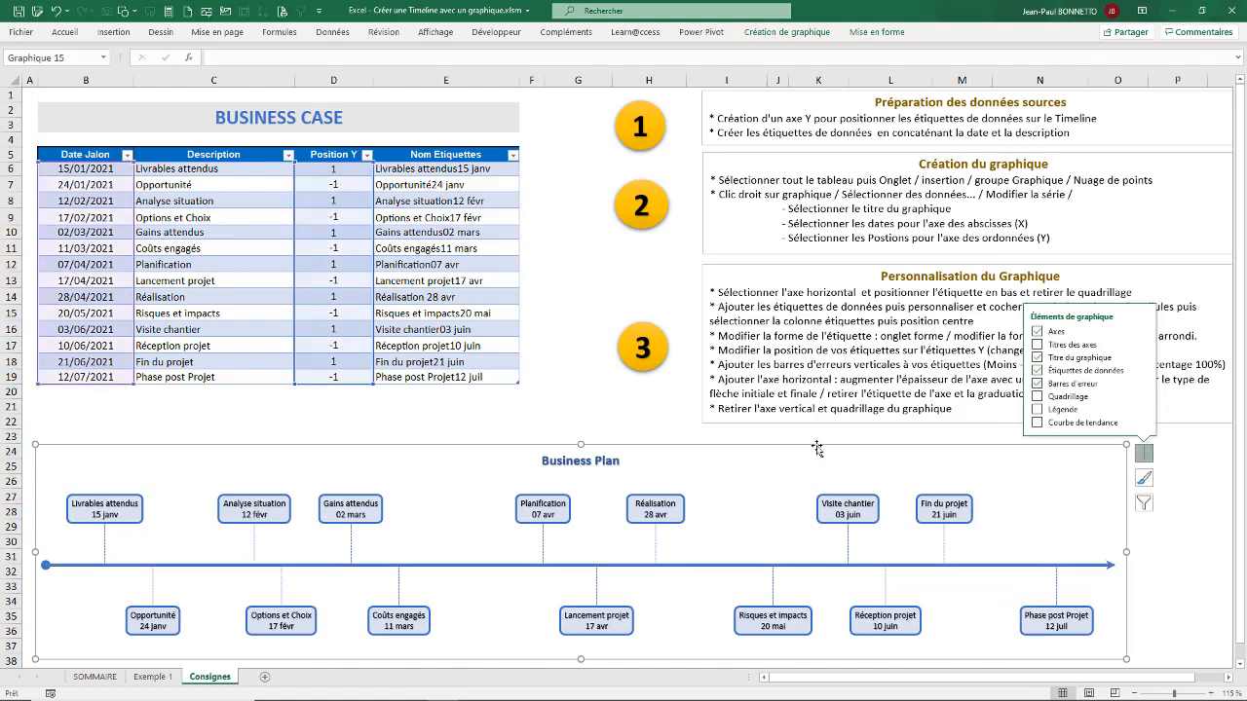
Step: Shift the whole Business Plan chart slightly to the right and up beneath the table
left_click(542, 422)
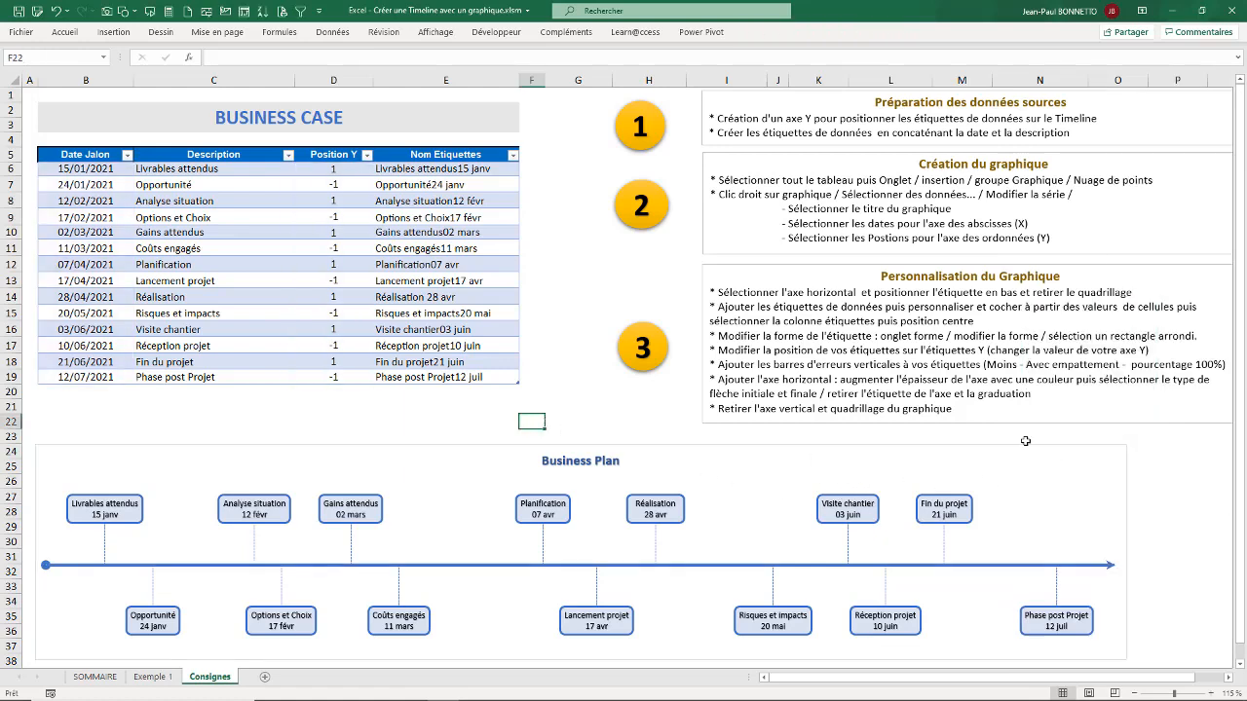
left_click_drag(1017, 447, 1030, 445)
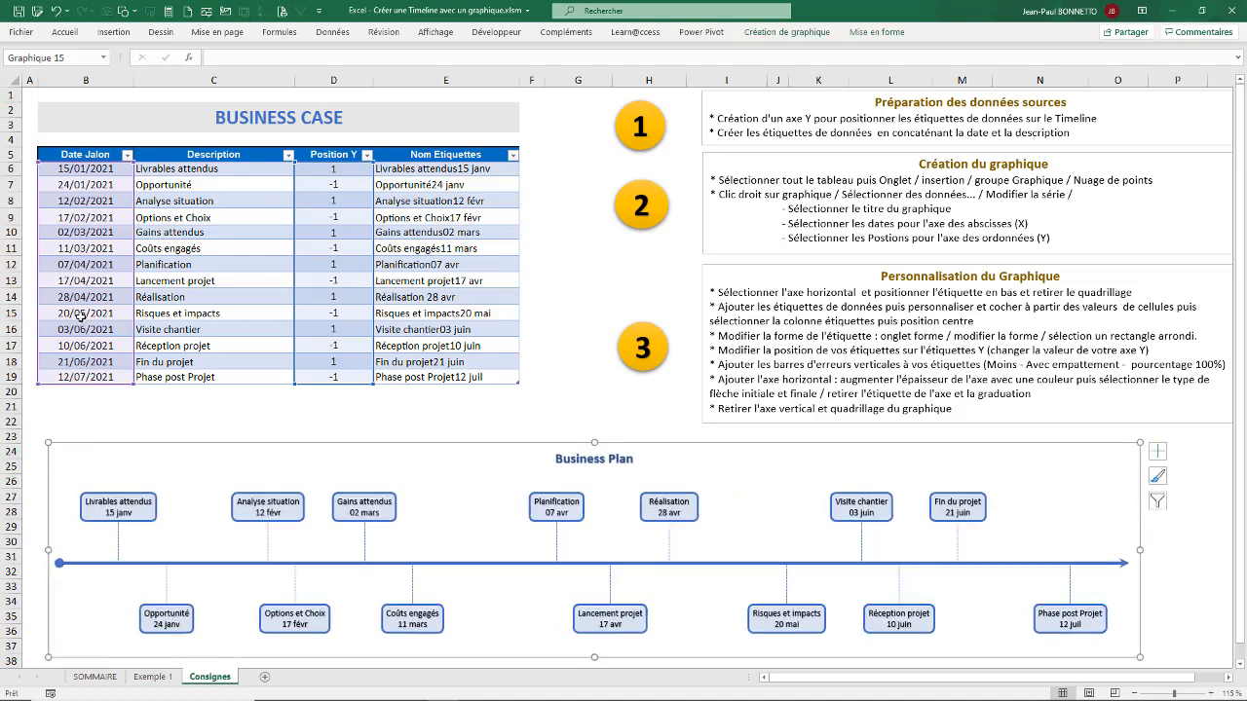
Step: Change the Date Jalon of the Lancement projet milestone to 21/04/2021
left_click(85, 280)
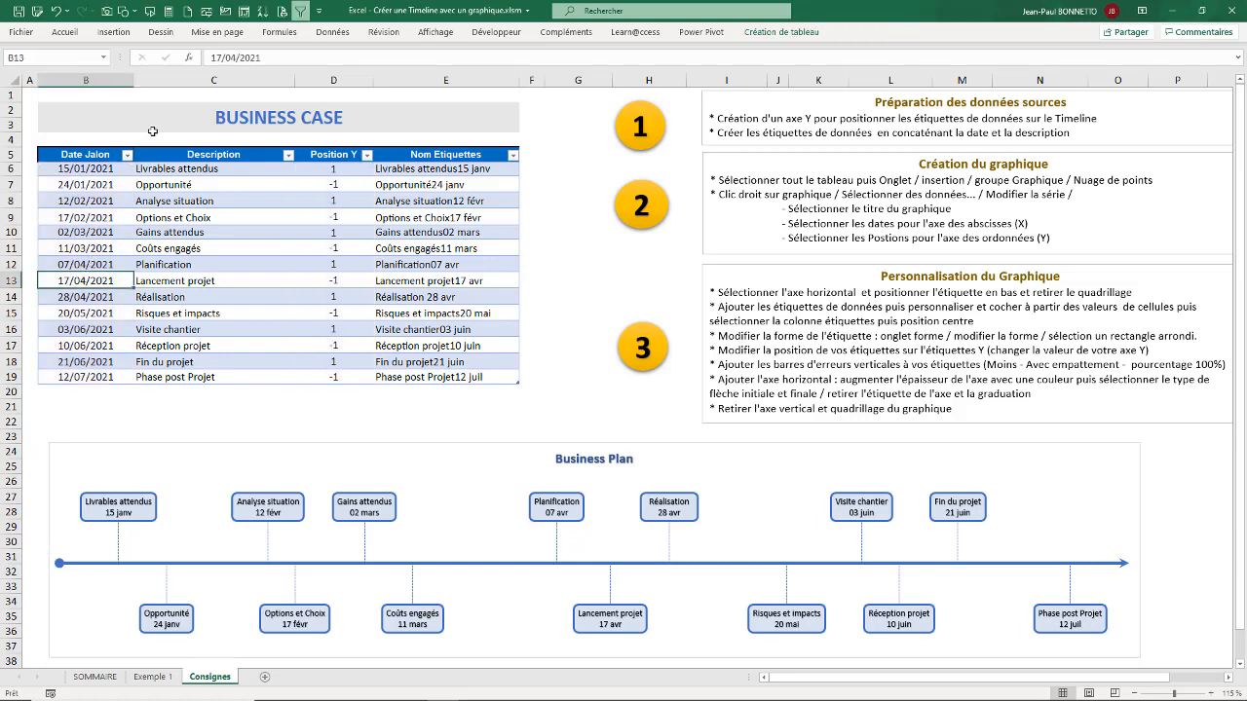
left_click_drag(223, 59, 205, 6)
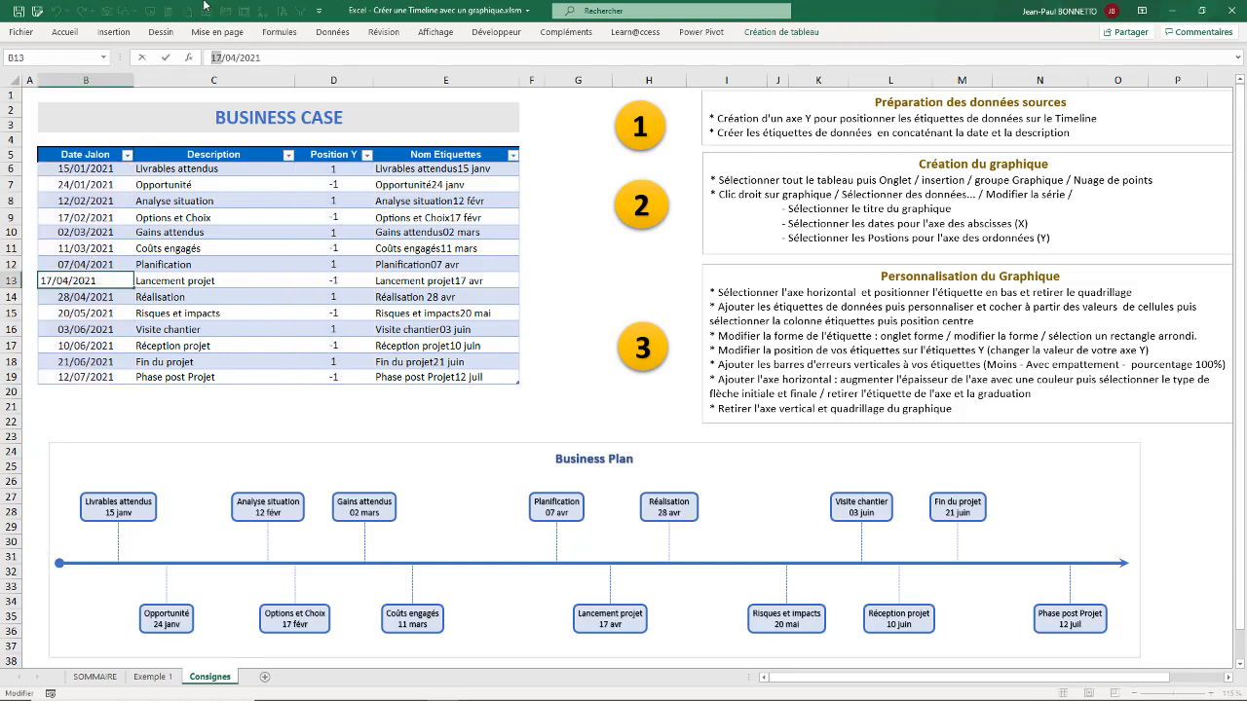
type("21")
key("Return")
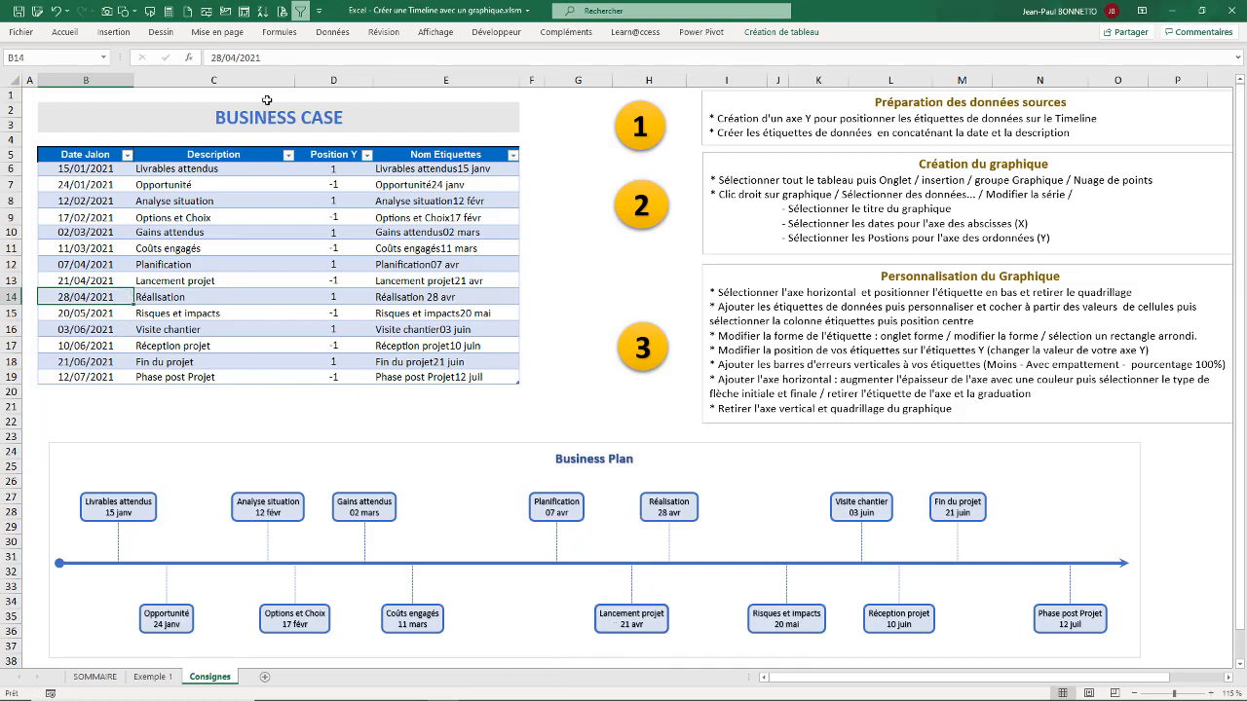
Step: Change the Date Jalon of the Réalisation milestone to 02/05/2021
left_click_drag(241, 57, 216, 56)
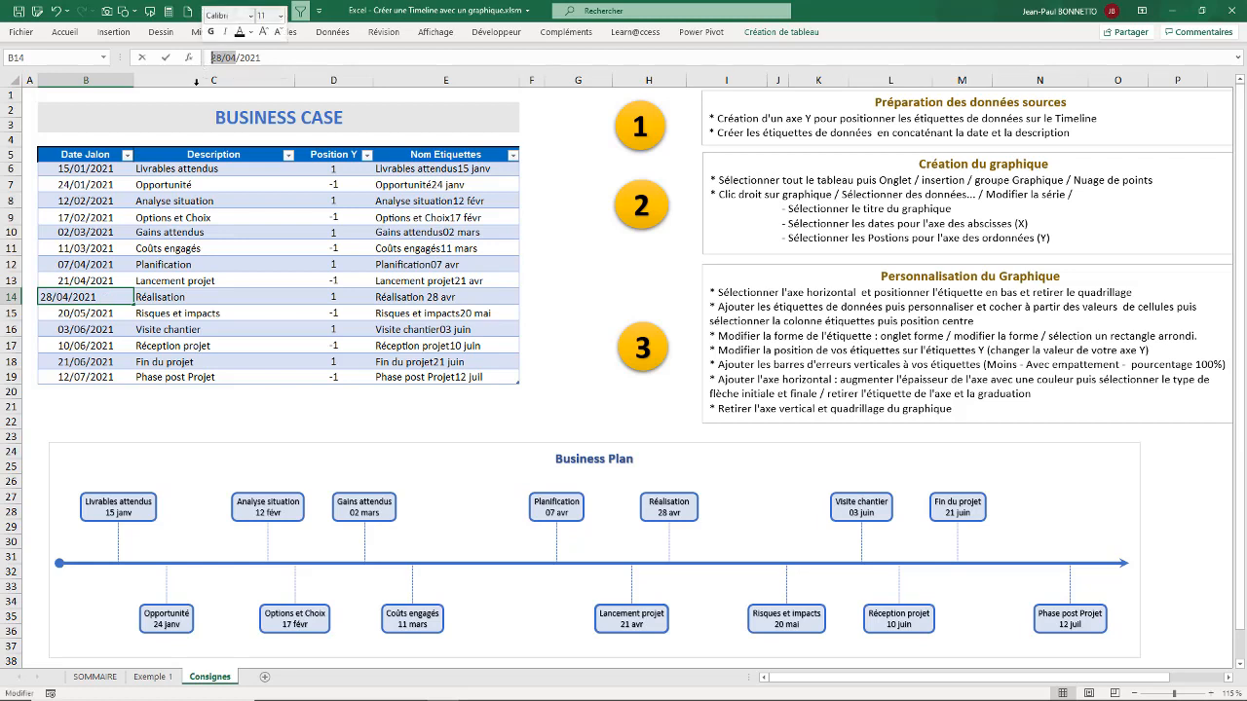
key("BackSpace")
type("/05")
key("Return")
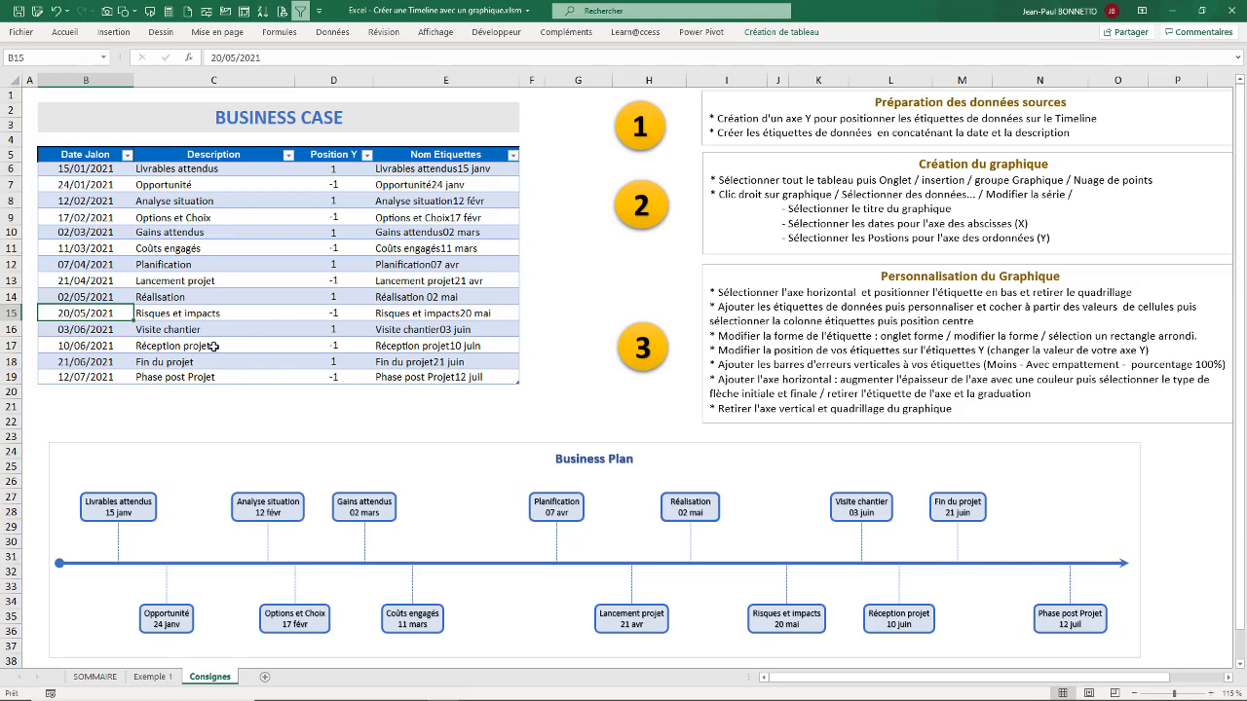
Step: Remove the outline and the fill of the Business Plan chart area
left_click(789, 448)
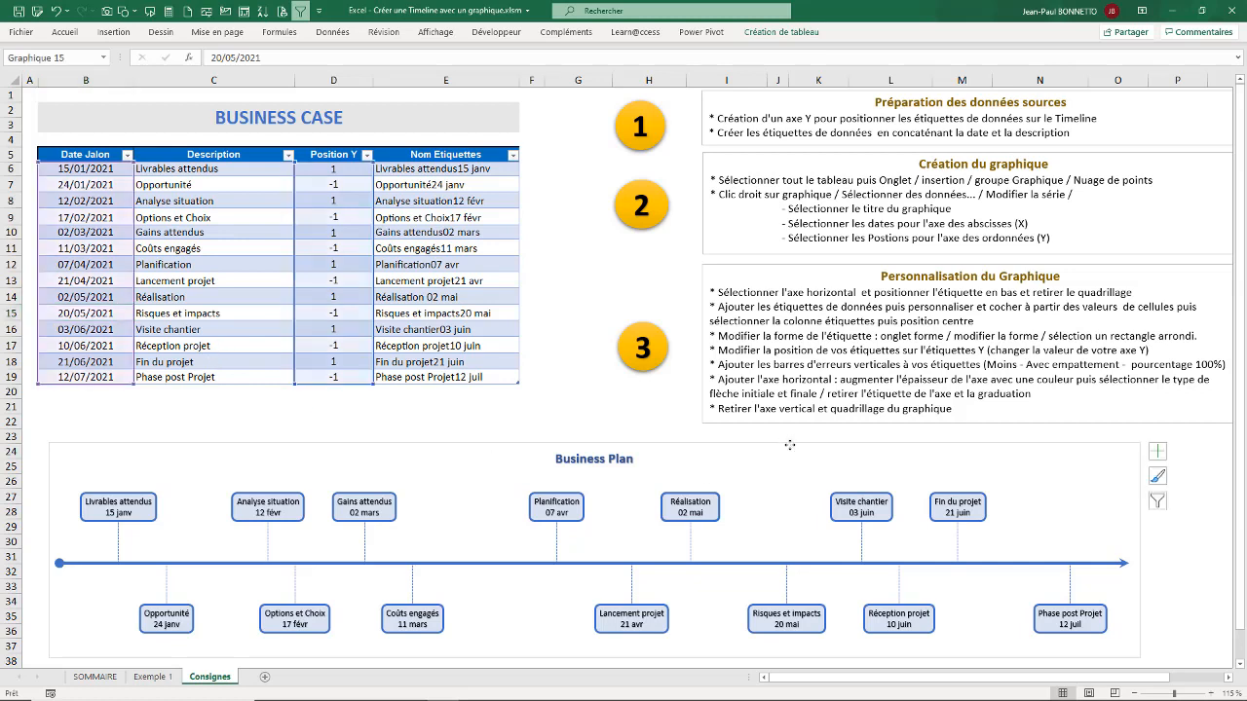
left_click(874, 32)
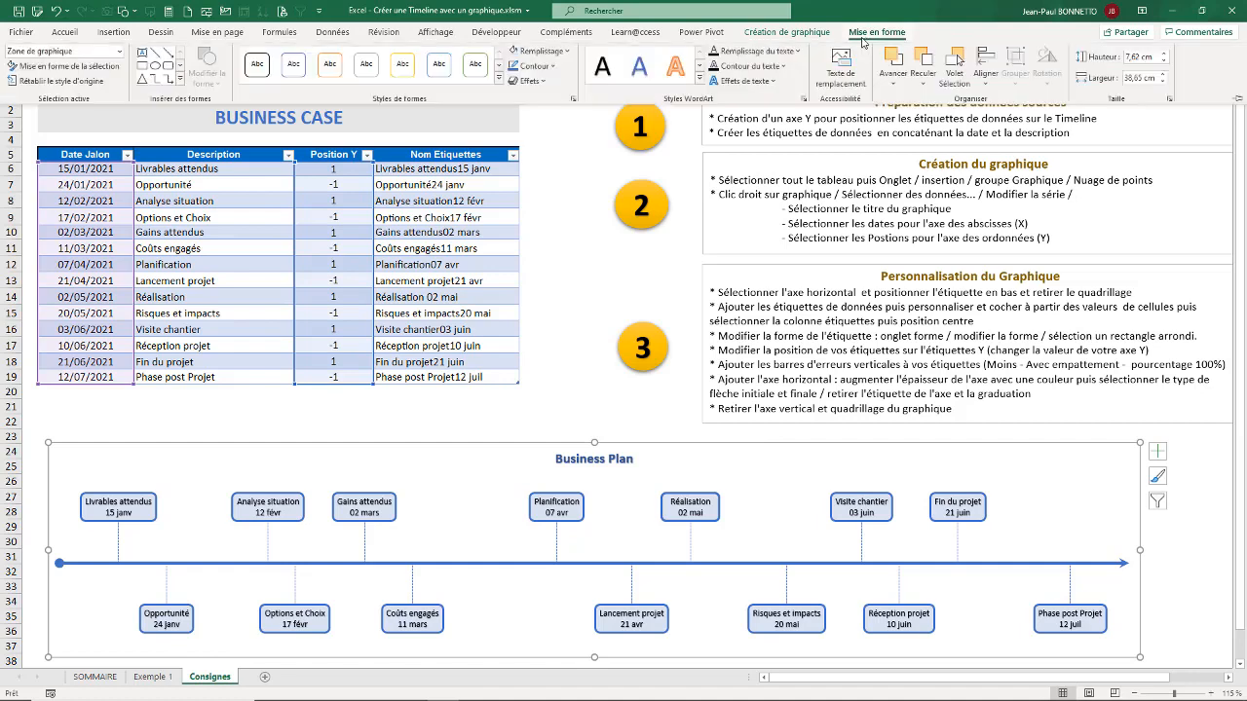
left_click(552, 66)
left_click(553, 229)
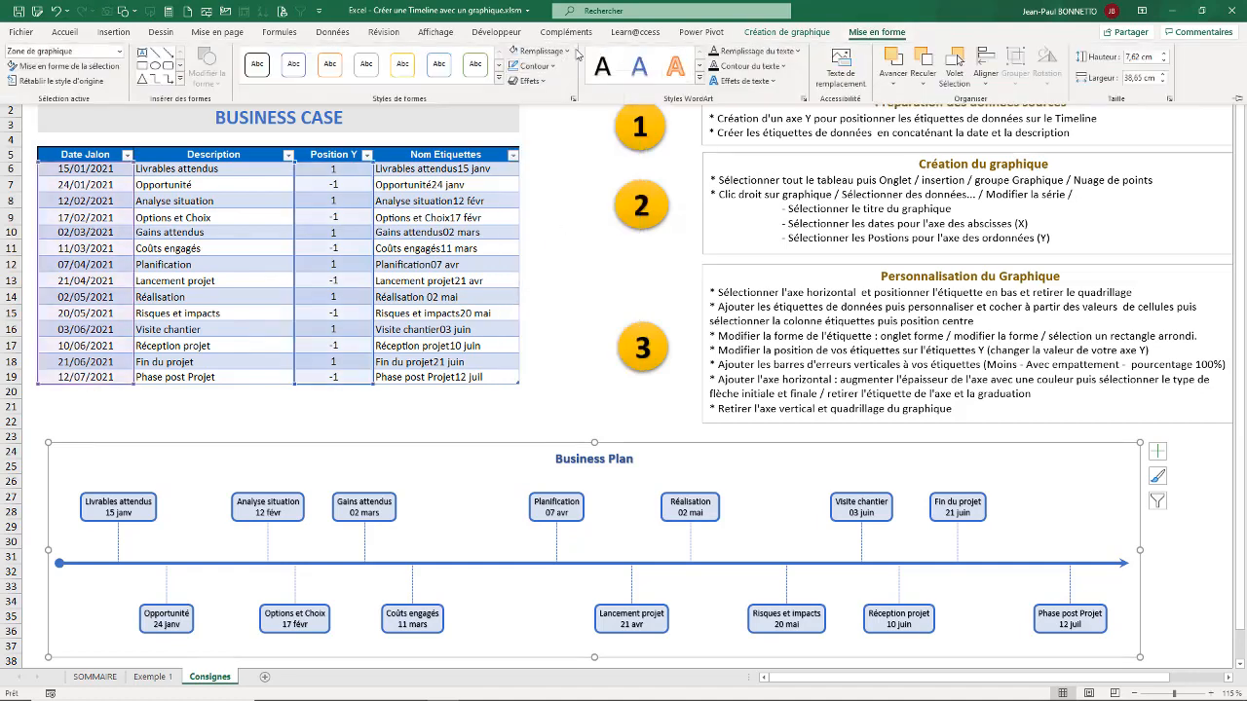
left_click(541, 51)
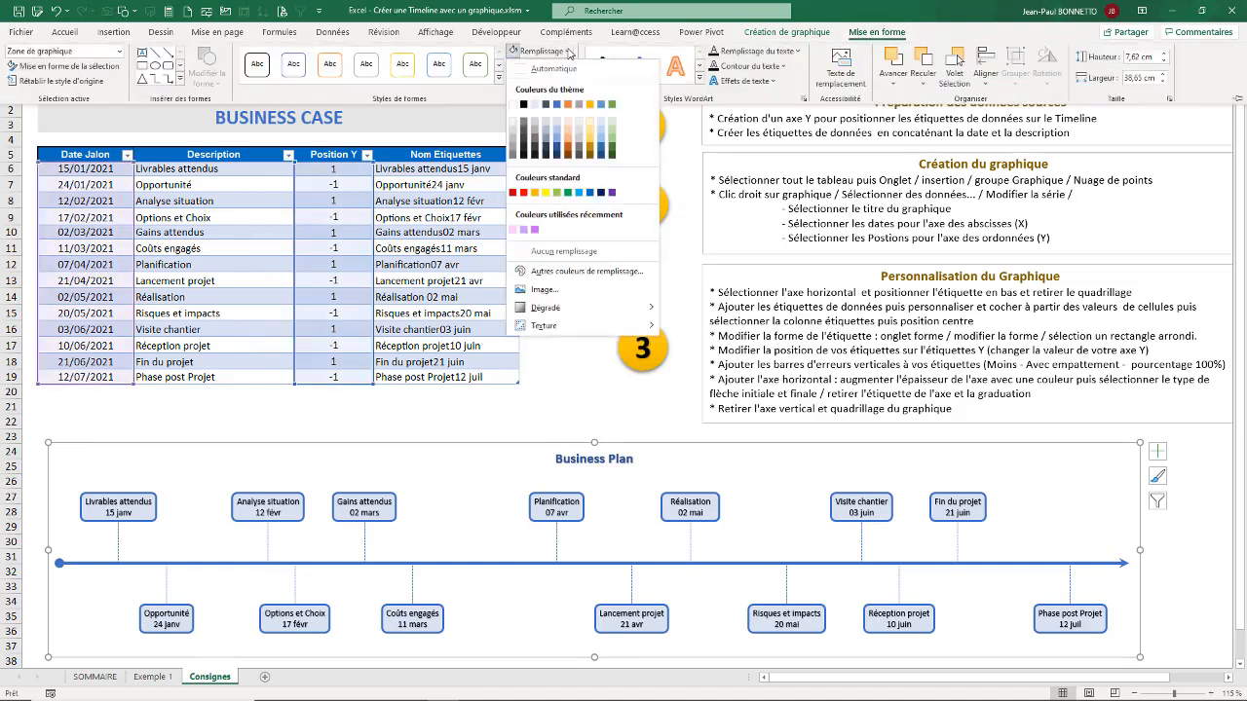
left_click(564, 255)
left_click(315, 429)
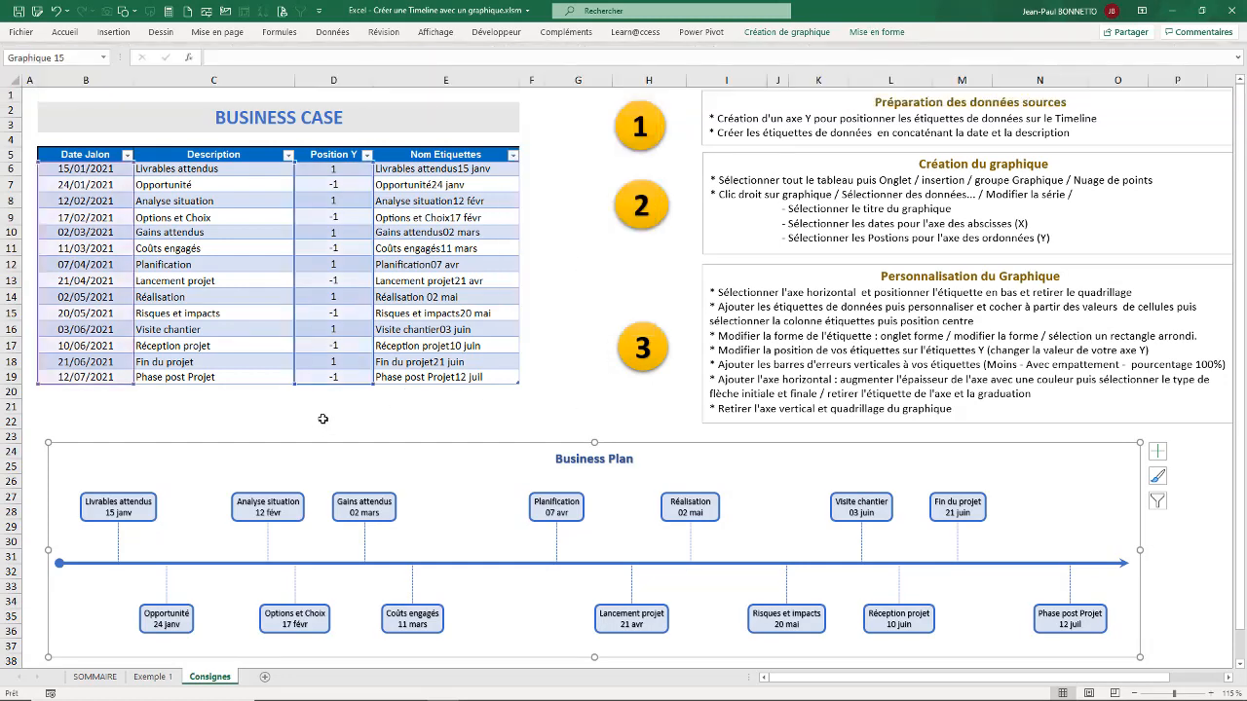
left_click(178, 402)
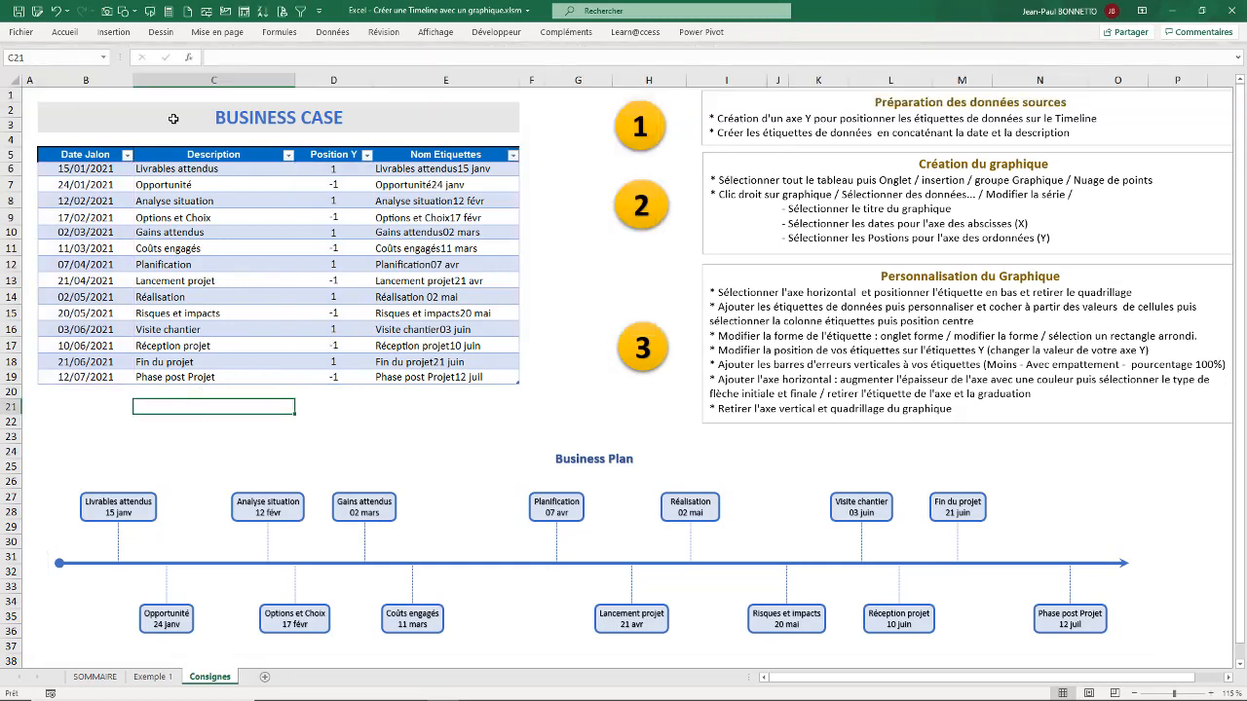
Step: Draw a rounded rectangle about 38.77 cm wide and 7.64 cm high over the whole chart and reduce its corner rounding
left_click(113, 31)
left_click(226, 53)
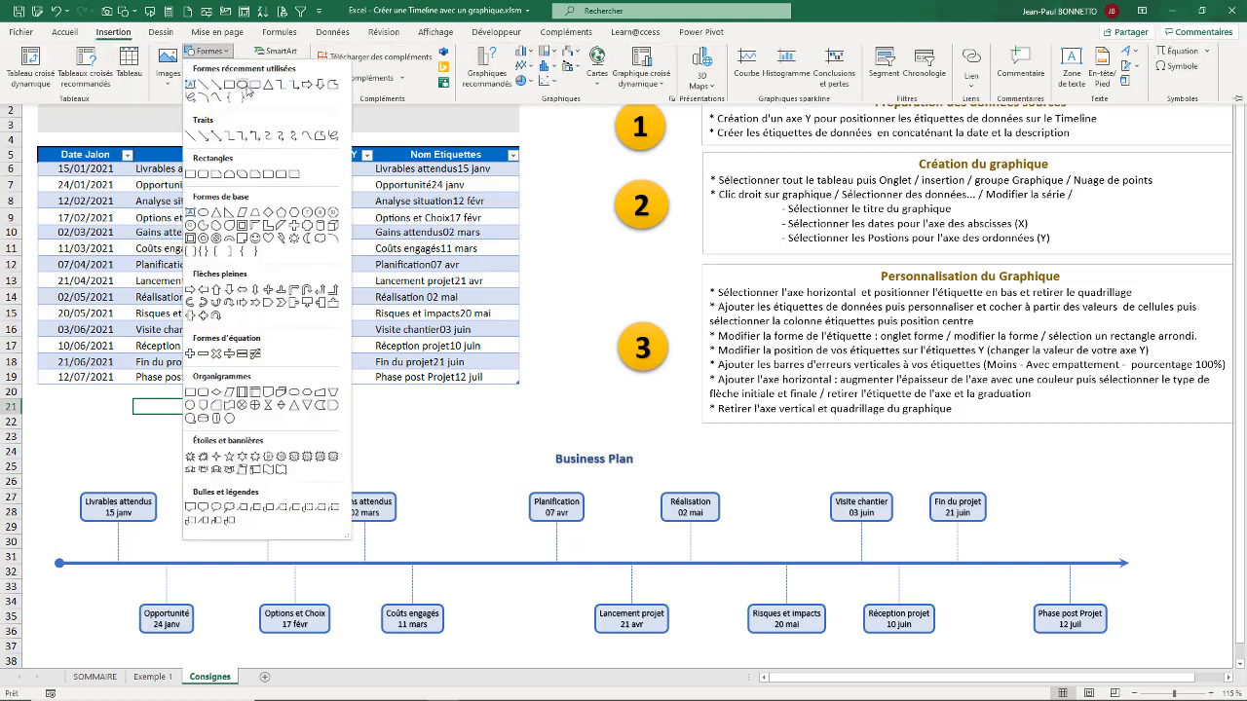
left_click(254, 88)
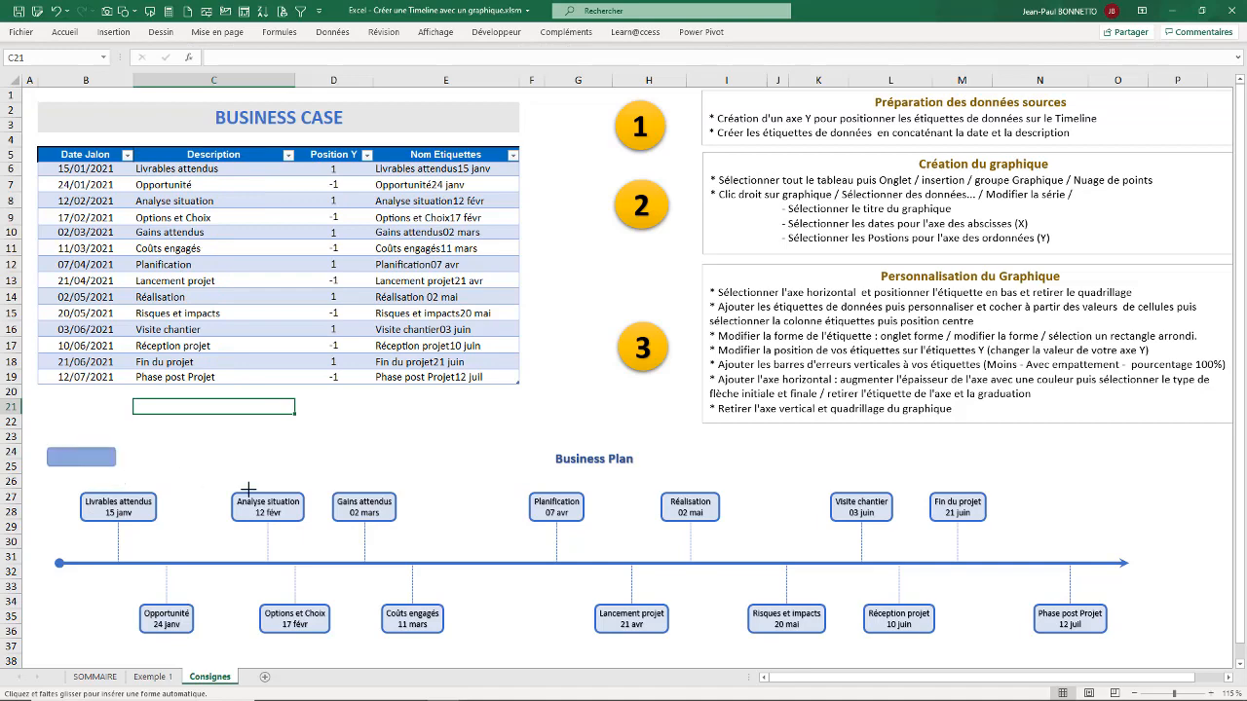
left_click_drag(47, 449, 1141, 617)
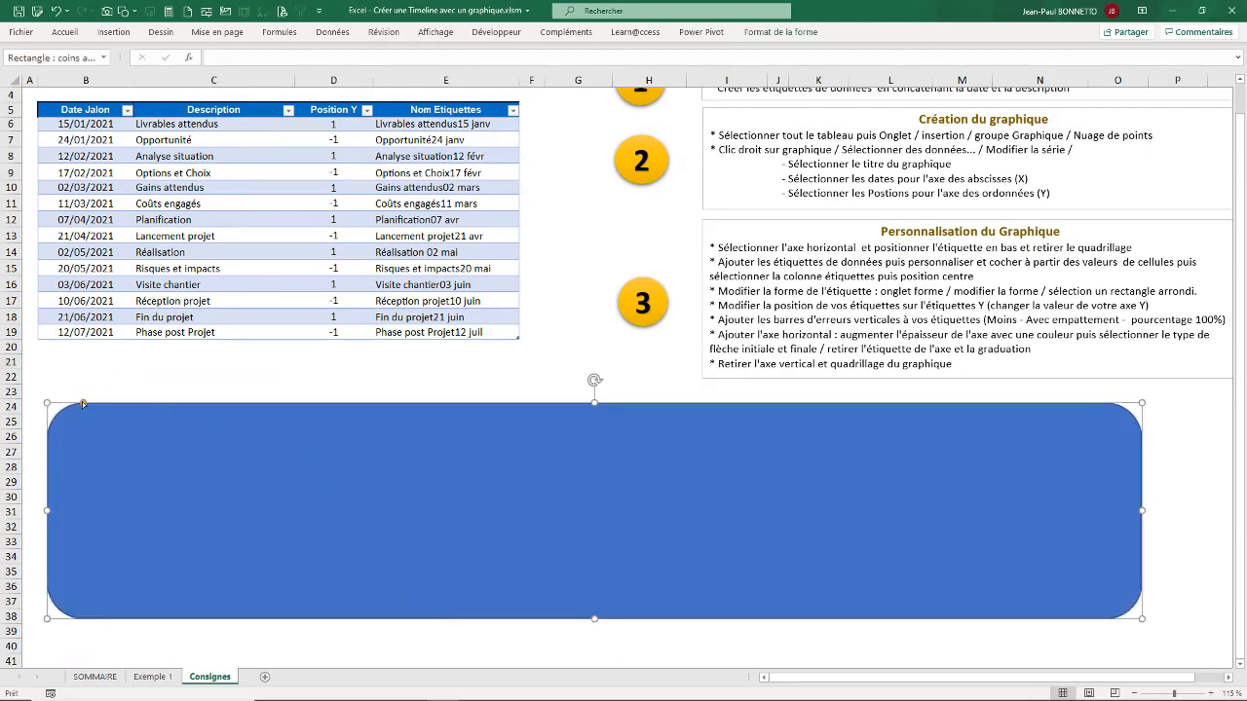
left_click_drag(72, 401, 64, 401)
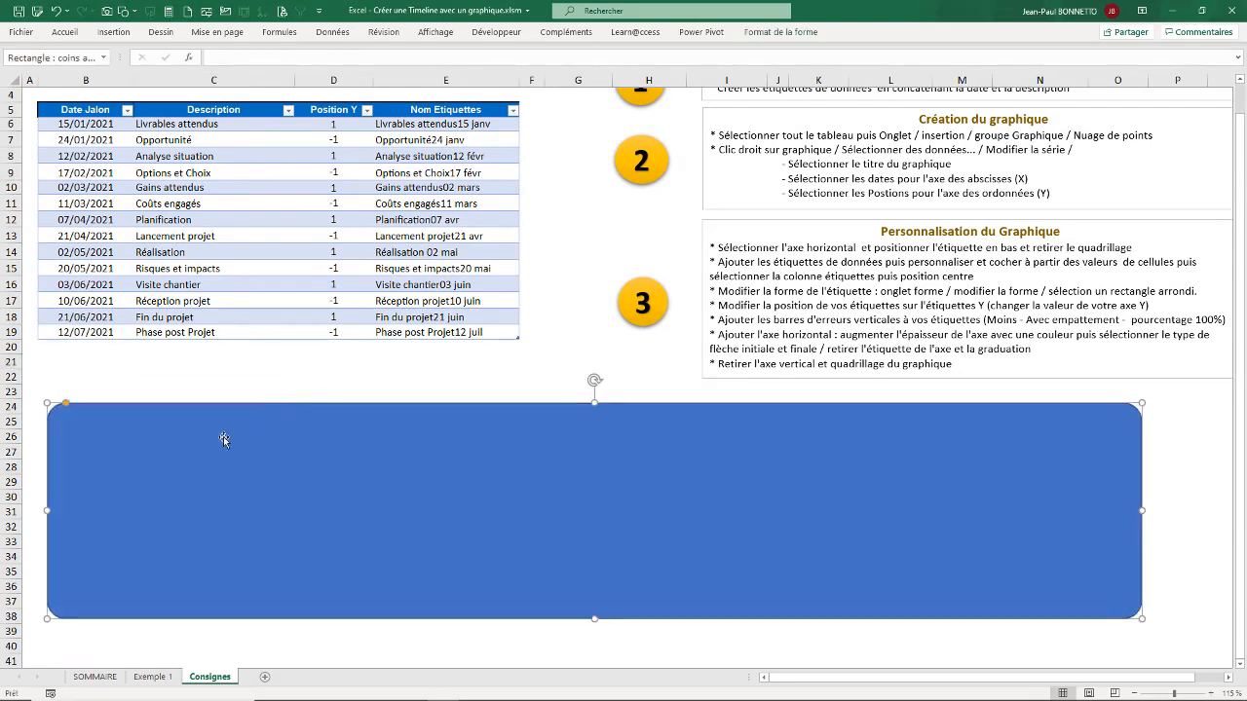
Step: Fill the rounded rectangle with light blue and remove its outline
left_click(780, 32)
left_click(524, 50)
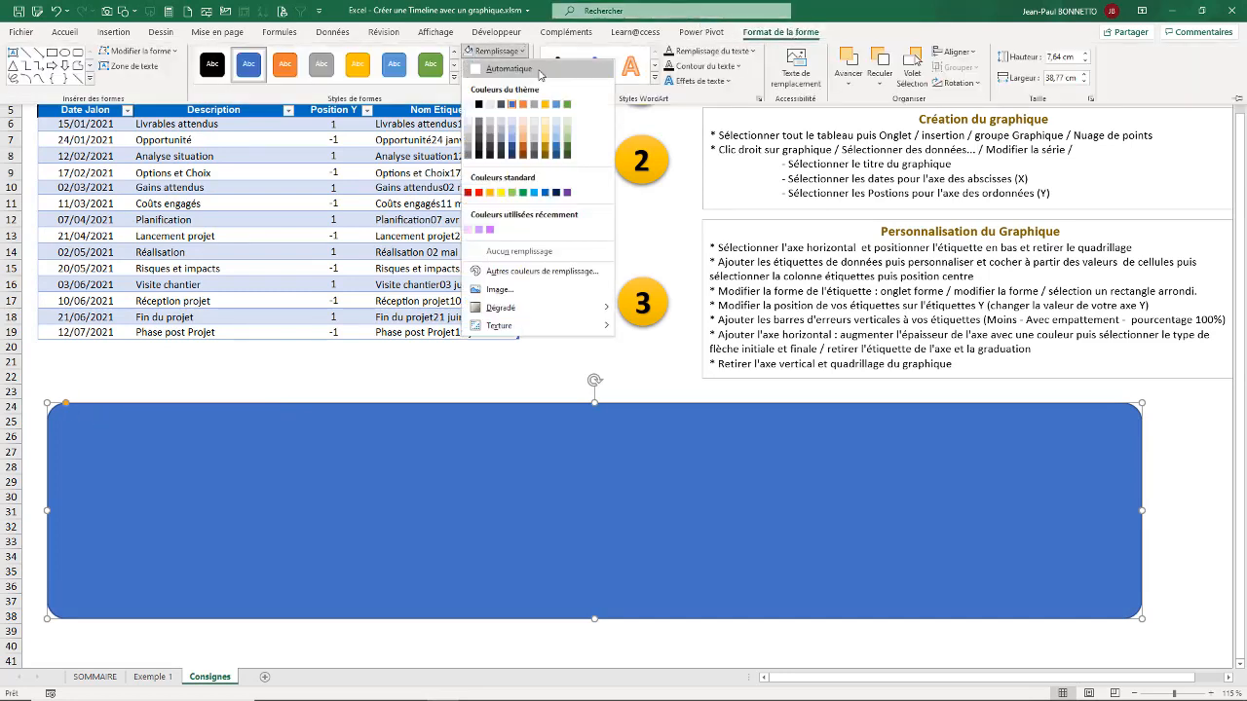
left_click(559, 129)
left_click(490, 66)
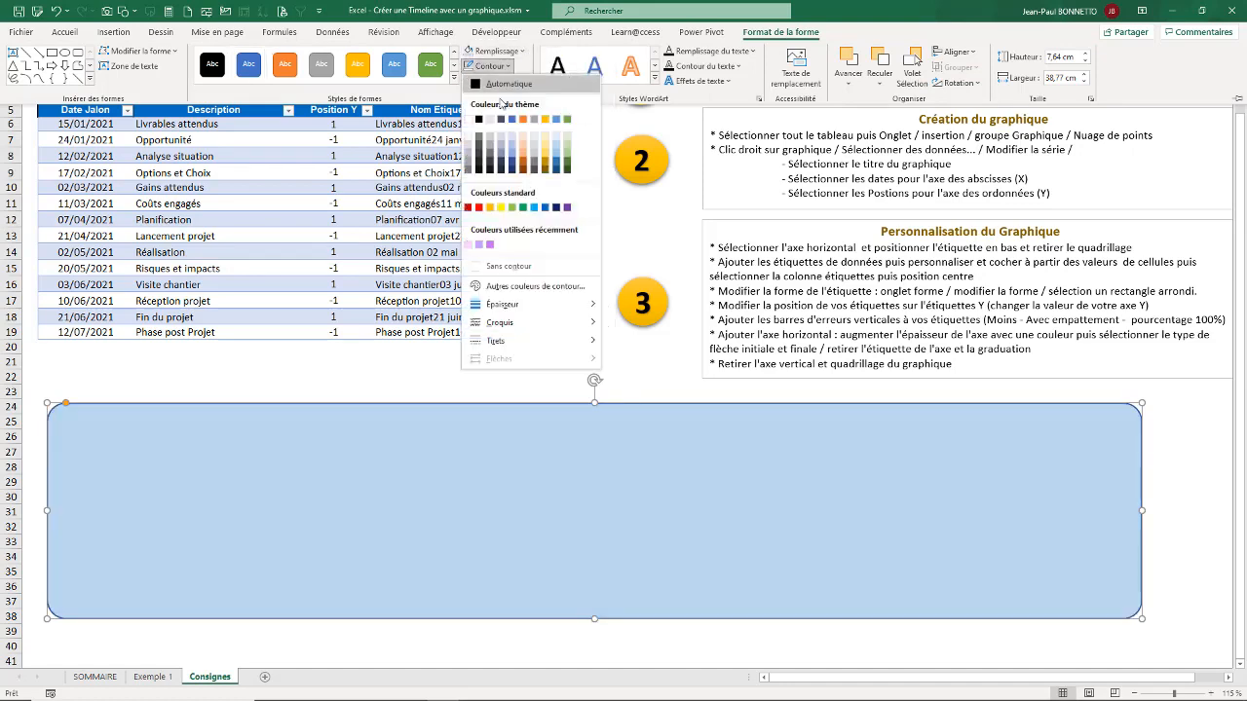
left_click(502, 267)
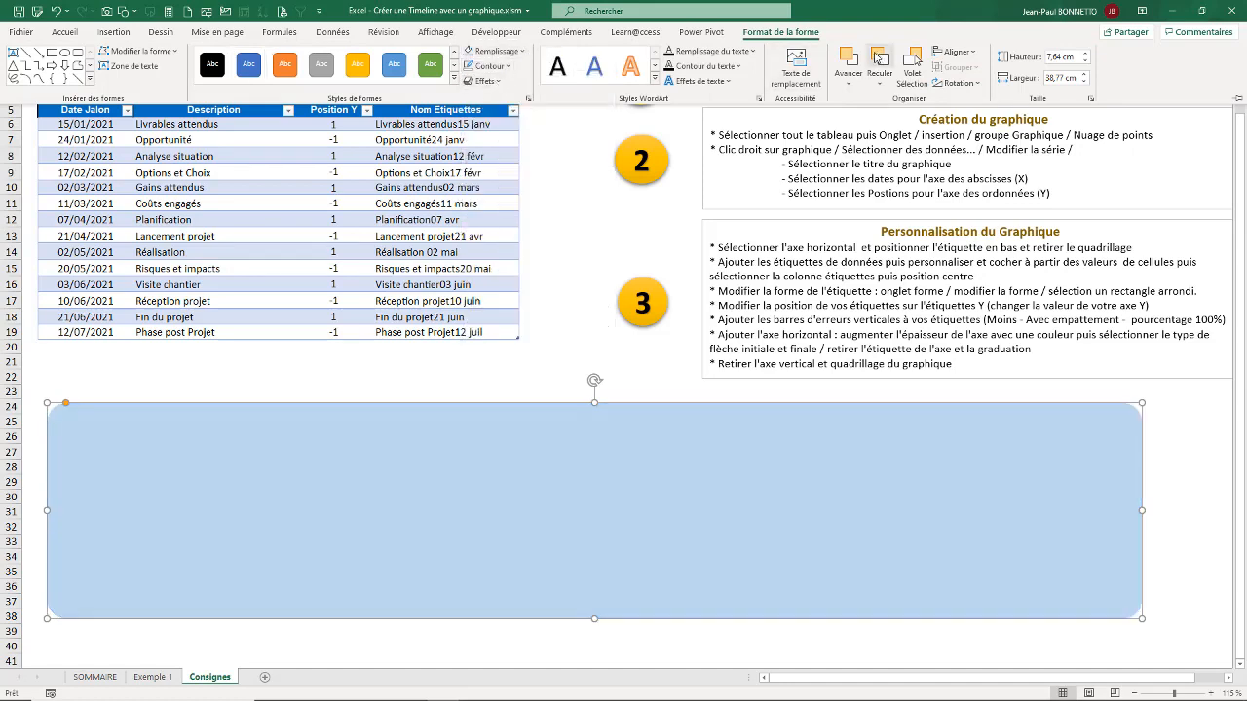
Step: Send the rectangle behind the chart and move its lower and upper edges slightly up, making it about 7.66 cm high
left_click(880, 84)
left_click(917, 120)
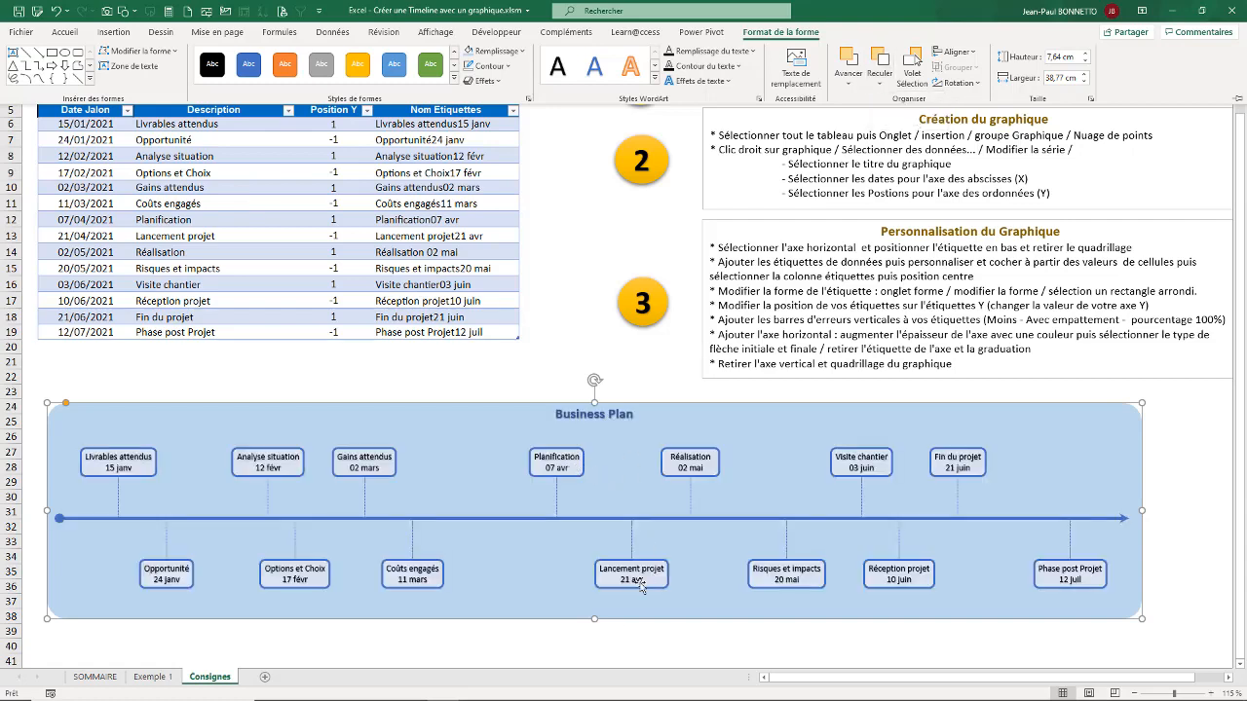
left_click(594, 618)
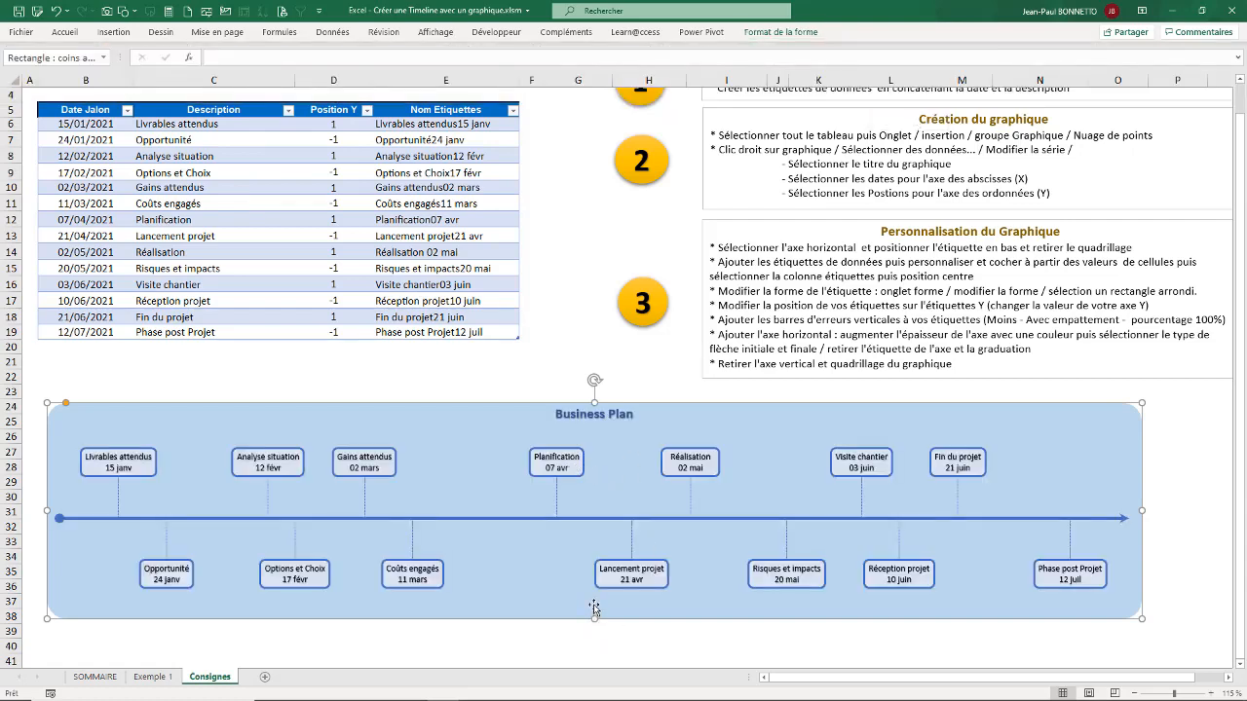
left_click_drag(594, 616, 595, 611)
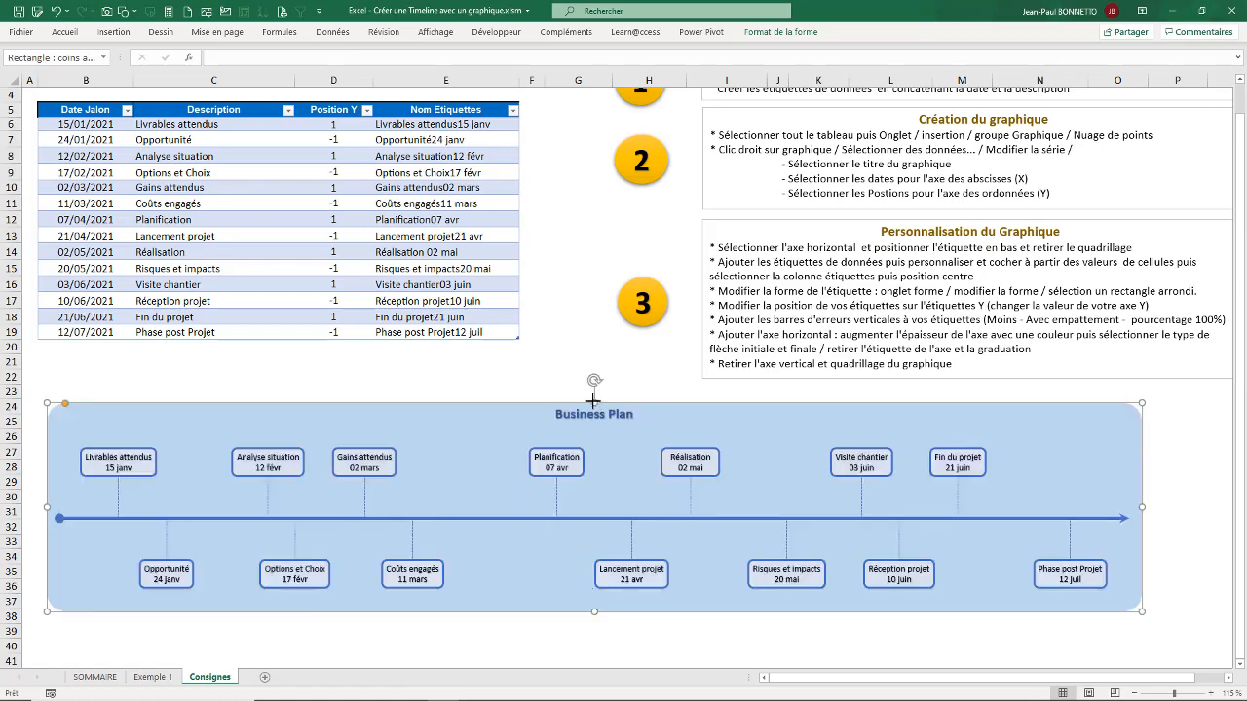
left_click_drag(593, 399, 592, 395)
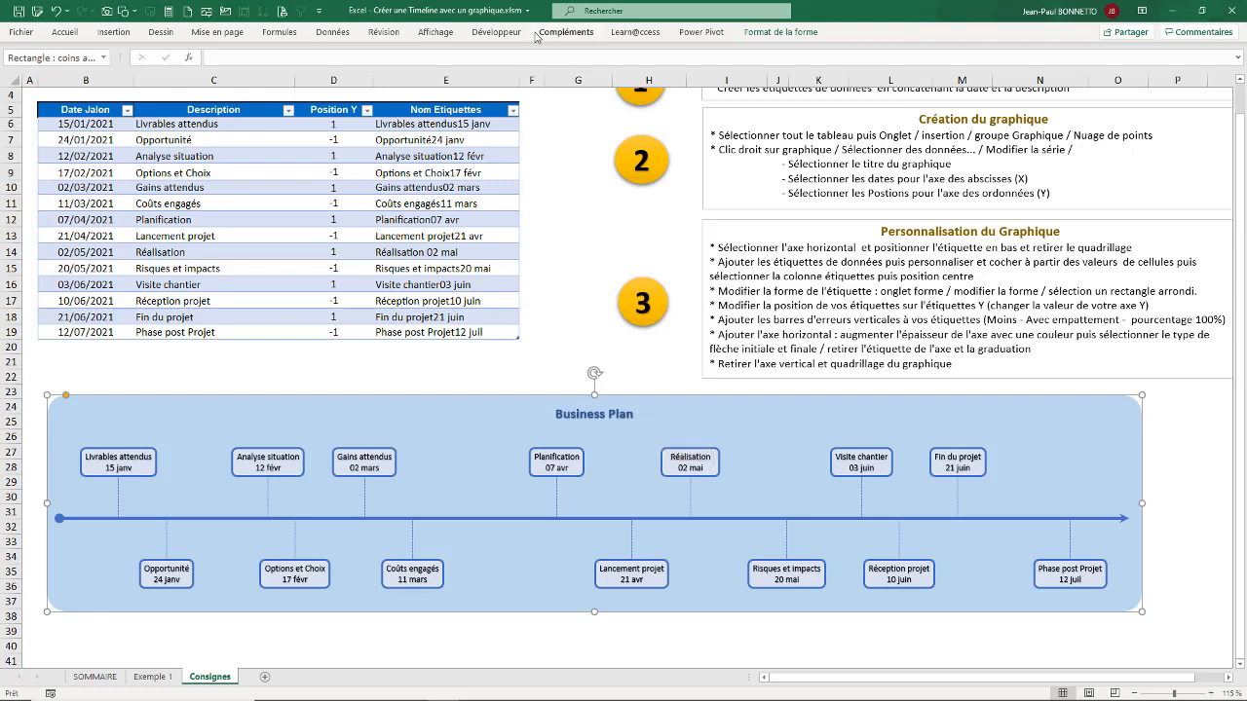
Step: Add a shadow effect to the blue rounded rectangle
left_click(780, 32)
left_click(487, 81)
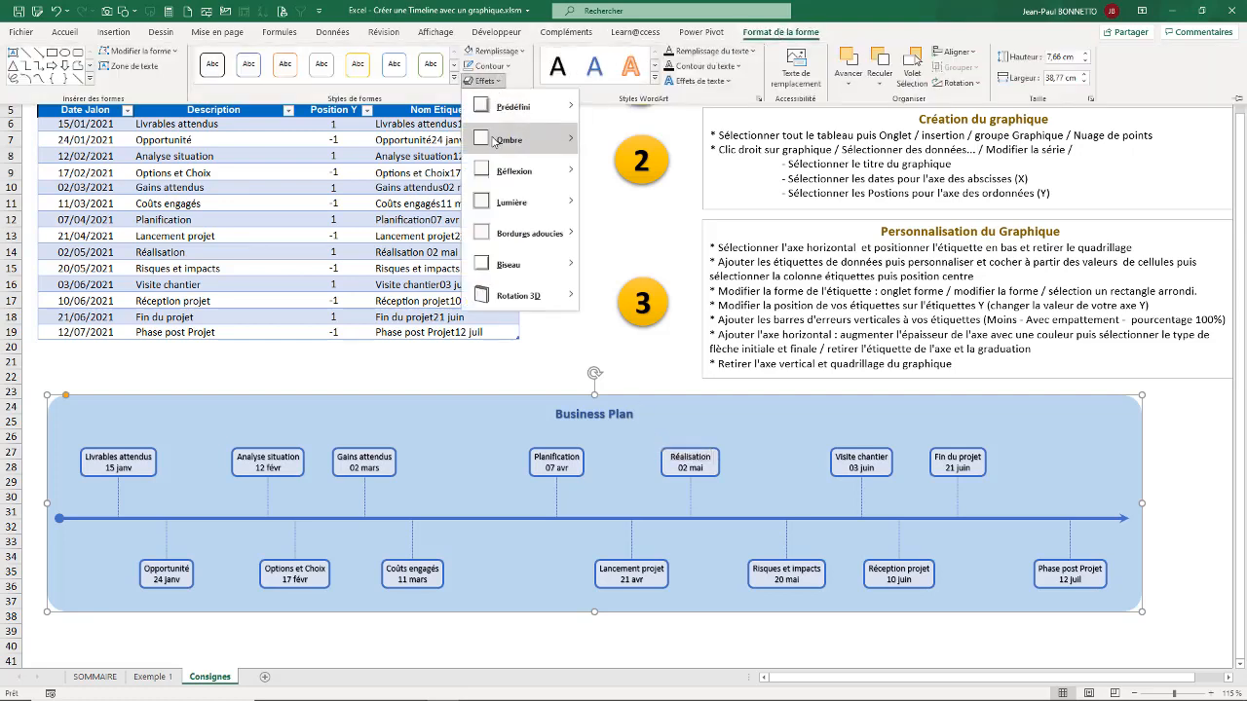
left_click(637, 224)
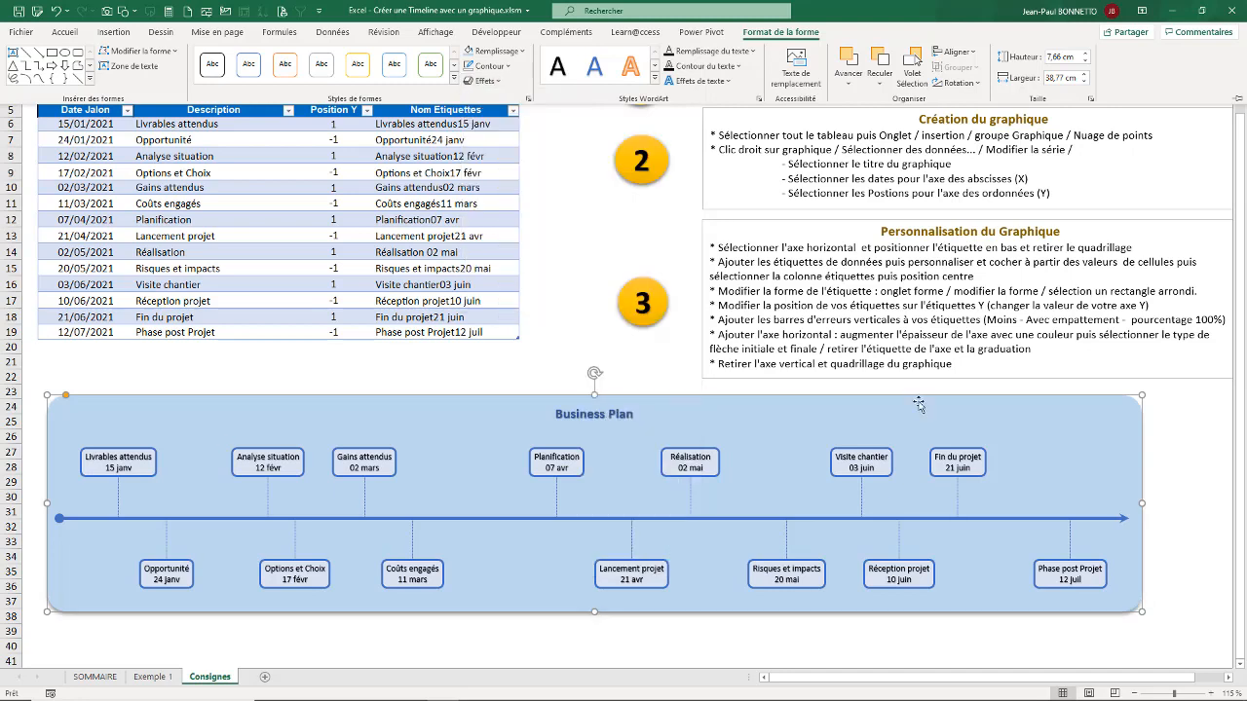
Step: Group the chart with the background rectangle and shift the group slightly down and to the right
left_click(880, 456)
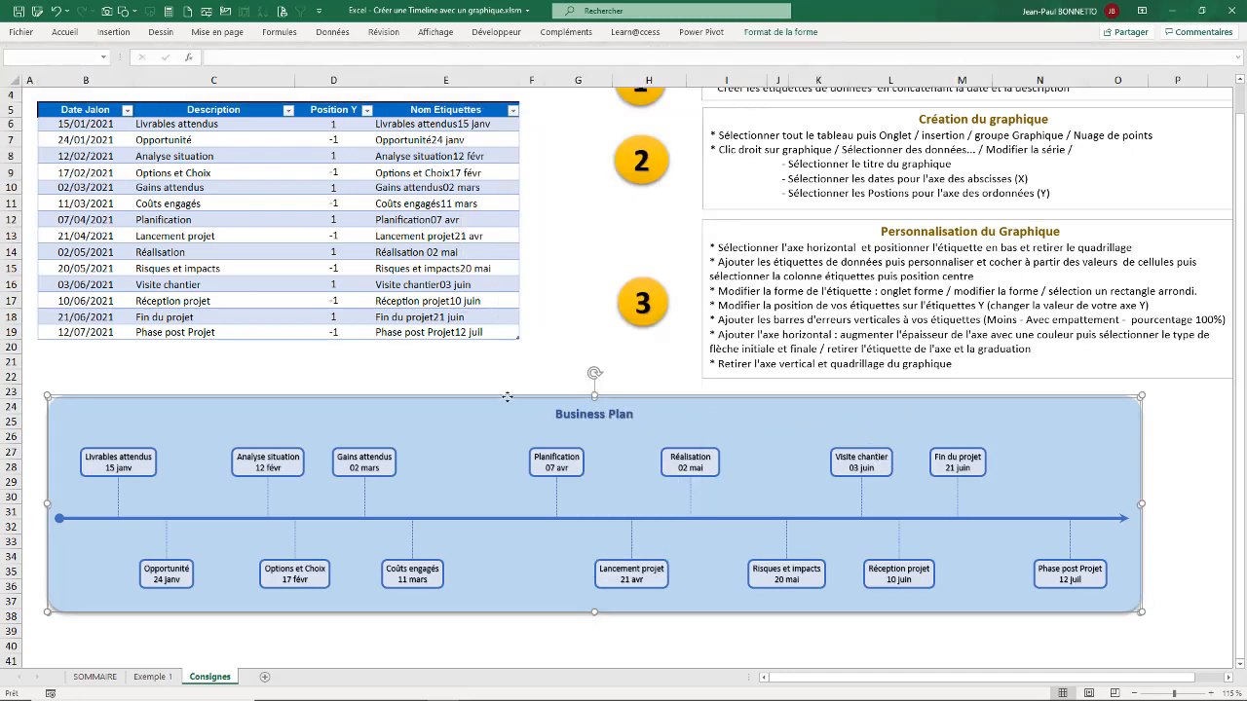
left_click(781, 31)
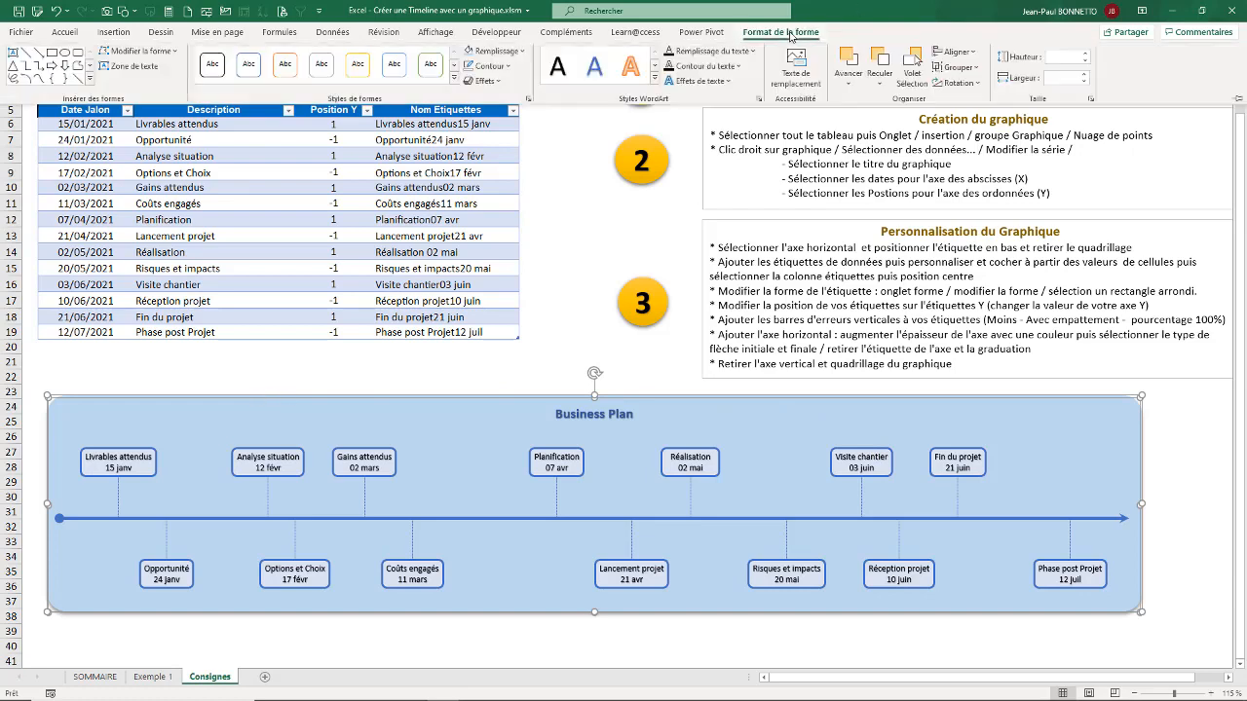
left_click(960, 68)
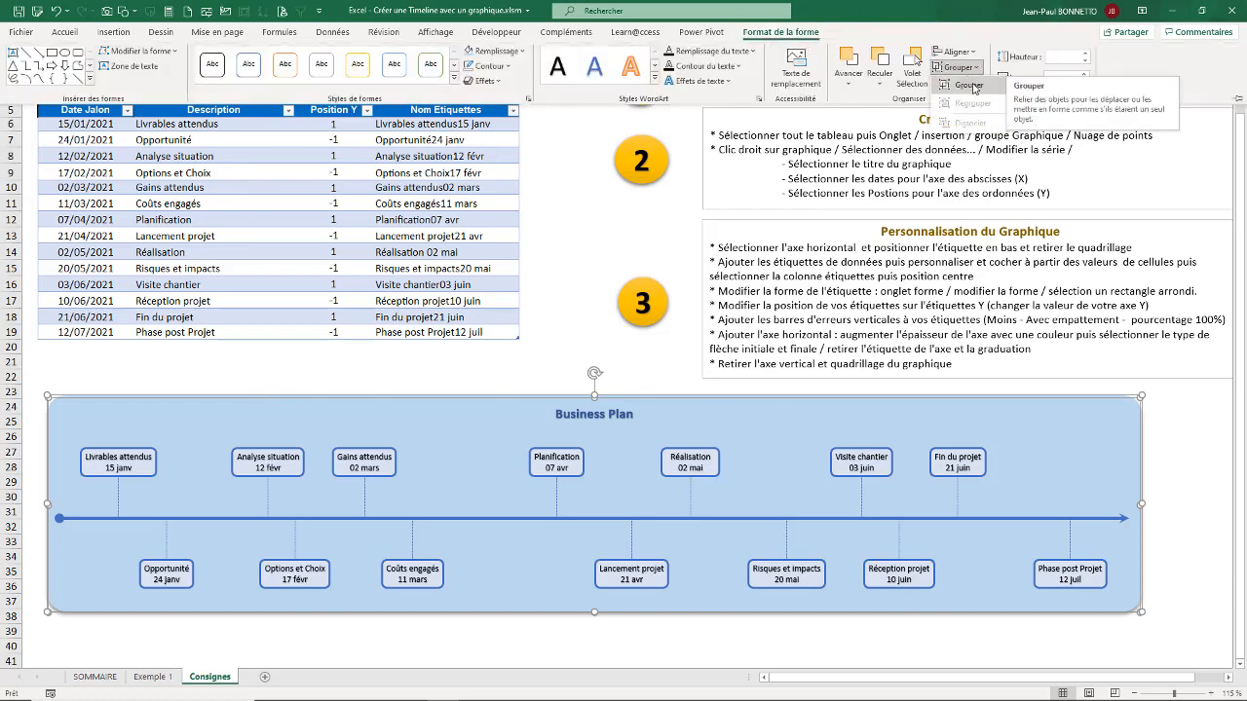
left_click(970, 85)
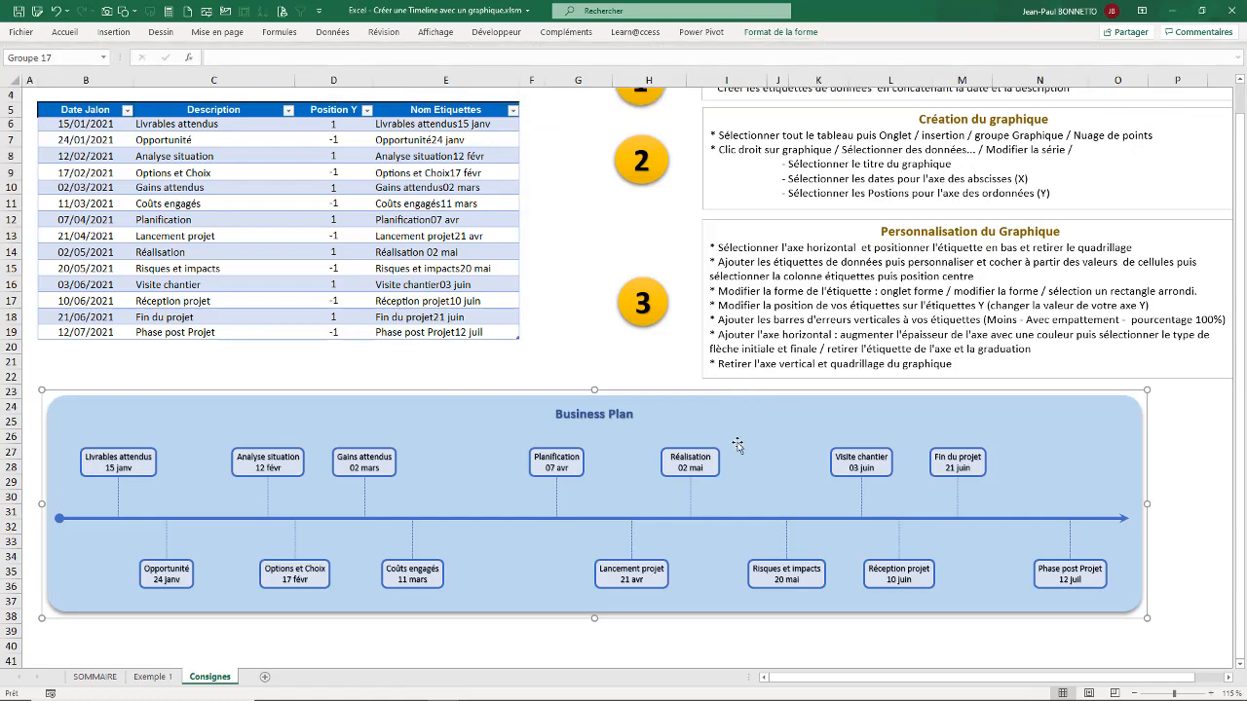
left_click_drag(718, 390, 746, 402)
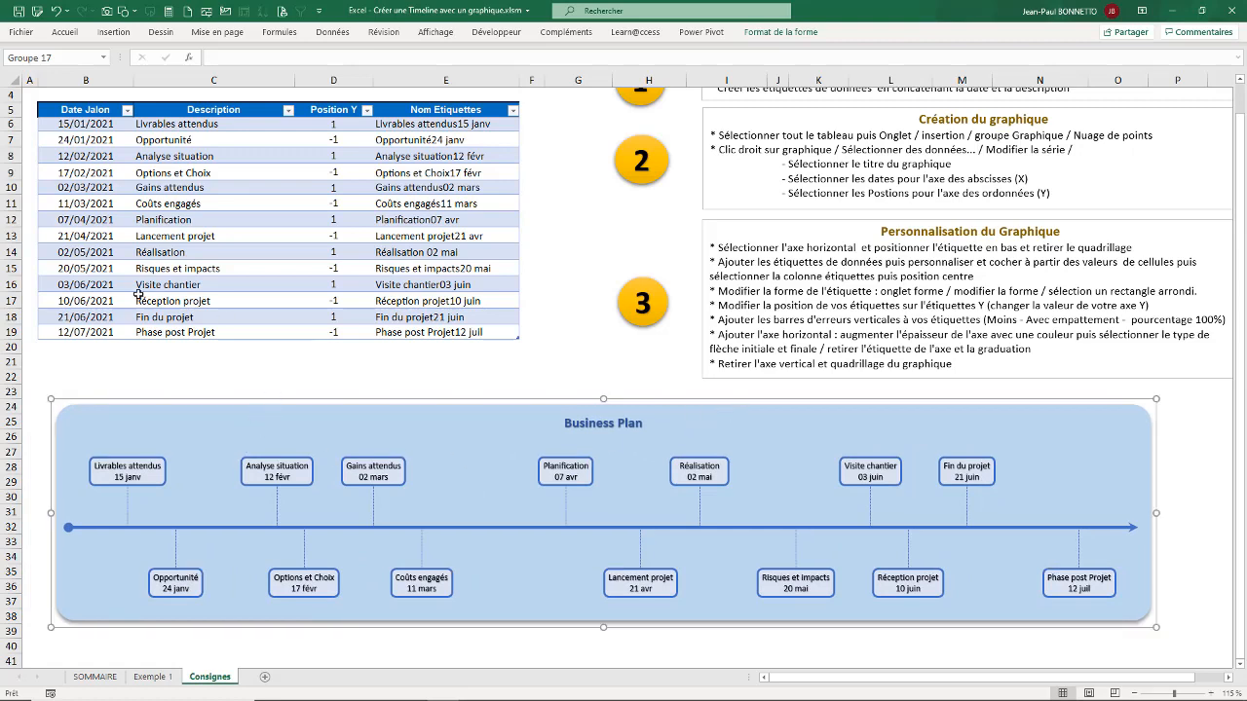
Step: Add a new row at the end of the milestone table and enter =AUJOURDHUI() as its Date Jalon
left_click(91, 231)
left_click(84, 301)
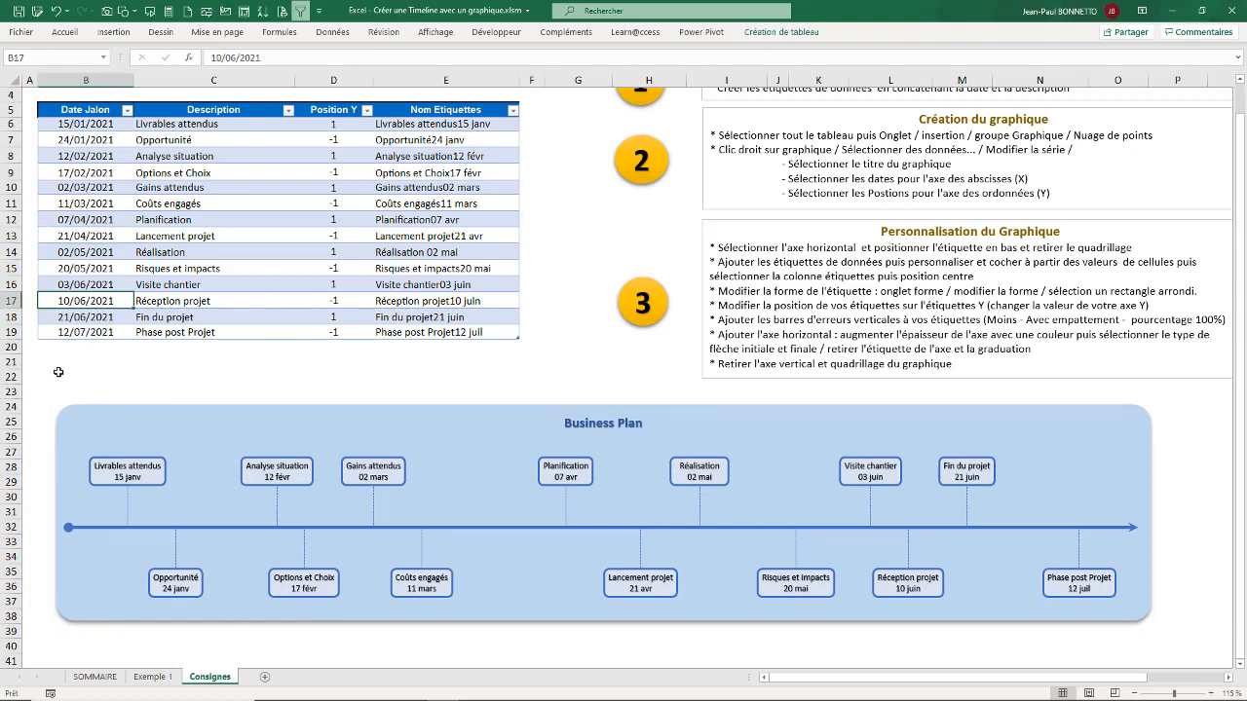
left_click(489, 333)
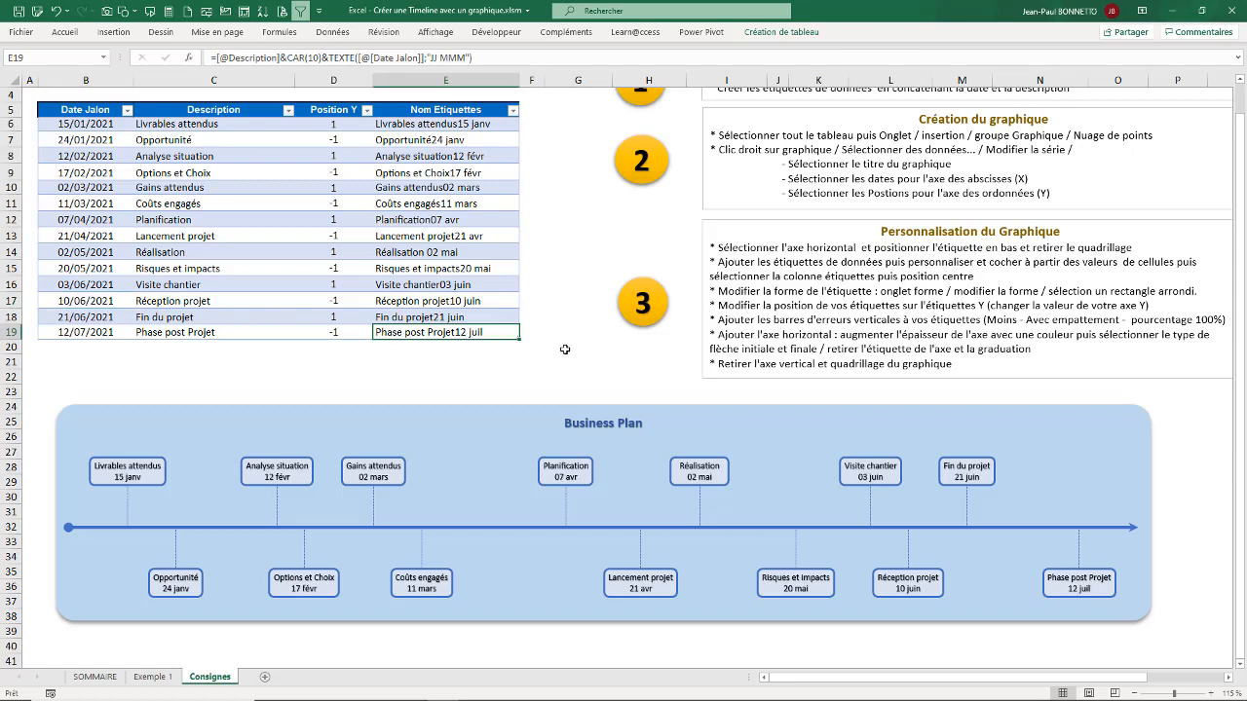
key("Tab")
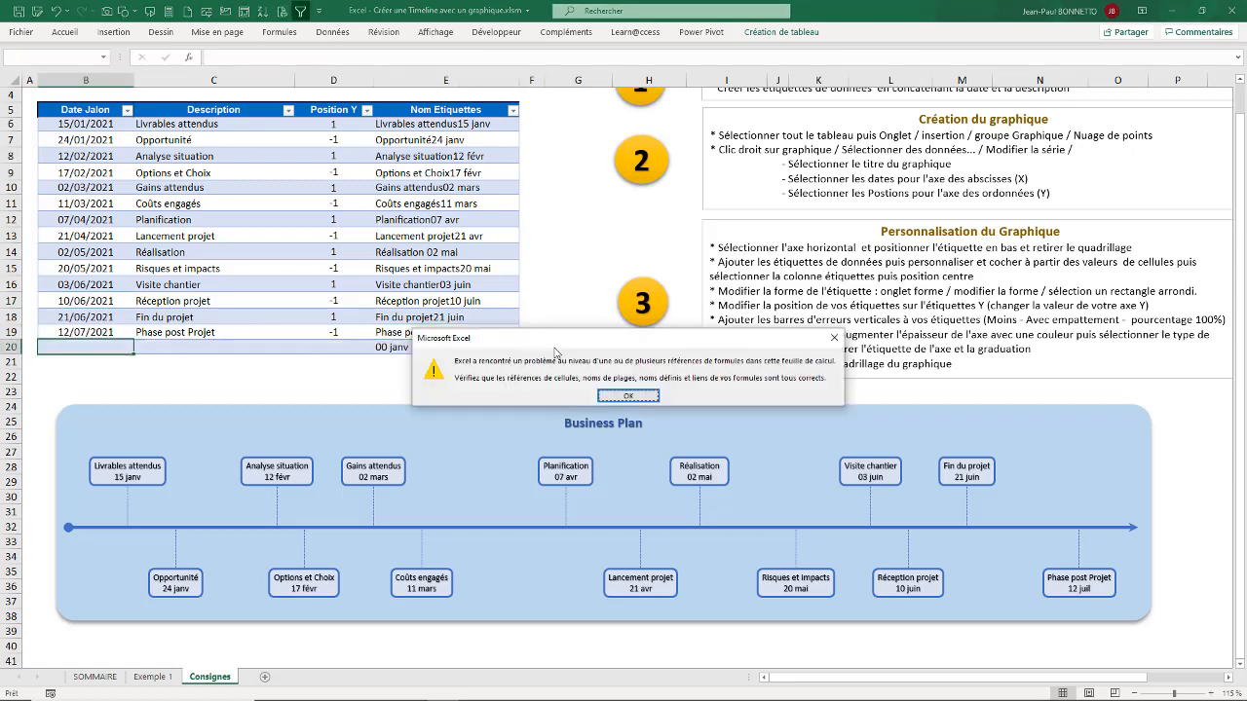
left_click(629, 396)
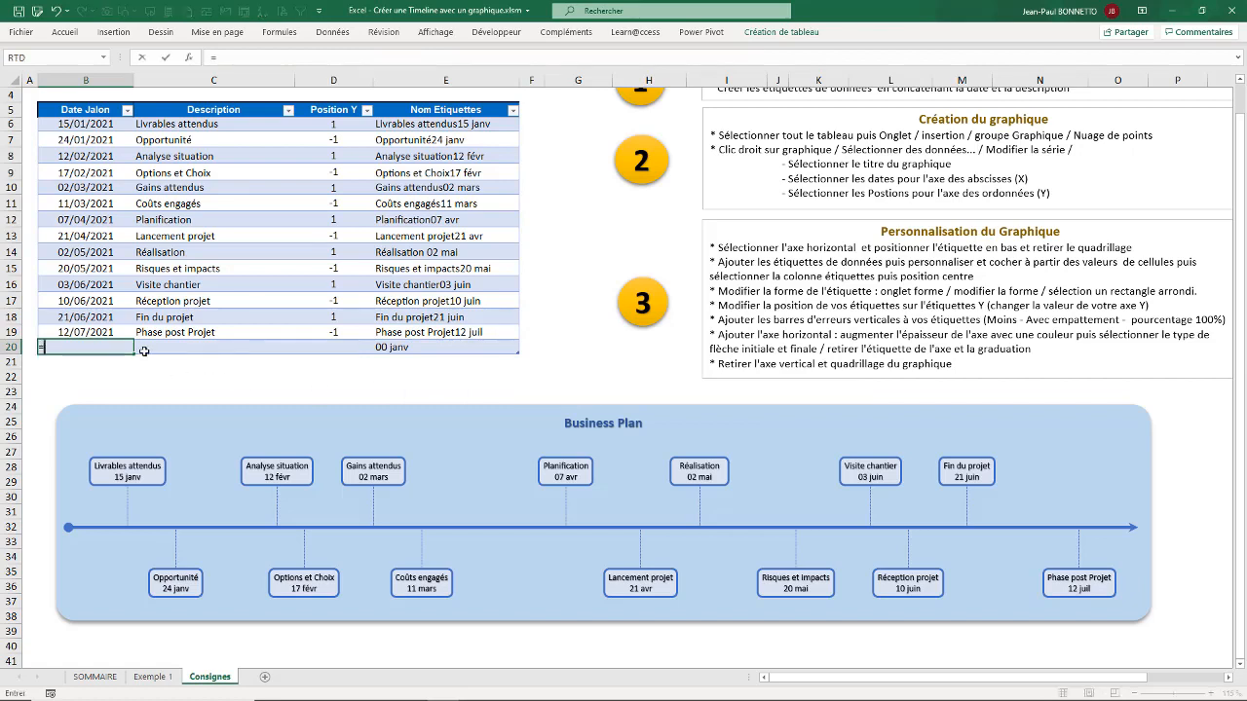
type("=aujou")
key("Tab")
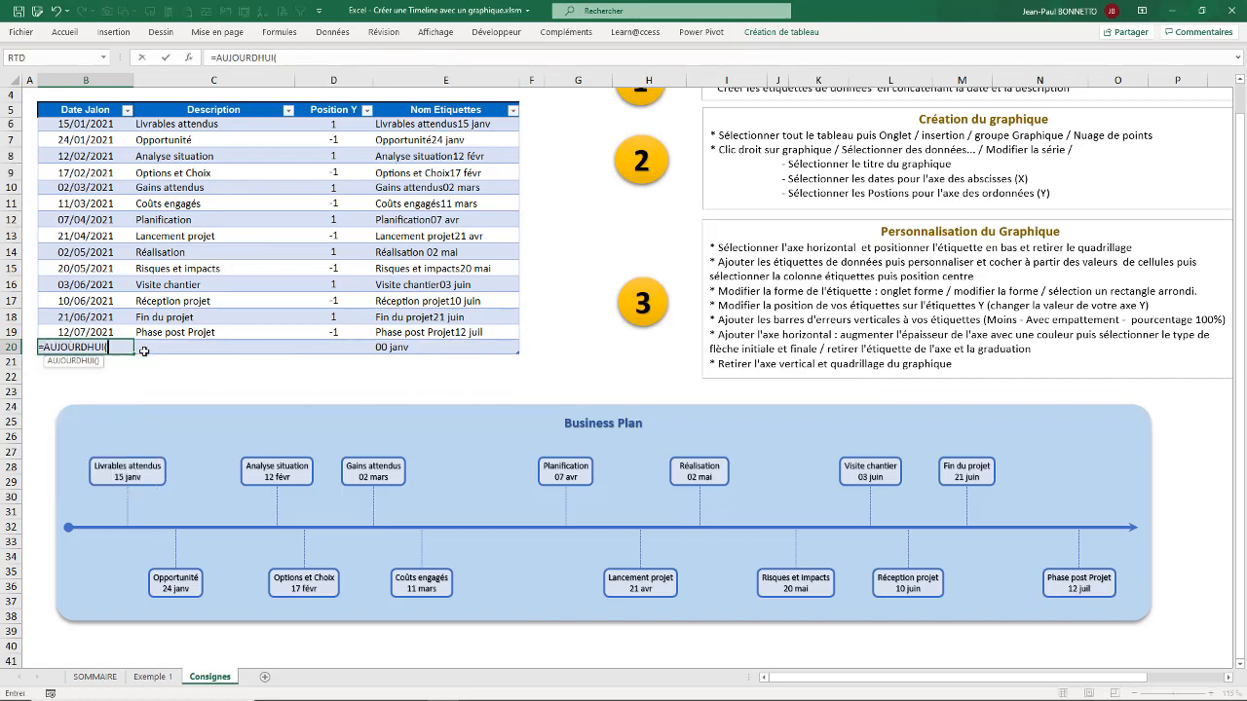
key("Tab")
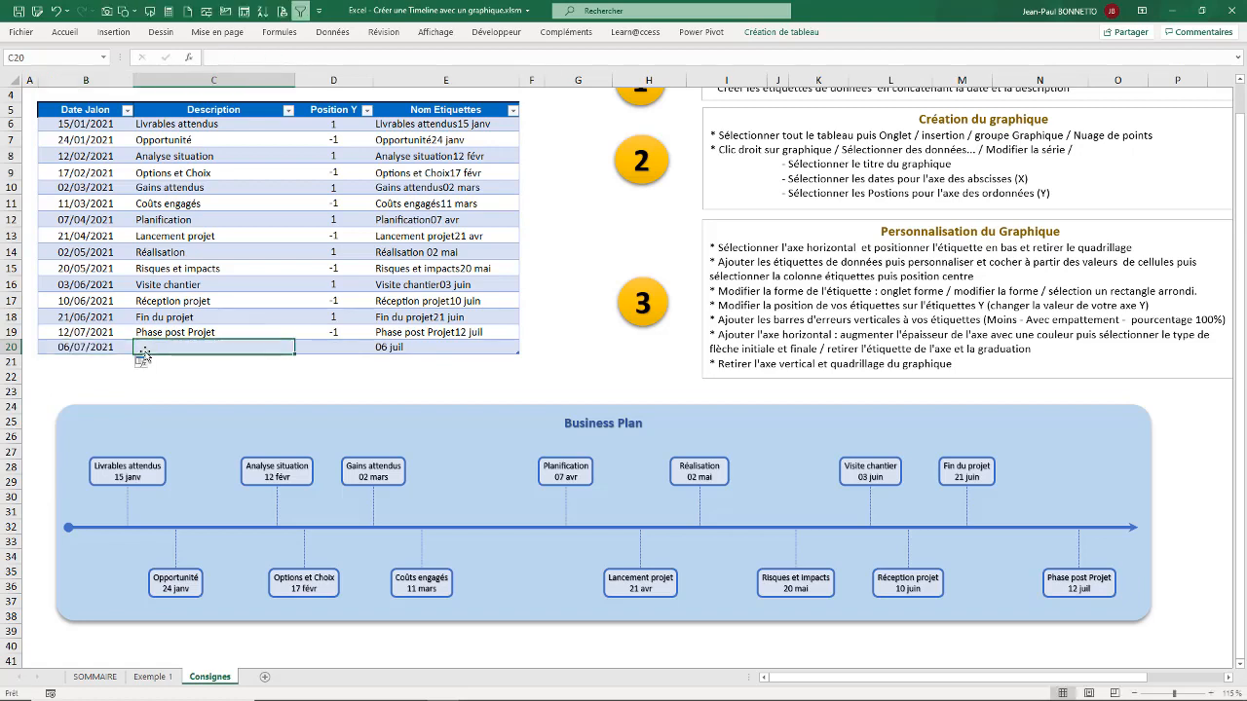
Step: Enter "Aujourd'hui" as the Description of the new milestone row
type("Aujourd'")
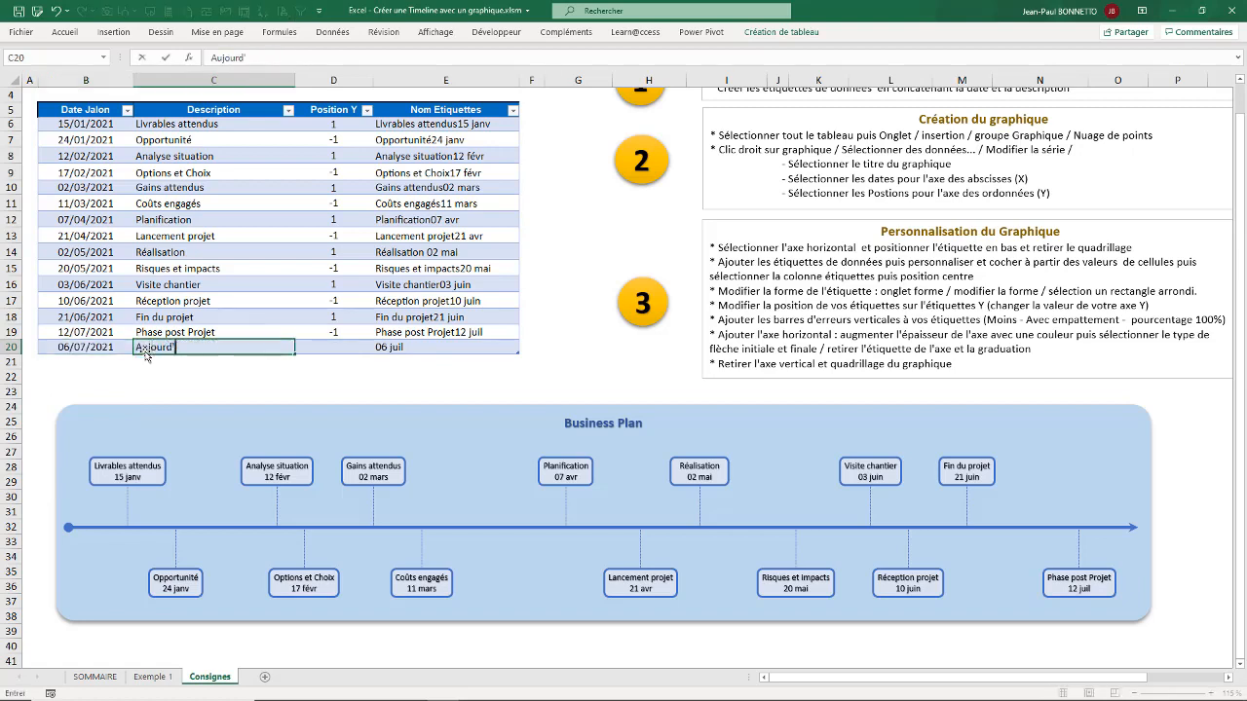
type("hui")
key("Return")
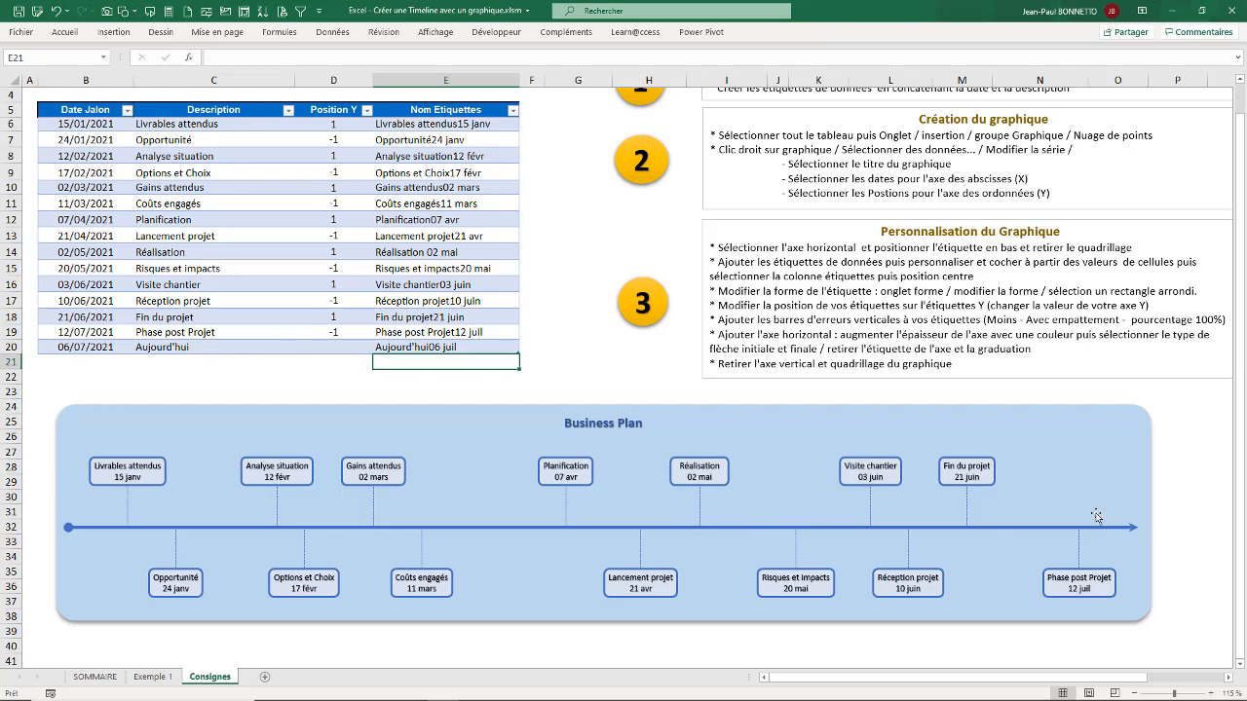
Step: Try a Position Y of 1 for the Aujourd'hui milestone and replace it with 2
left_click(348, 346)
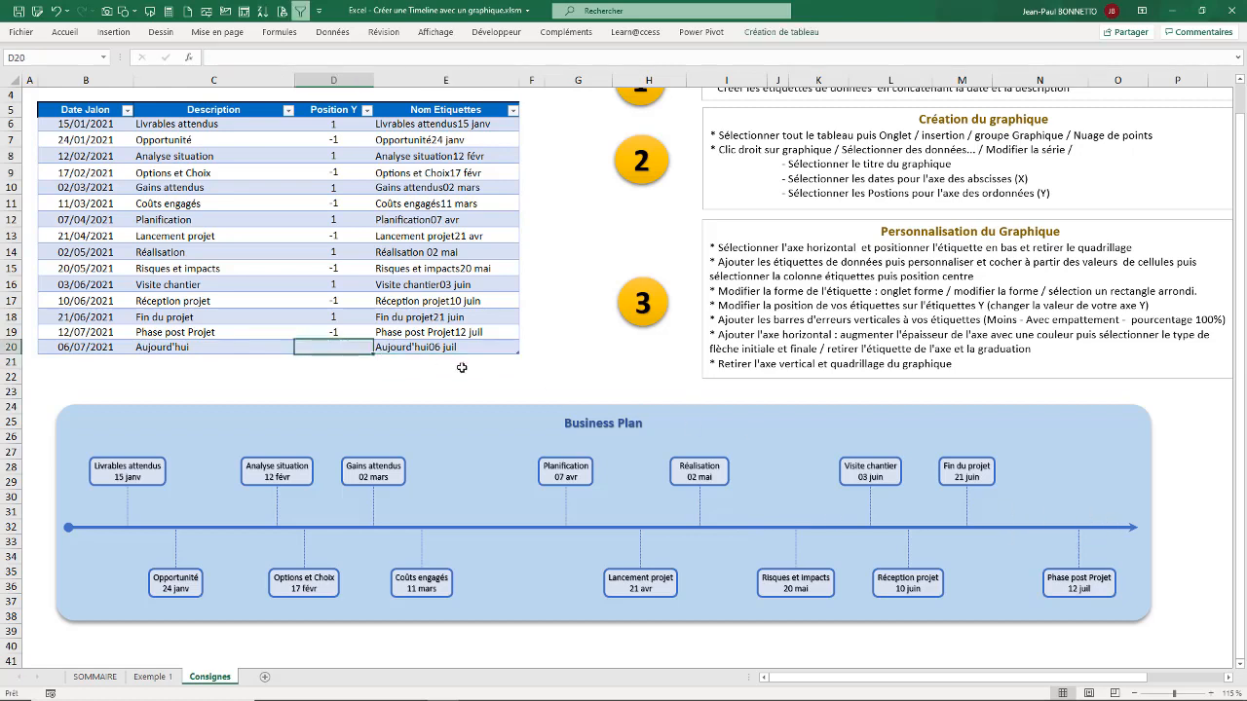
type("1")
key("Return")
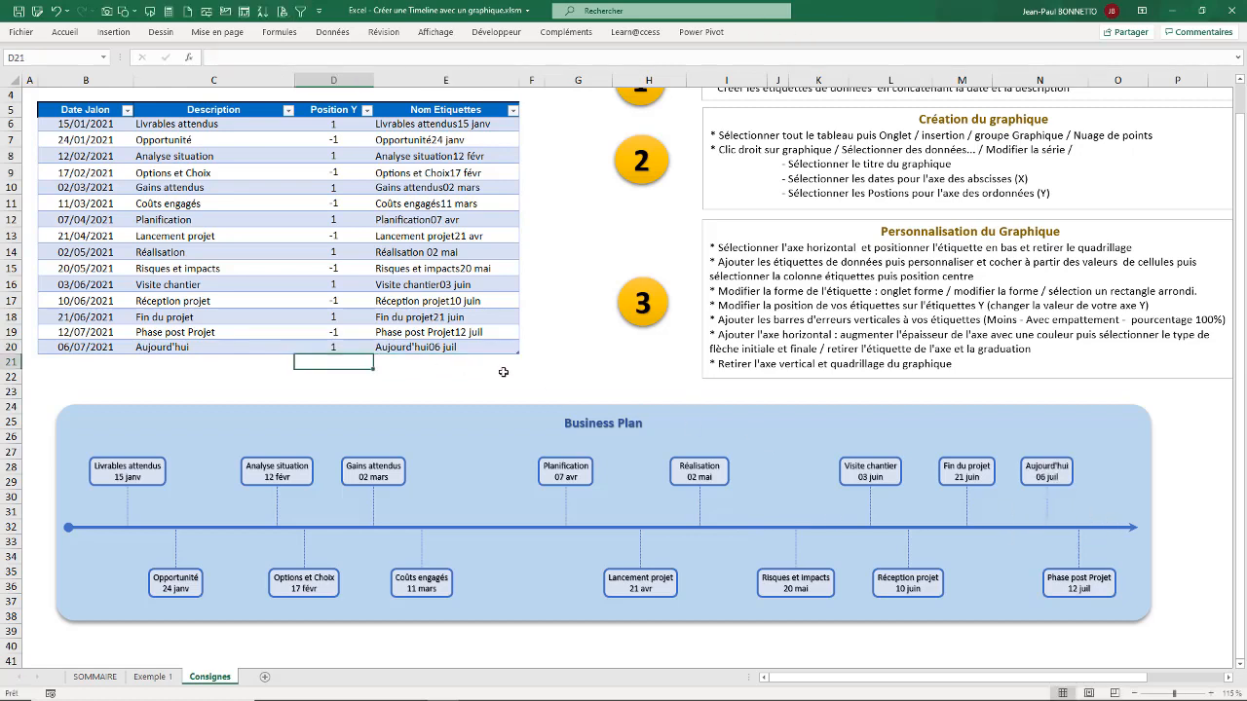
left_click(330, 345)
type("2")
key("Return")
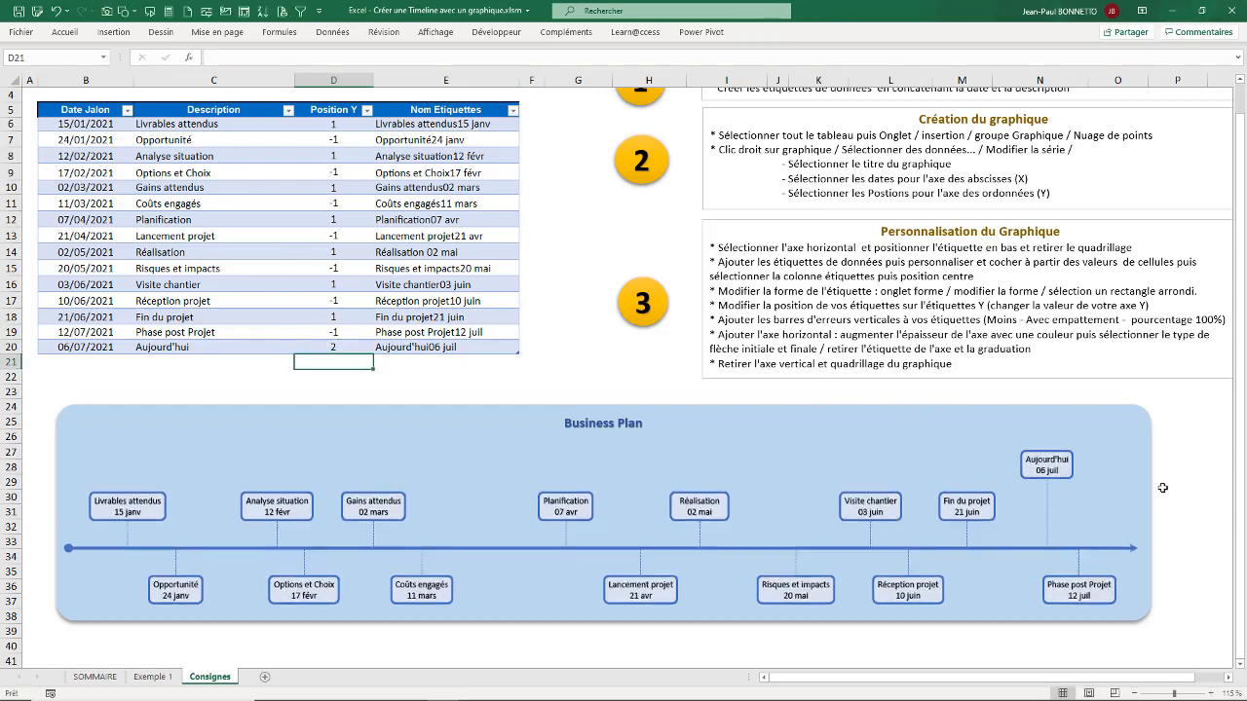
Step: Fill only the Aujourd'hui data label in the timeline chart with a light orange theme colour
left_click(1060, 462)
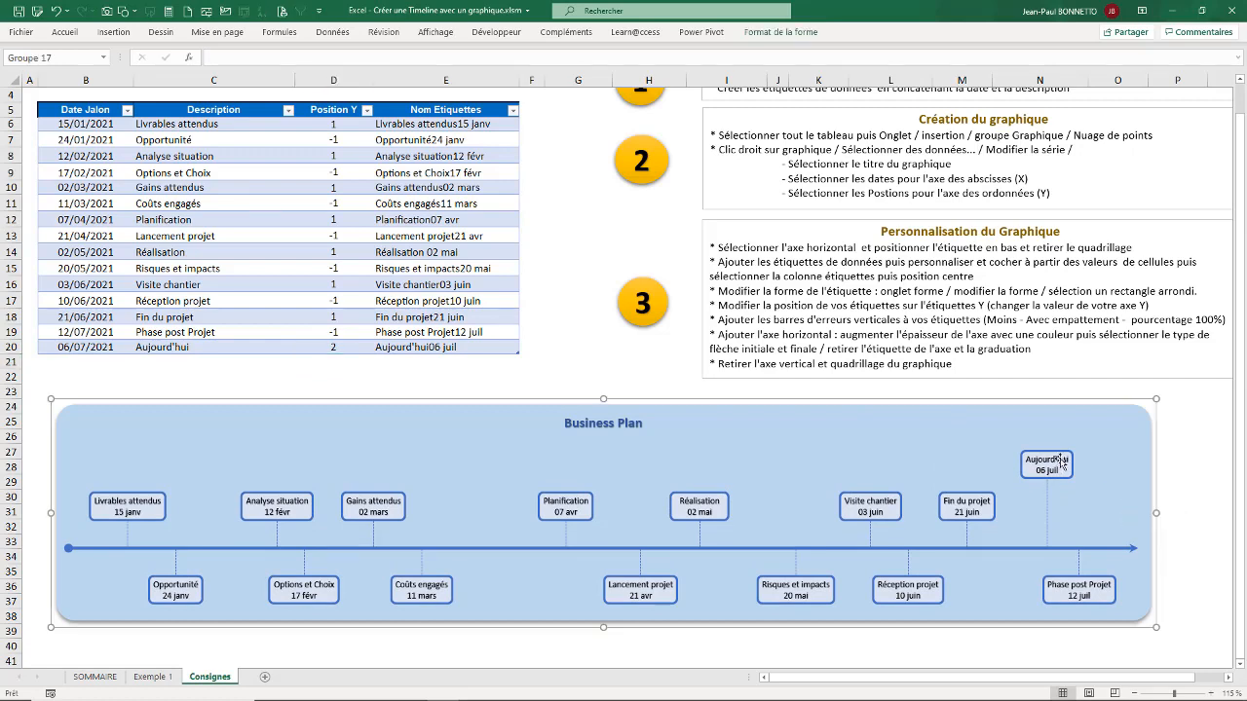
left_click(1058, 456)
left_click(1056, 455)
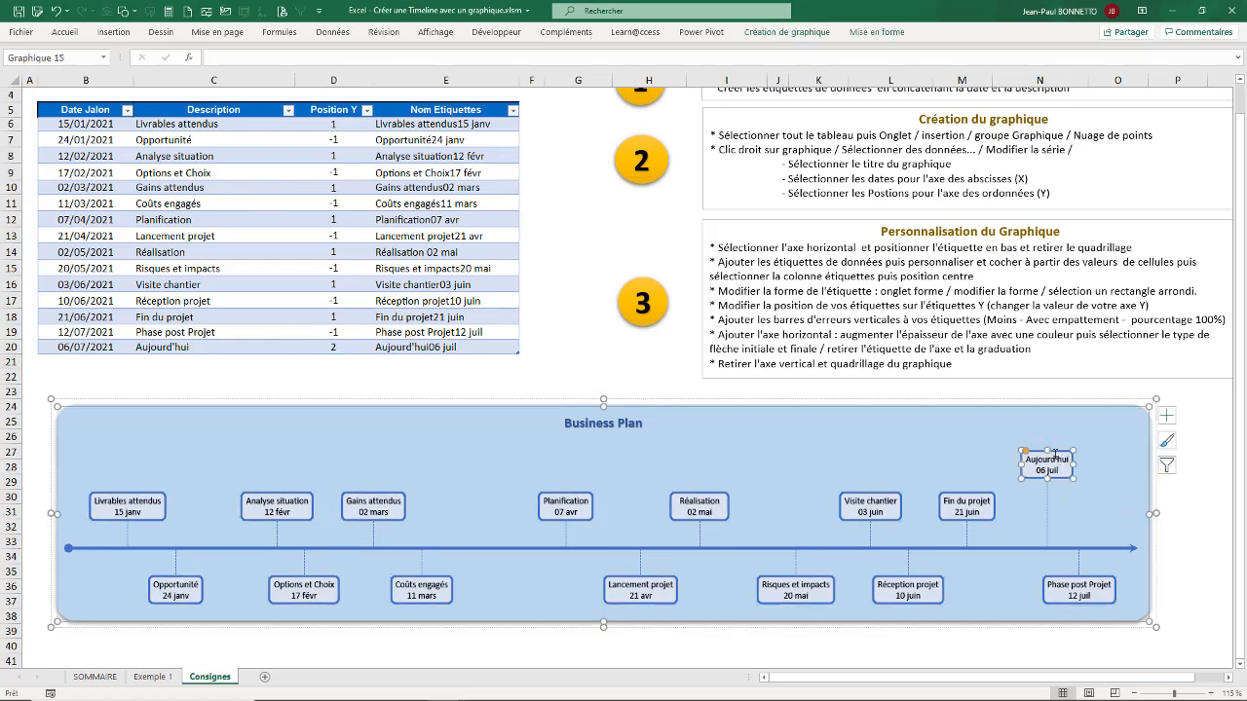
left_click(877, 31)
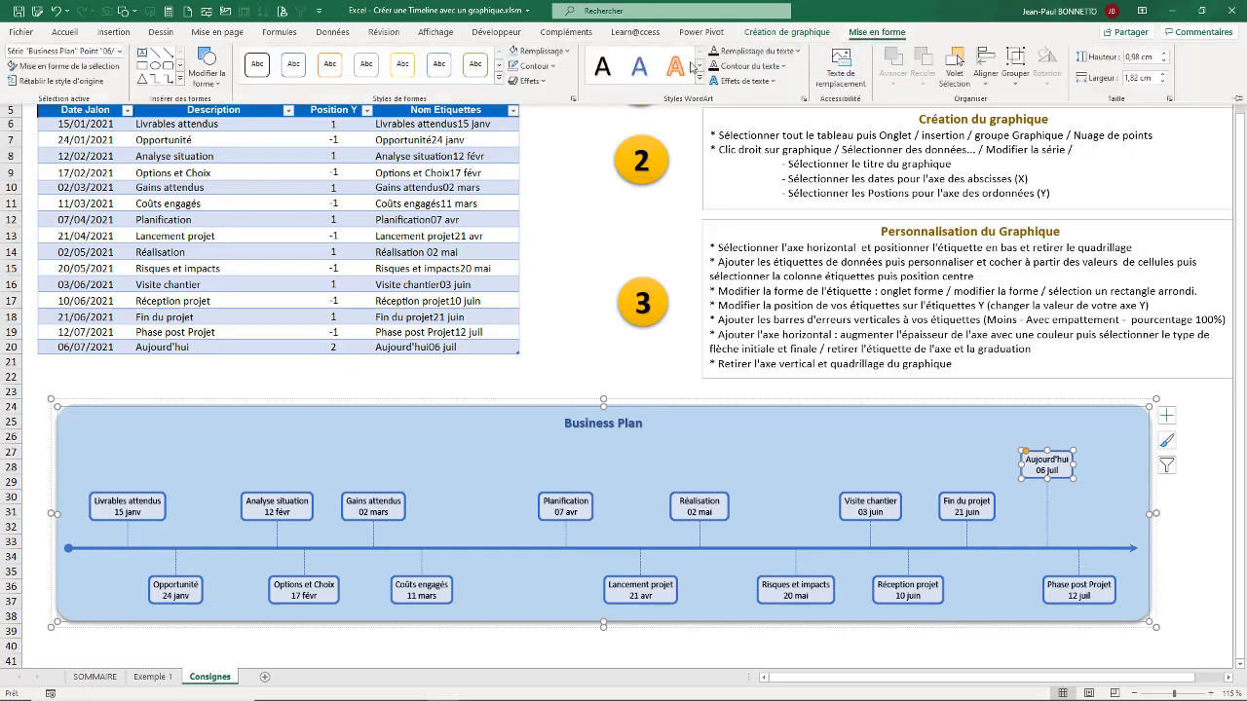
left_click(566, 52)
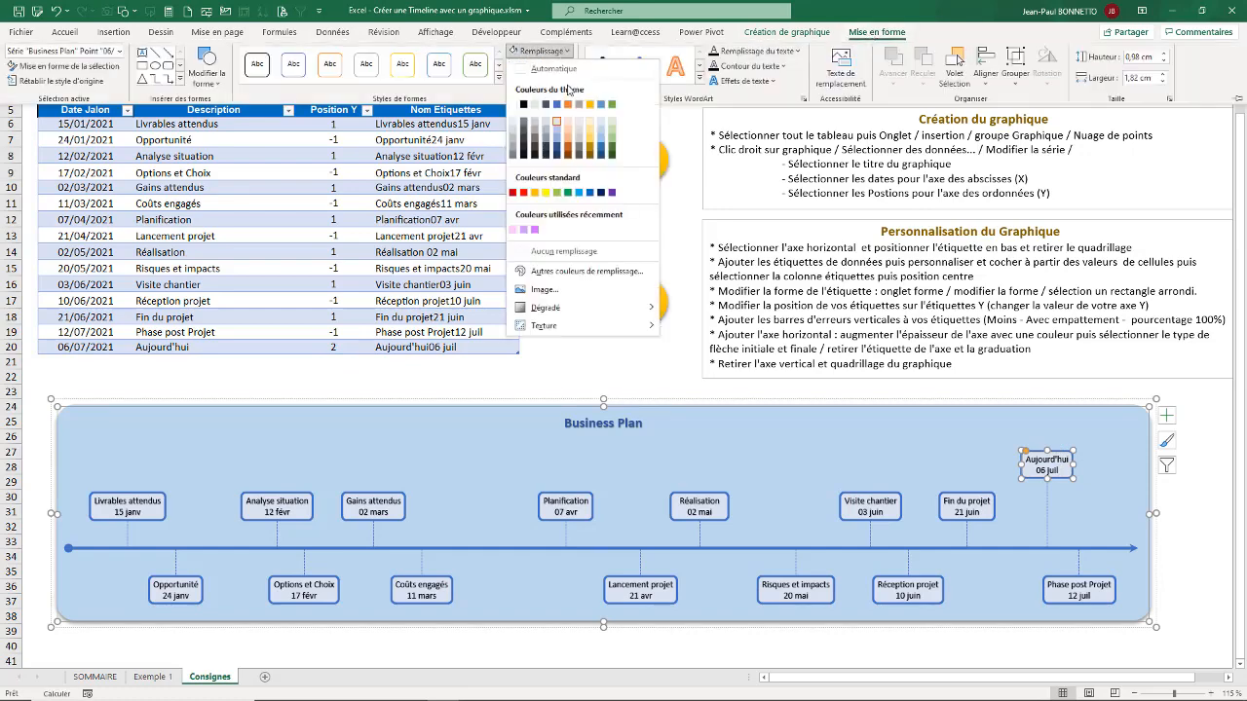
left_click(568, 128)
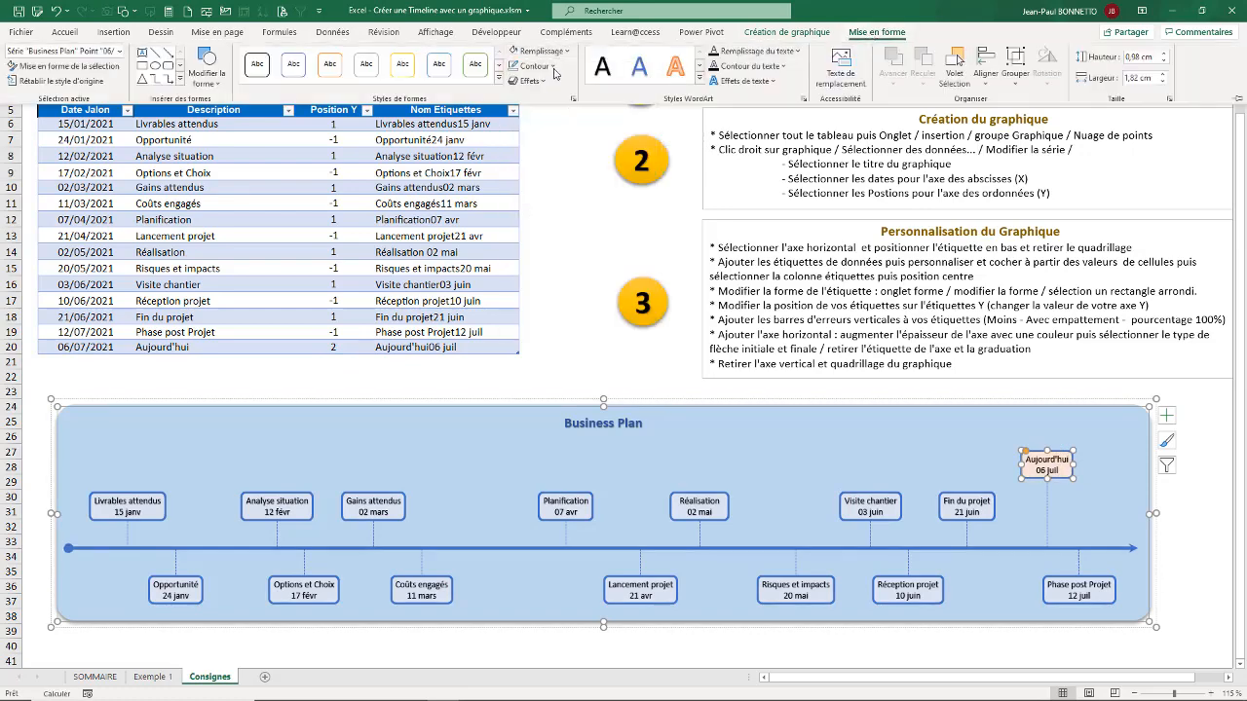
Step: Give the Aujourd'hui label a red outline and deselect the chart
left_click(552, 67)
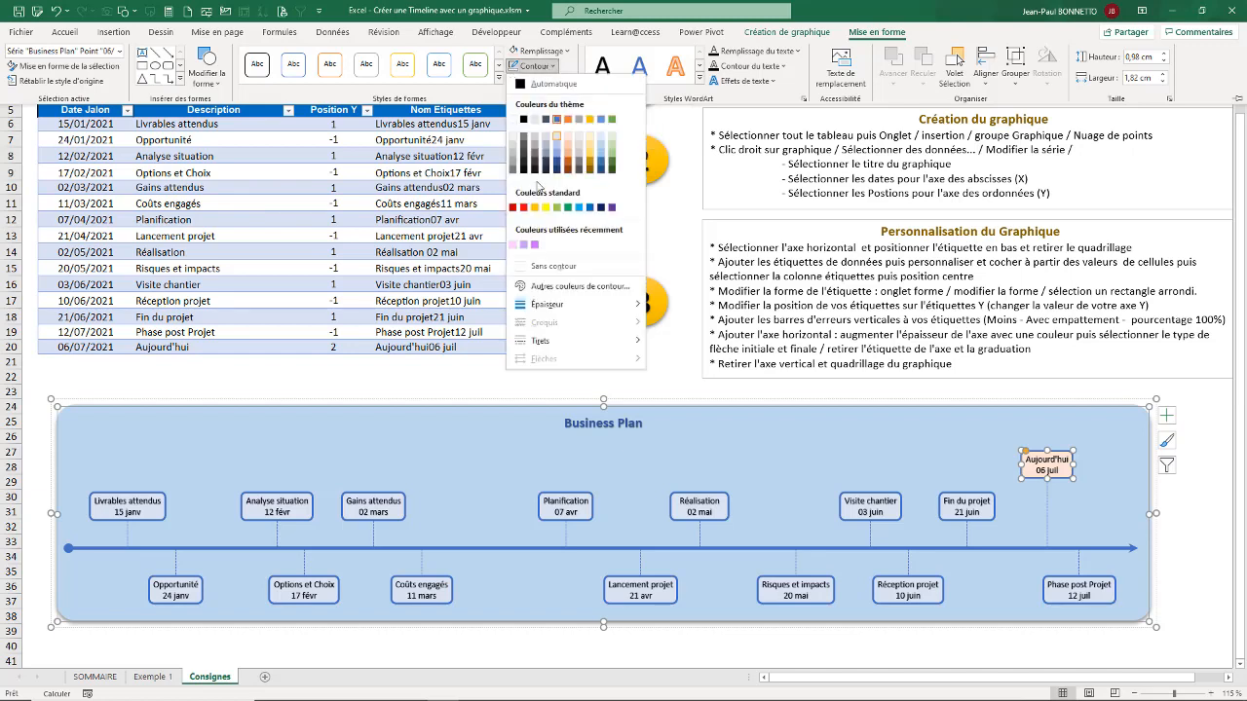
left_click(524, 207)
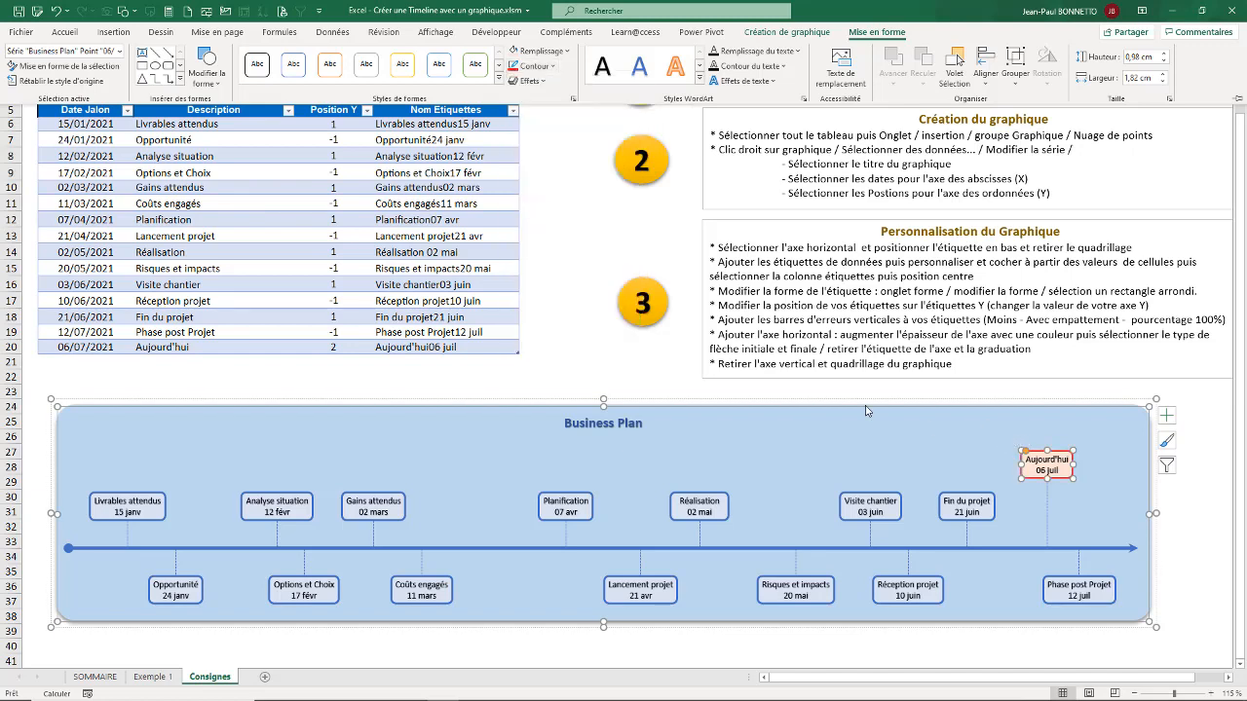
left_click(635, 381)
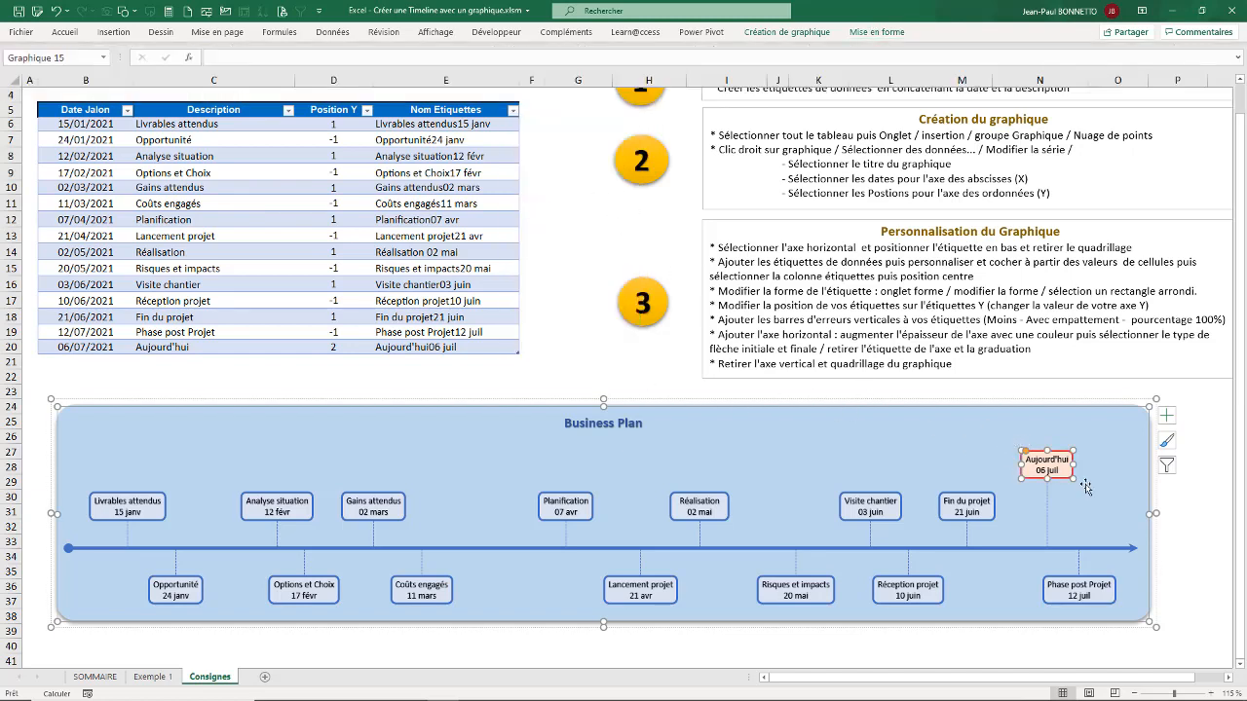
left_click(1200, 481)
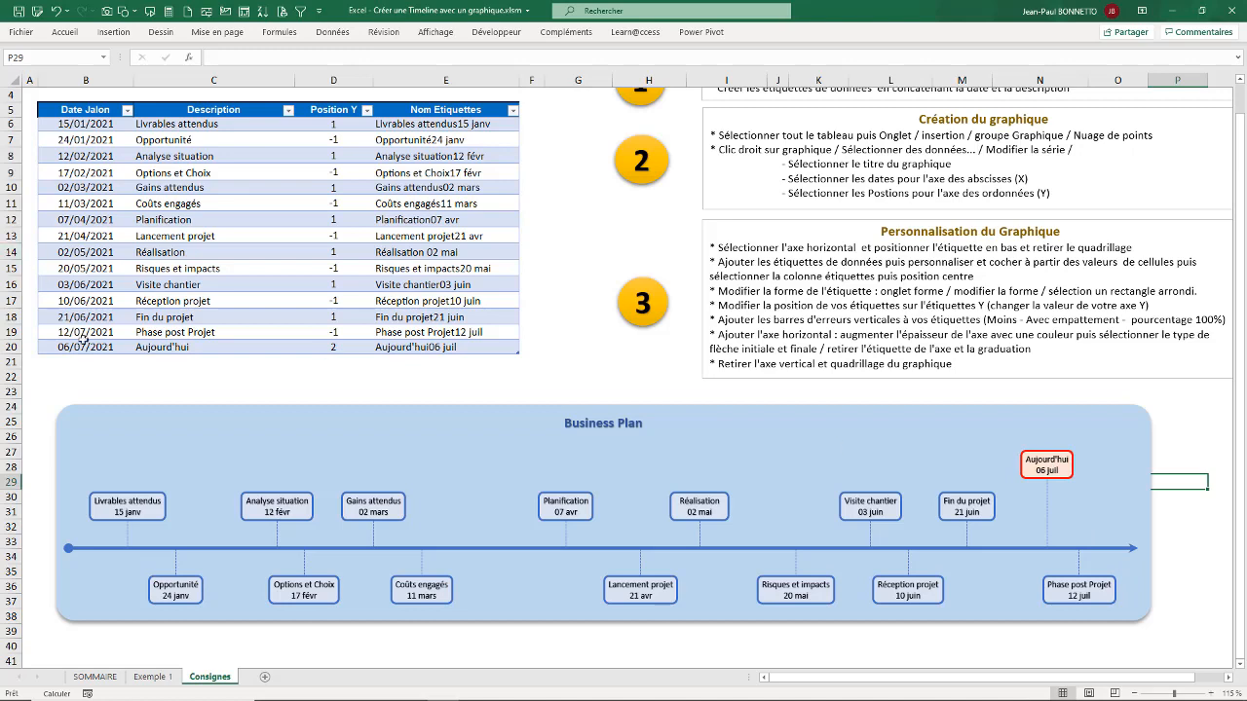
mouse_move(1187, 694)
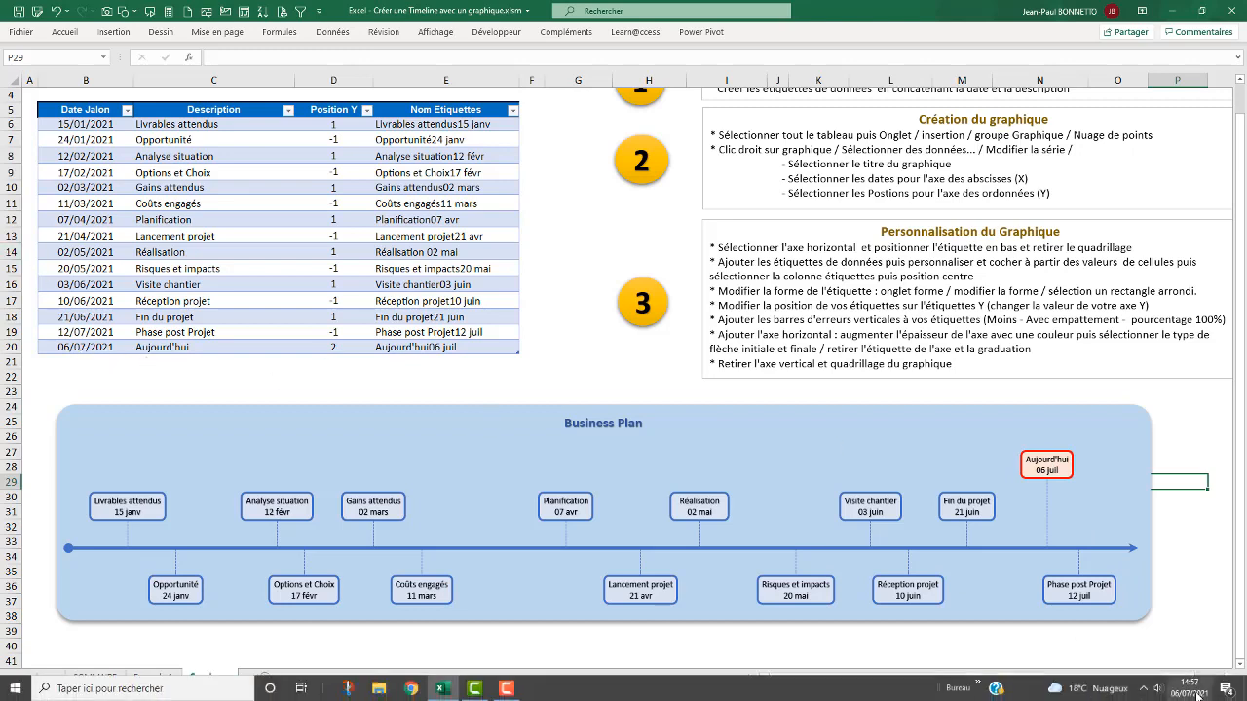
left_click(648, 399)
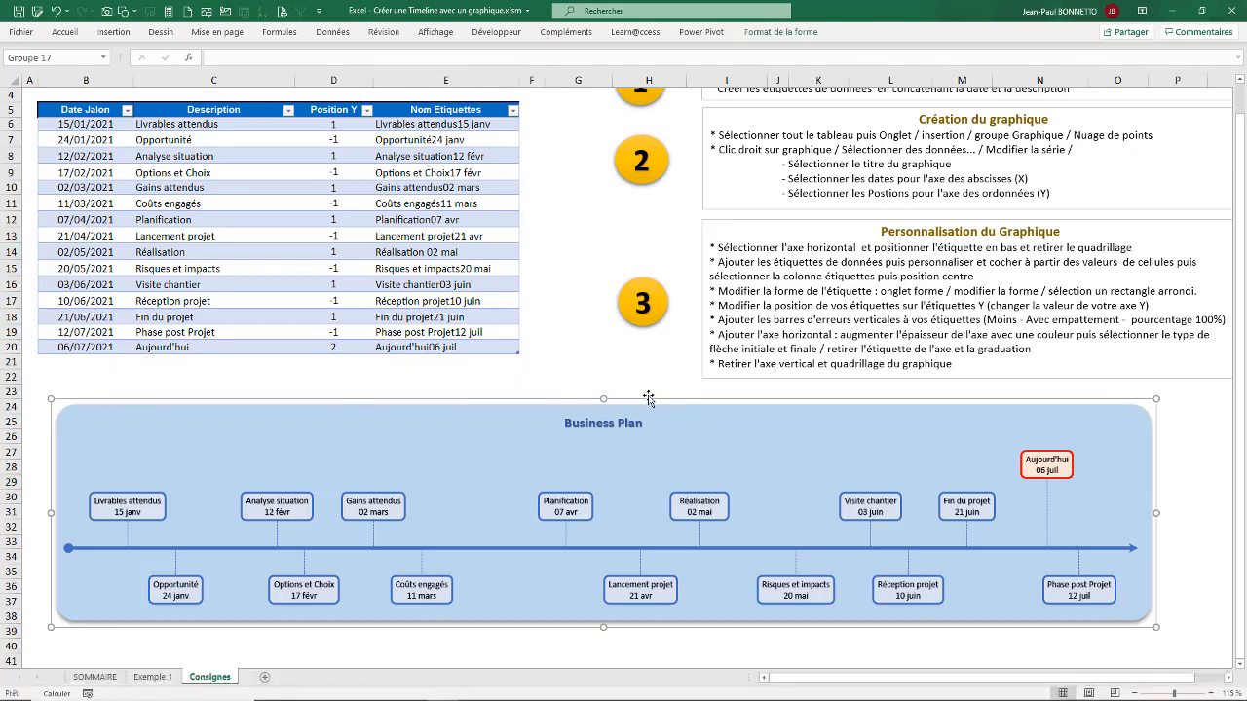
left_click(649, 391)
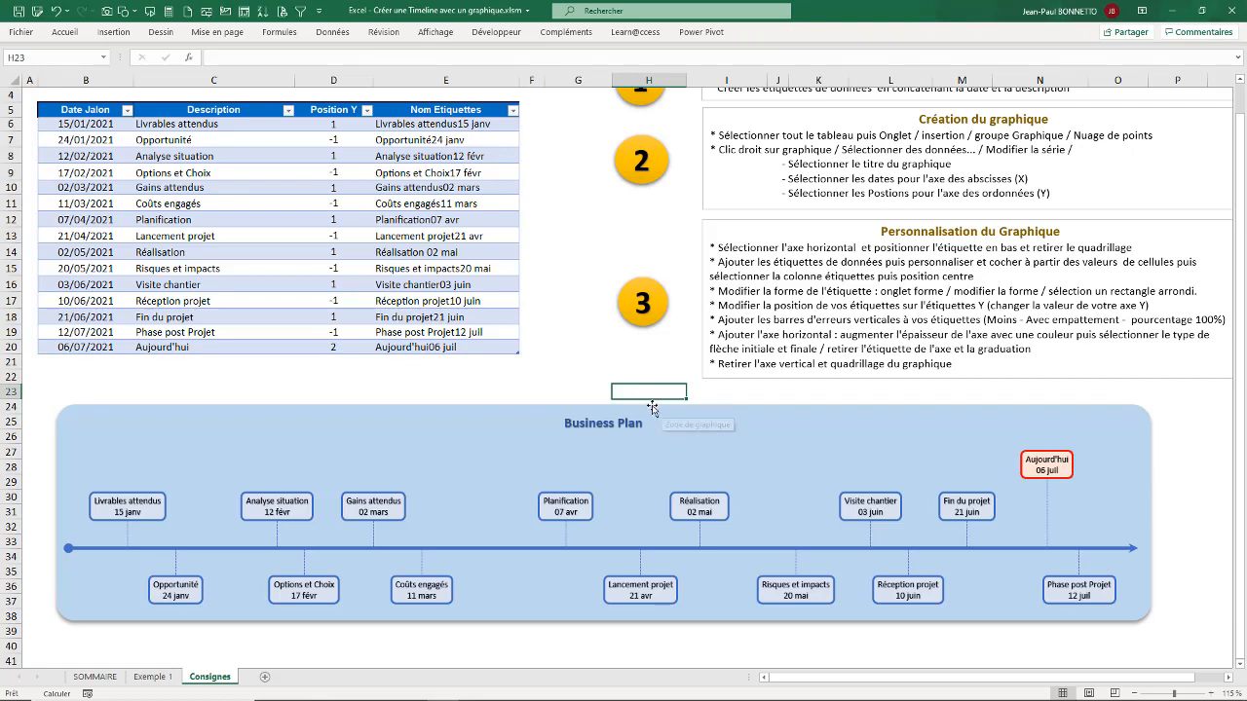
Step: Change the Date Jalon of the Gains attendus milestone to 15/02/2021
left_click(86, 186)
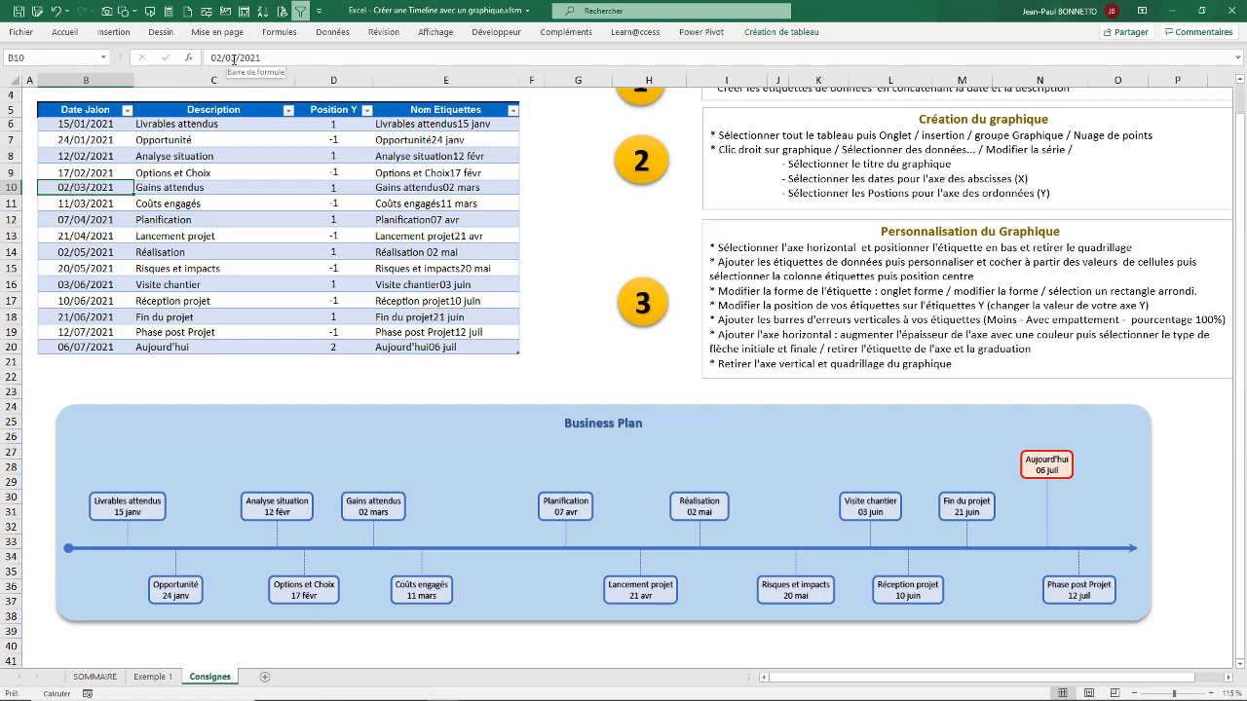
left_click_drag(226, 58, 210, 57)
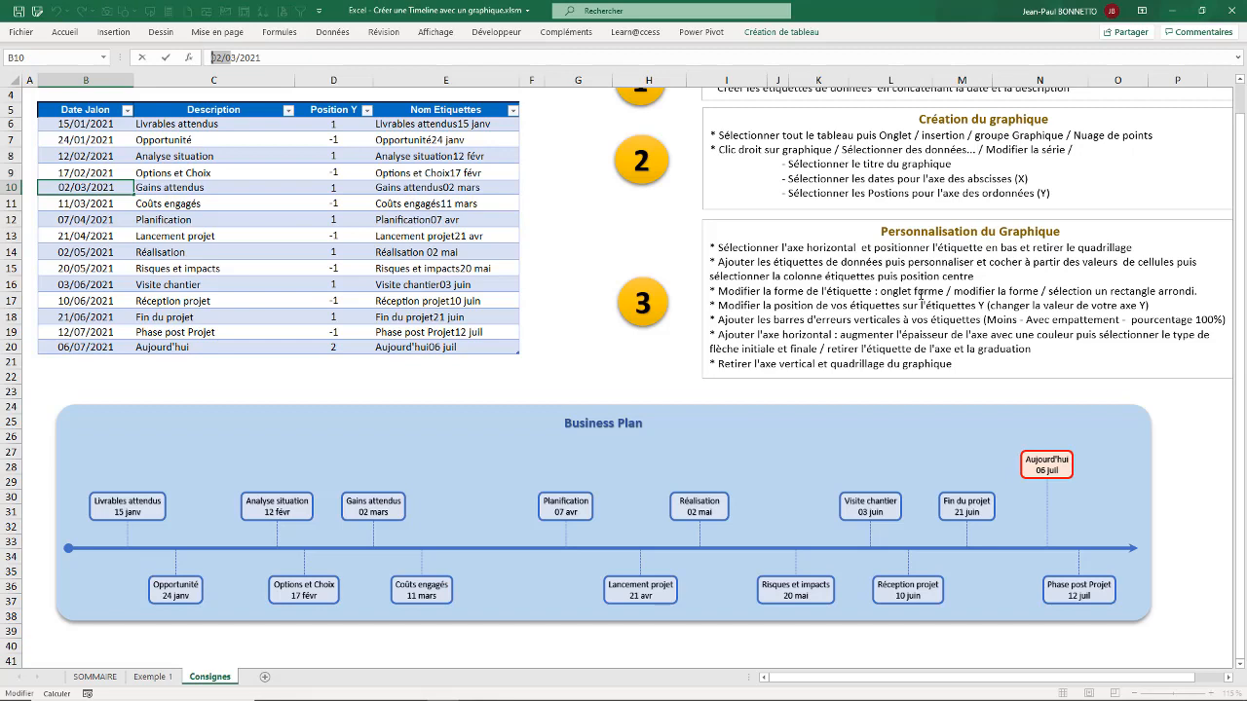
type("15/2")
key("Delete")
key("Return")
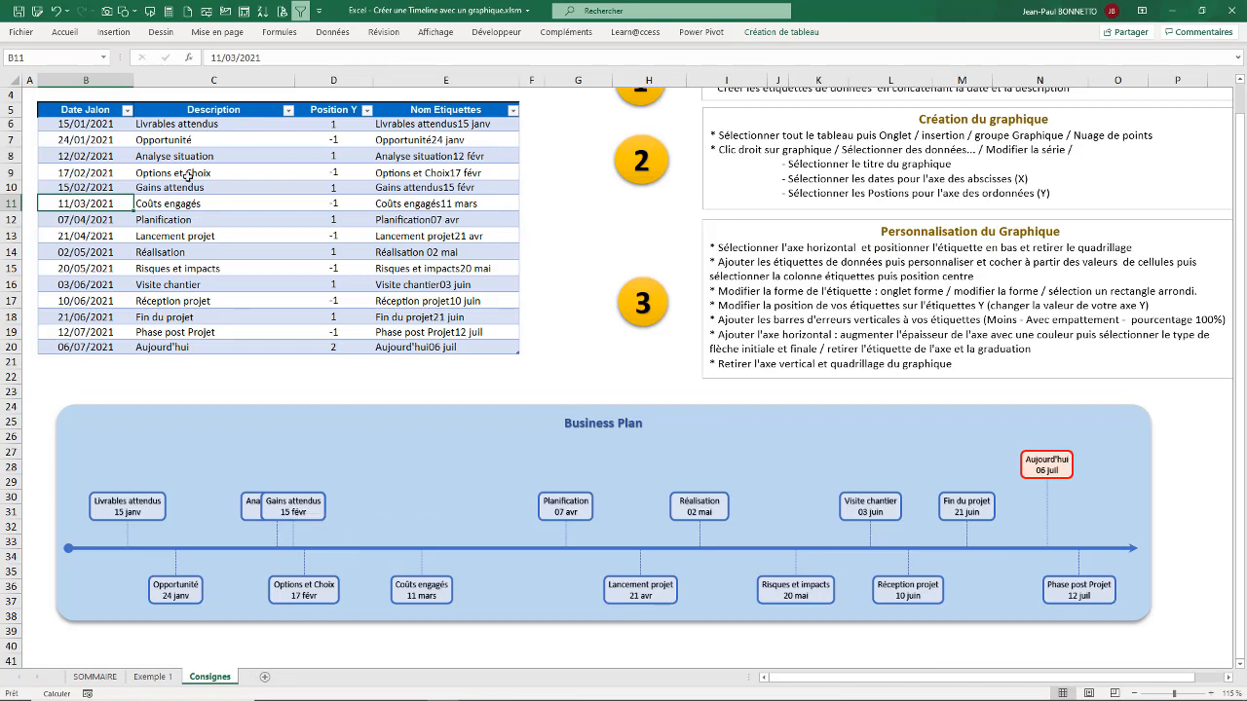
Step: Set the Position Y of the Gains attendus milestone to 2
left_click(342, 188)
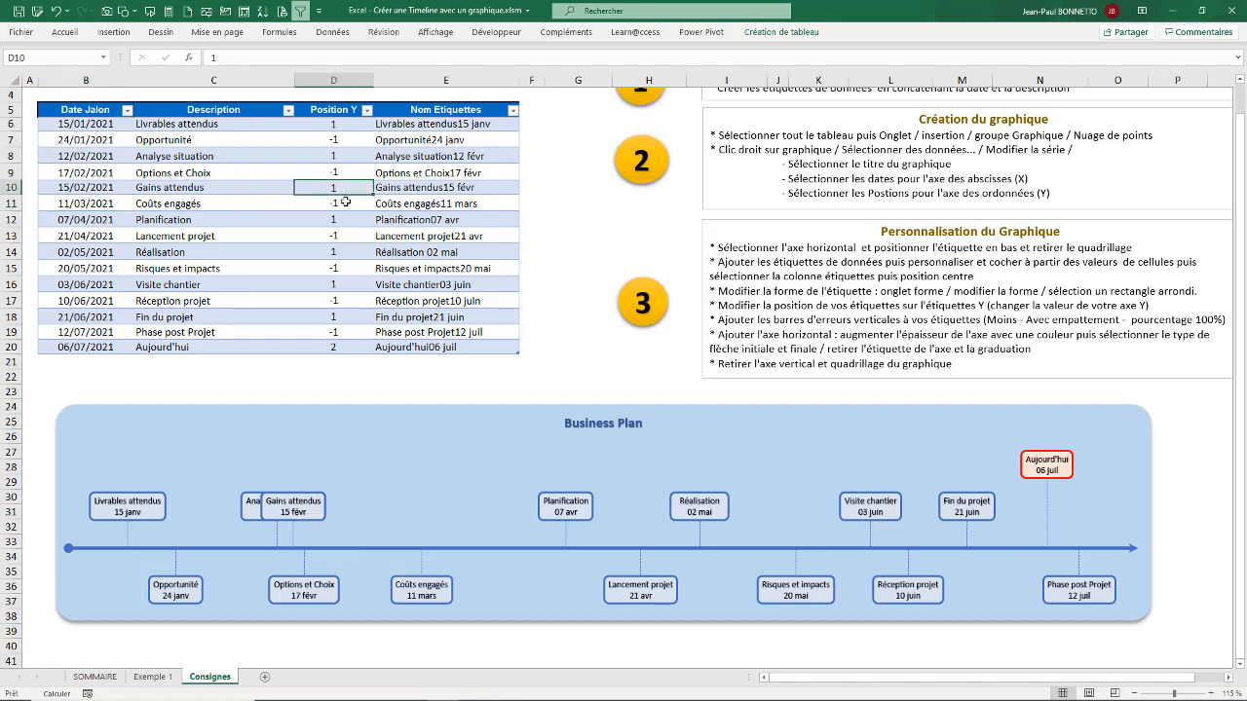
type("2")
key("Return")
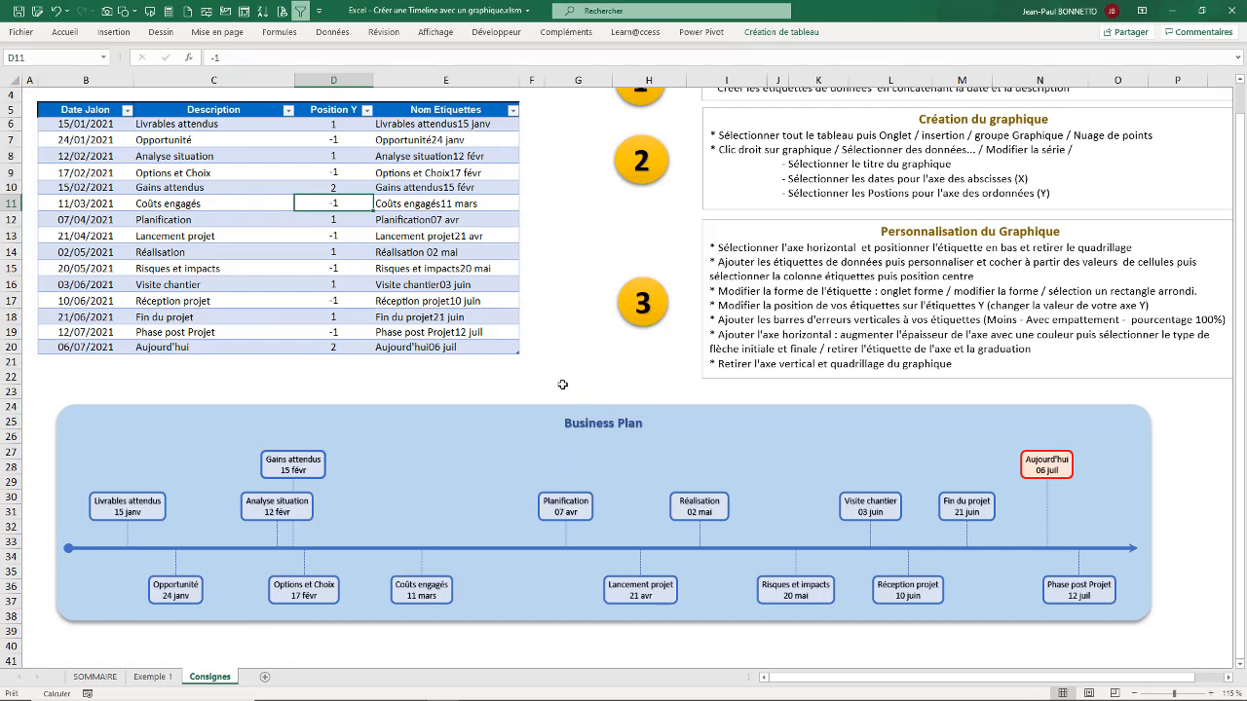
scroll(569, 371, "up", 1)
scroll(569, 370, "down", 6)
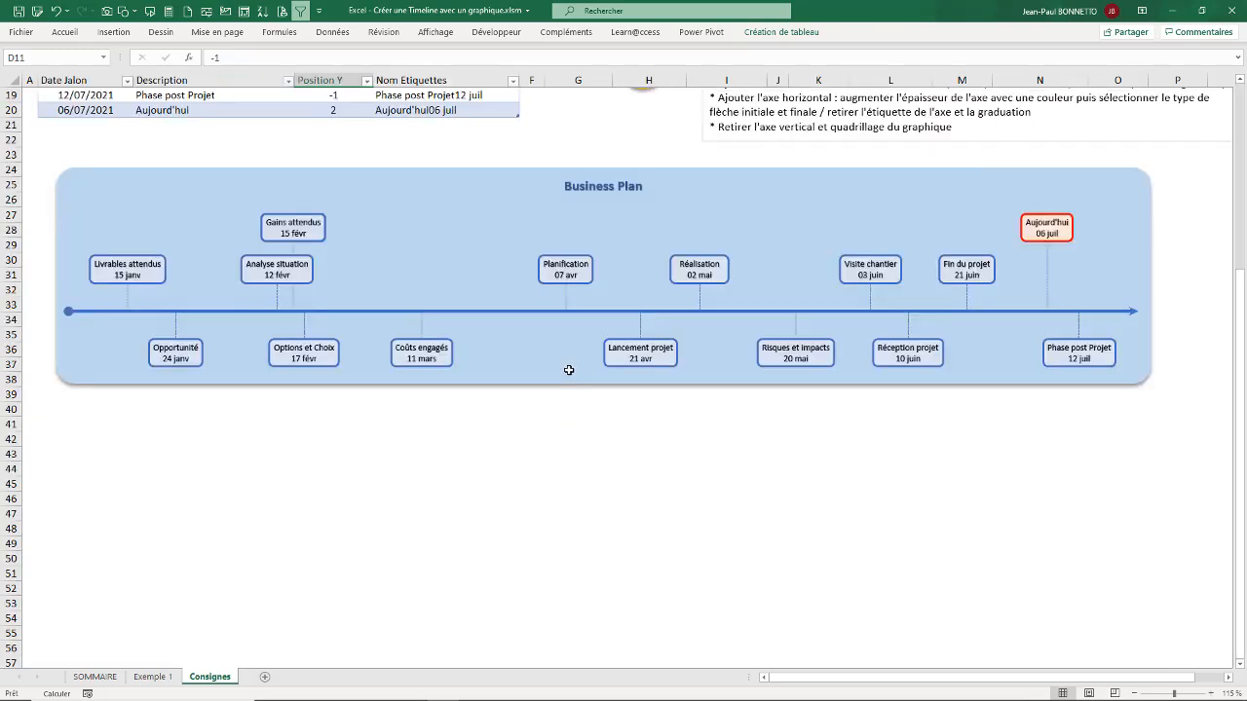
scroll(570, 375, "up", 6)
left_click(348, 426)
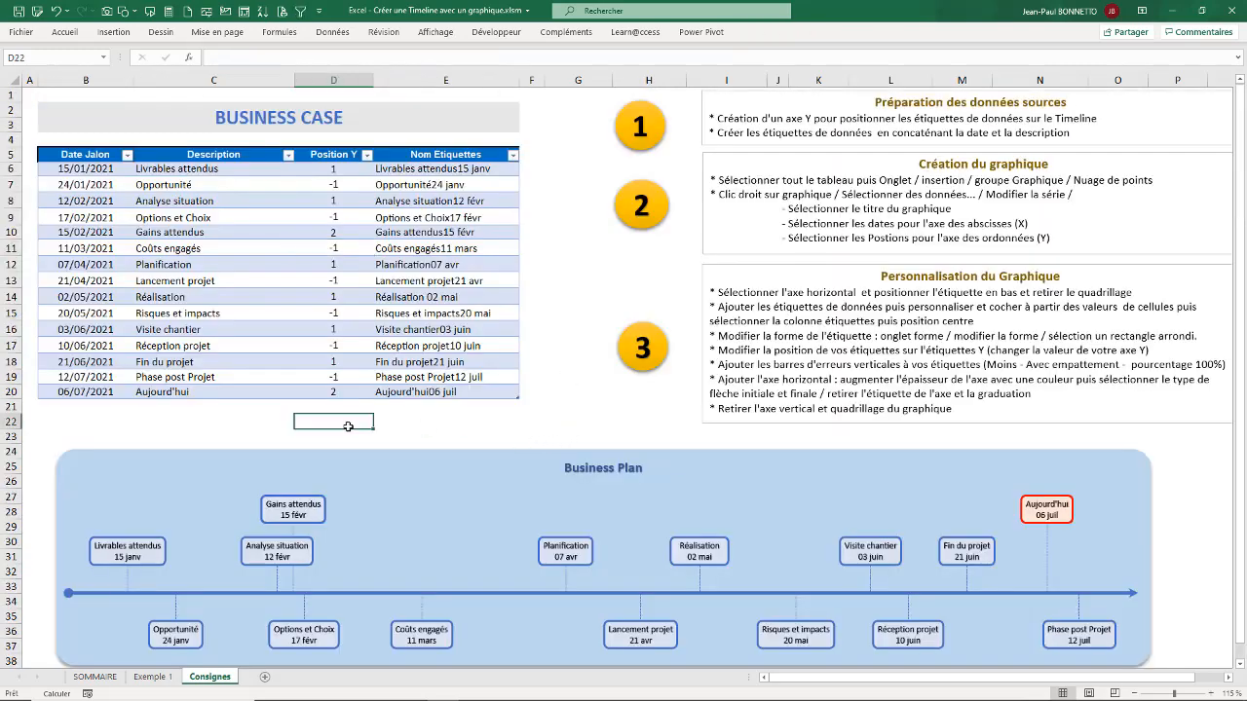